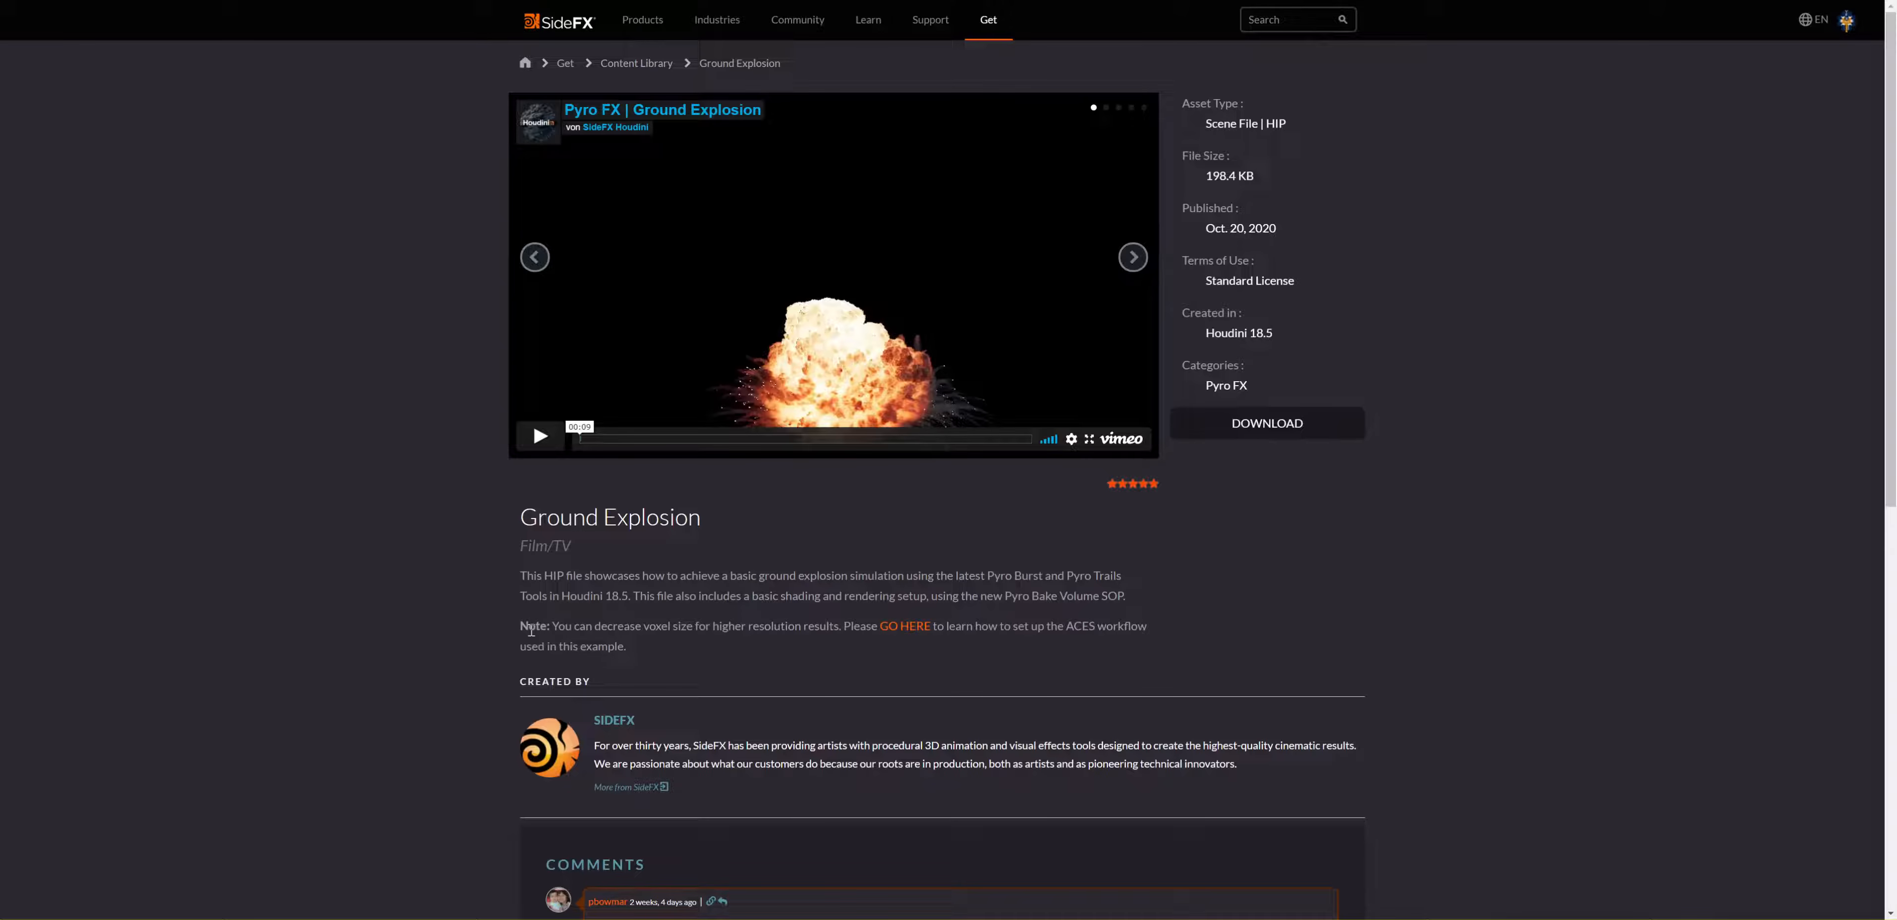
Step: Play the Ground Explosion preview video and scrub through the explosion and smoke frames
left_click(561, 442)
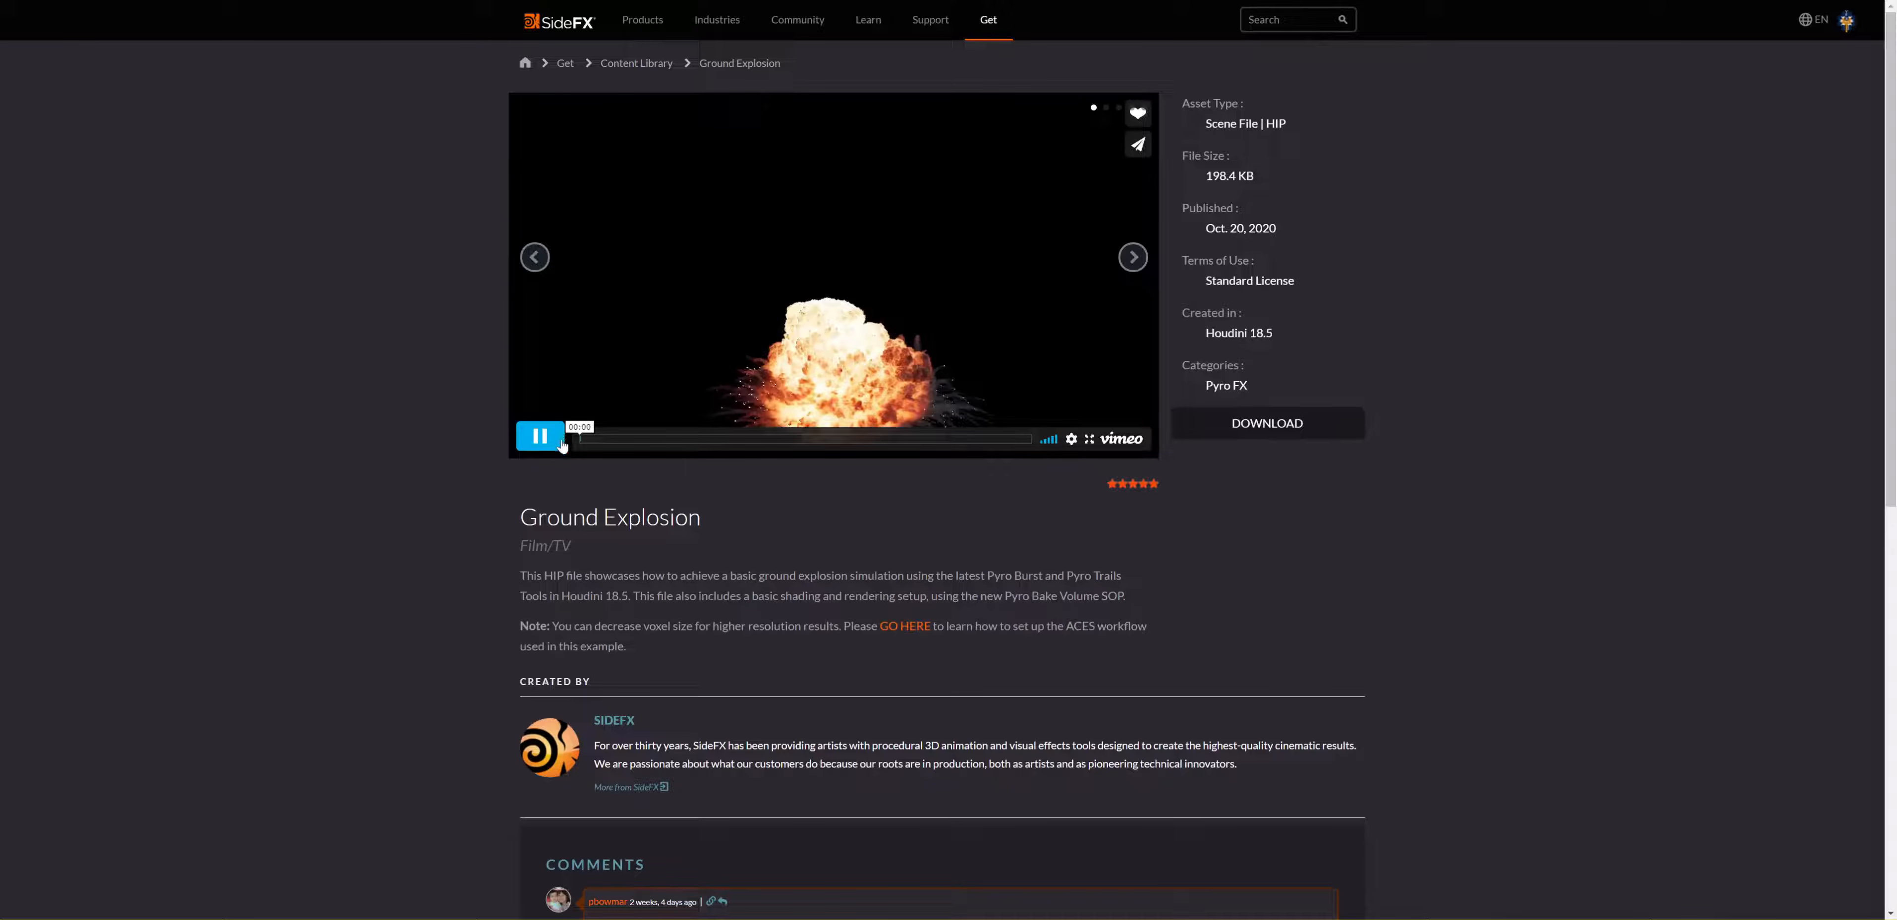
left_click(540, 438)
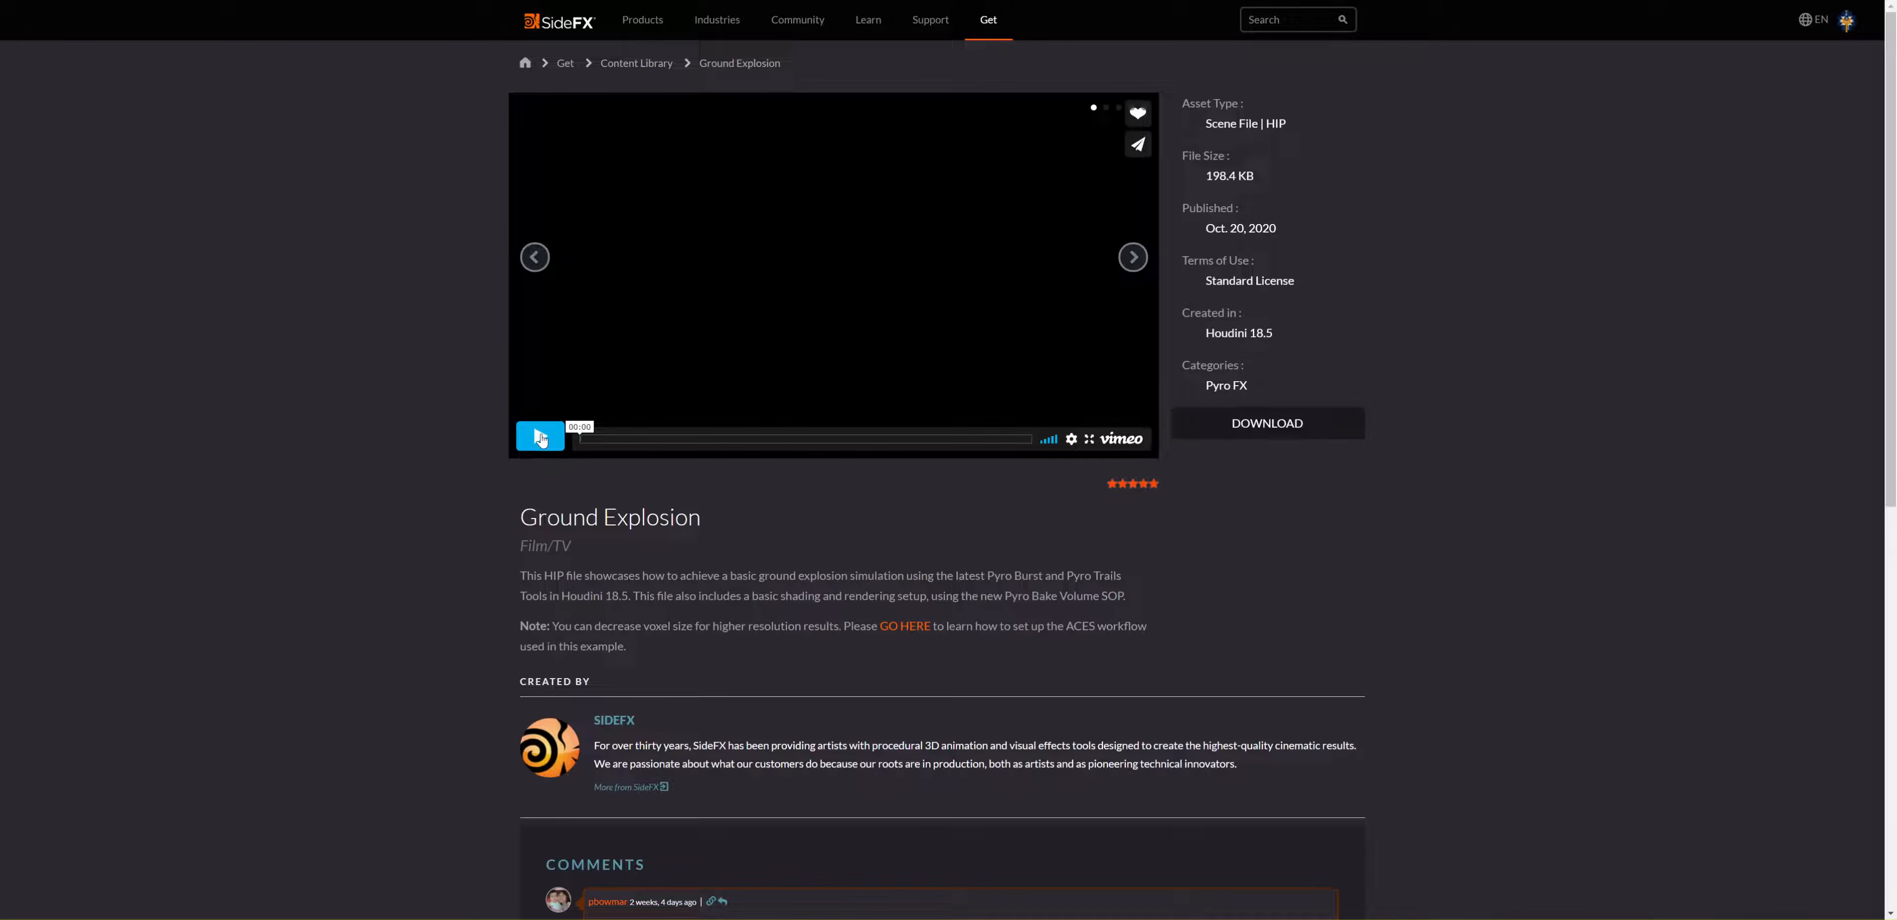
left_click(540, 437)
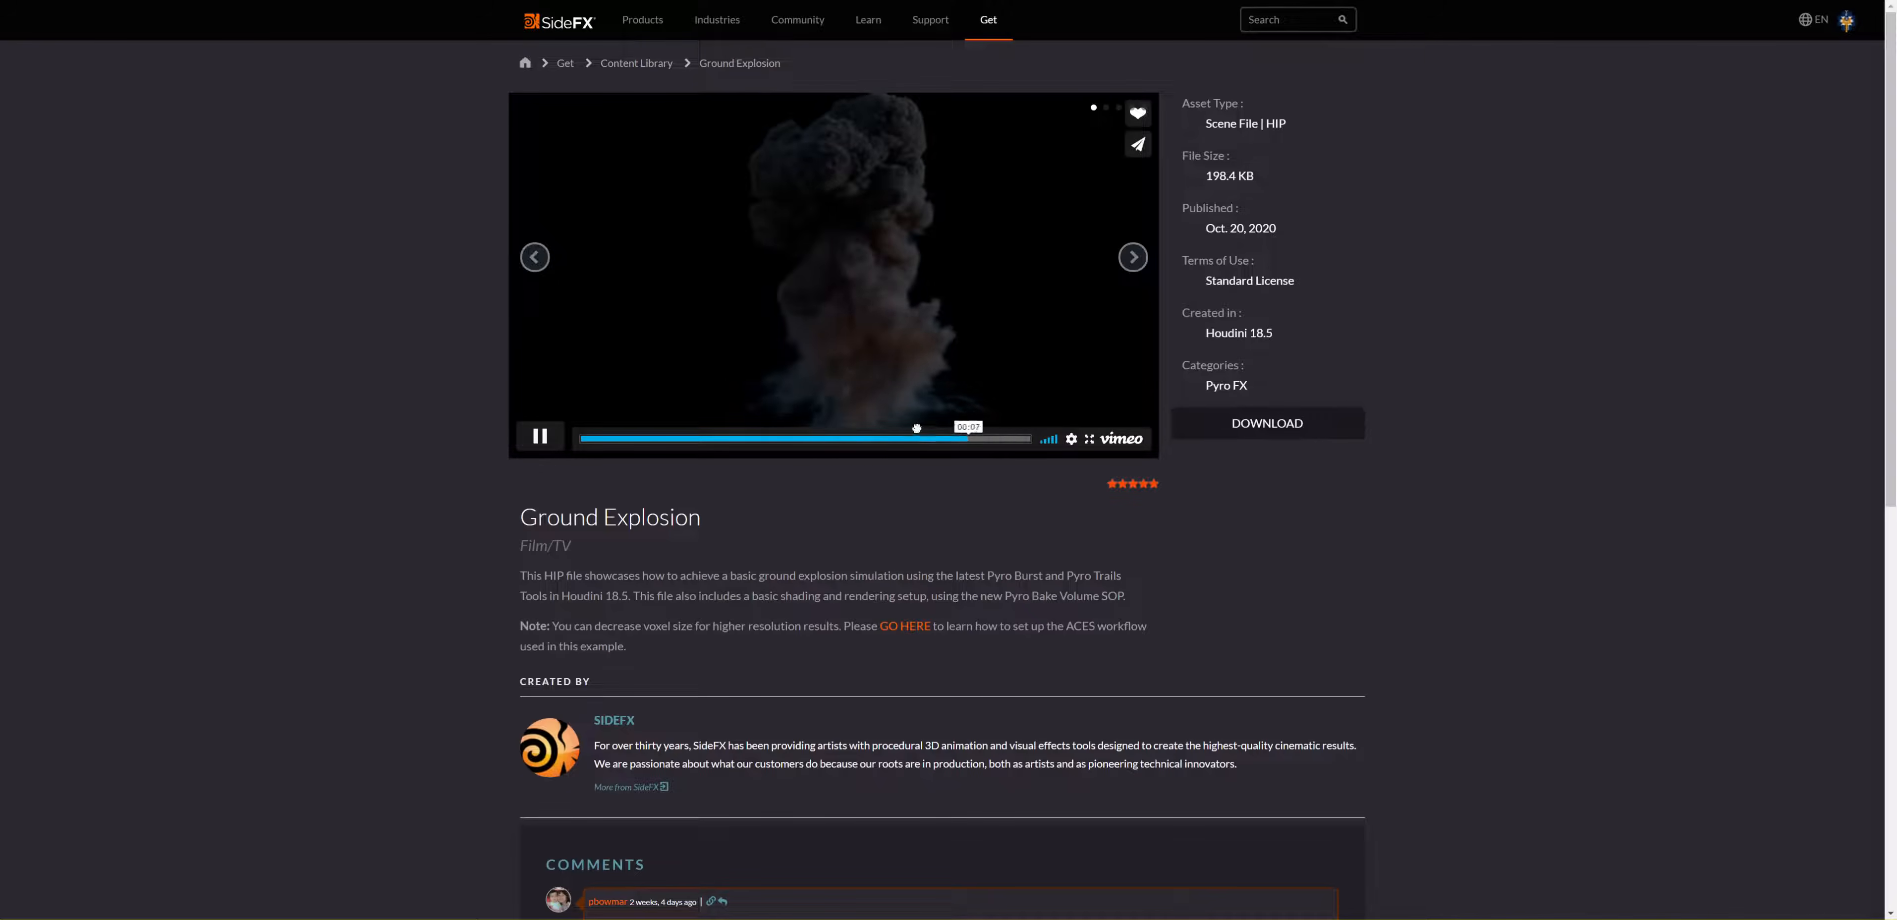
left_click(763, 433)
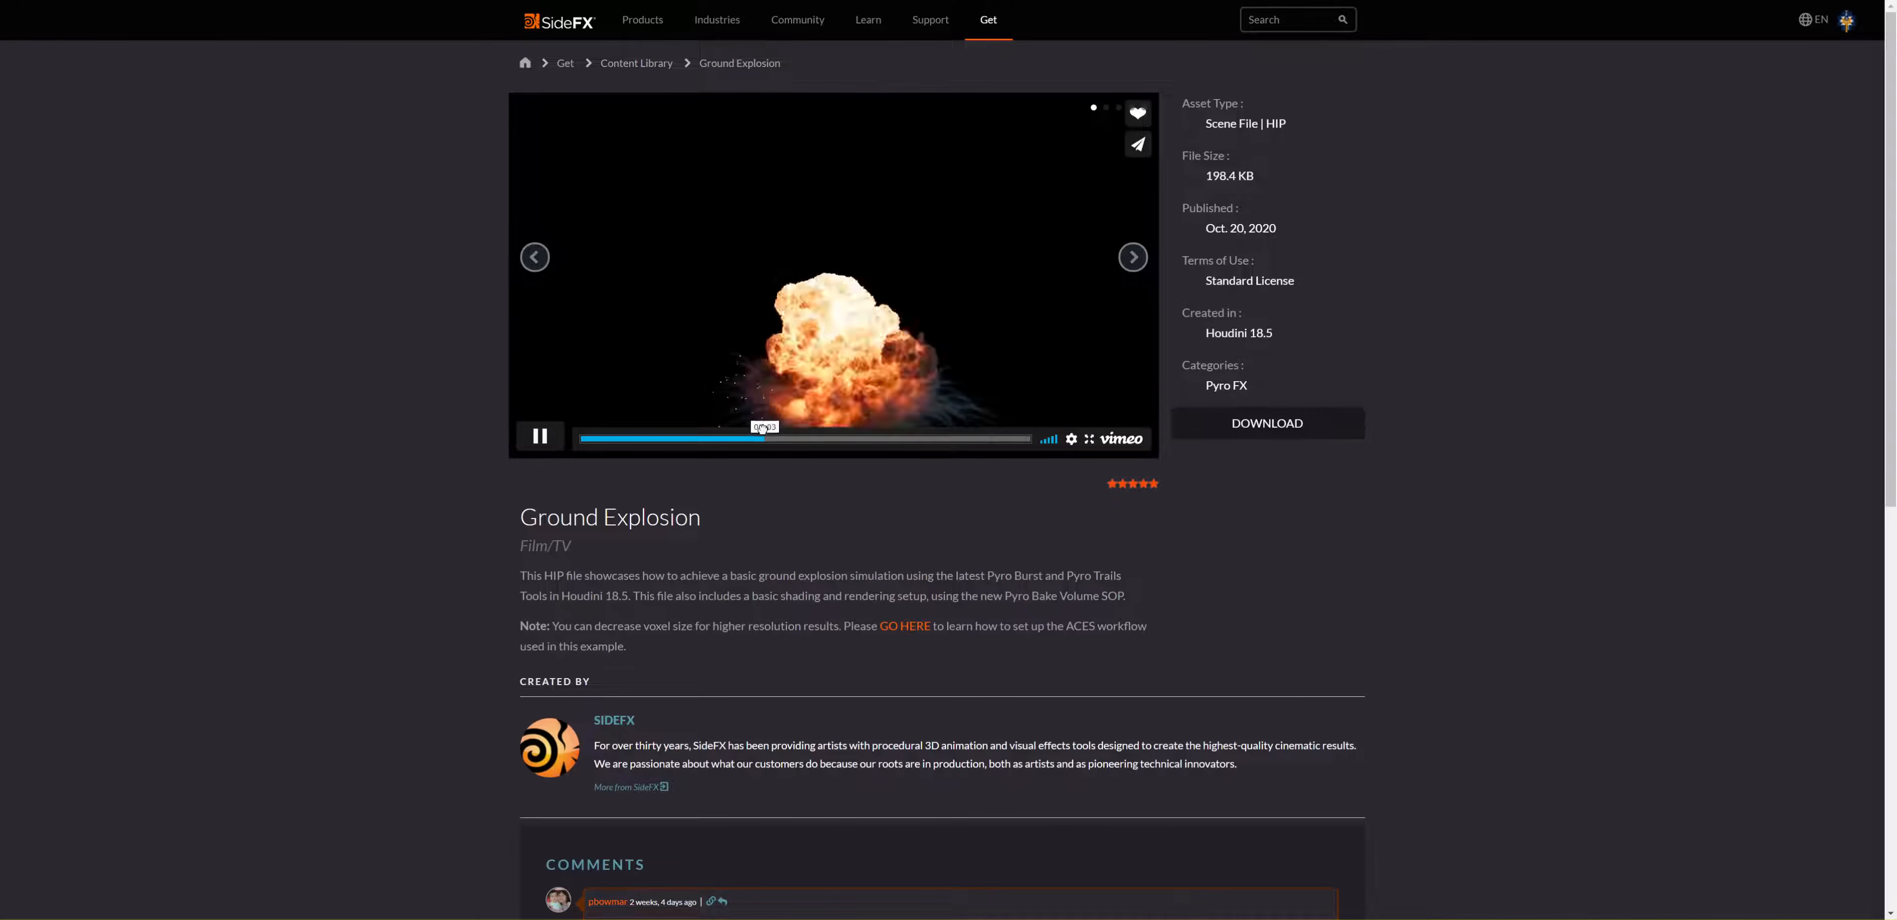
left_click(982, 434)
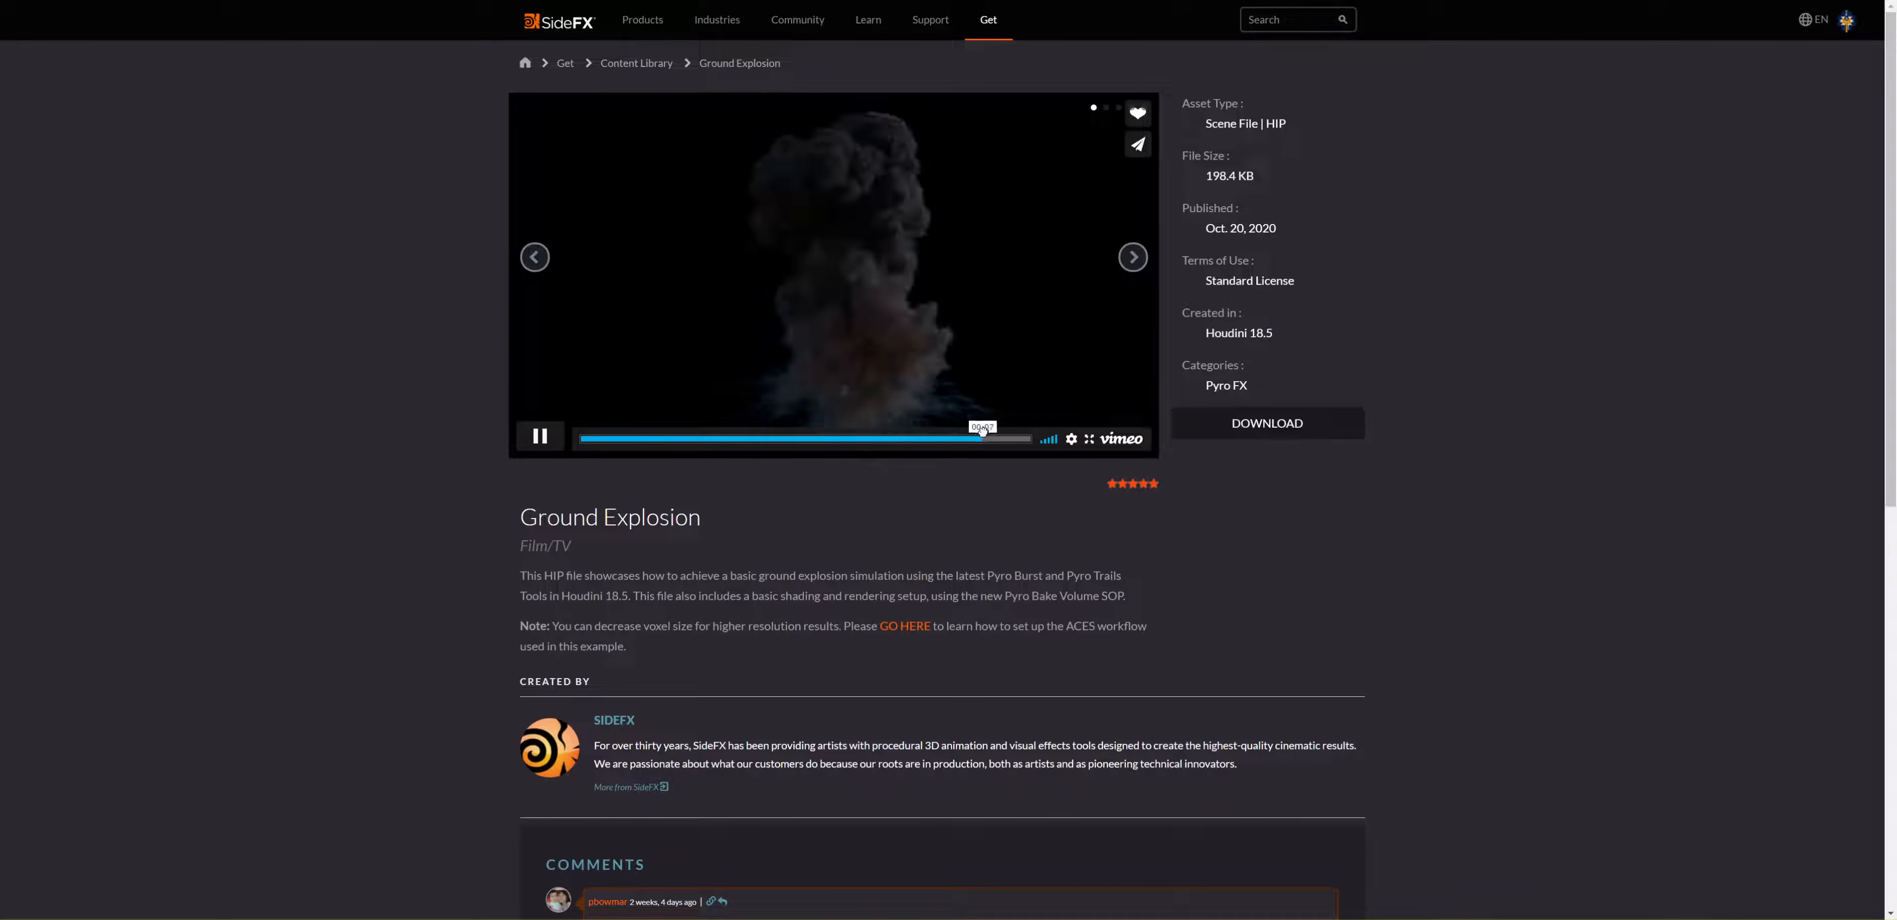
left_click_drag(982, 431, 823, 432)
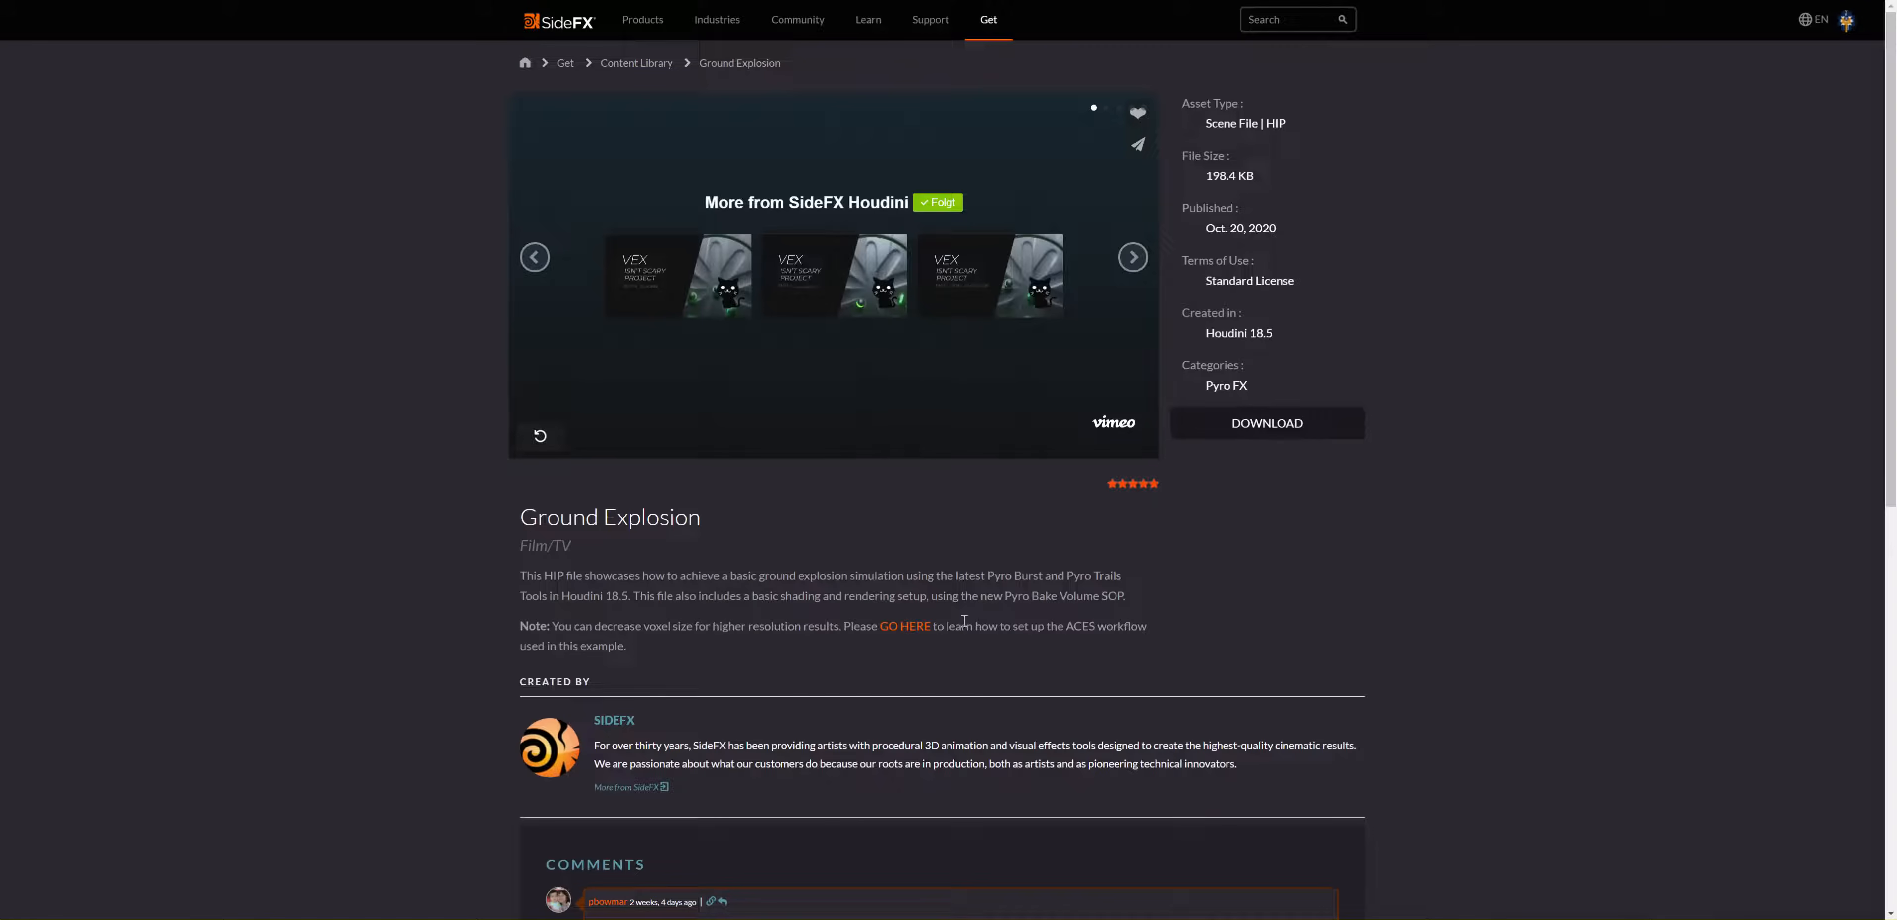
Step: Open the ACES workflow guide linked in the note and highlight the heading "Setting up ACES using OpenColorIO"
left_click_drag(1202, 337, 1362, 340)
left_click(888, 628)
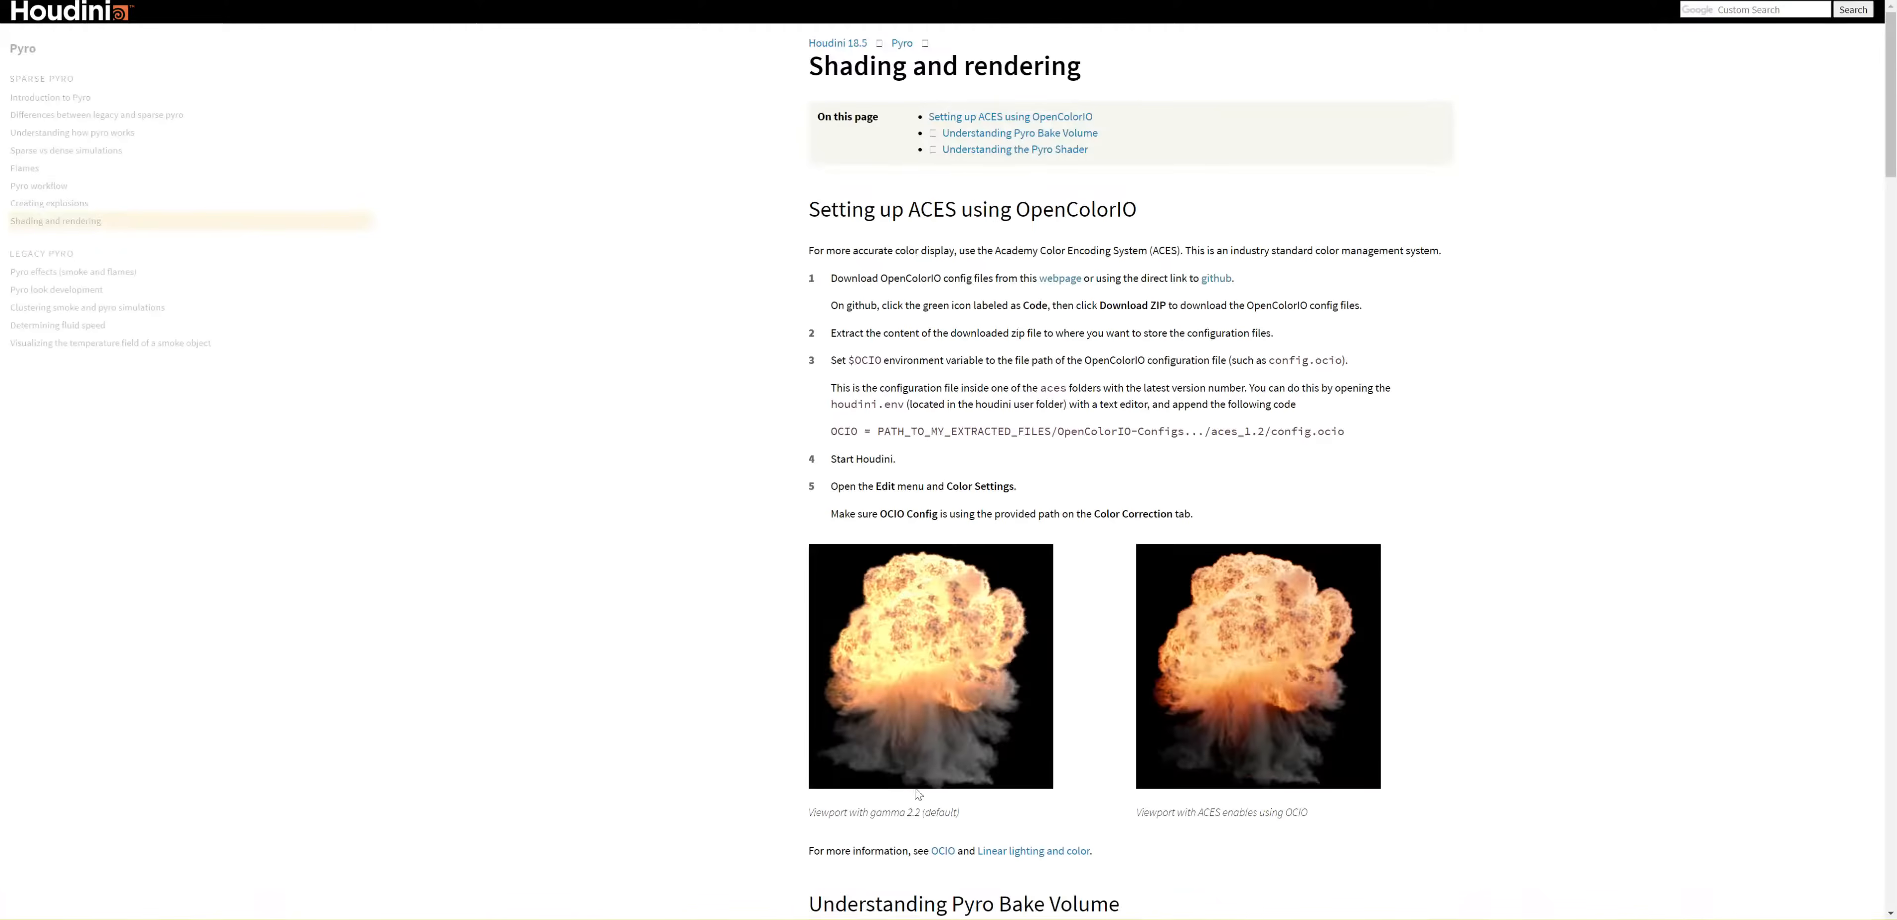
left_click_drag(814, 207, 1217, 214)
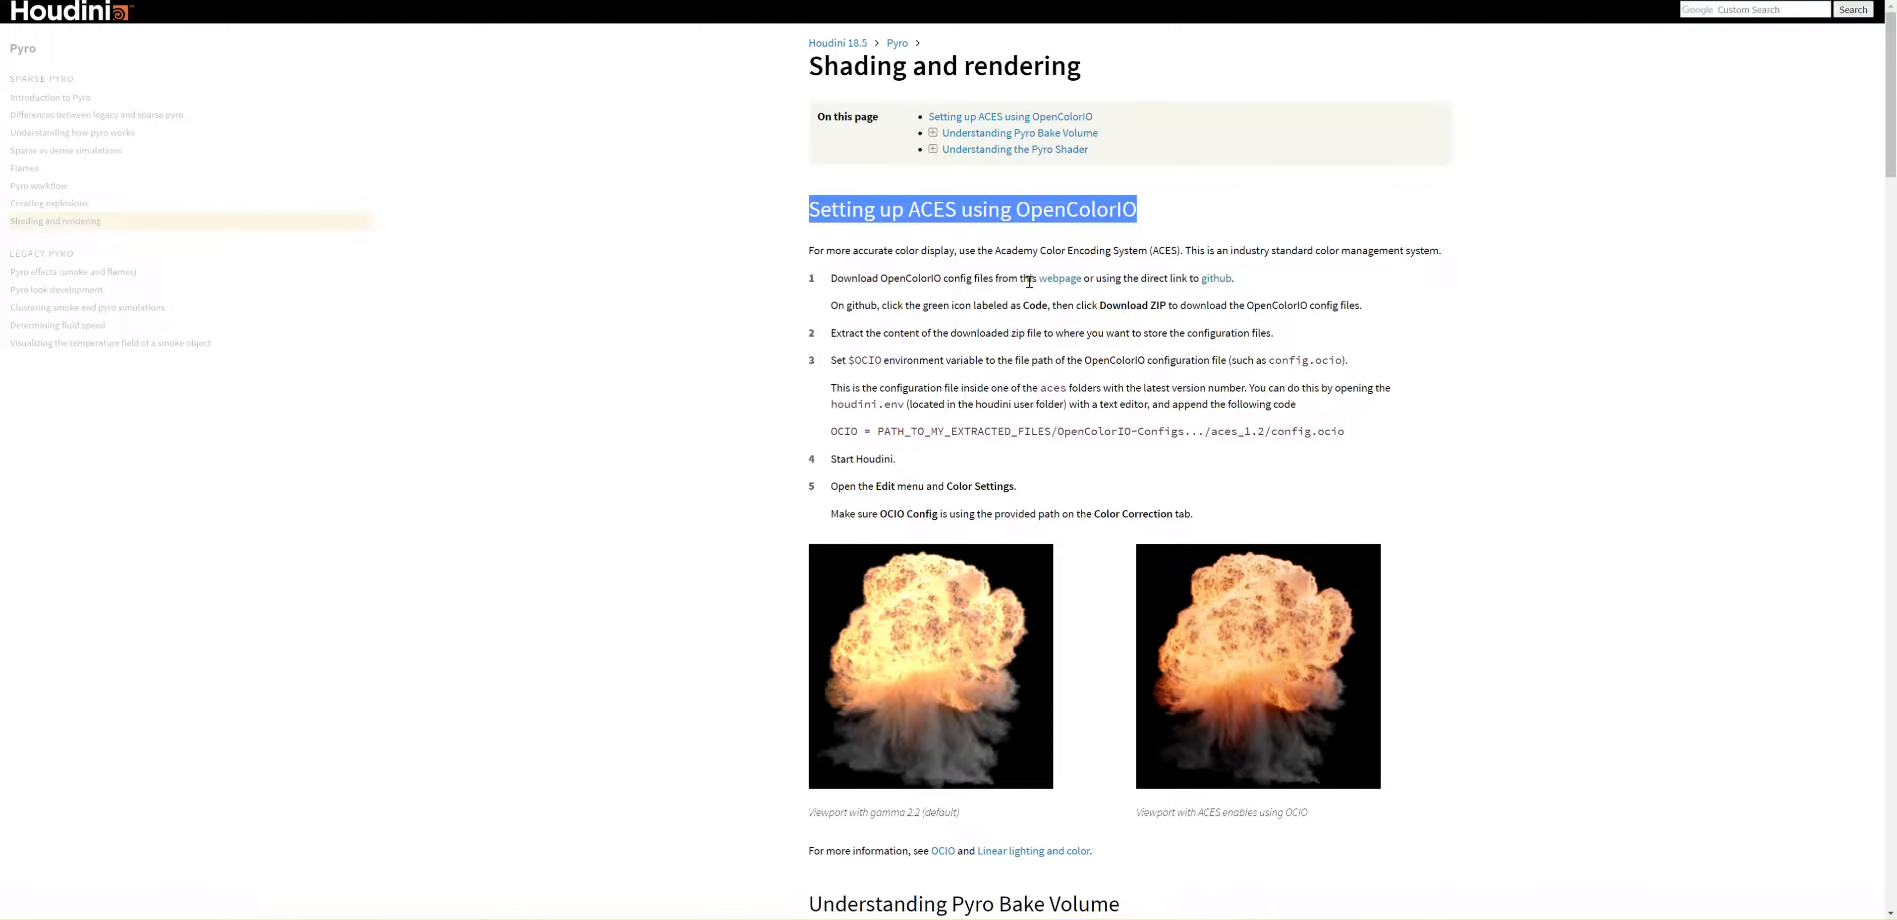
Step: Open the OpenColorIO website from the guide and look through its supported applications
left_click(1060, 284)
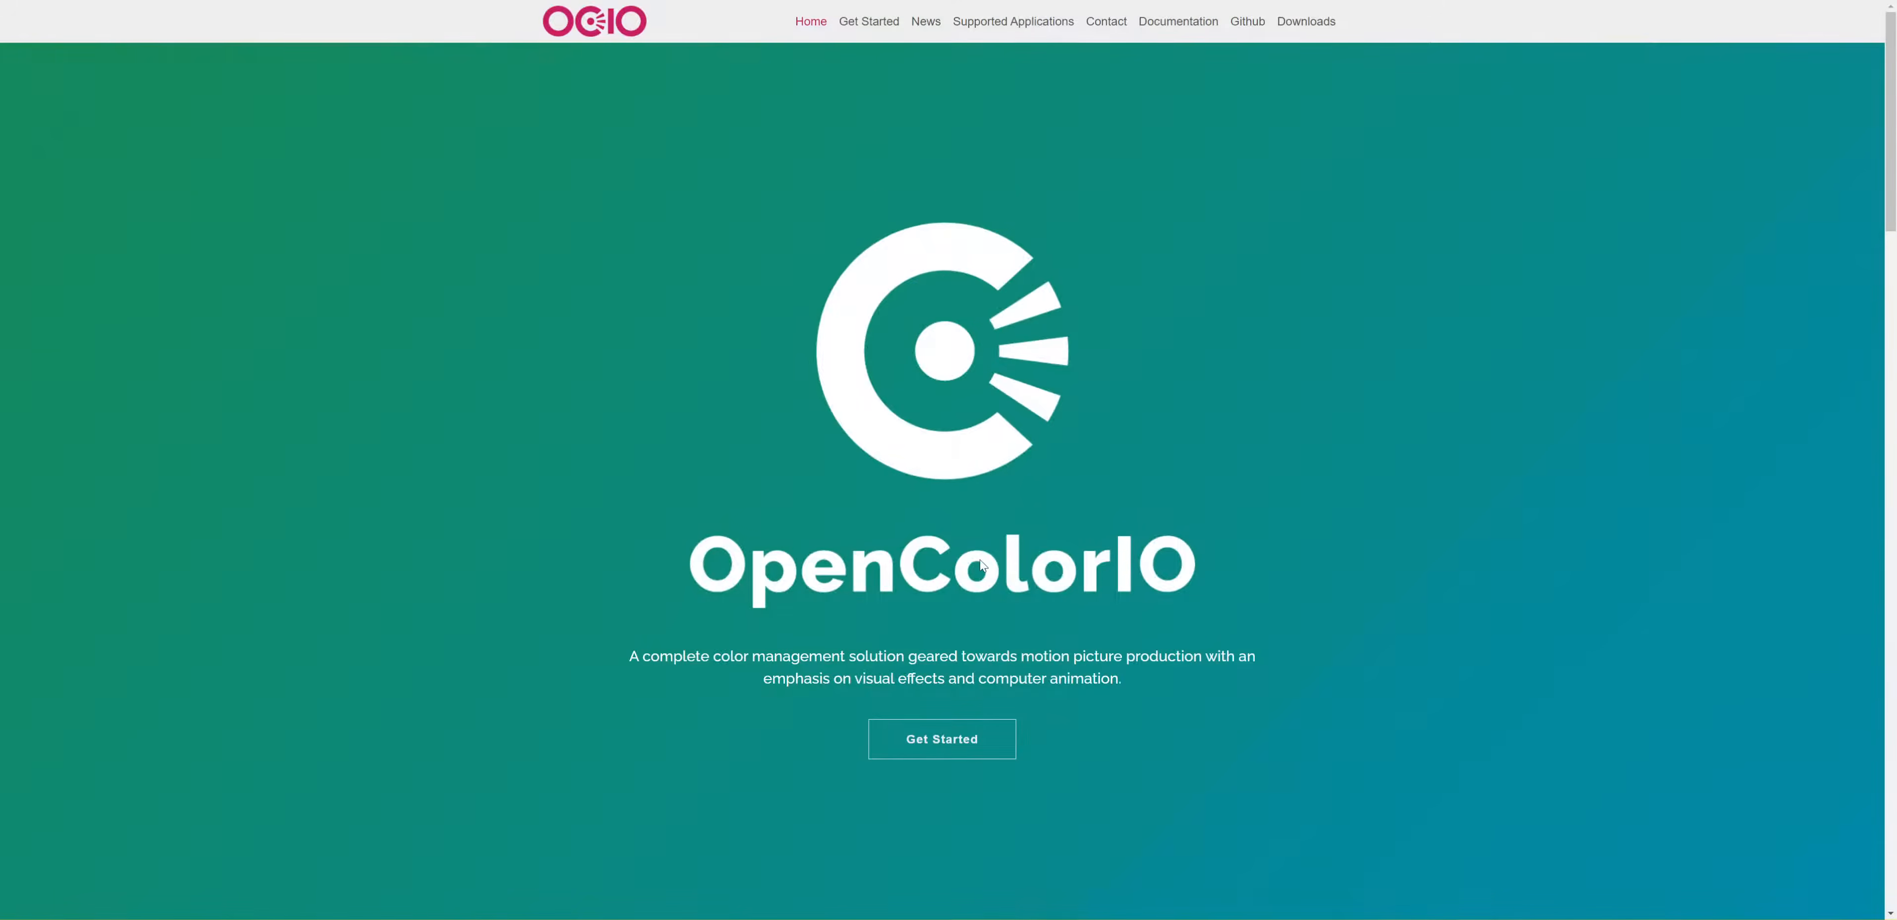
scroll(979, 561, "down", 10)
scroll(979, 557, "down", 8)
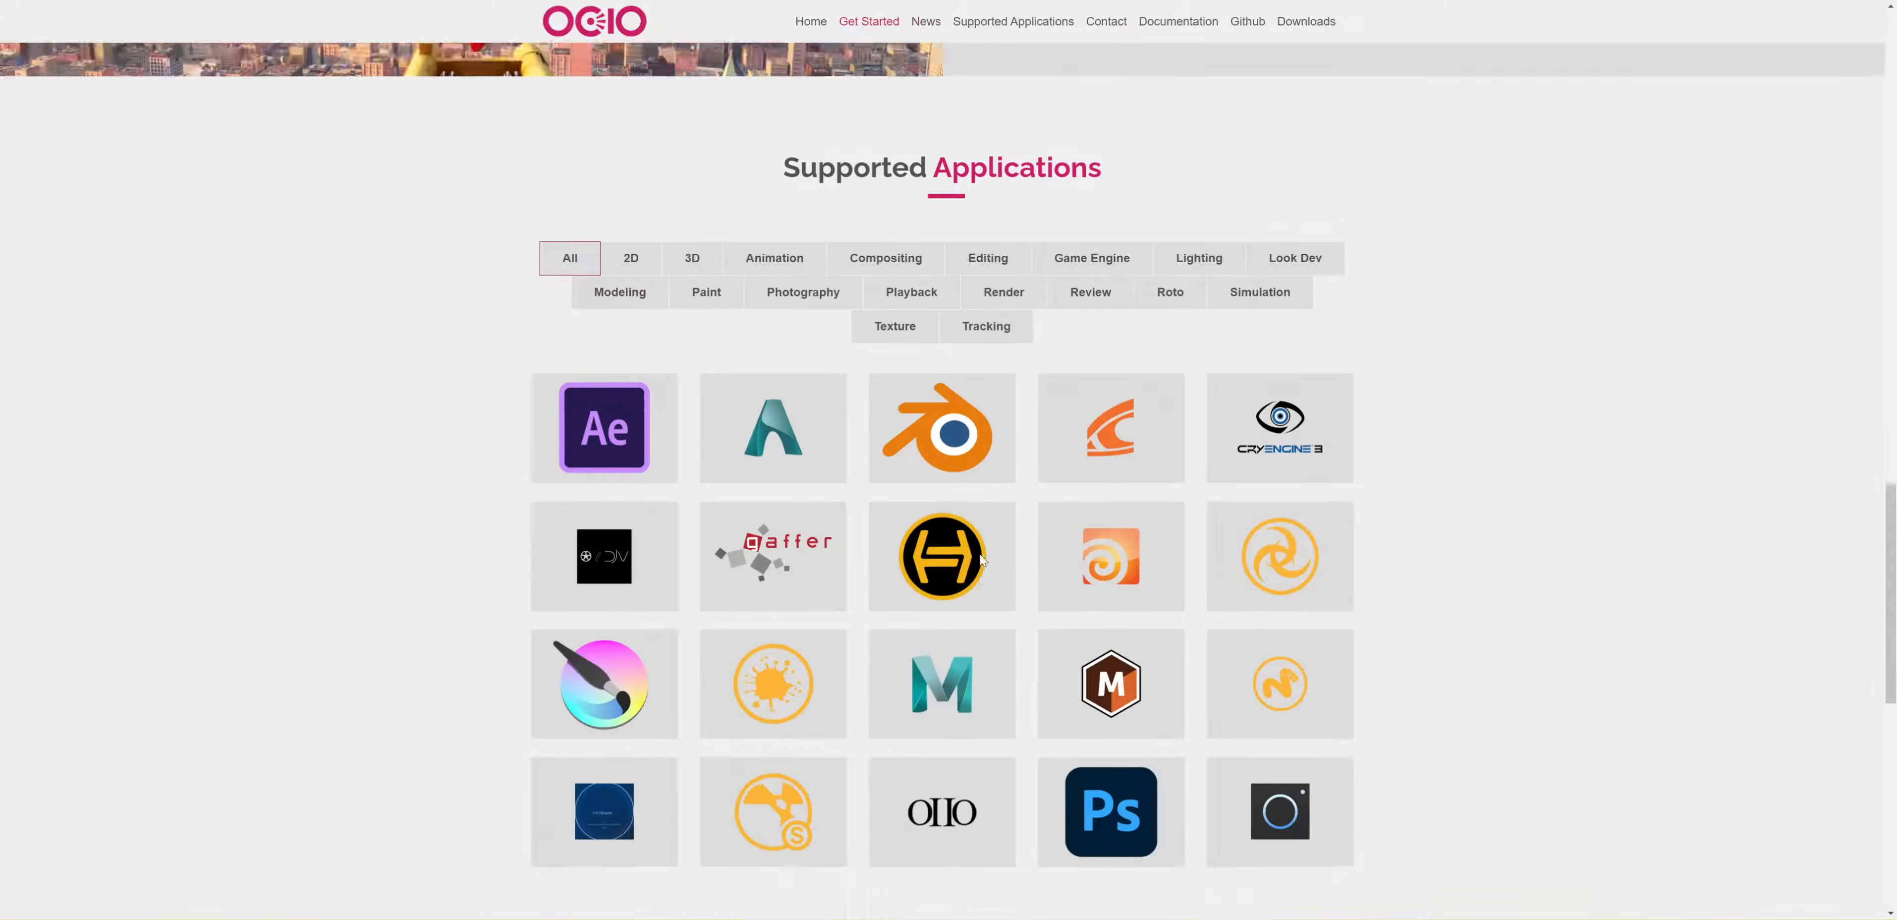
mouse_move(610, 407)
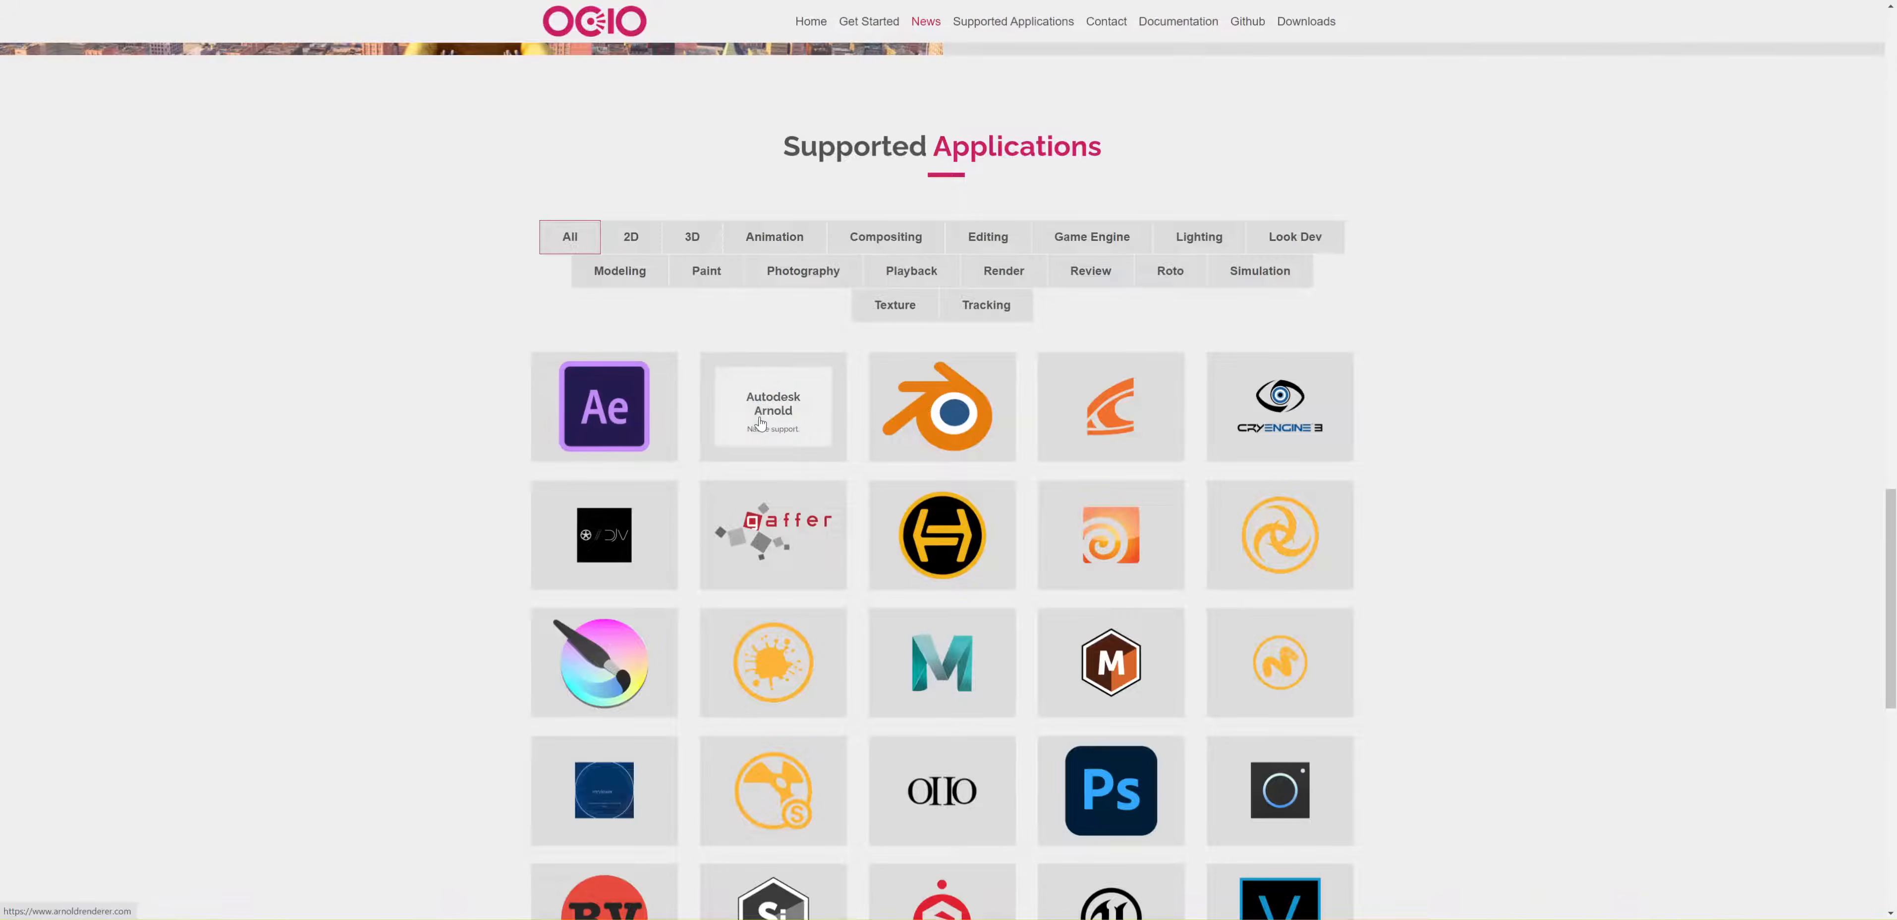
scroll(968, 756, "down", 5)
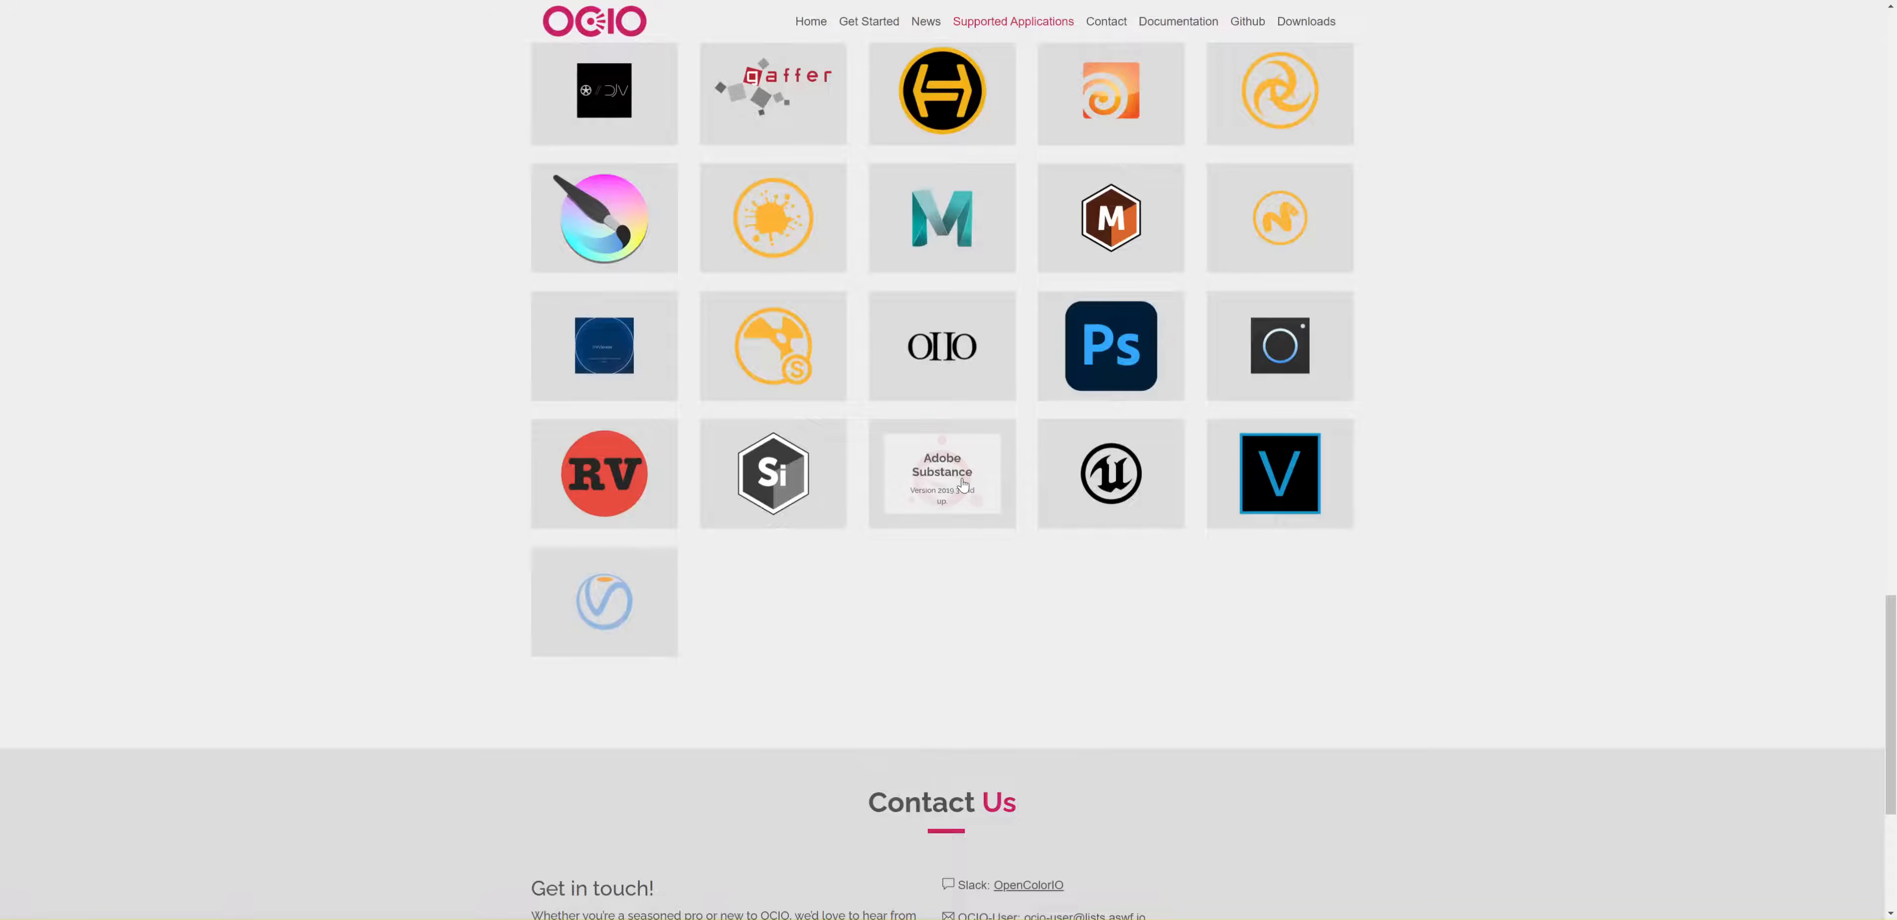
scroll(1158, 586, "up", 5)
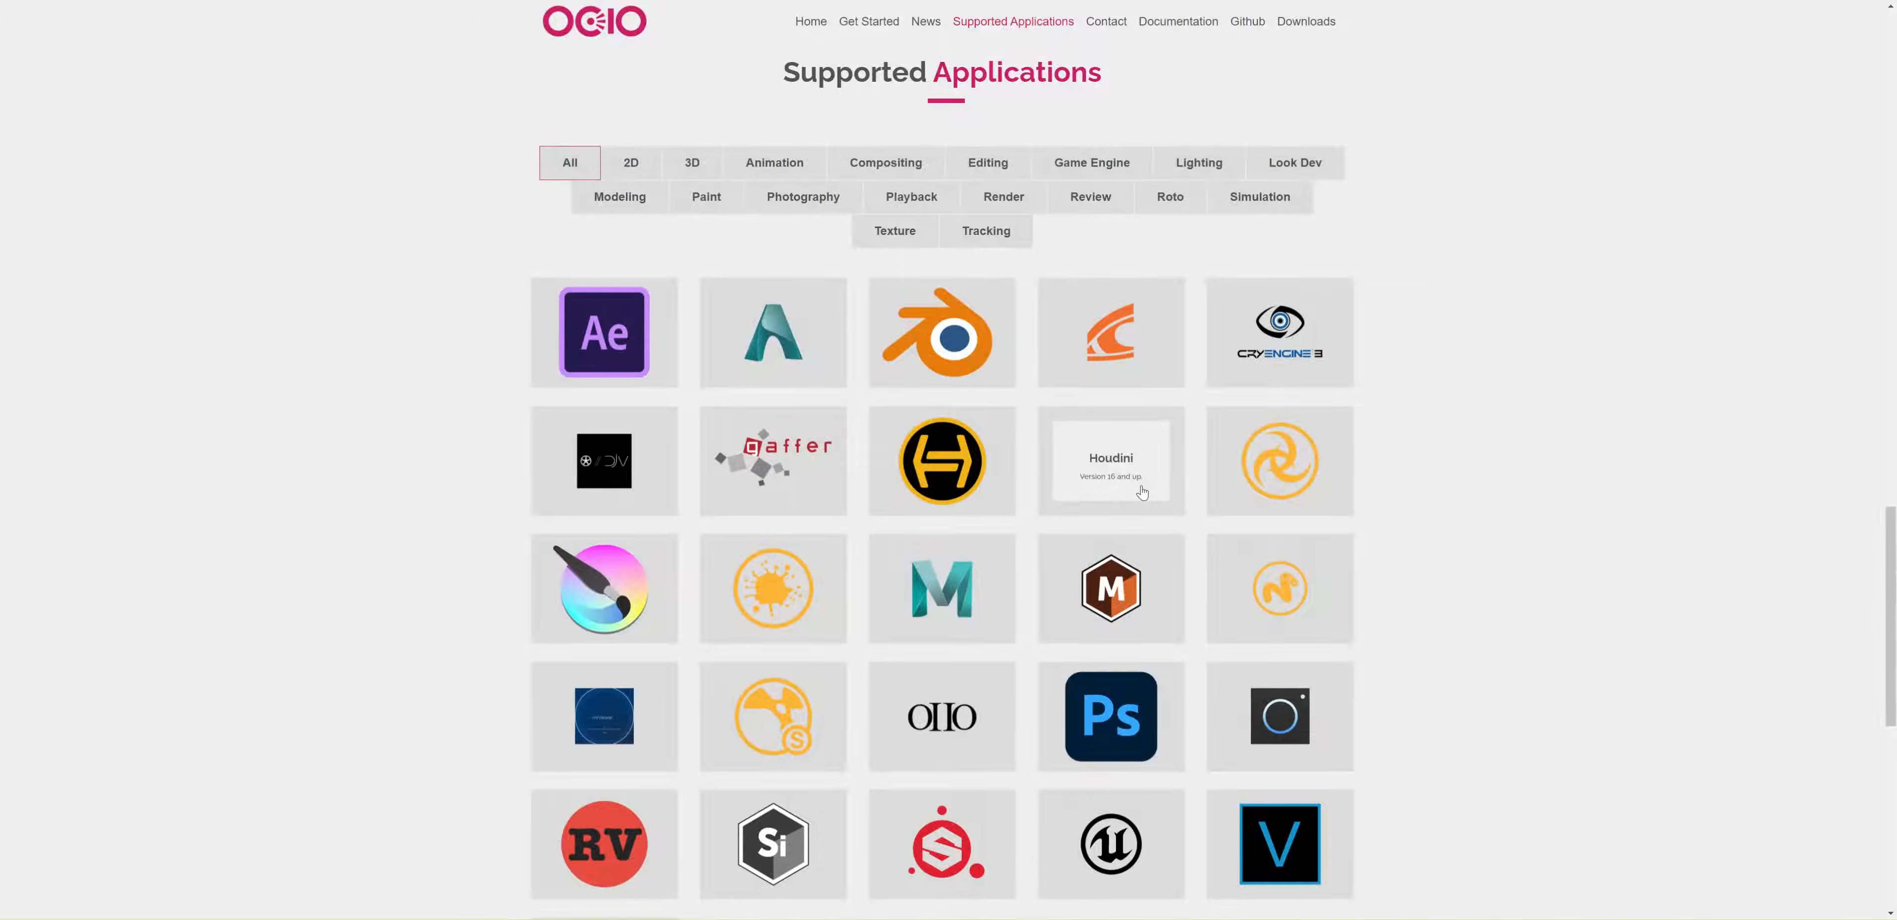
scroll(1145, 498, "up", 15)
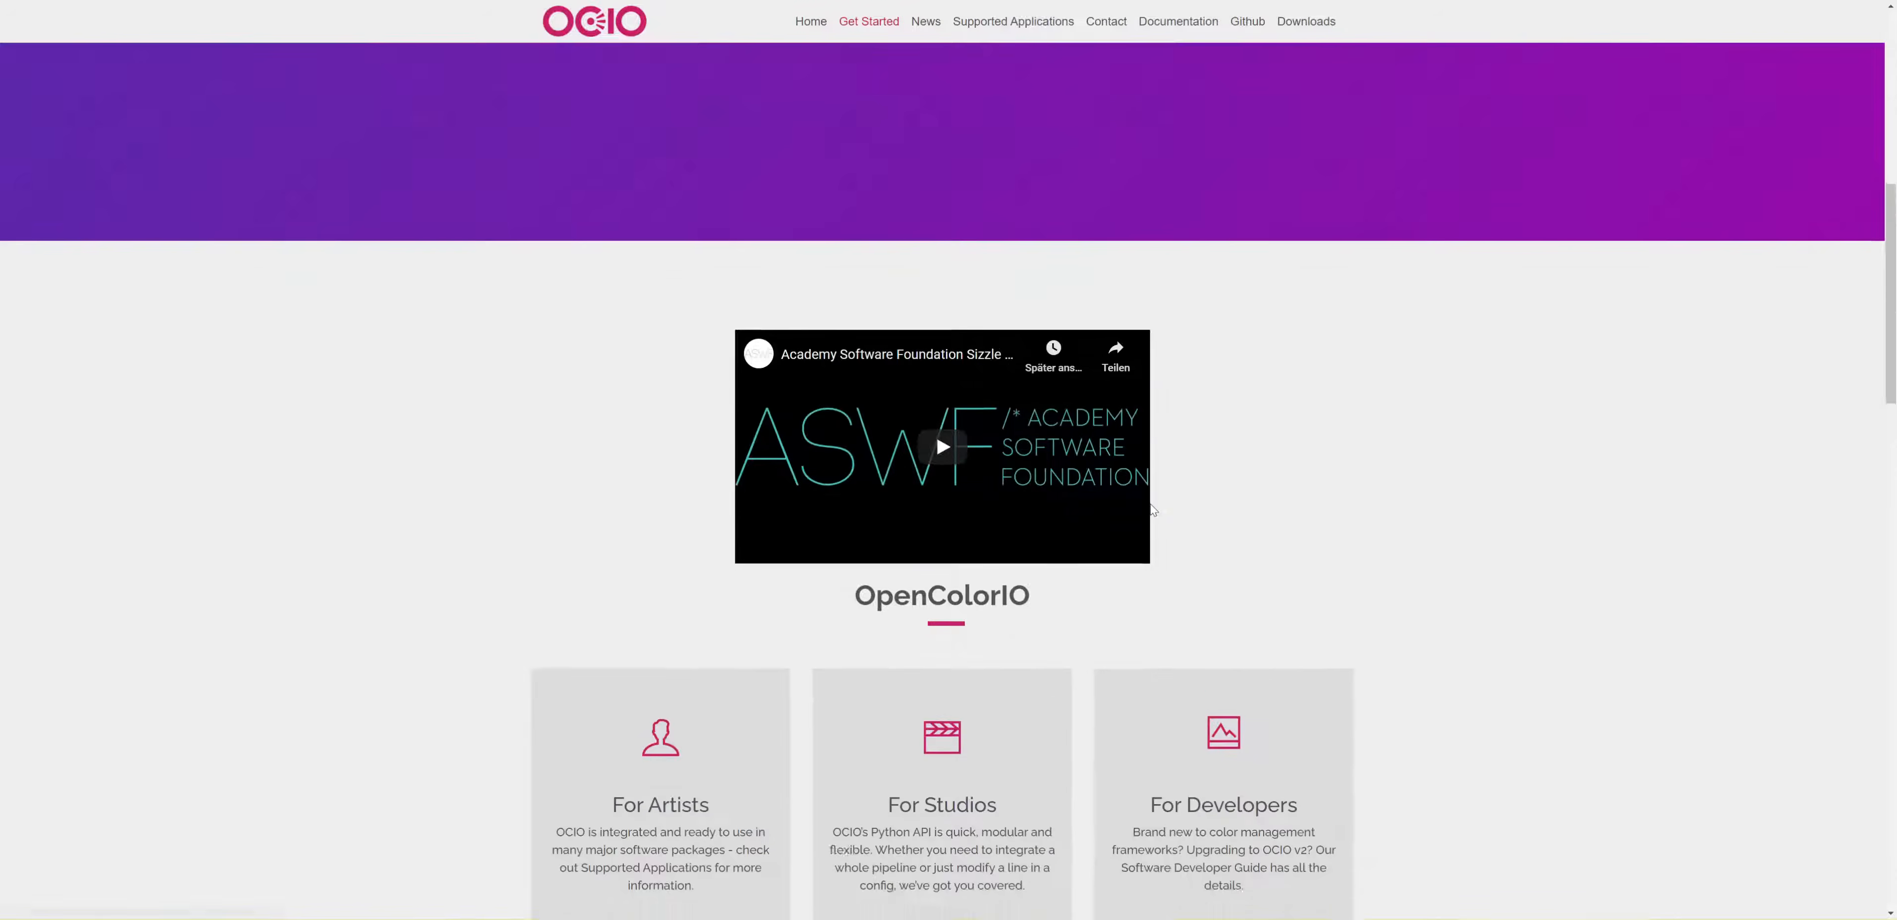
Step: Show the code download options of the OpenColorIO-Configs repository on GitHub and return to the shading and rendering guide
left_click(442, 1)
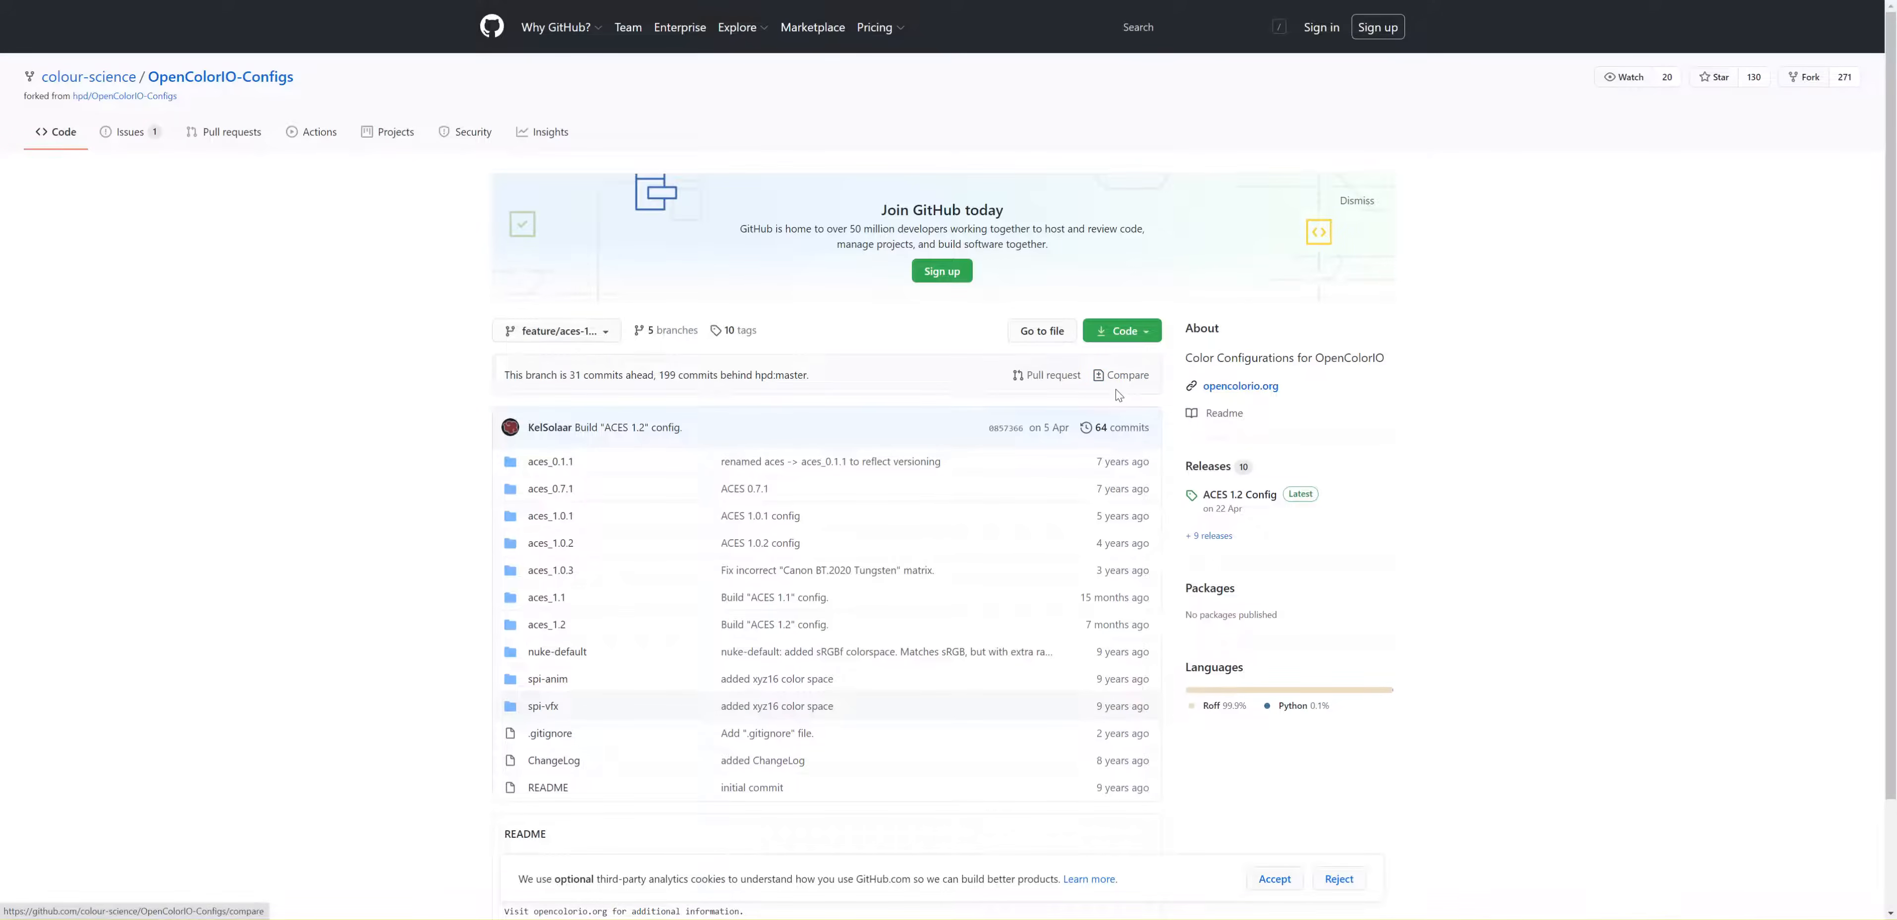
left_click(1134, 340)
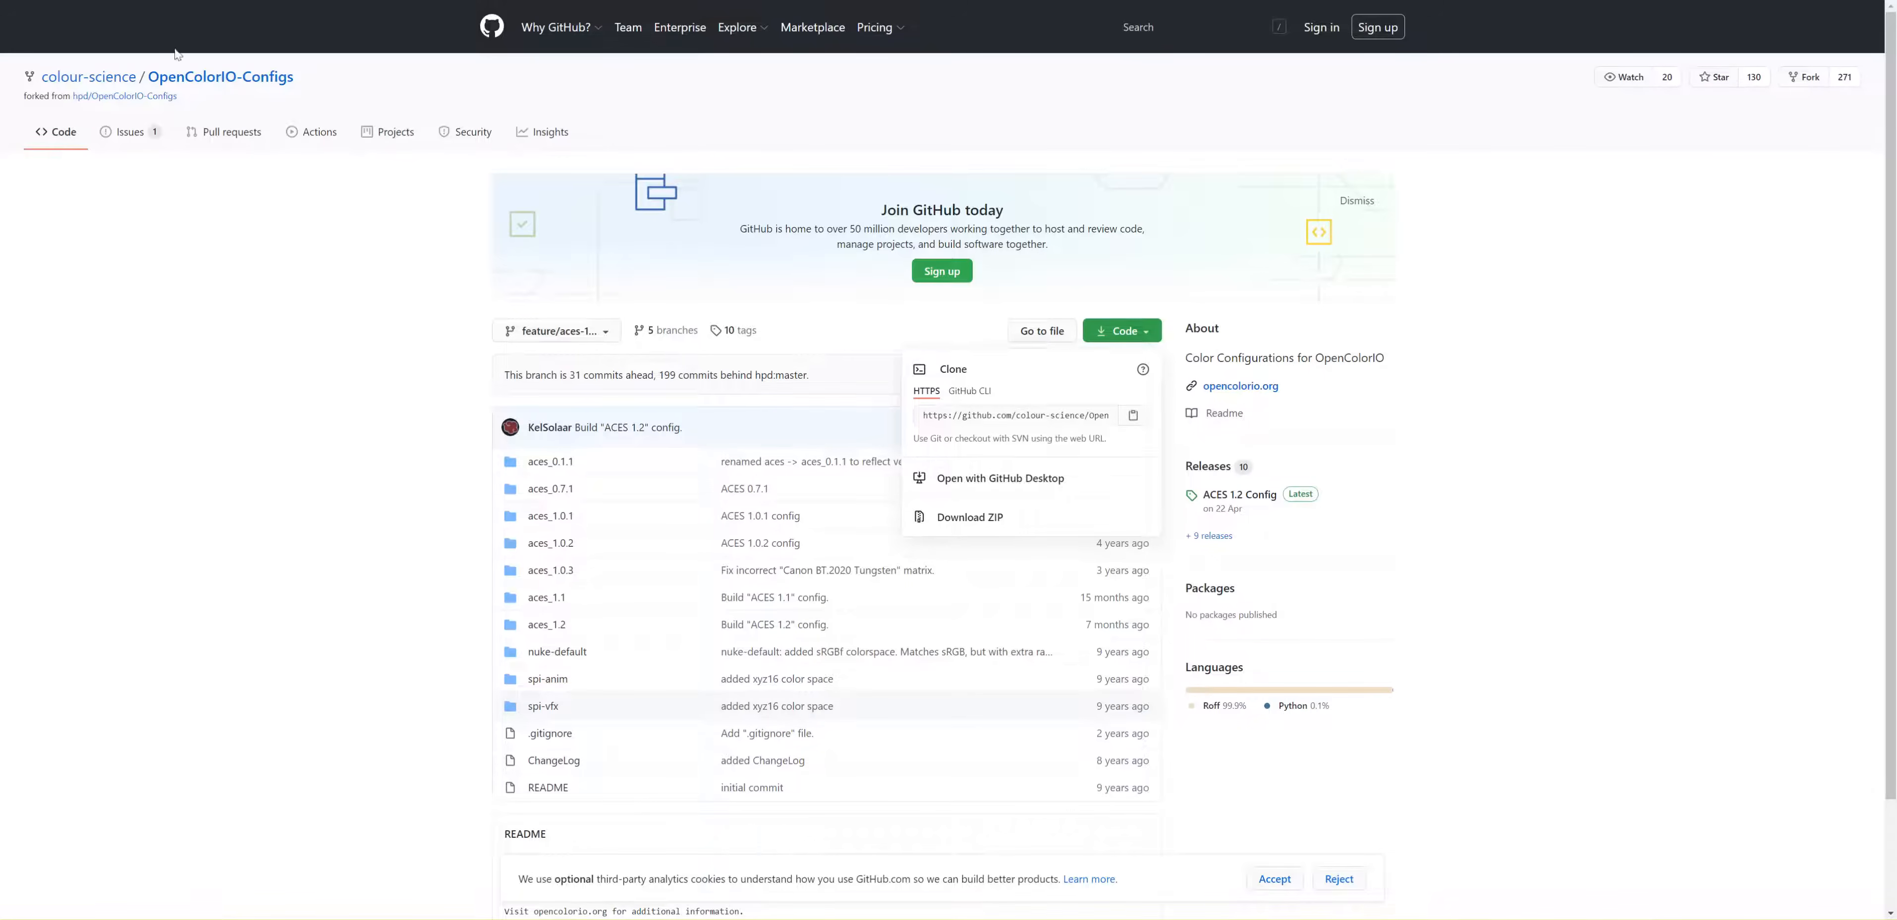
key("alt+Left")
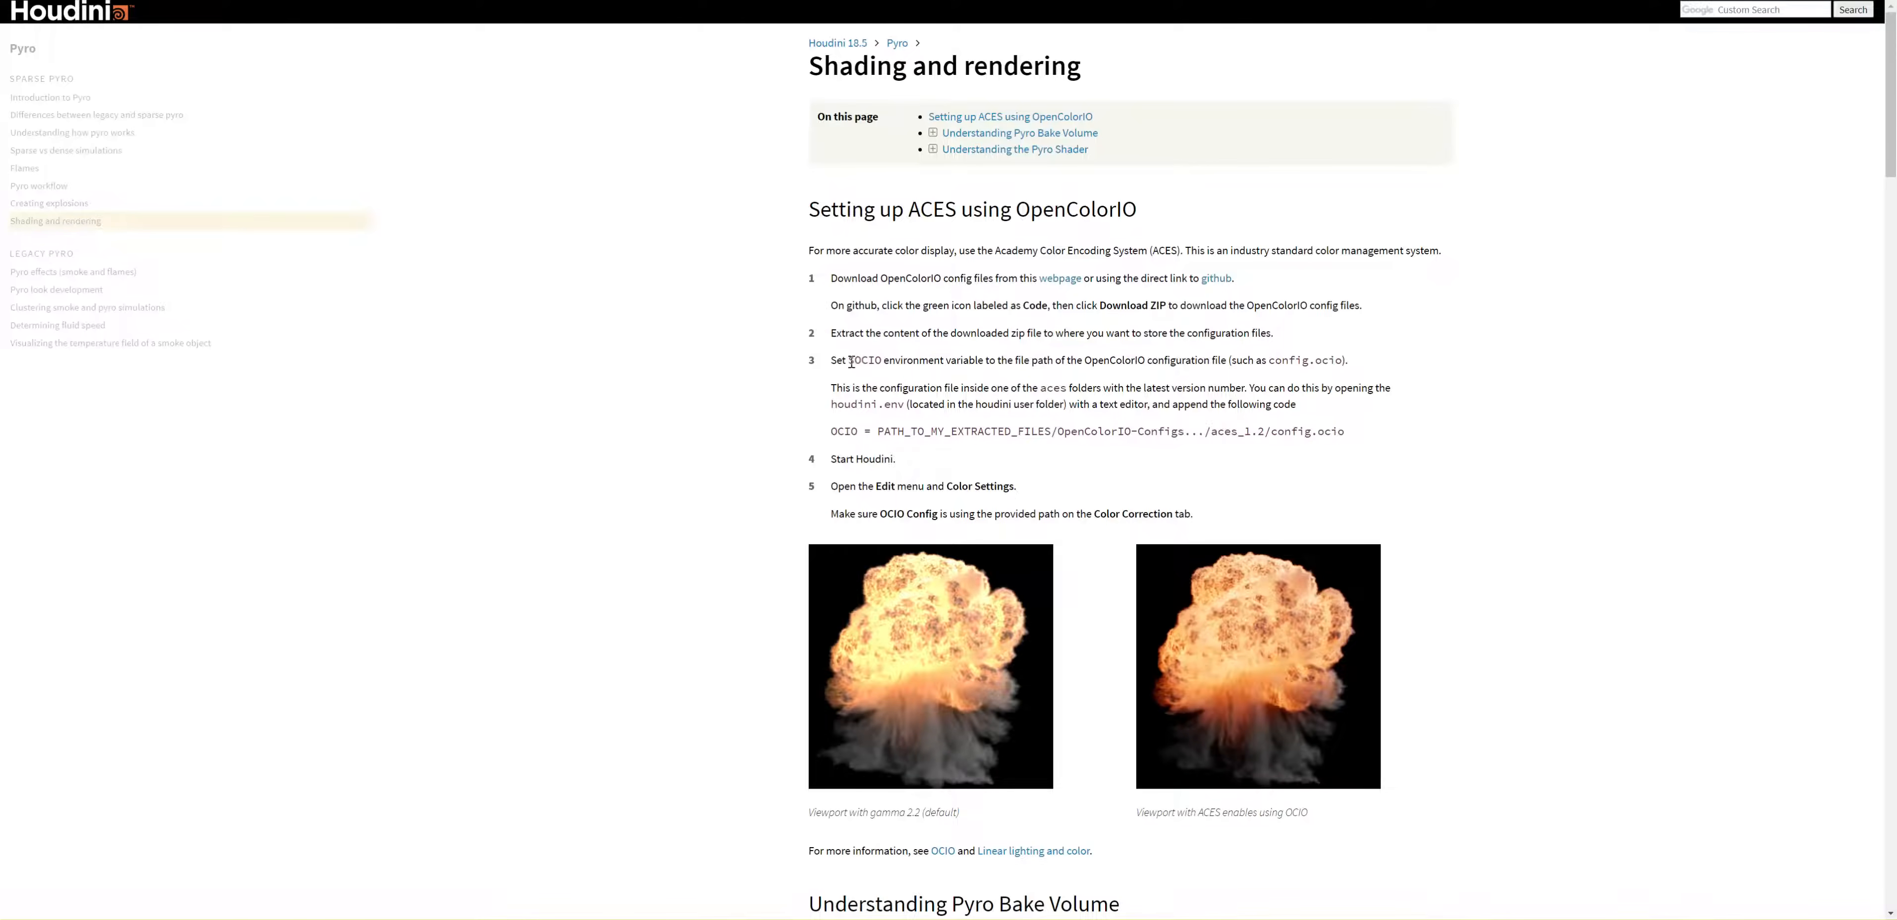
Step: Highlight the guide's zip extraction instruction and copy the variable name $OCIO from the environment variable instruction
left_click_drag(831, 333, 1334, 341)
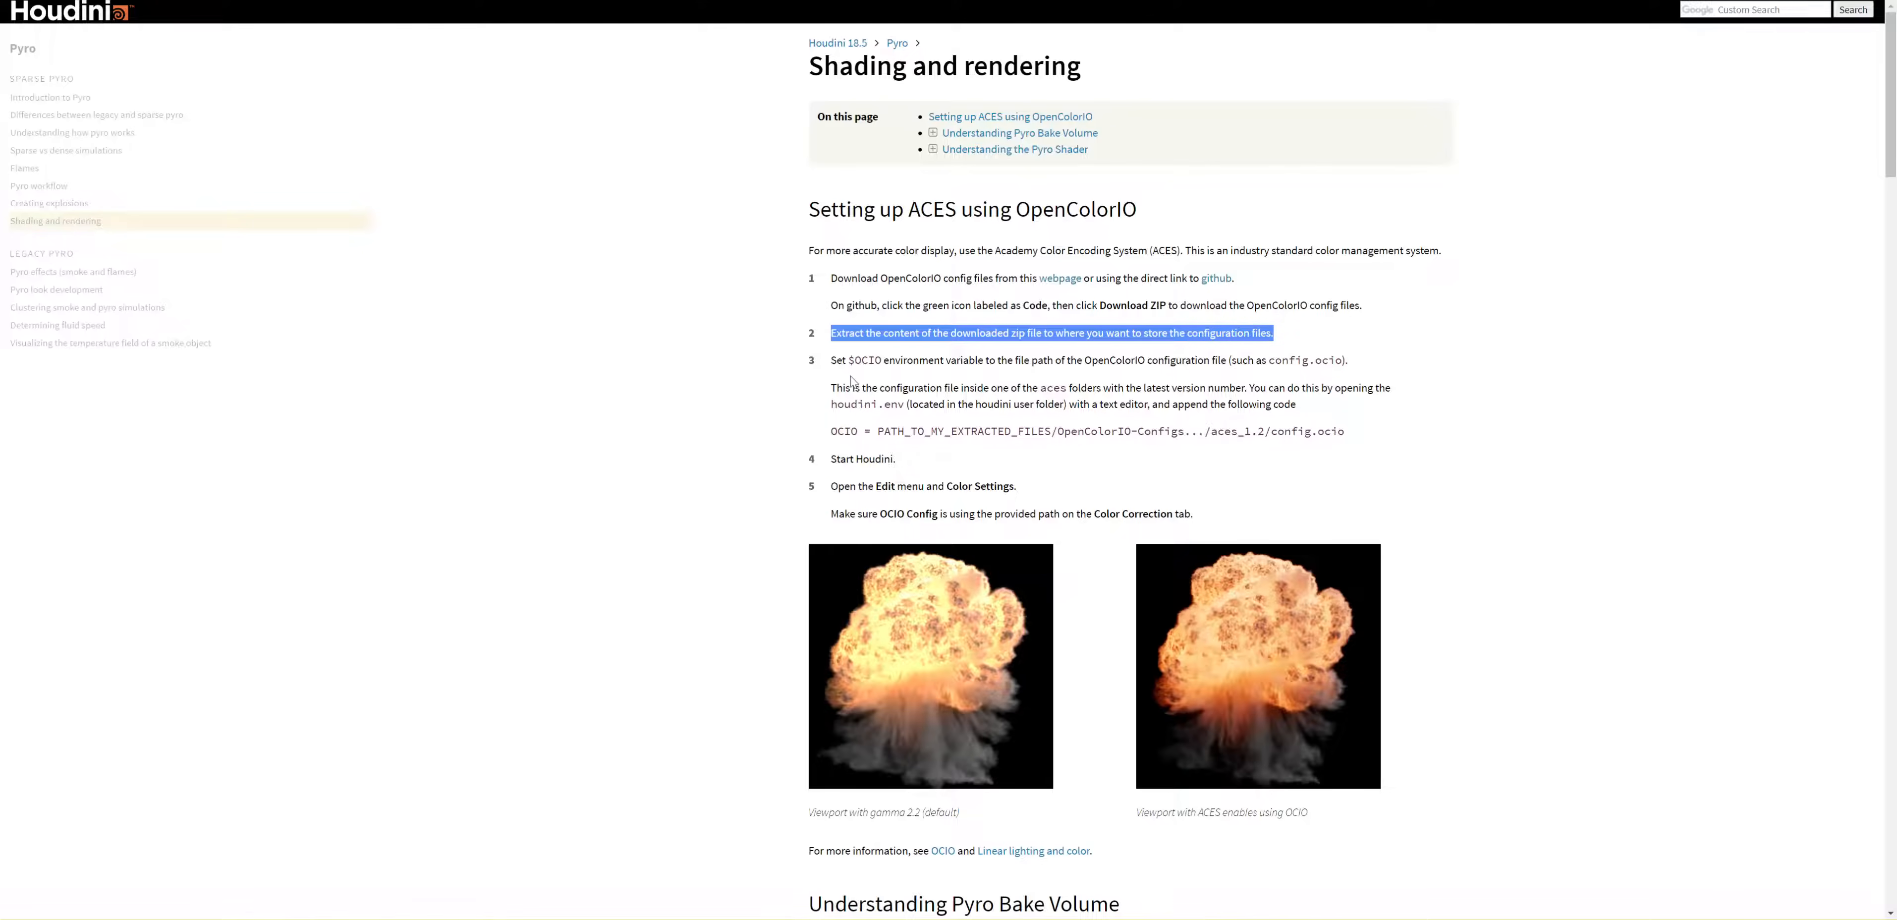
left_click_drag(847, 359, 986, 364)
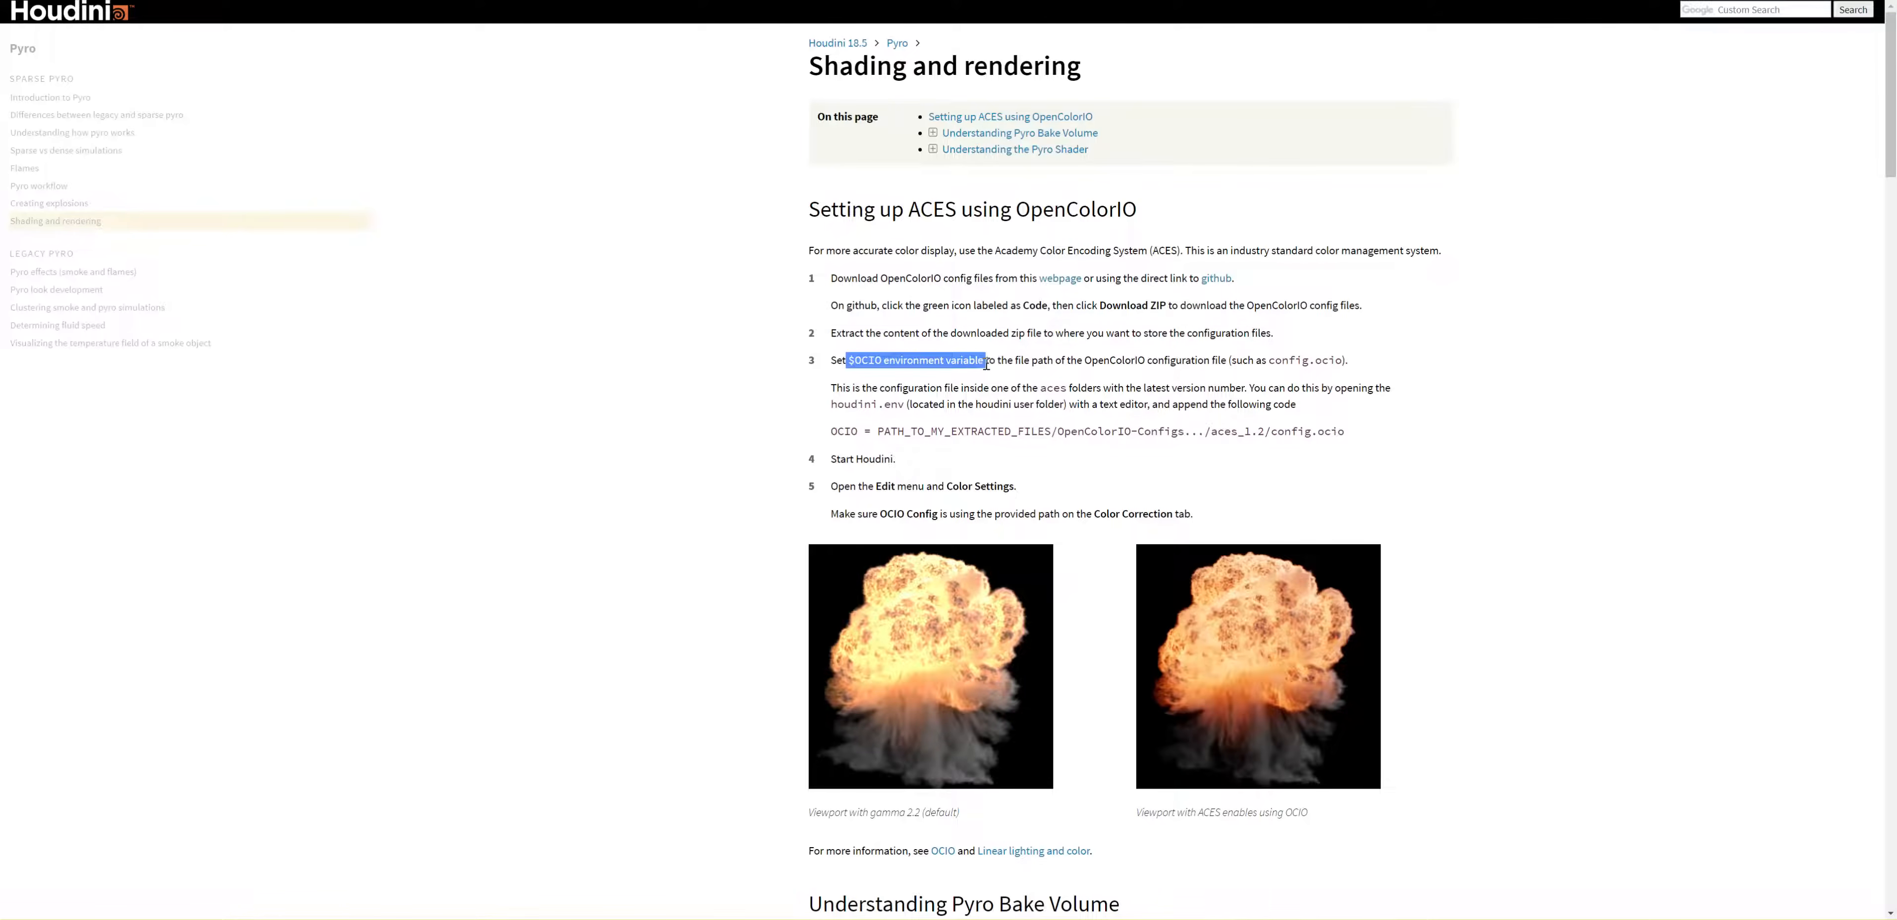
left_click(857, 360)
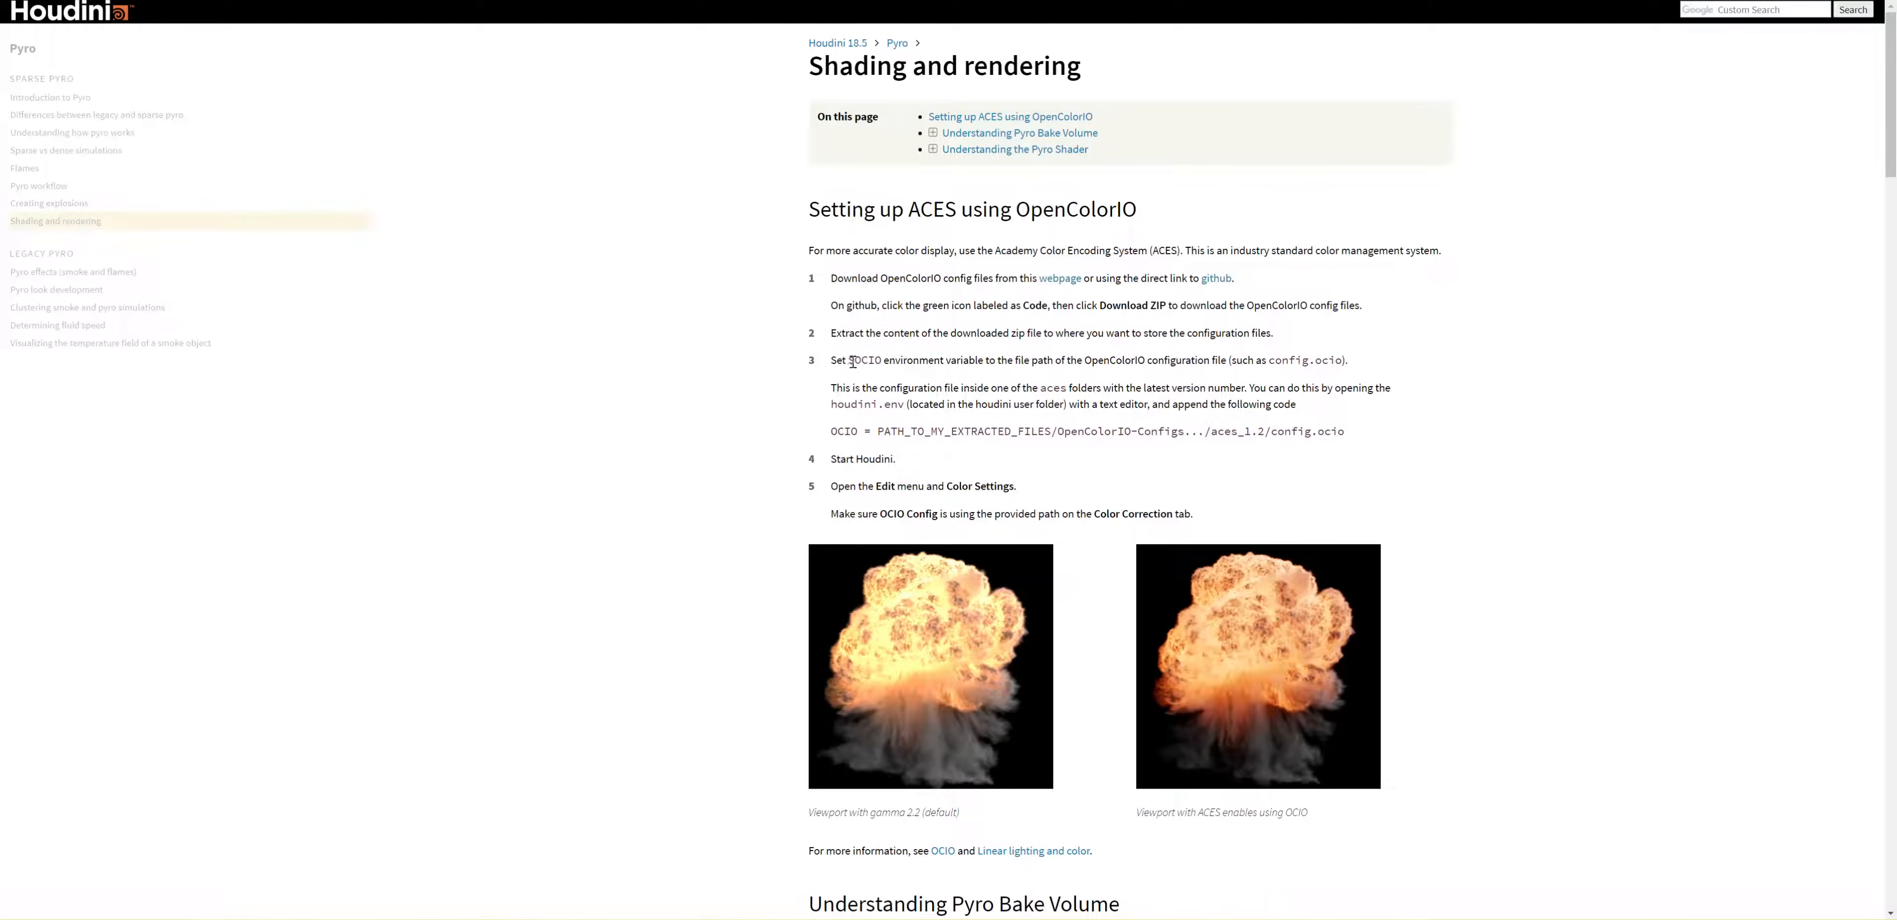
left_click_drag(848, 360, 883, 360)
right_click(876, 361)
left_click(888, 380)
Step: Bring up the houdini environment file in the text editor and highlight the matching OCIO path line in the guide
mouse_move(458, 918)
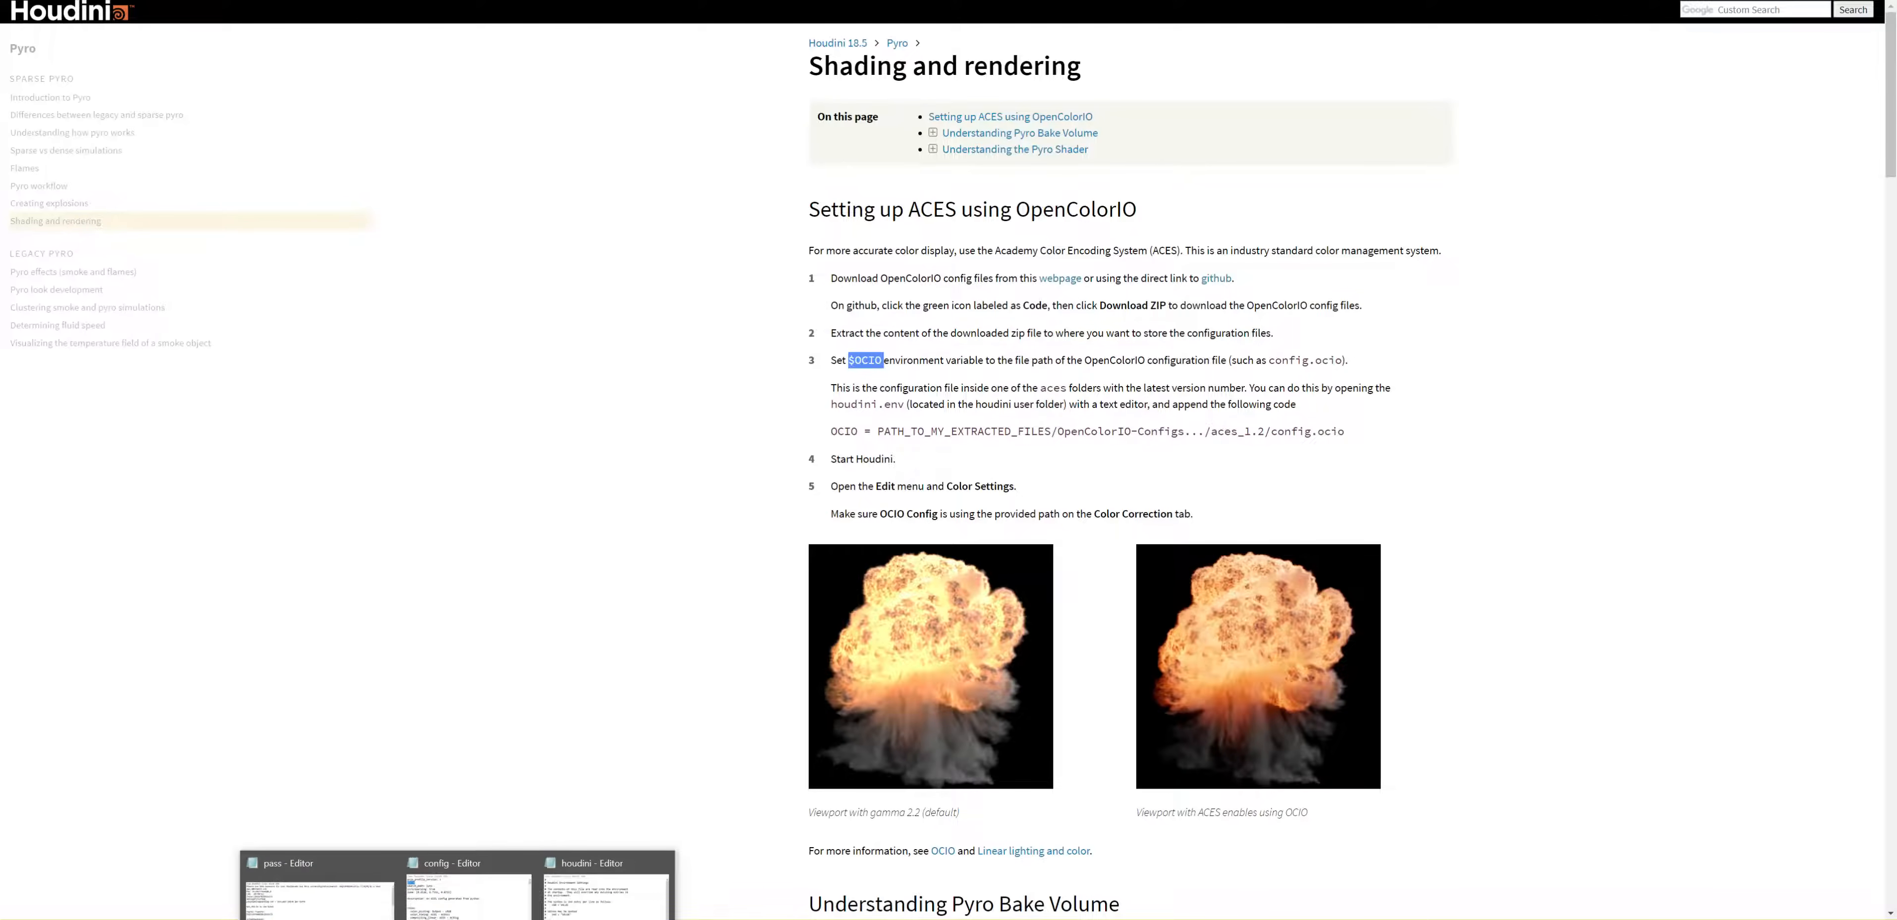
left_click(560, 913)
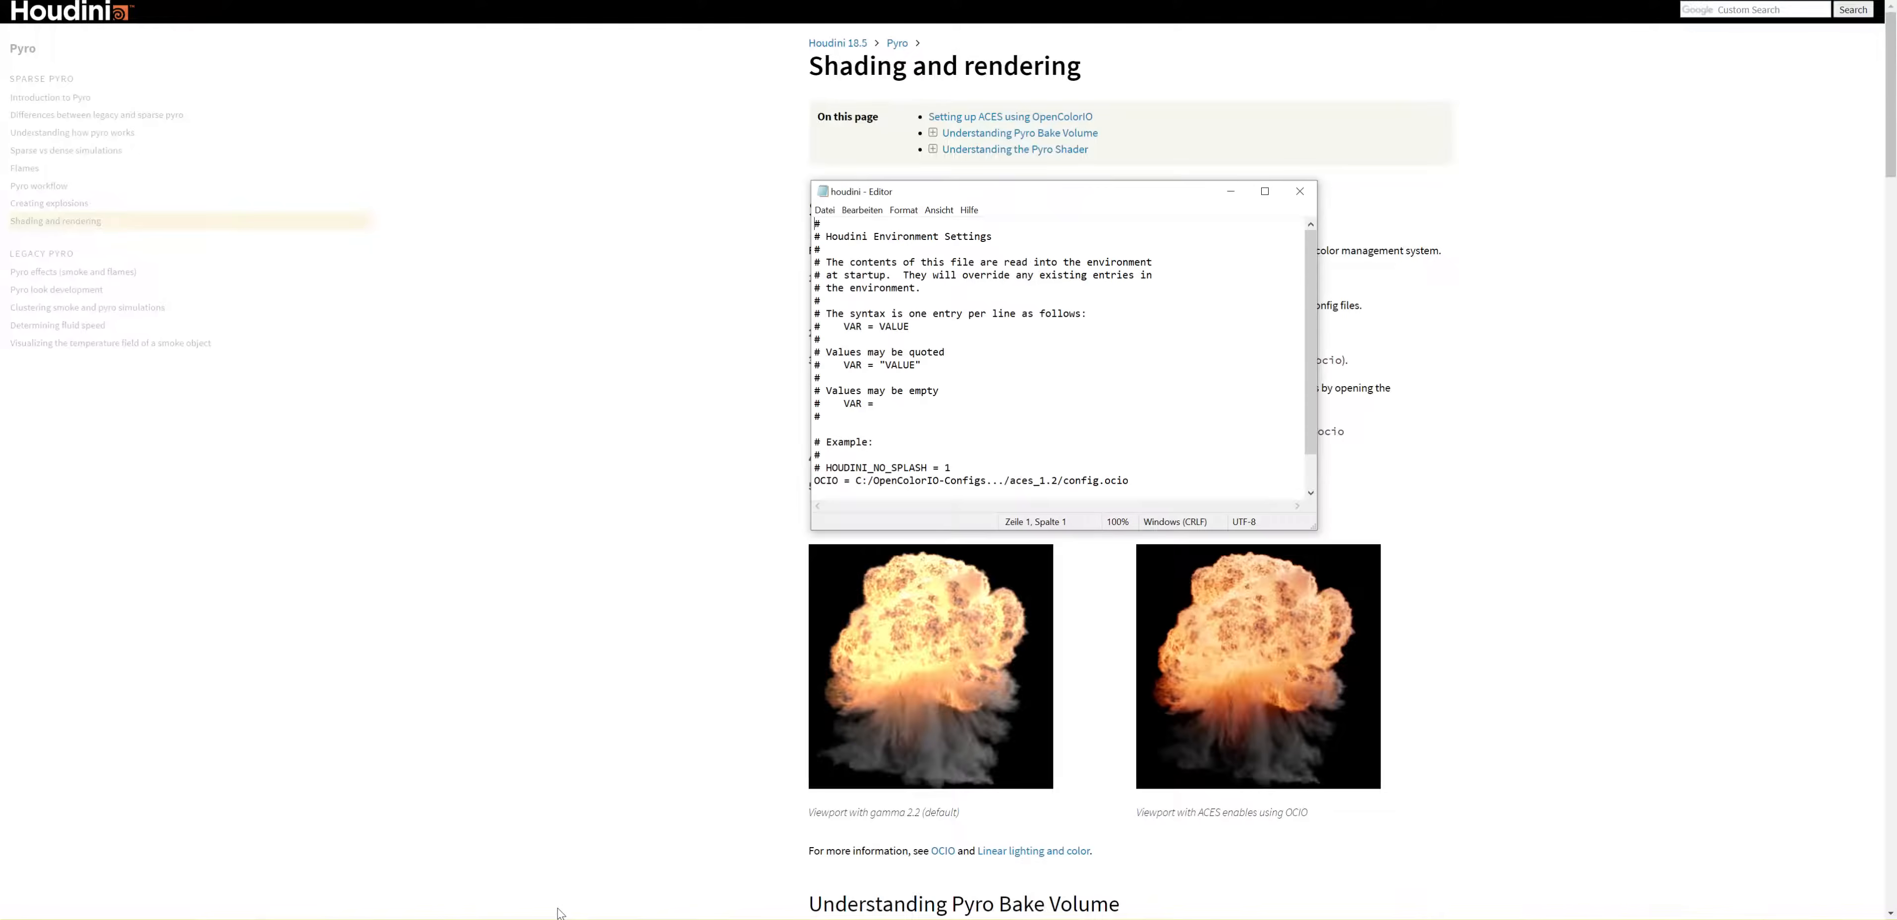
left_click_drag(997, 190, 932, 413)
mouse_move(1247, 520)
left_mouse_down()
mouse_move(1246, 561)
mouse_move(1245, 517)
left_mouse_up()
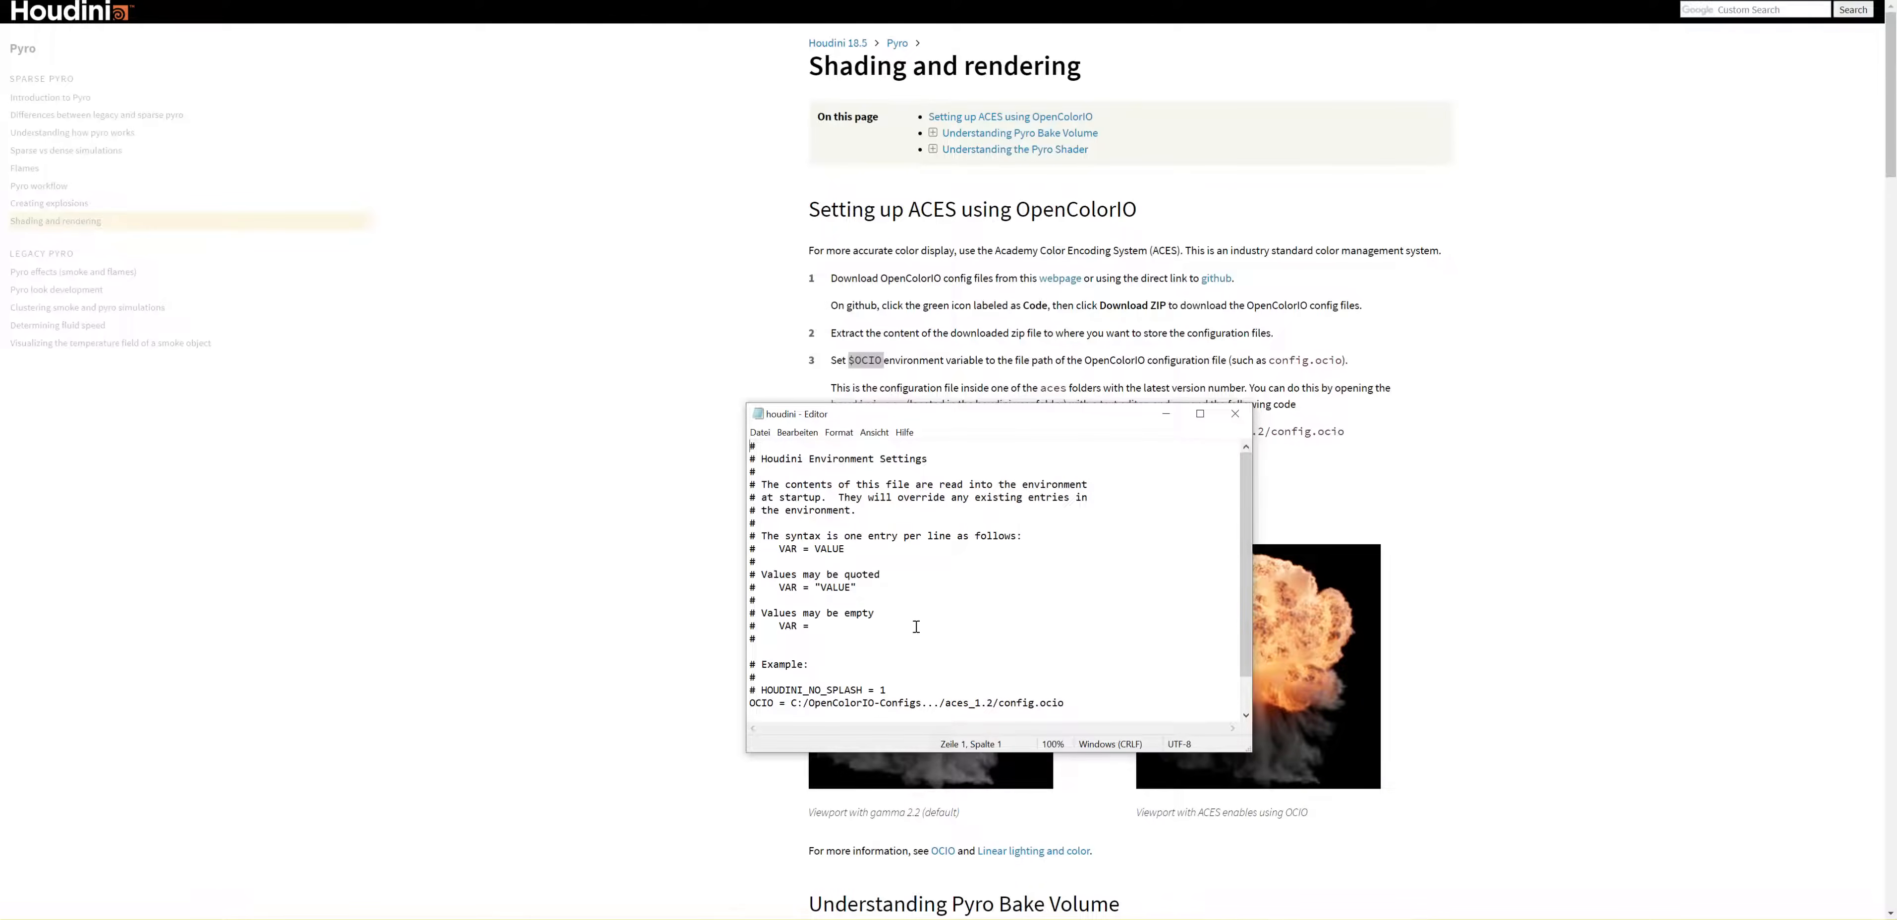
scroll(917, 627, "down", 1)
scroll(916, 626, "up", 1)
left_click_drag(929, 414, 999, 449)
left_click_drag(831, 431, 1338, 445)
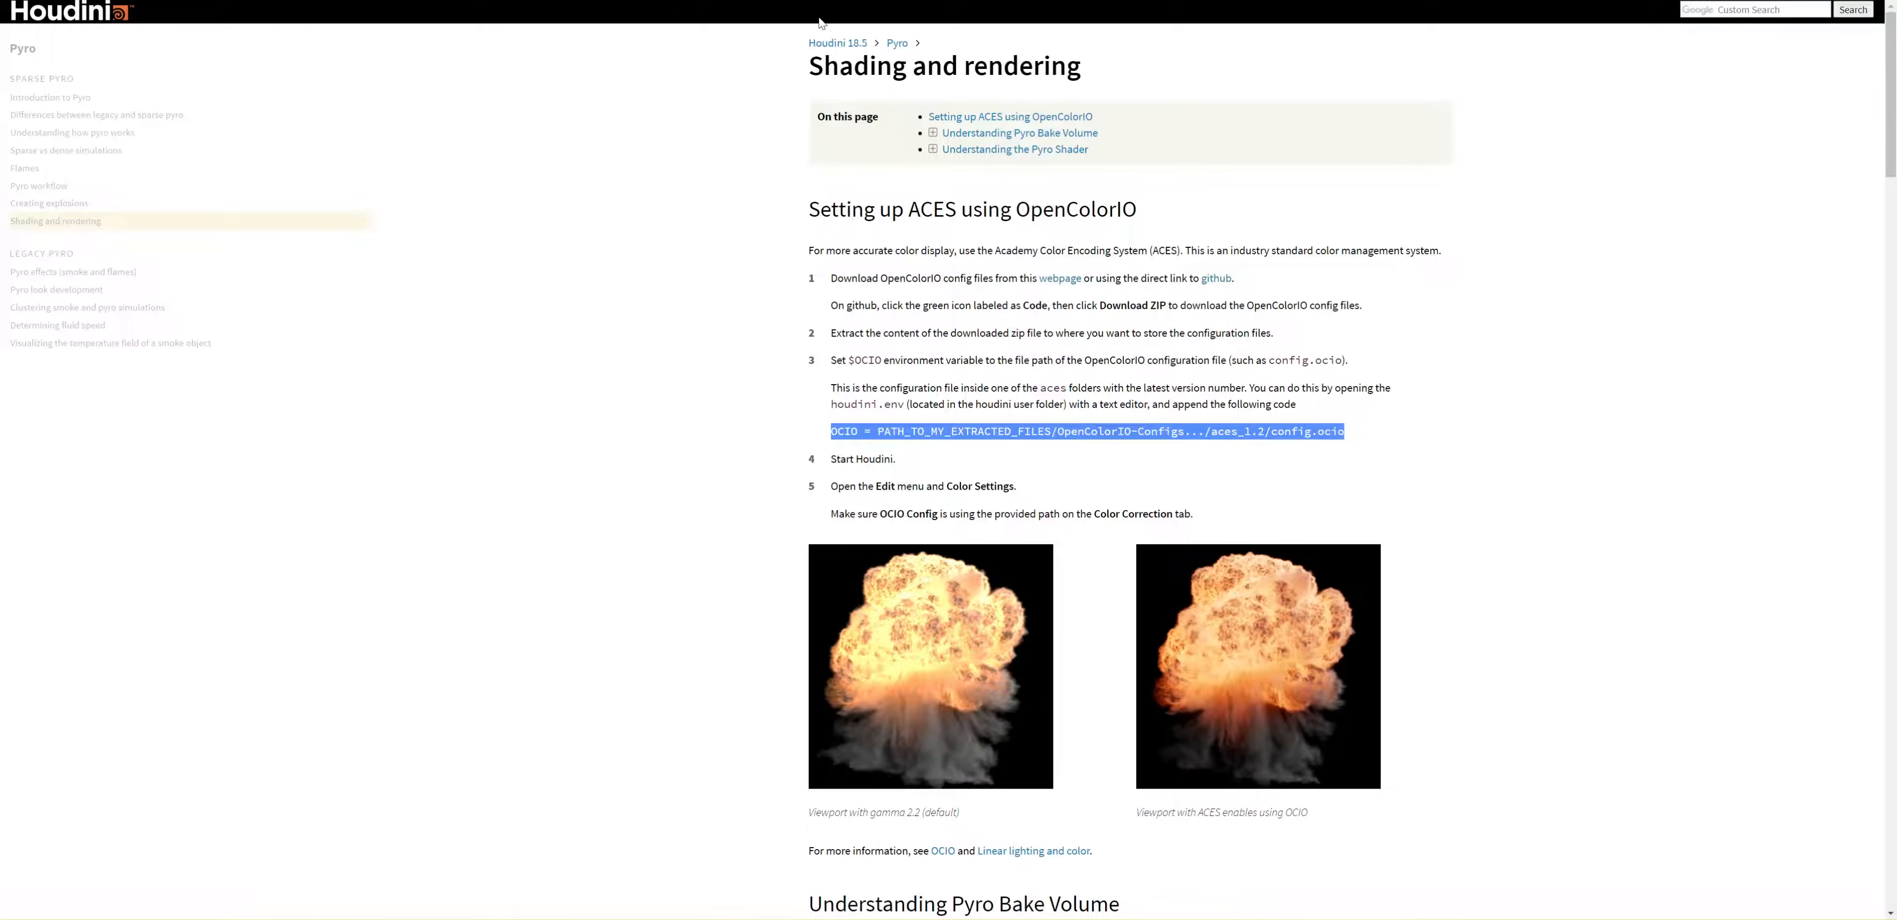
Step: Switch to File Explorer and browse from the OpenColorIO-Configs-feature-aces-1.2-config folder into aces_1.2
left_click(827, 1)
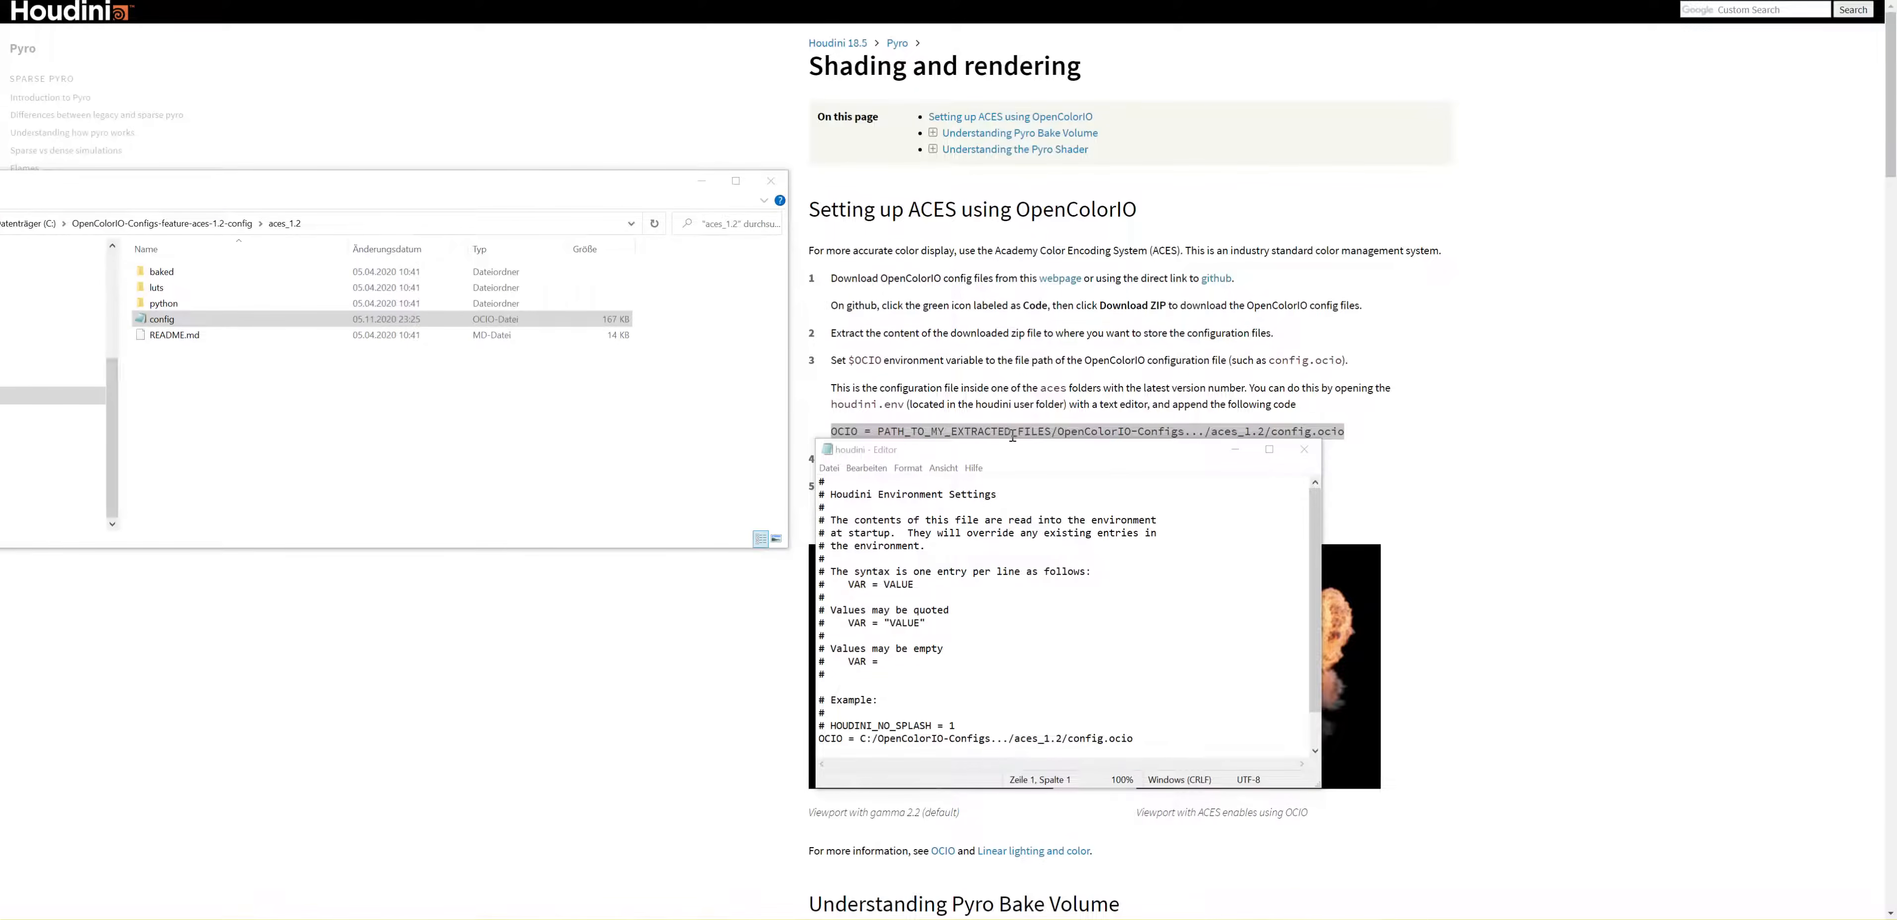
left_click_drag(966, 457, 256, 377)
left_click_drag(230, 189, 274, 188)
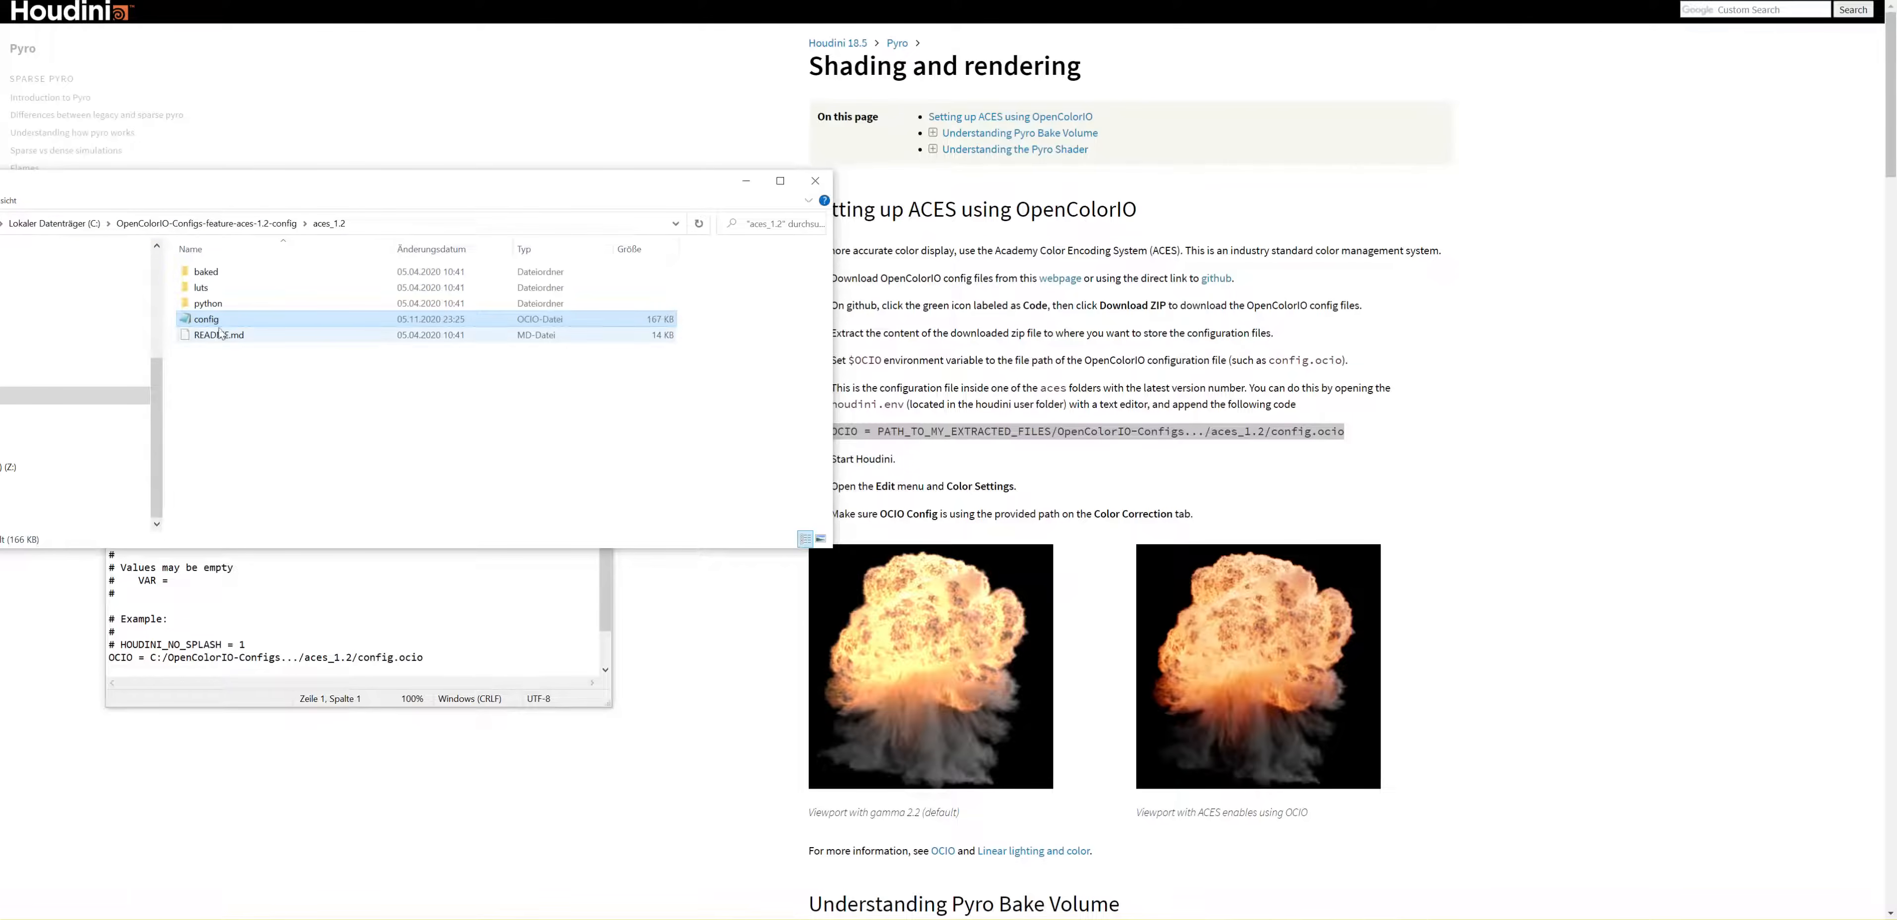
left_click(253, 224)
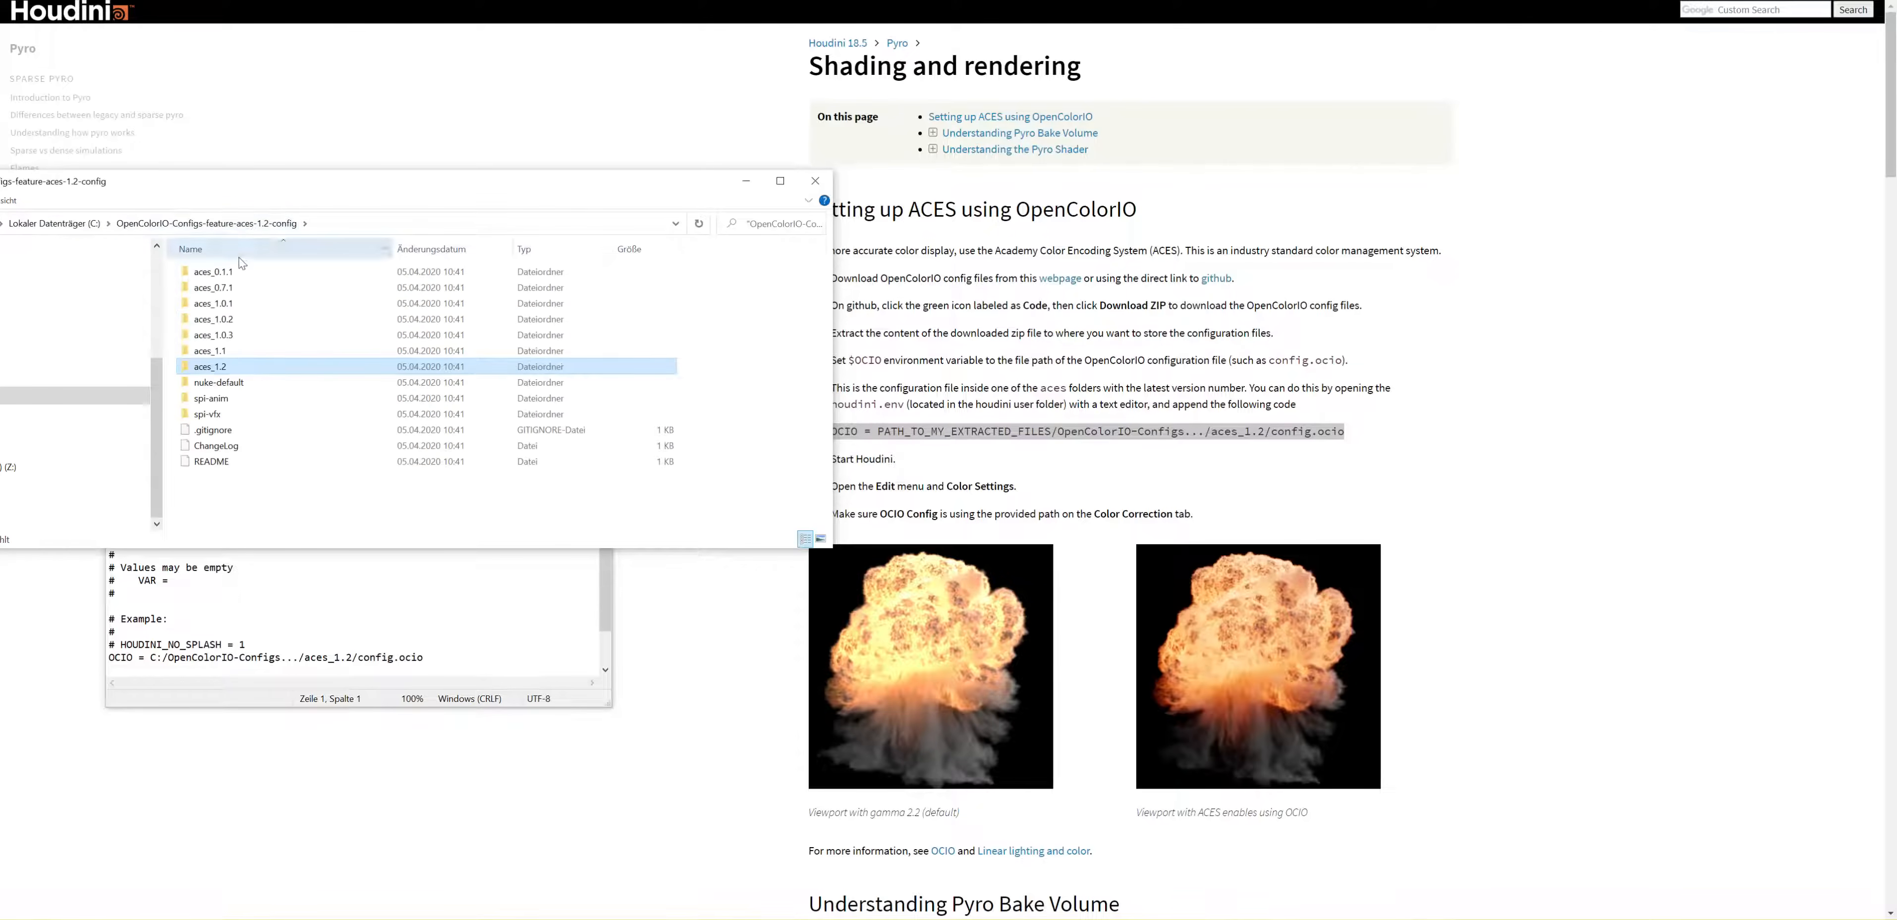
double_click(217, 369)
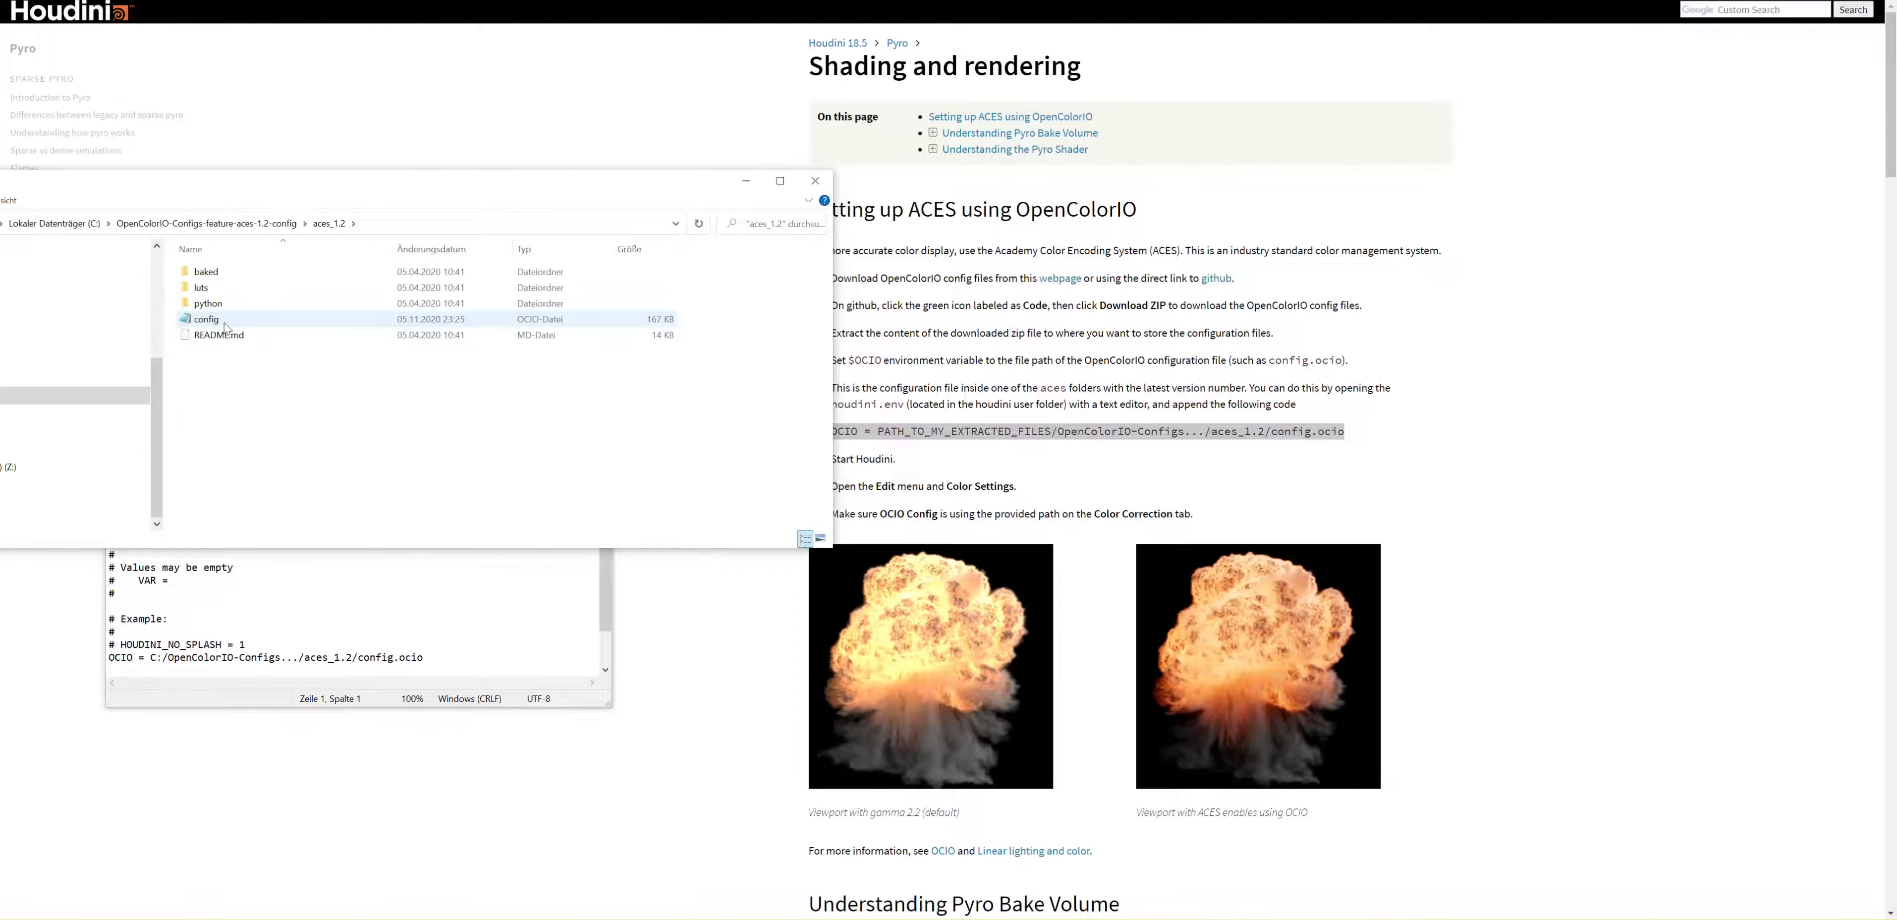
Step: Open the config OCIO file from the aces_1.2 folder in the text editor and select its $OCIO line
double_click(221, 321)
left_click_drag(277, 28, 1076, 285)
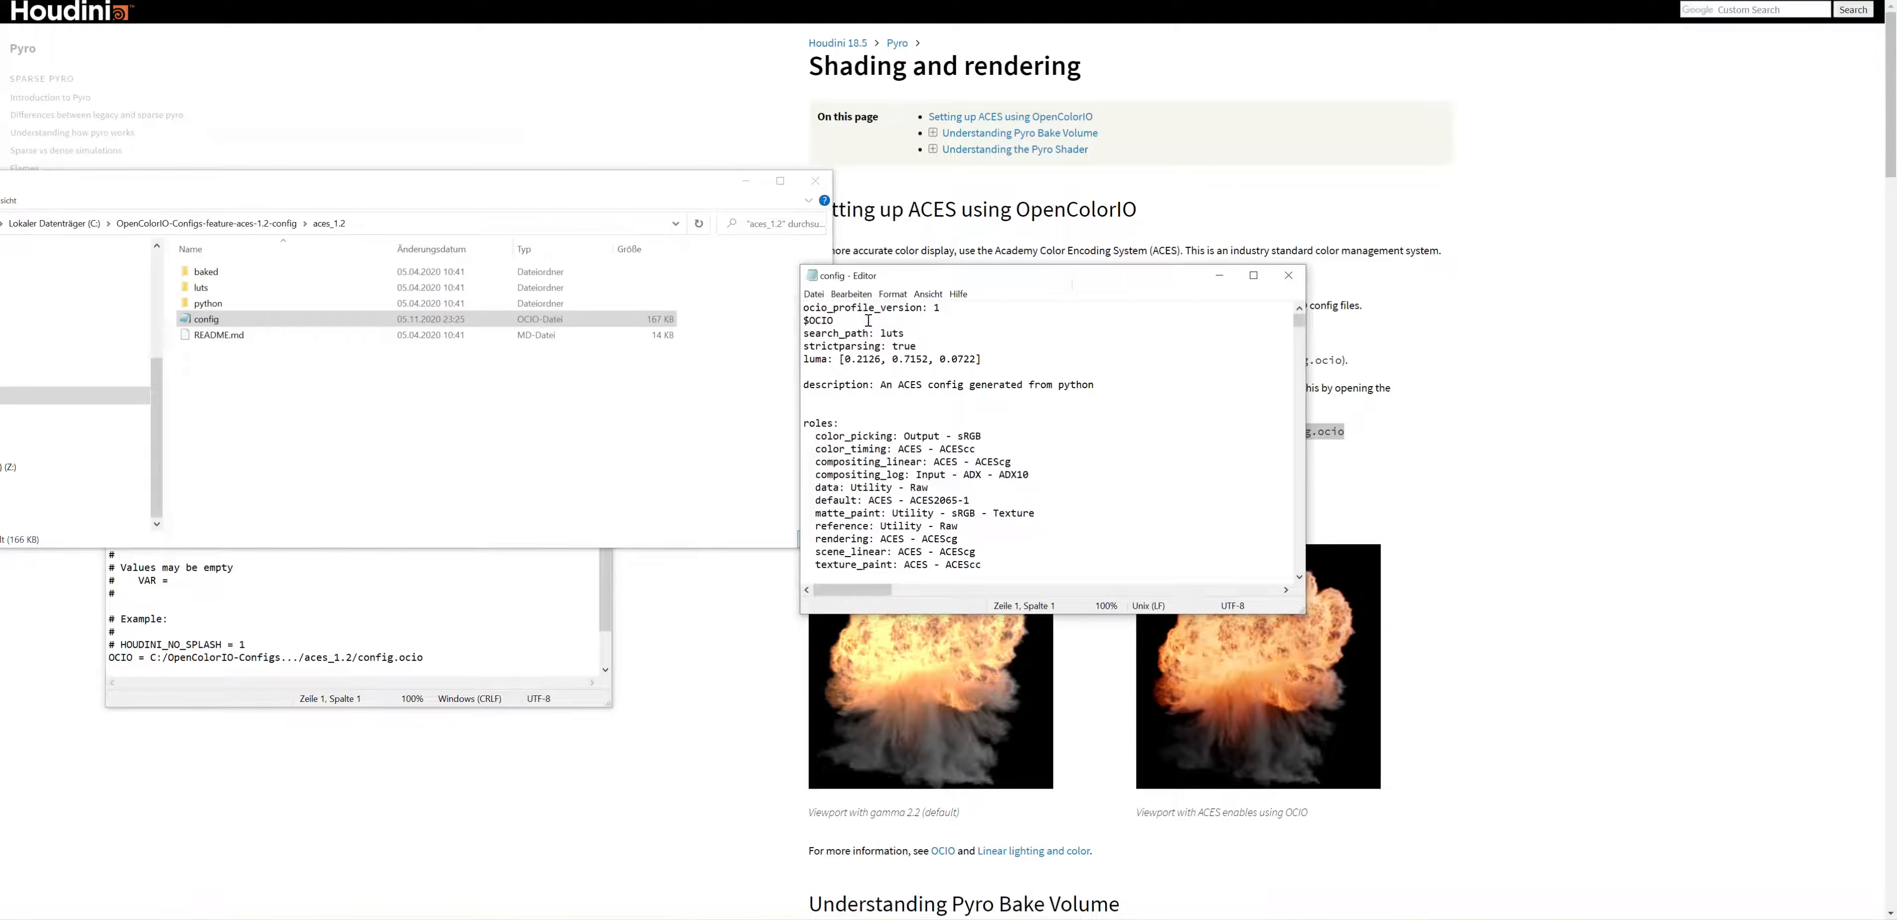
left_click_drag(869, 321, 759, 318)
Step: Bring up the houdini environment file beside the config file and review the contents of both
left_click(458, 919)
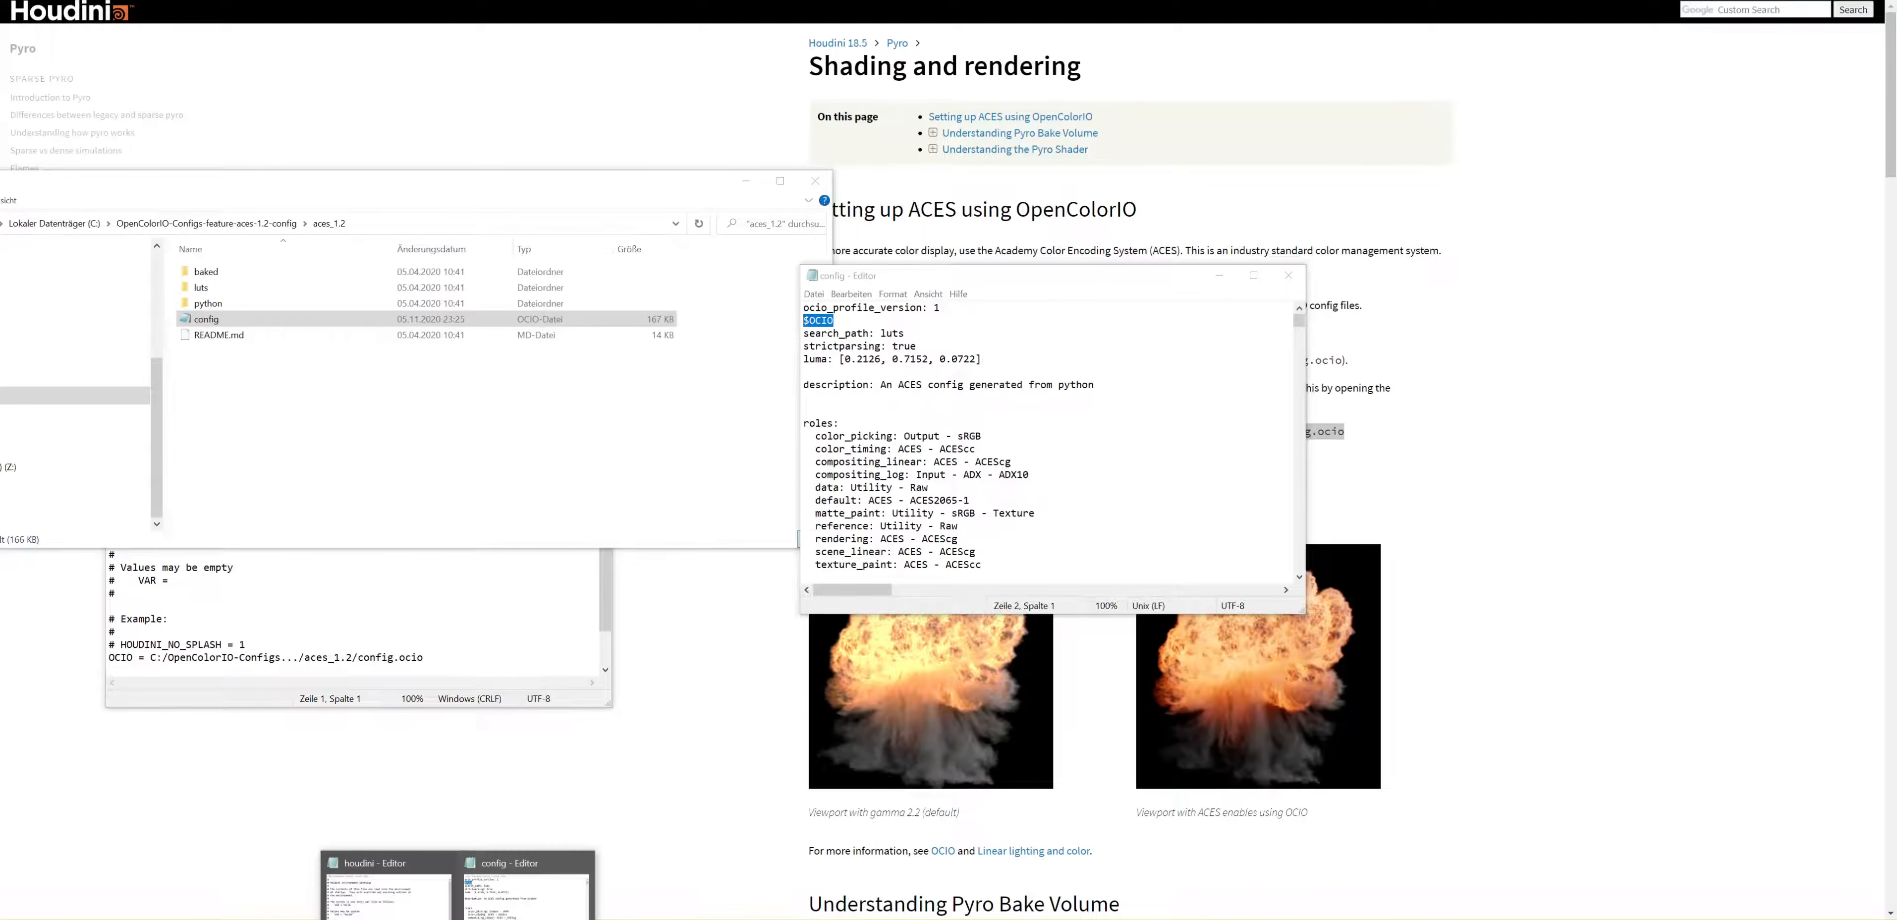
left_click(388, 893)
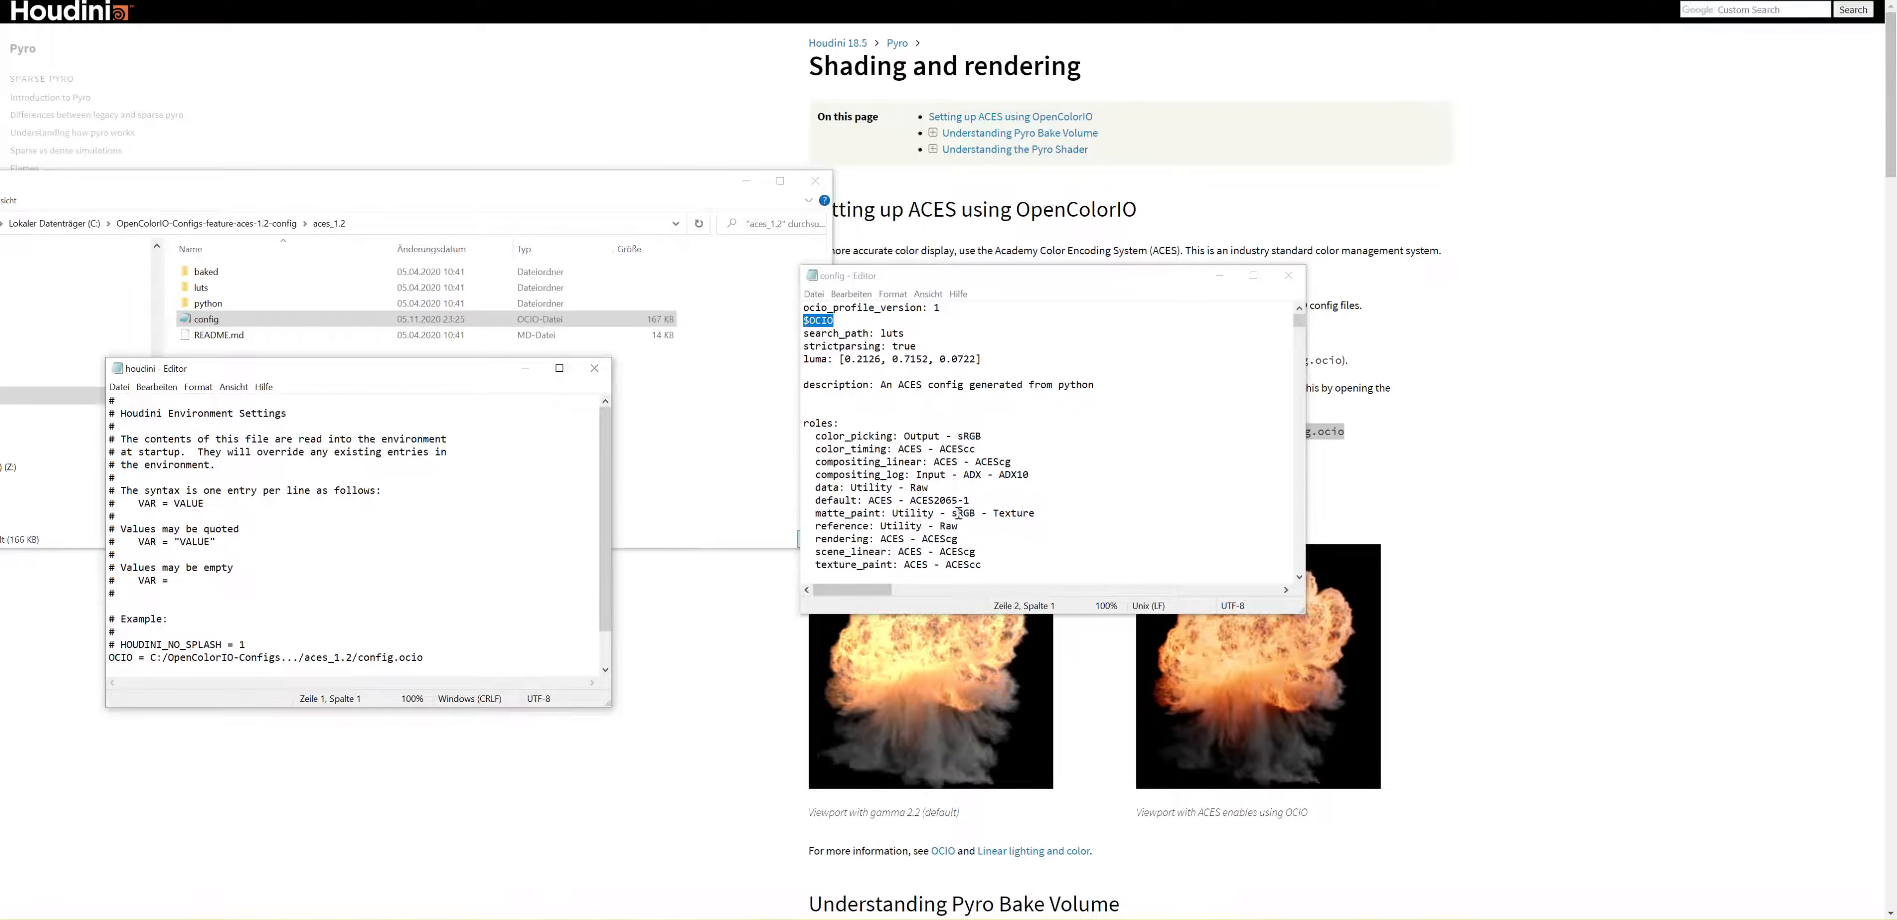
scroll(935, 531, "down", 1)
left_click(913, 425)
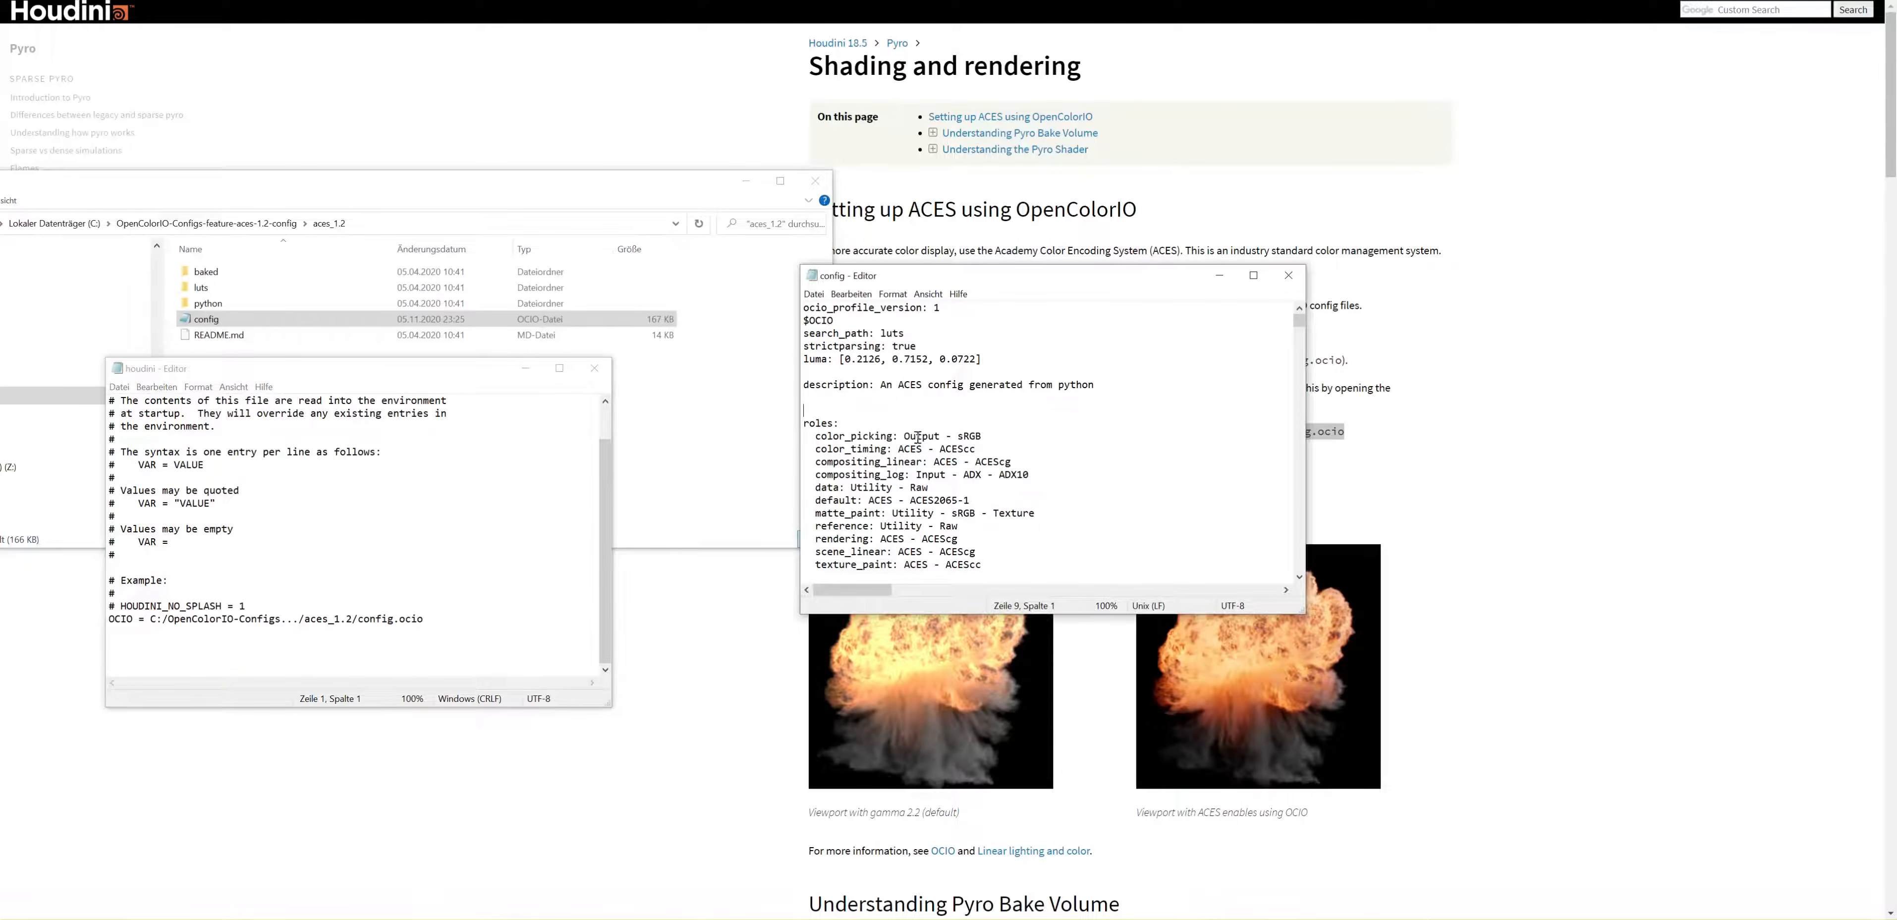
scroll(935, 472, "down", 8)
scroll(958, 507, "up", 3)
scroll(958, 507, "up", 4)
Step: Place the houdini file over the config file and highlight its OCIO entry and the config.ocio path
left_click(294, 371)
left_click_drag(453, 373, 1159, 274)
left_click_drag(1183, 533, 800, 537)
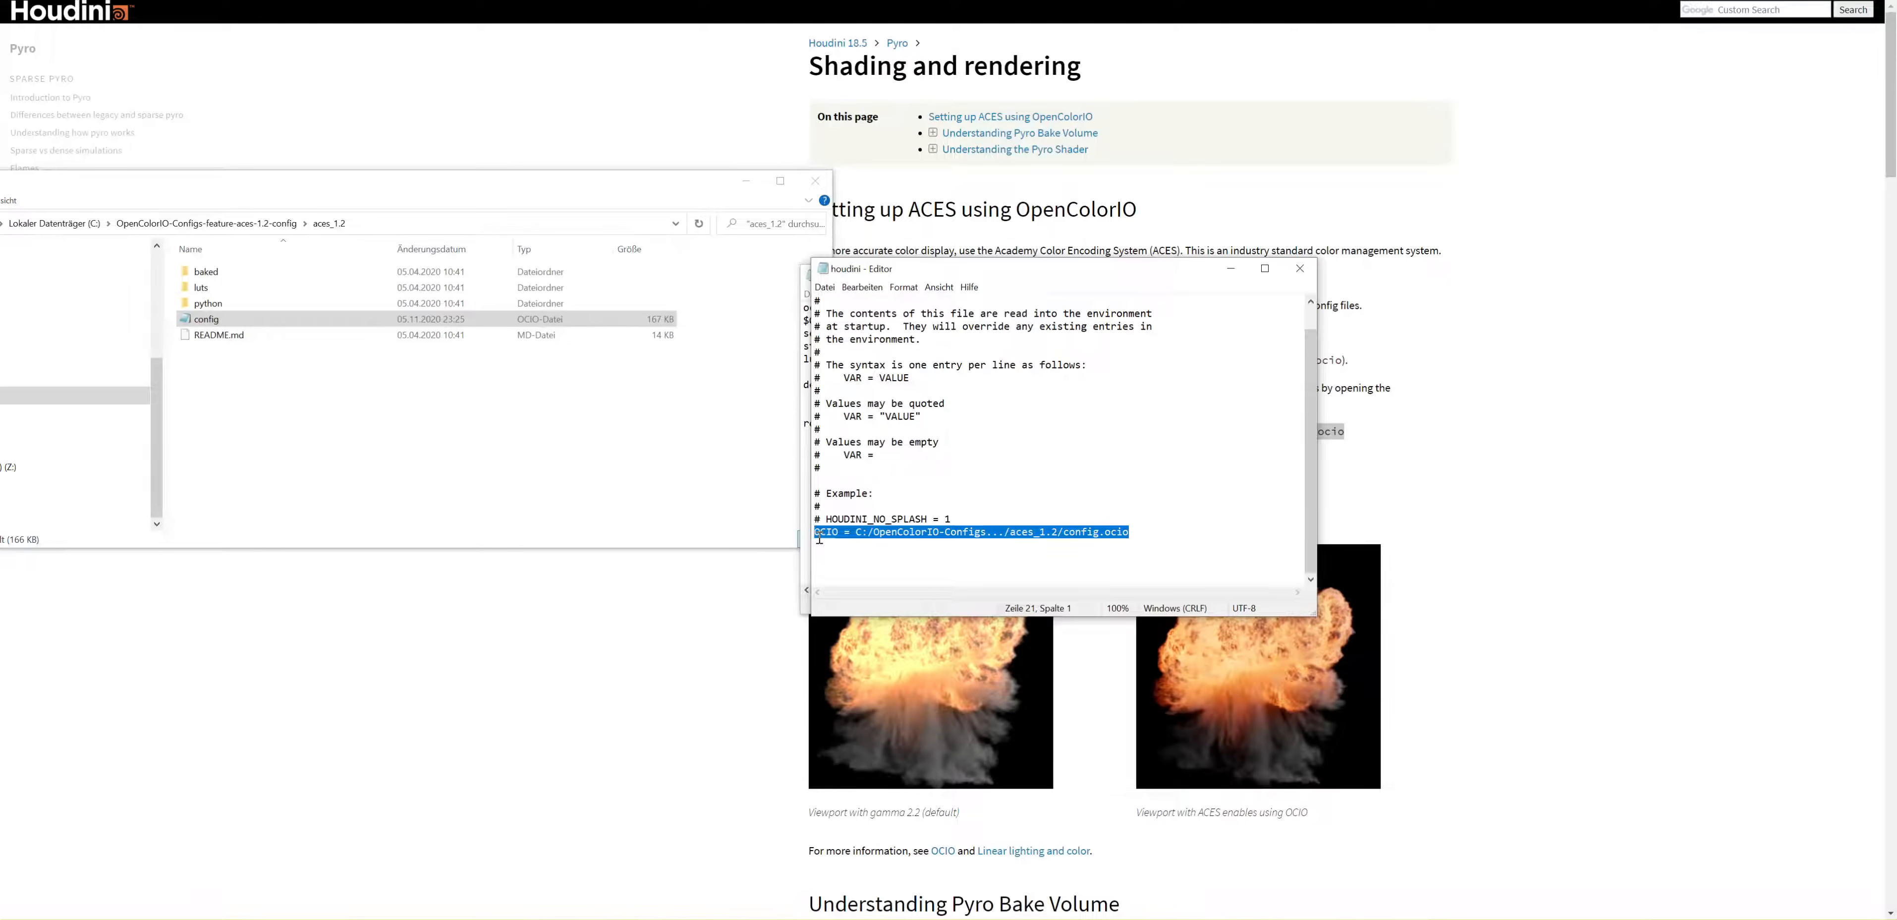
left_click_drag(854, 533, 1157, 536)
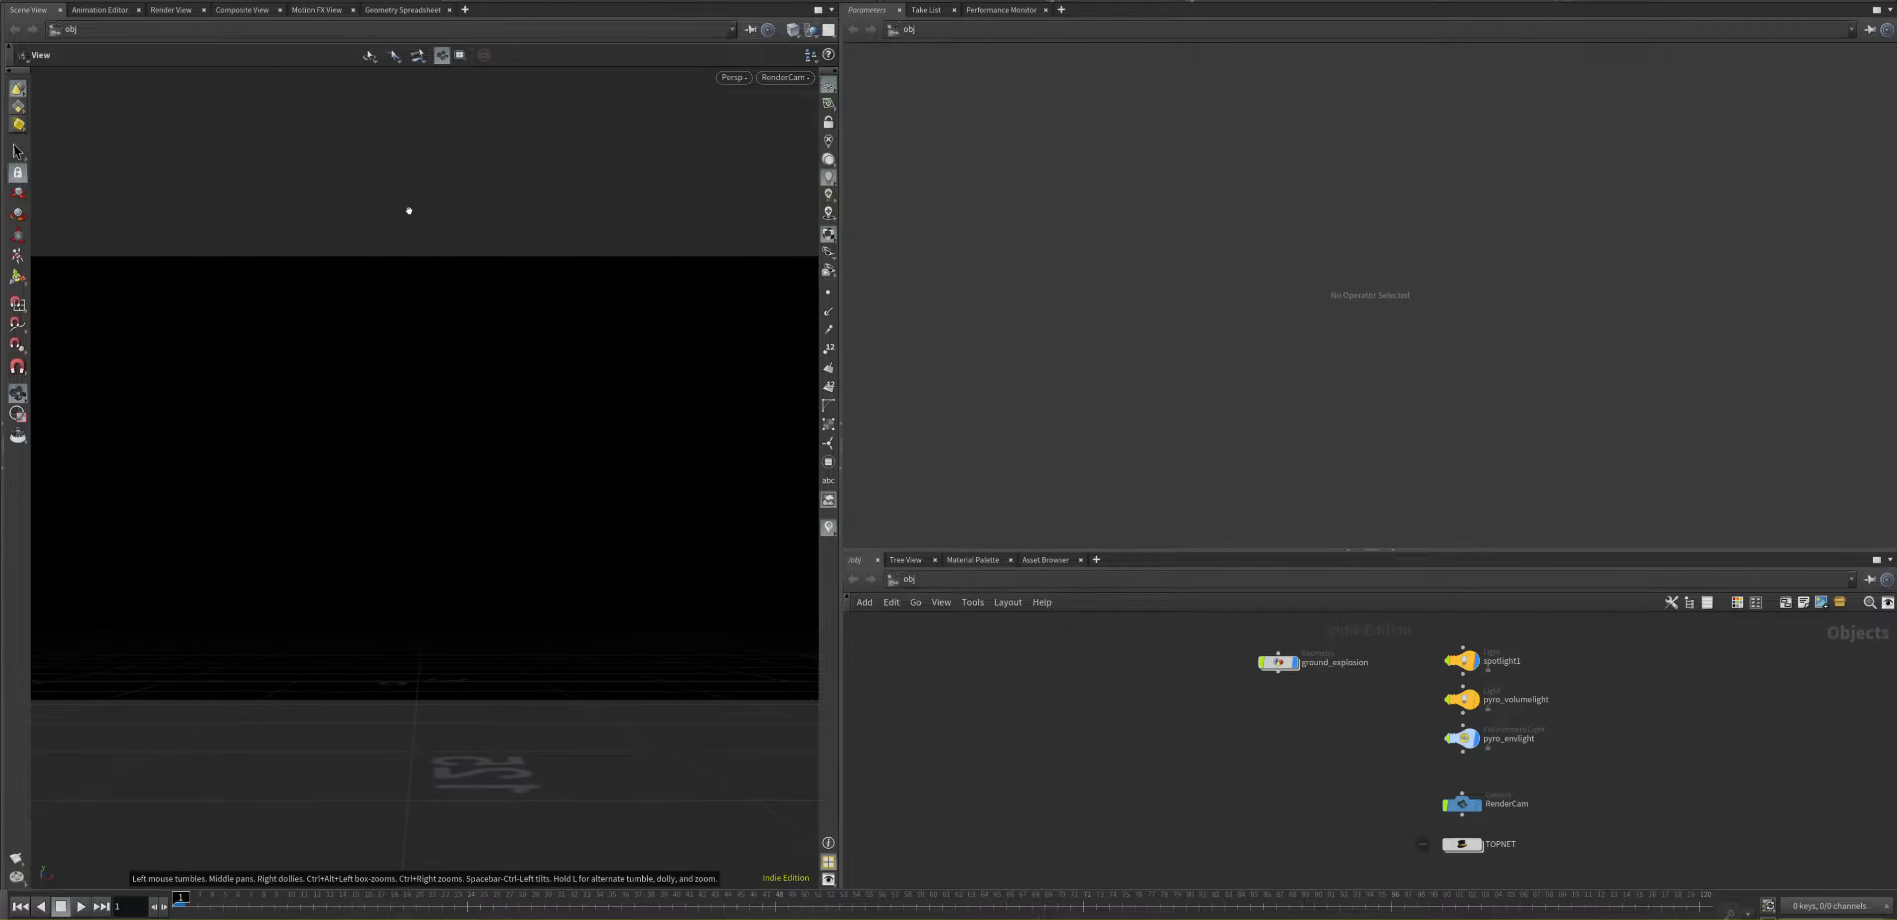
Step: Open the Color Settings, show the Color Correction options and check the recent entries for OCIO Config
left_click(39, 0)
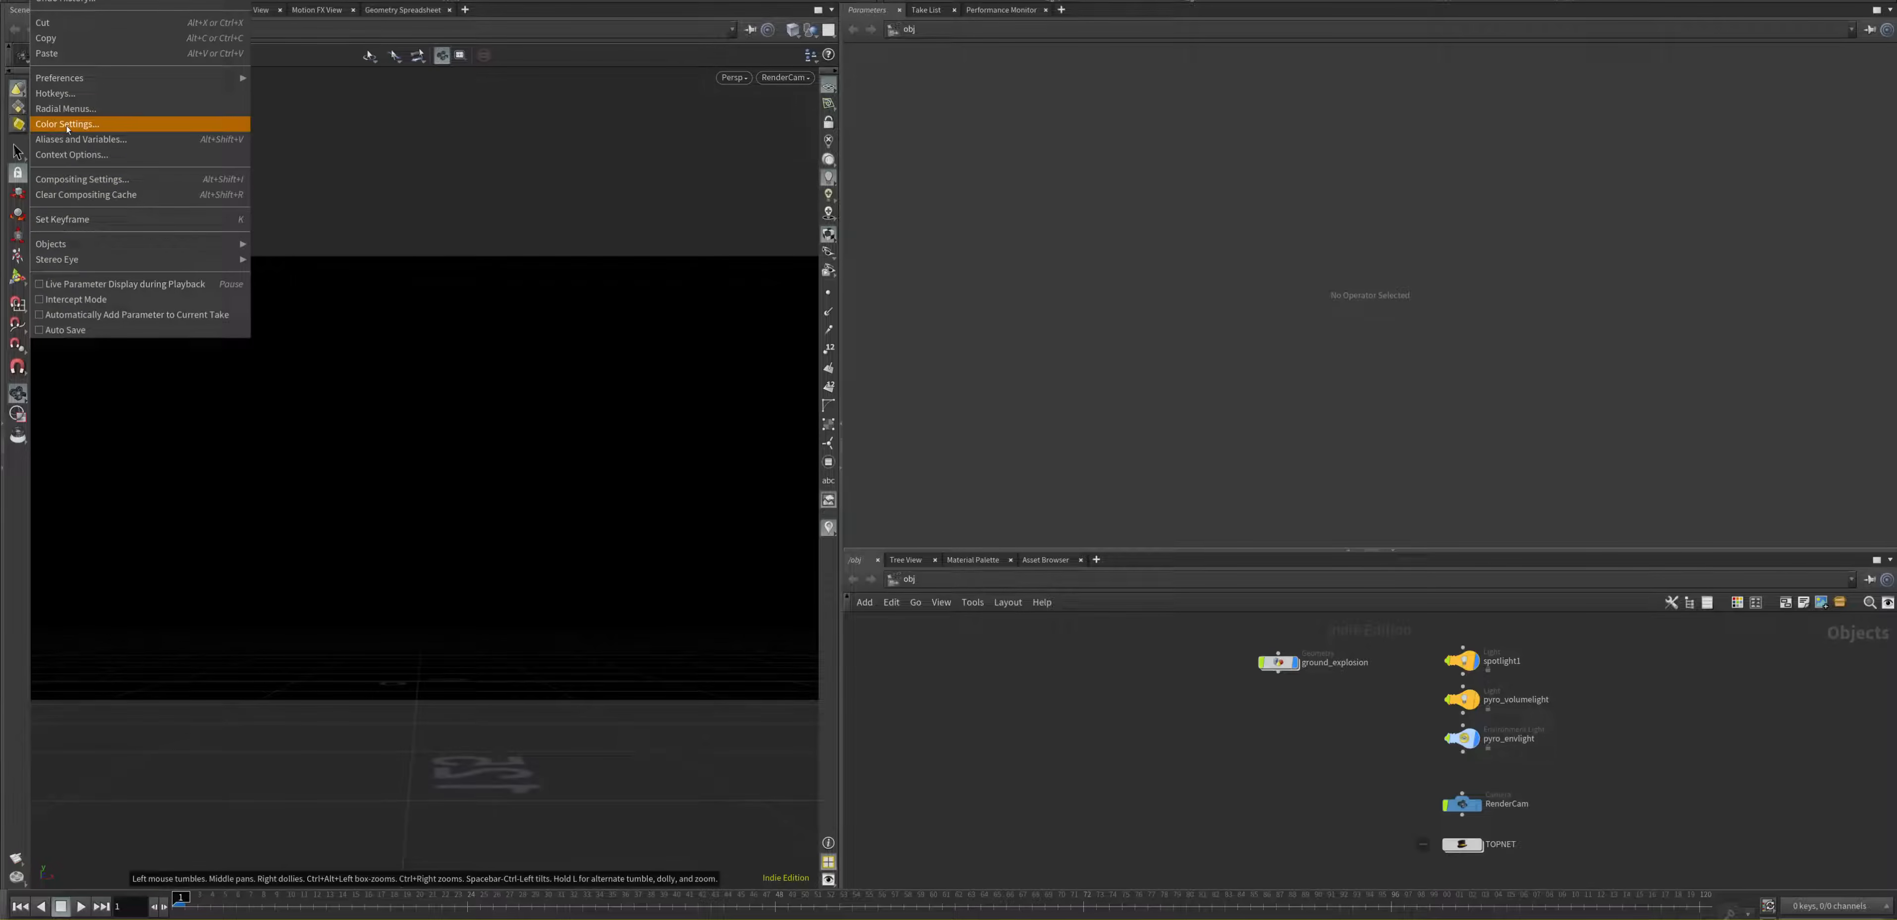
left_click(69, 124)
left_click_drag(151, 0, 887, 289)
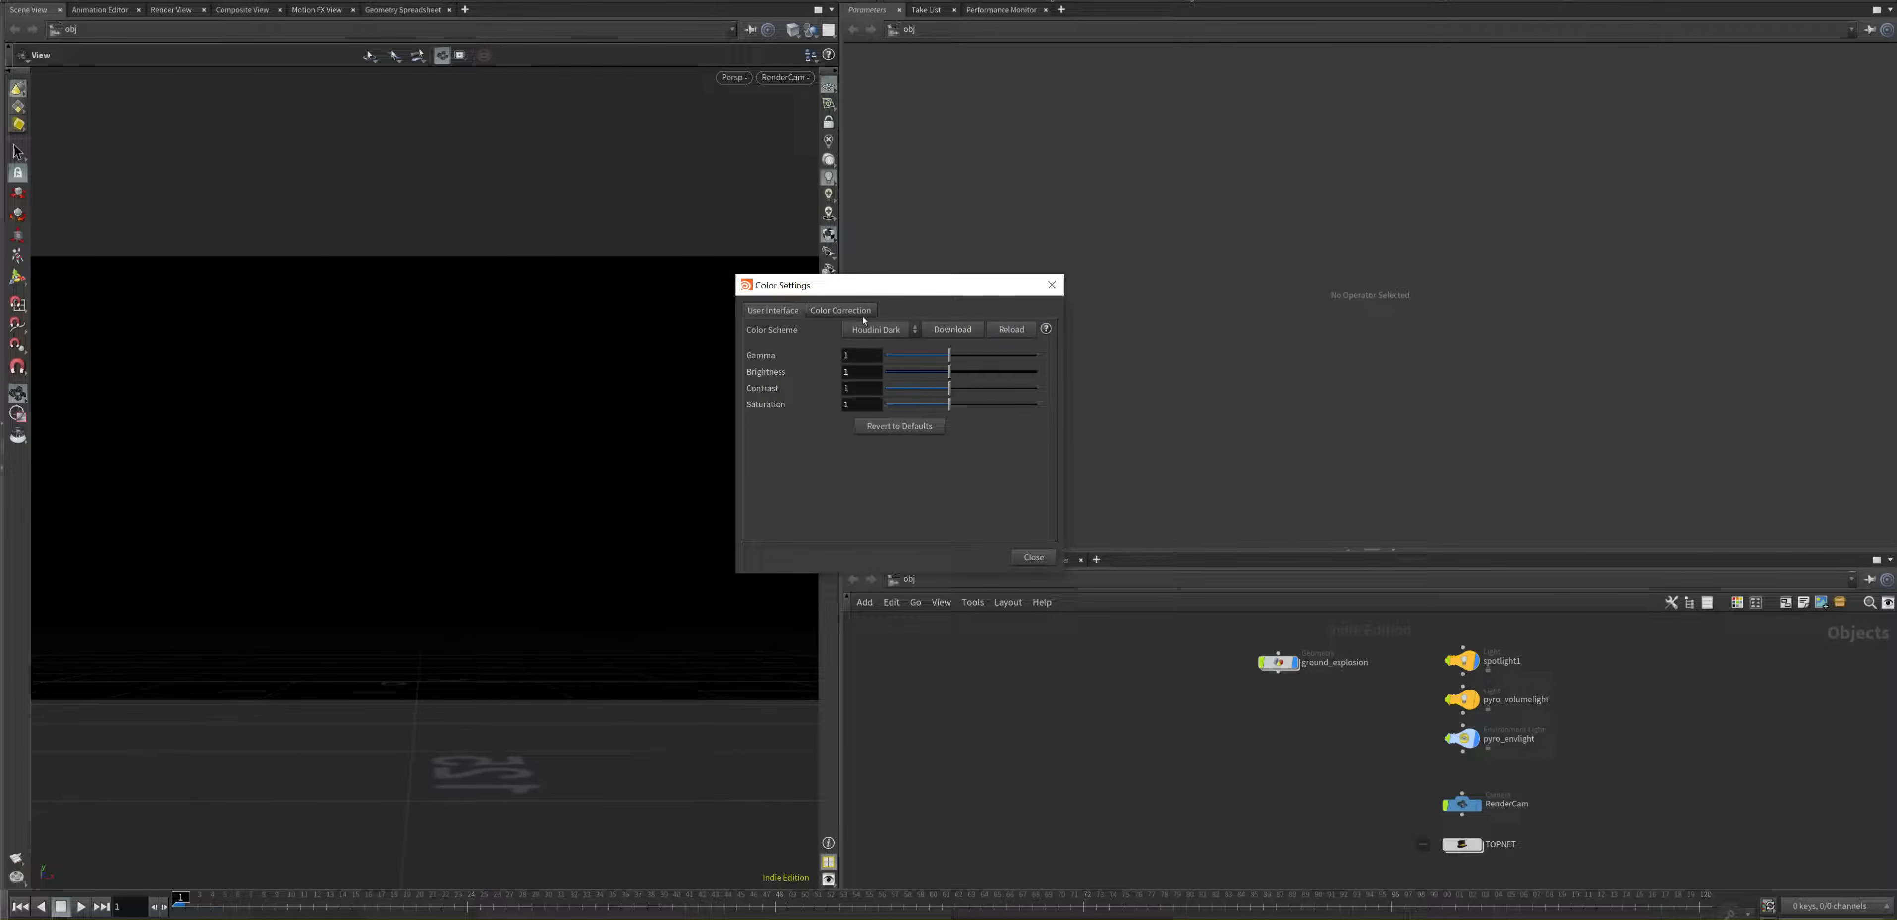
left_click(860, 317)
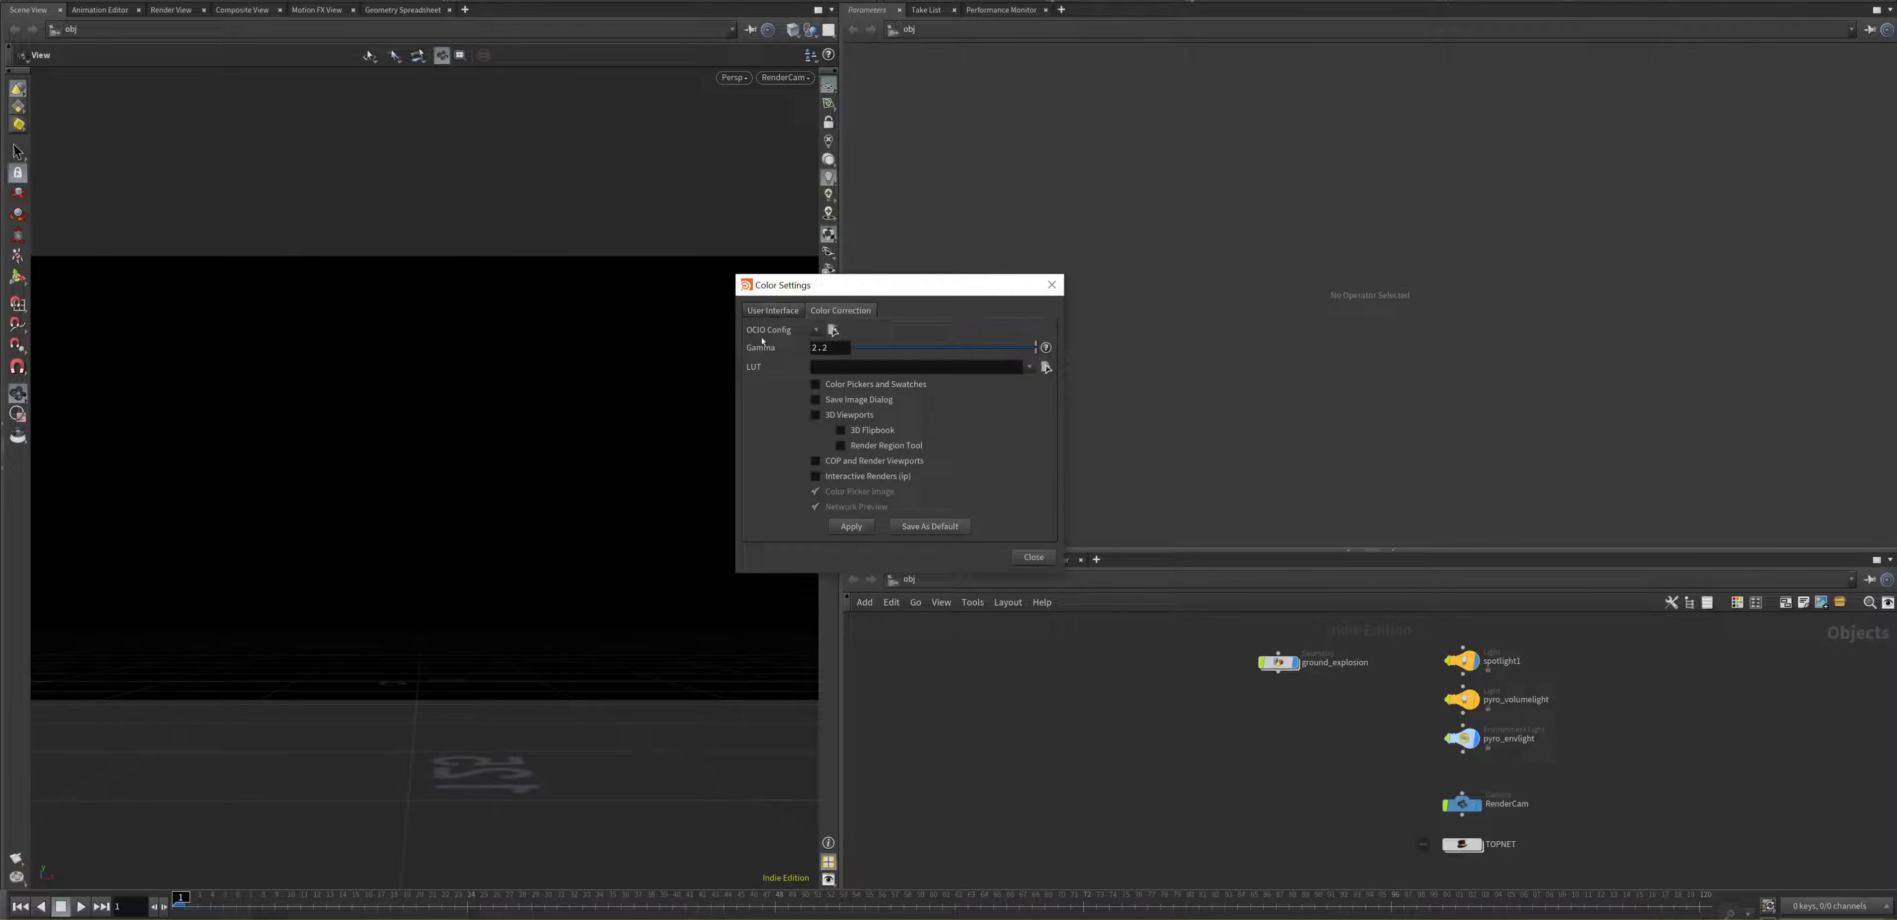
left_click(815, 331)
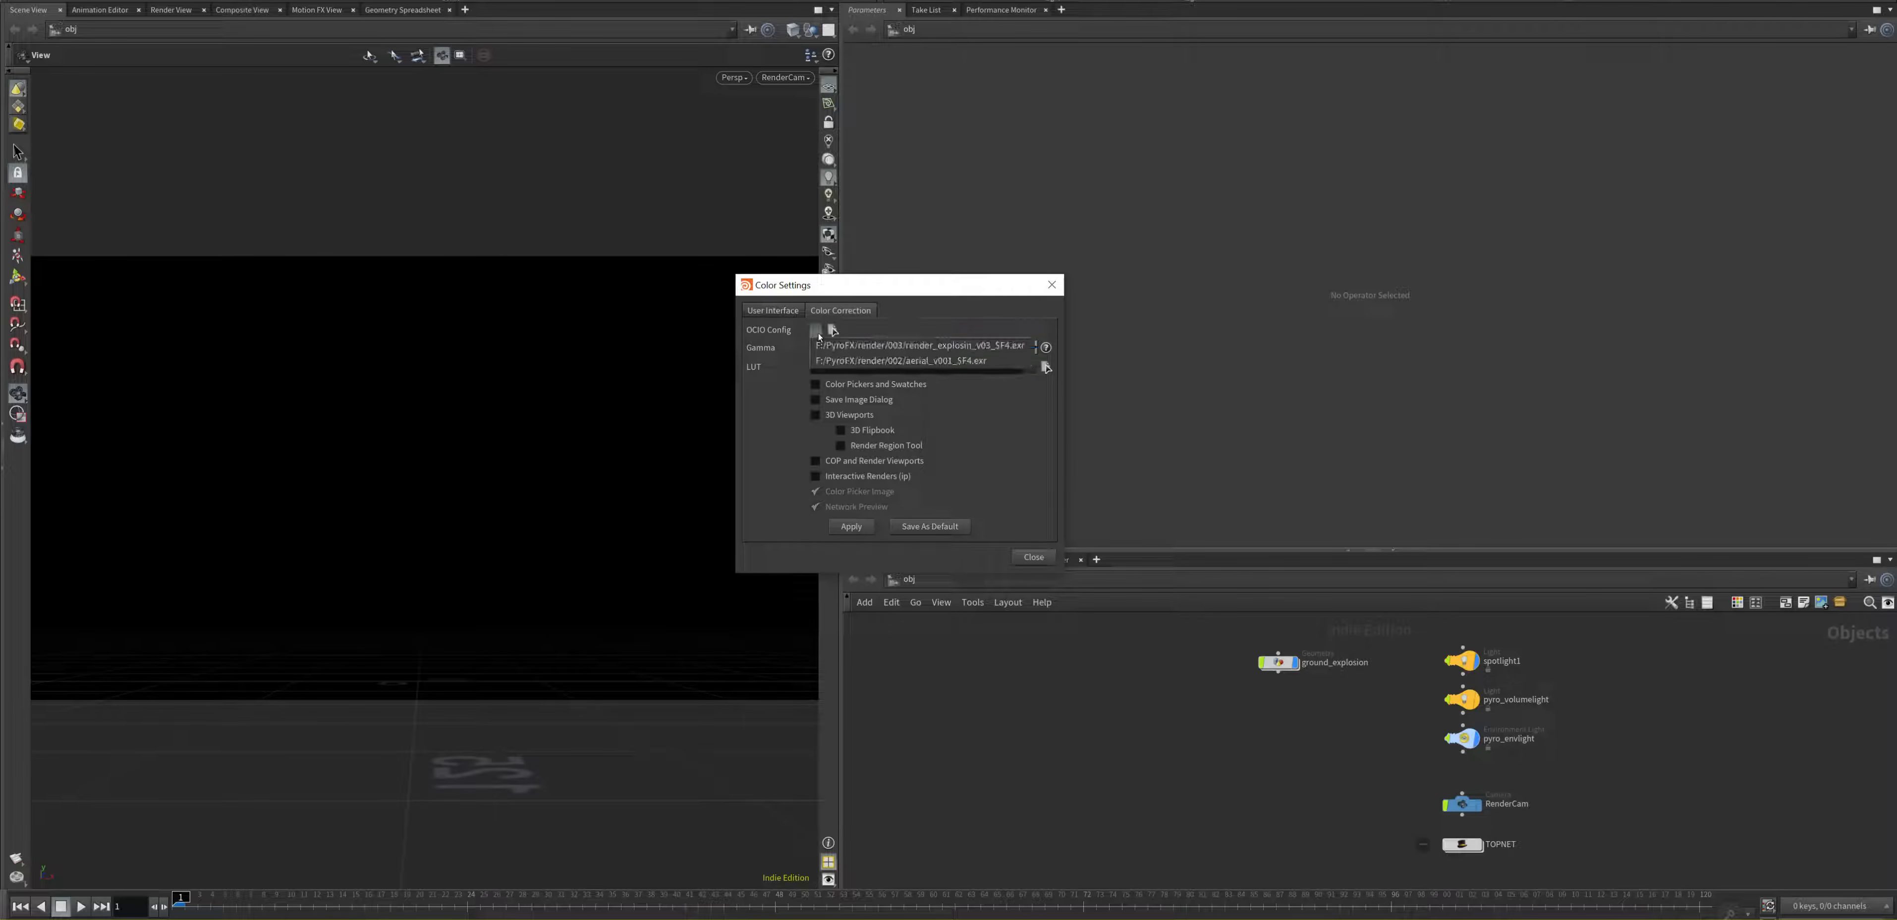
Step: Look at the OCIO Config file chooser, cancel it without picking a file and check the recent entries again
left_click(831, 331)
left_click(831, 331)
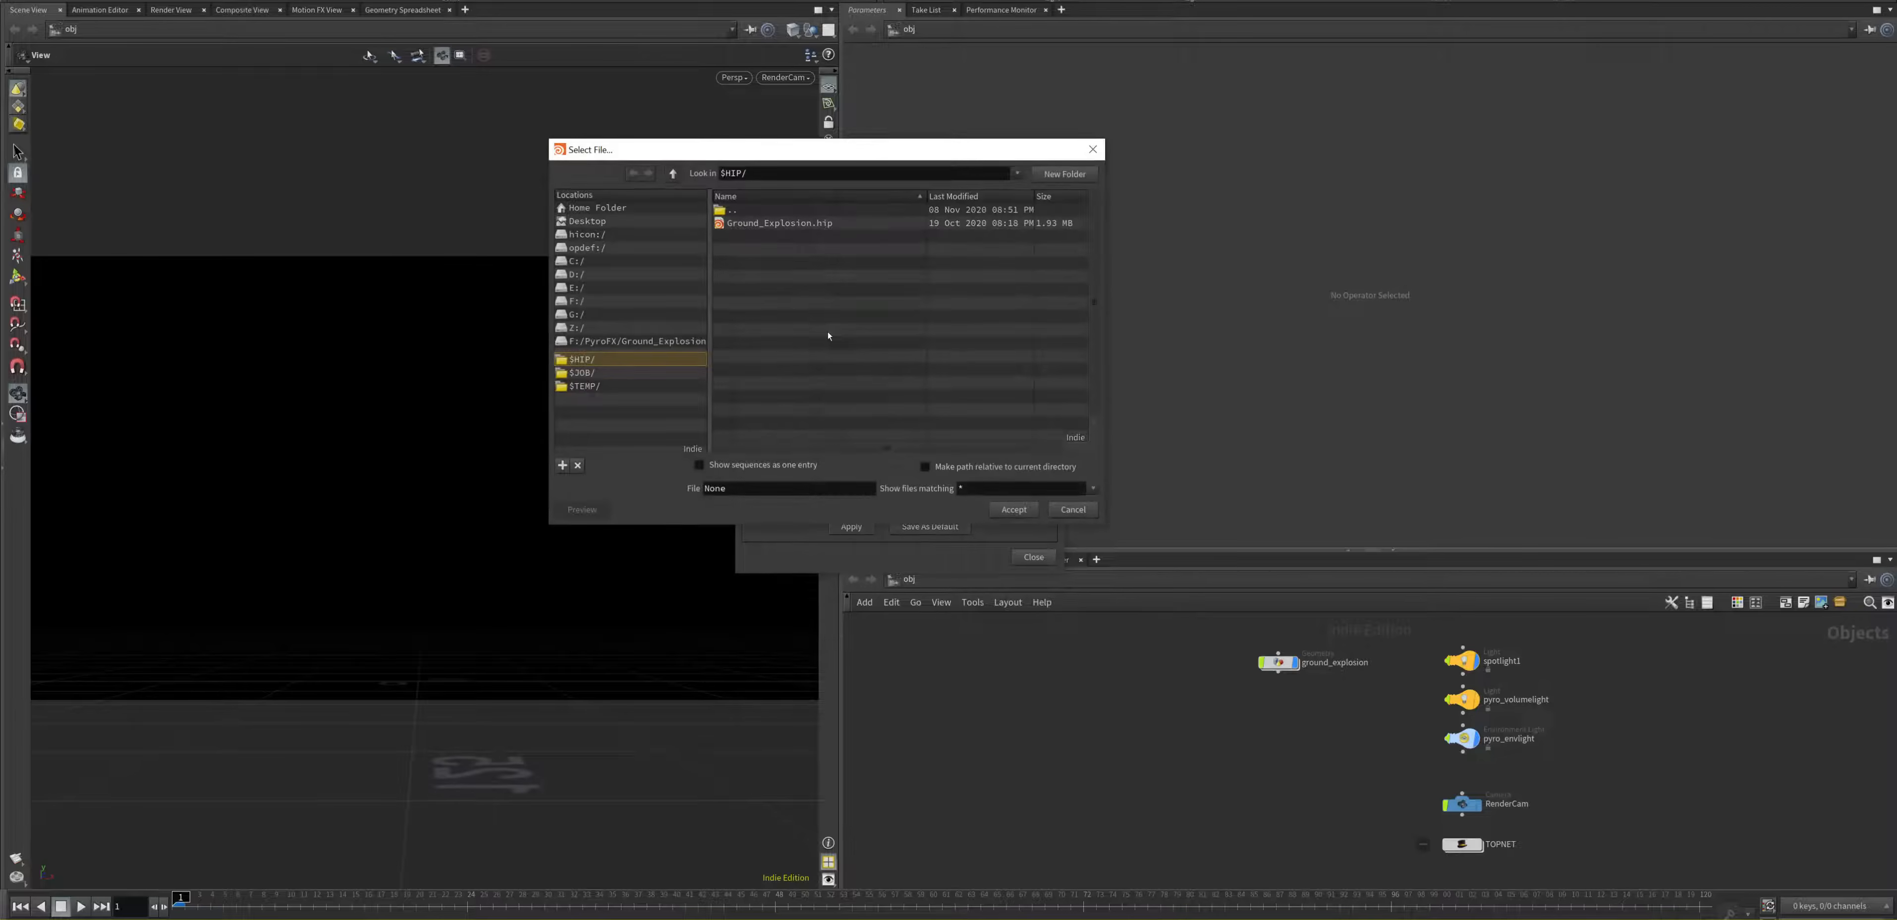
left_click_drag(762, 159, 894, 597)
left_click(1225, 587)
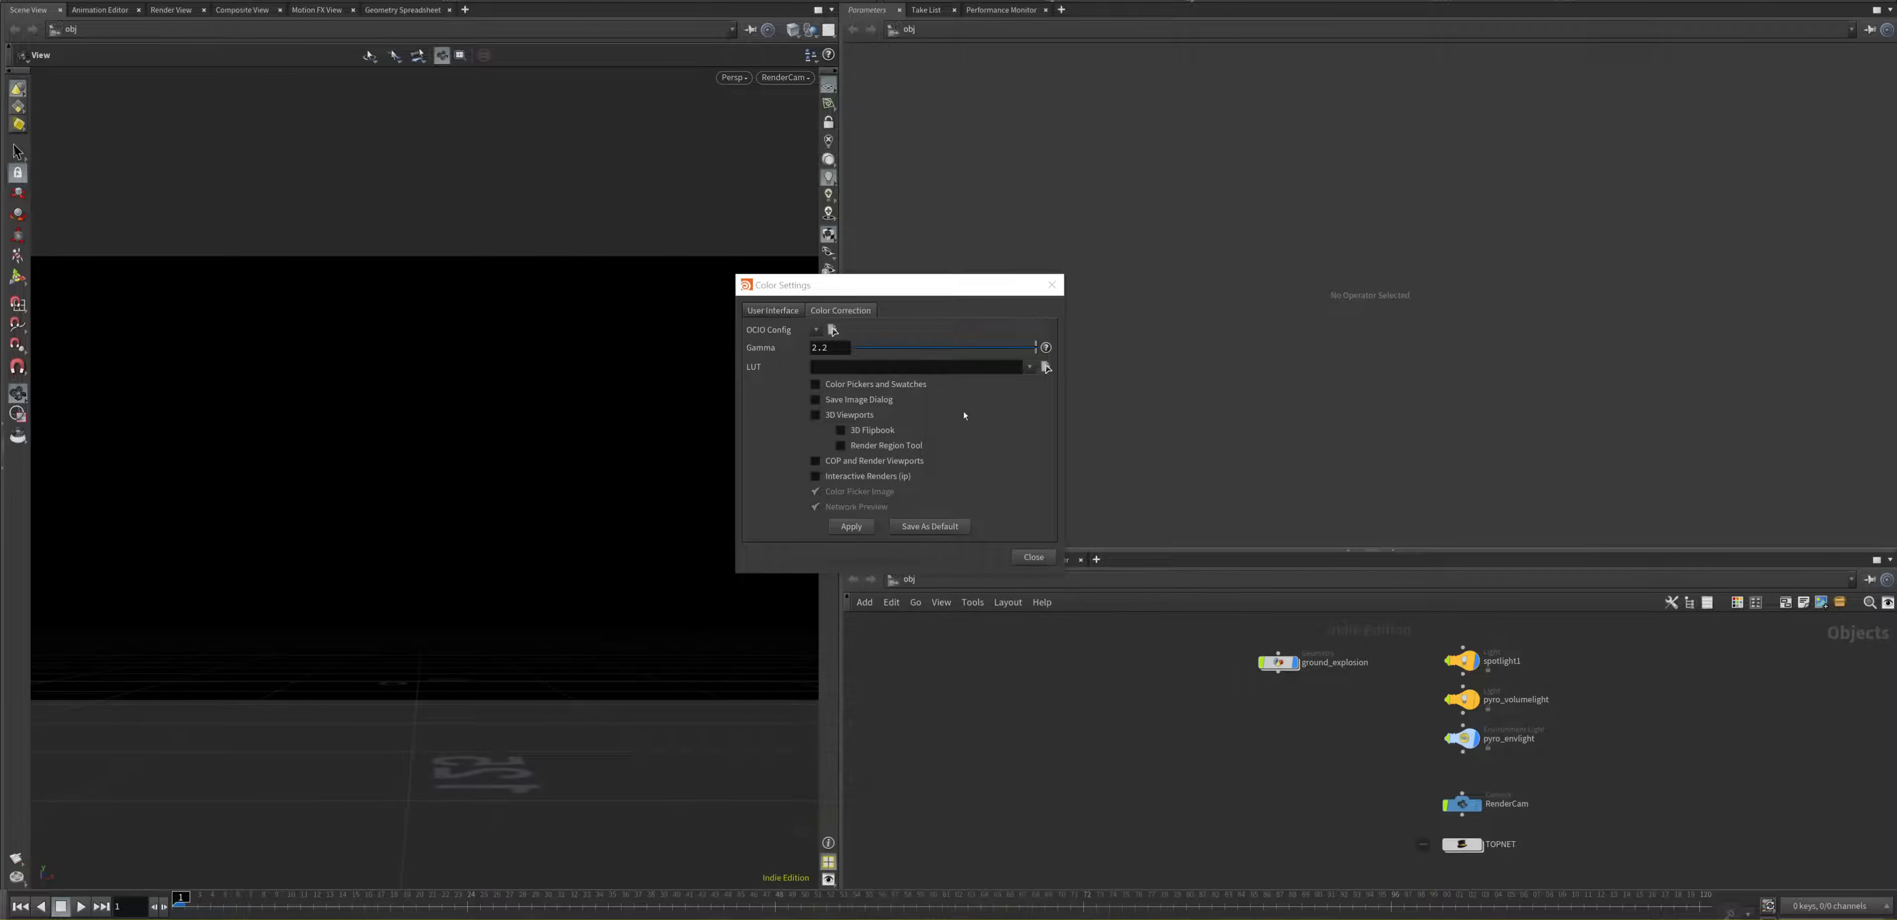
left_click(817, 330)
left_click(816, 331)
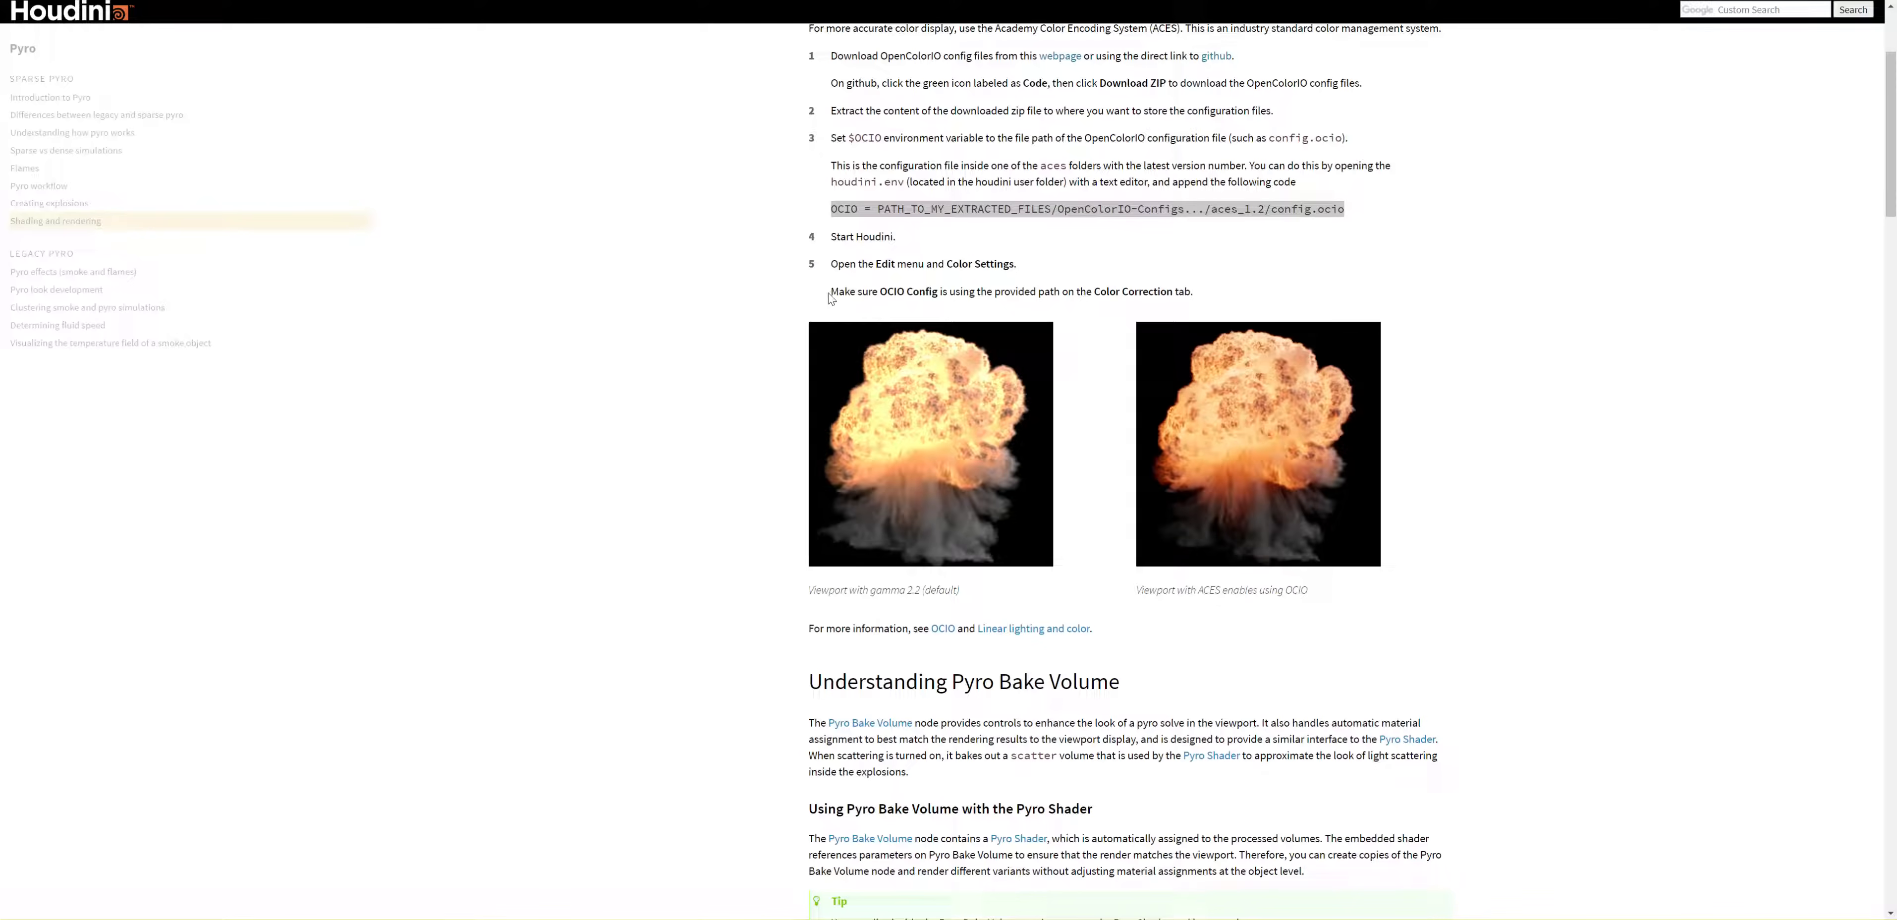
Step: Switch to the Houdini documentation page, highlight the OCIO Config note and compare the captions of the two explosion images
left_click_drag(831, 297, 1232, 302)
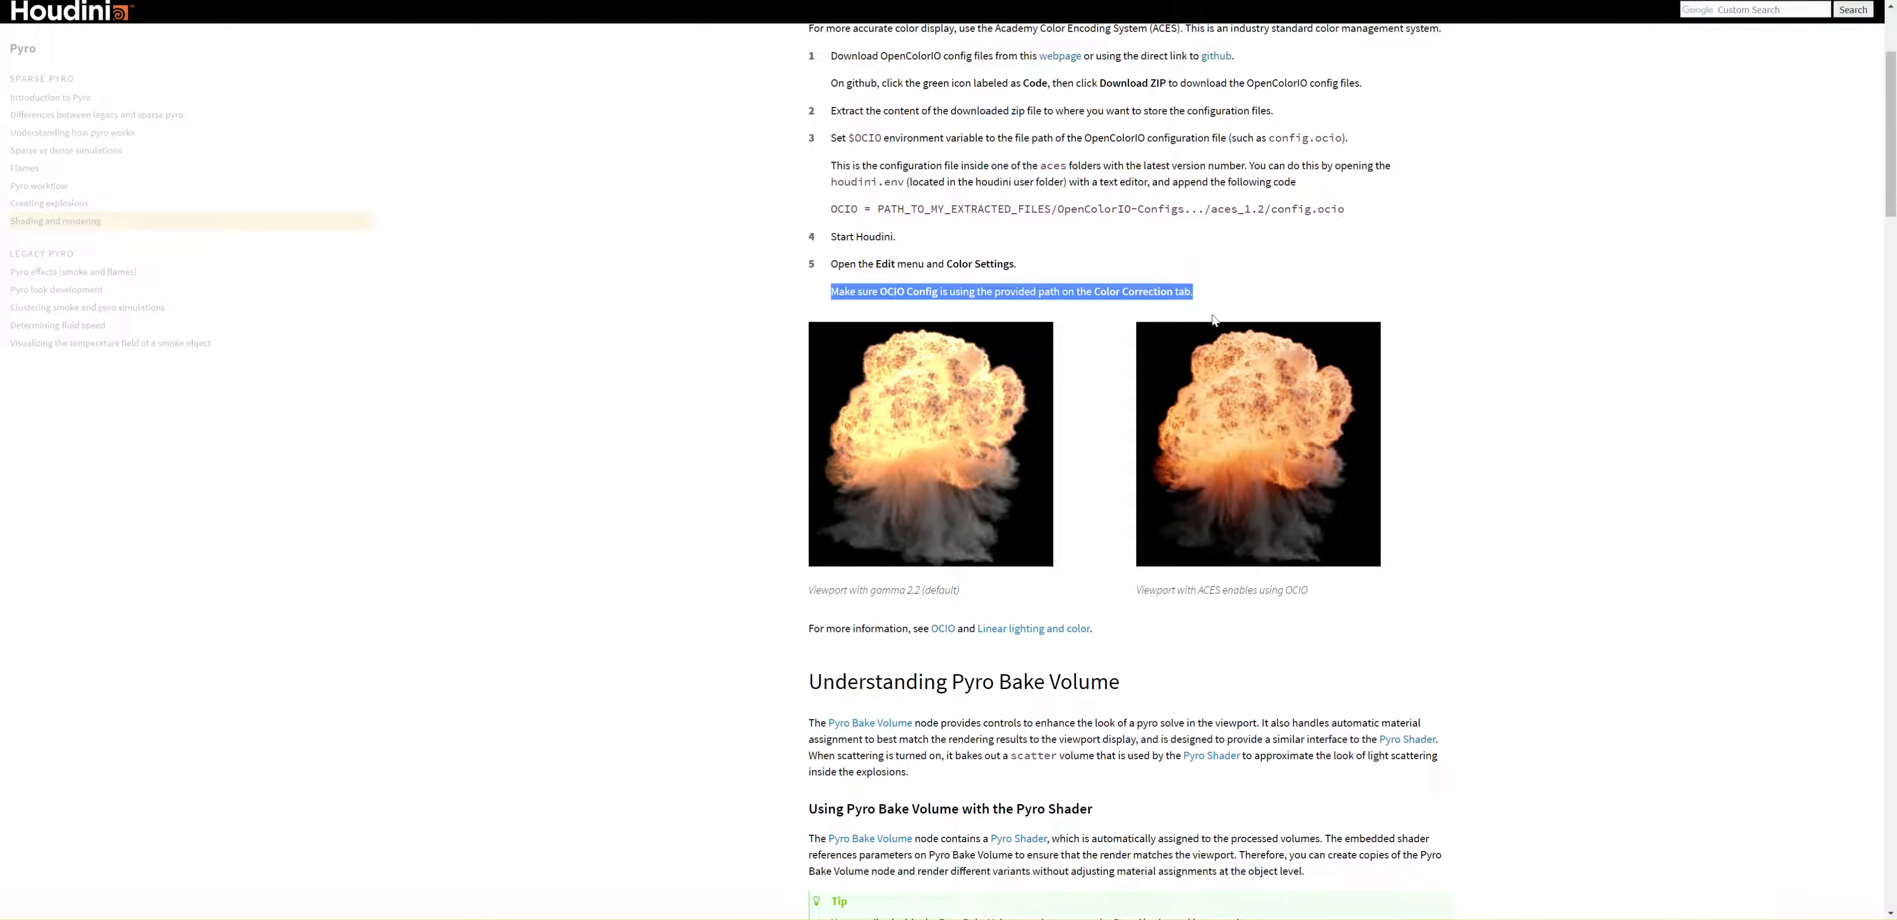
left_click(803, 590)
left_click_drag(802, 588, 1353, 604)
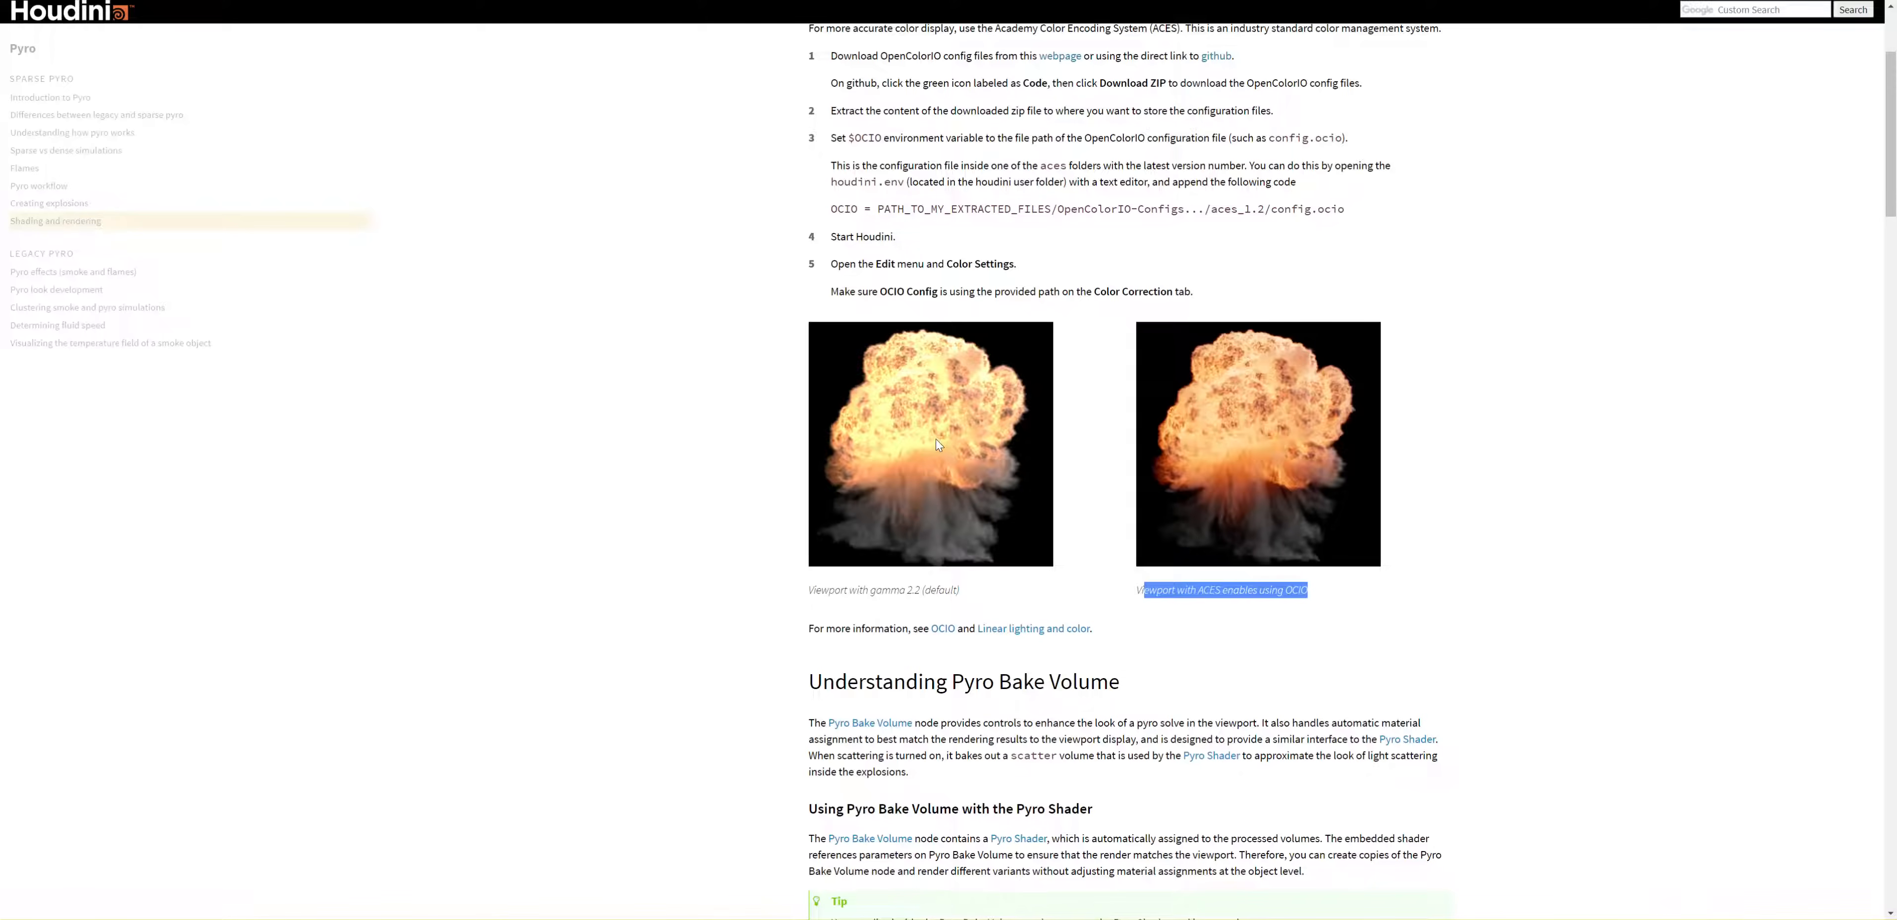
scroll(938, 443, "down", 4)
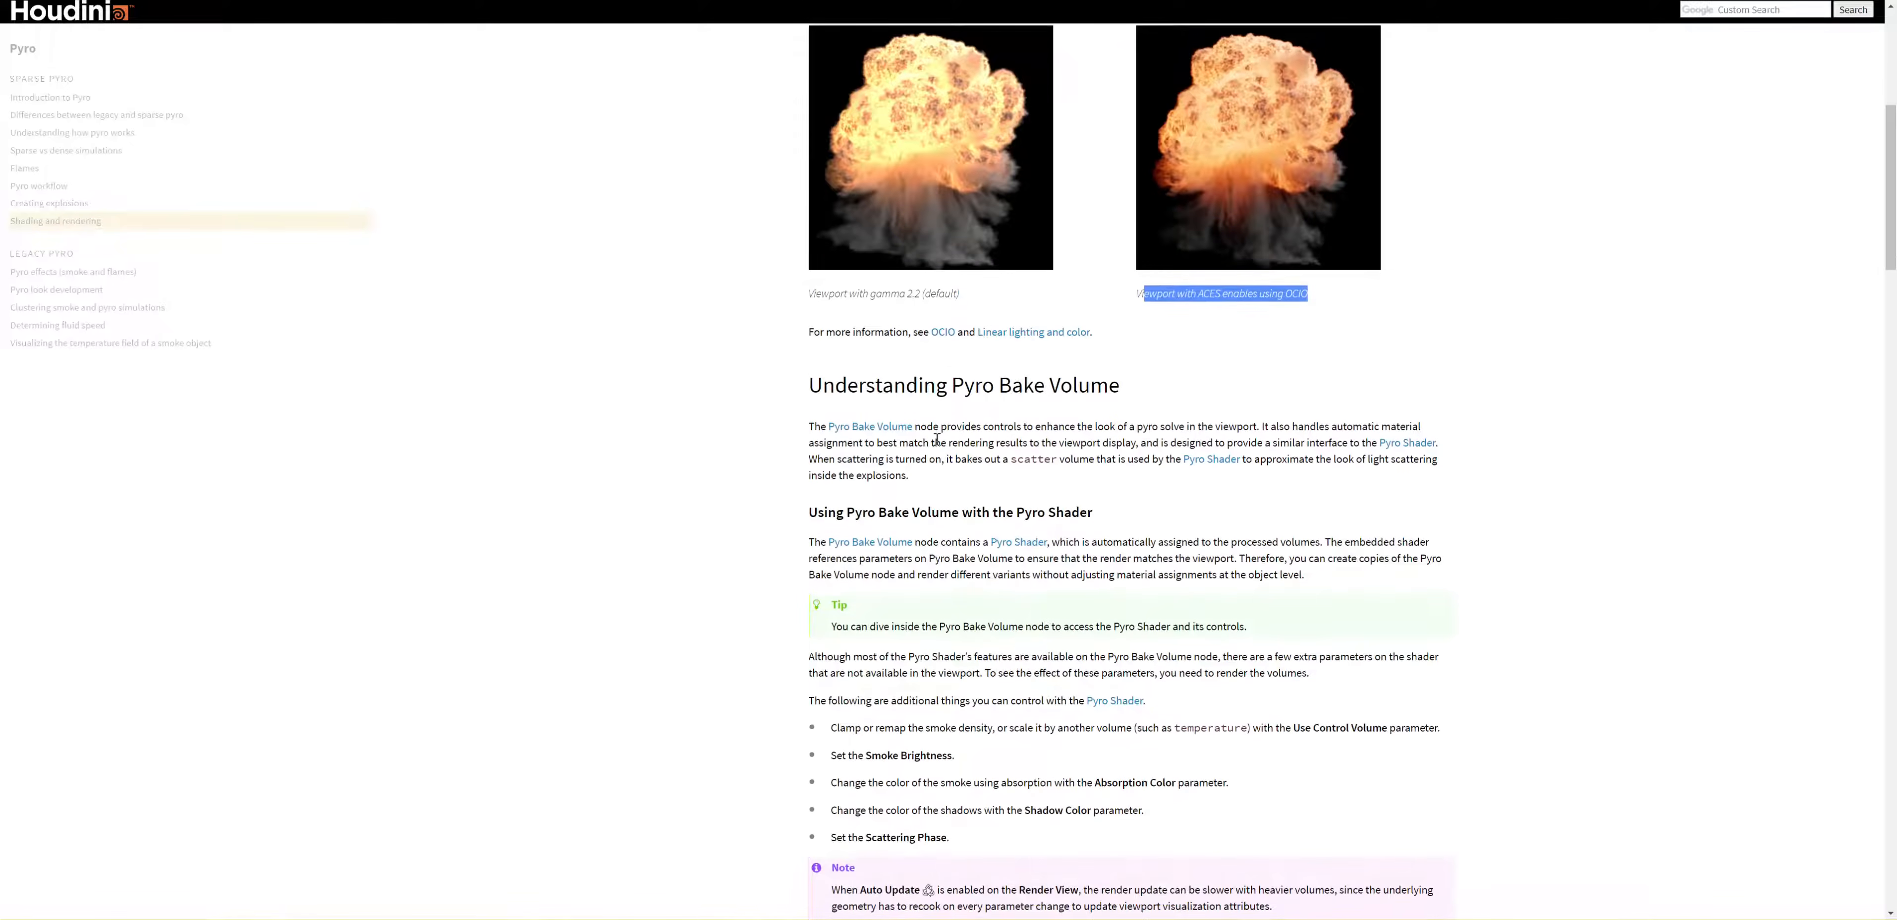
scroll(937, 440, "down", 1)
scroll(1123, 454, "up", 5)
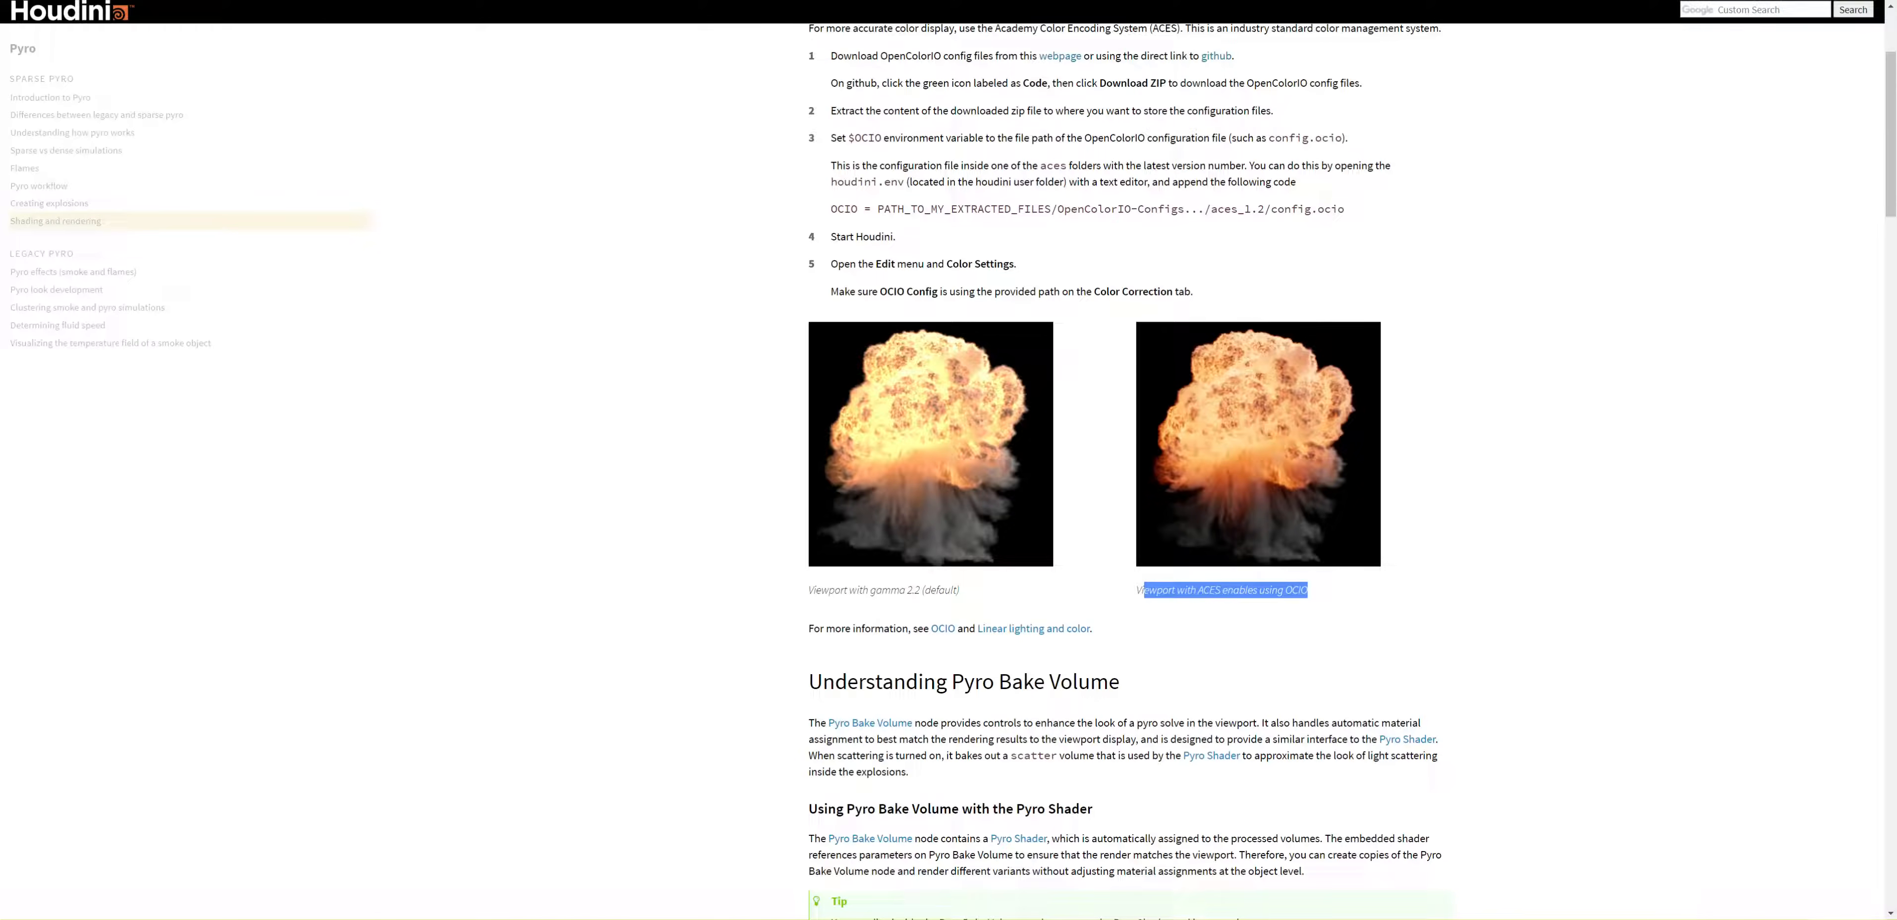
Step: Switch back to Houdini, lock the RenderCam to the view and bring the camera closer to the explosion
key("alt+Tab")
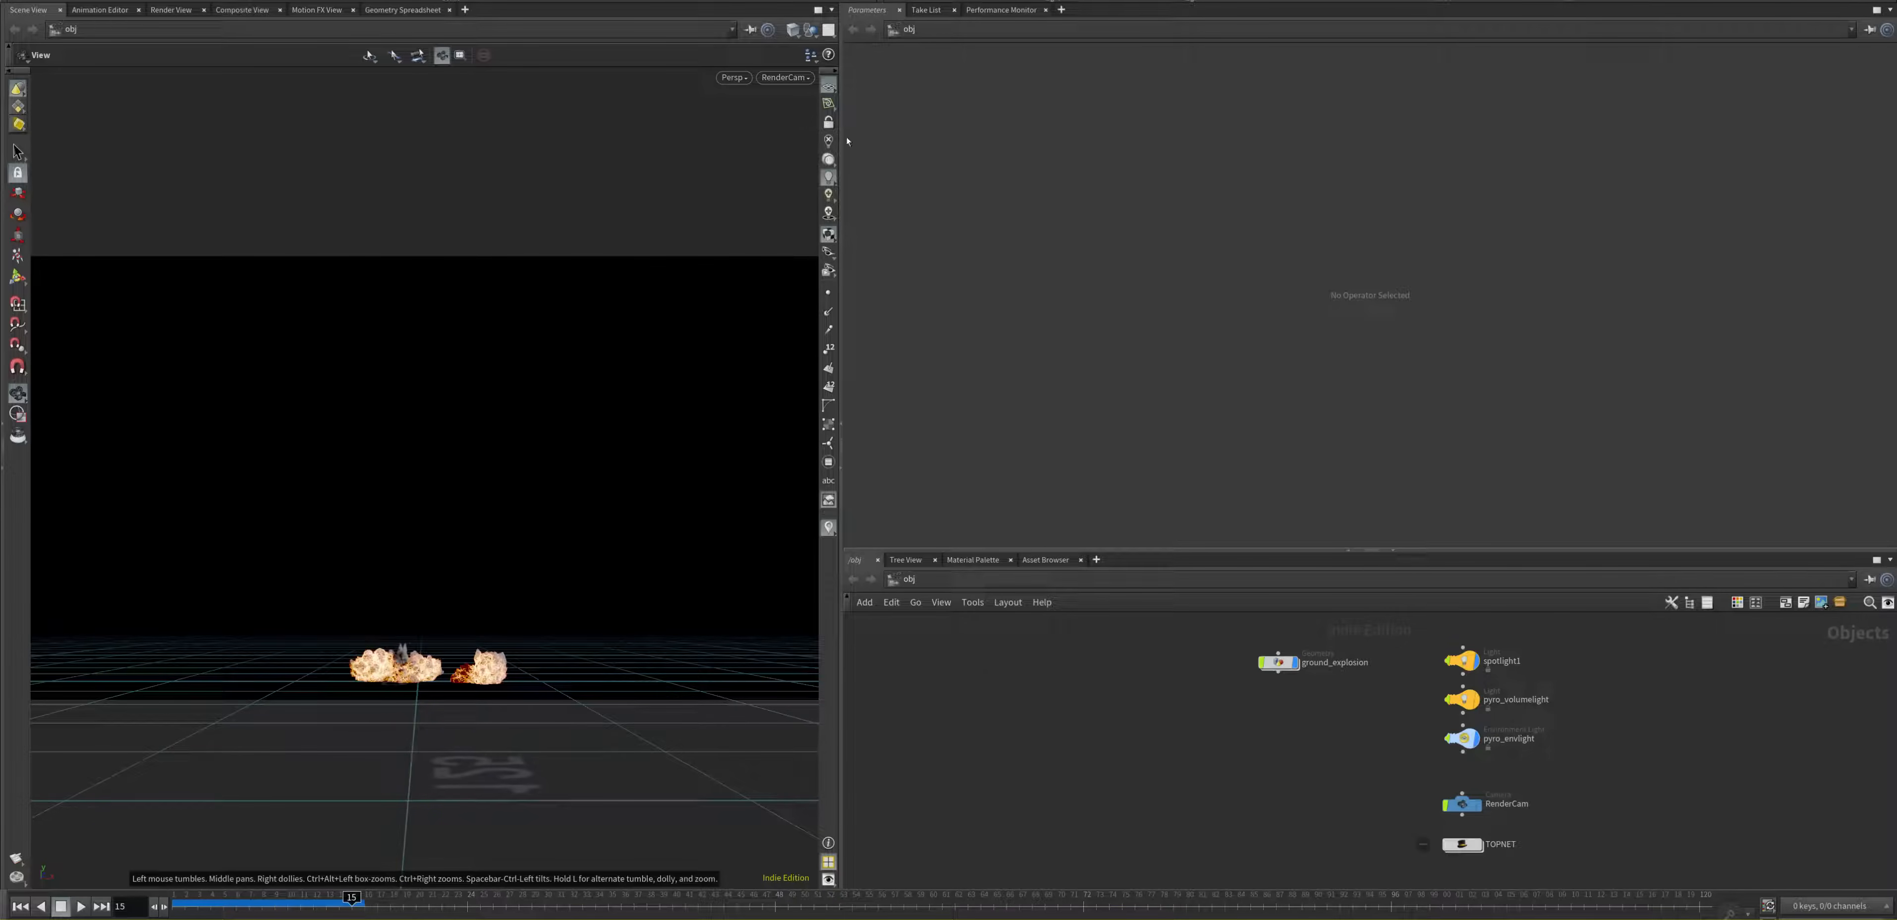
left_click(829, 122)
right_click_drag(440, 675, 474, 530)
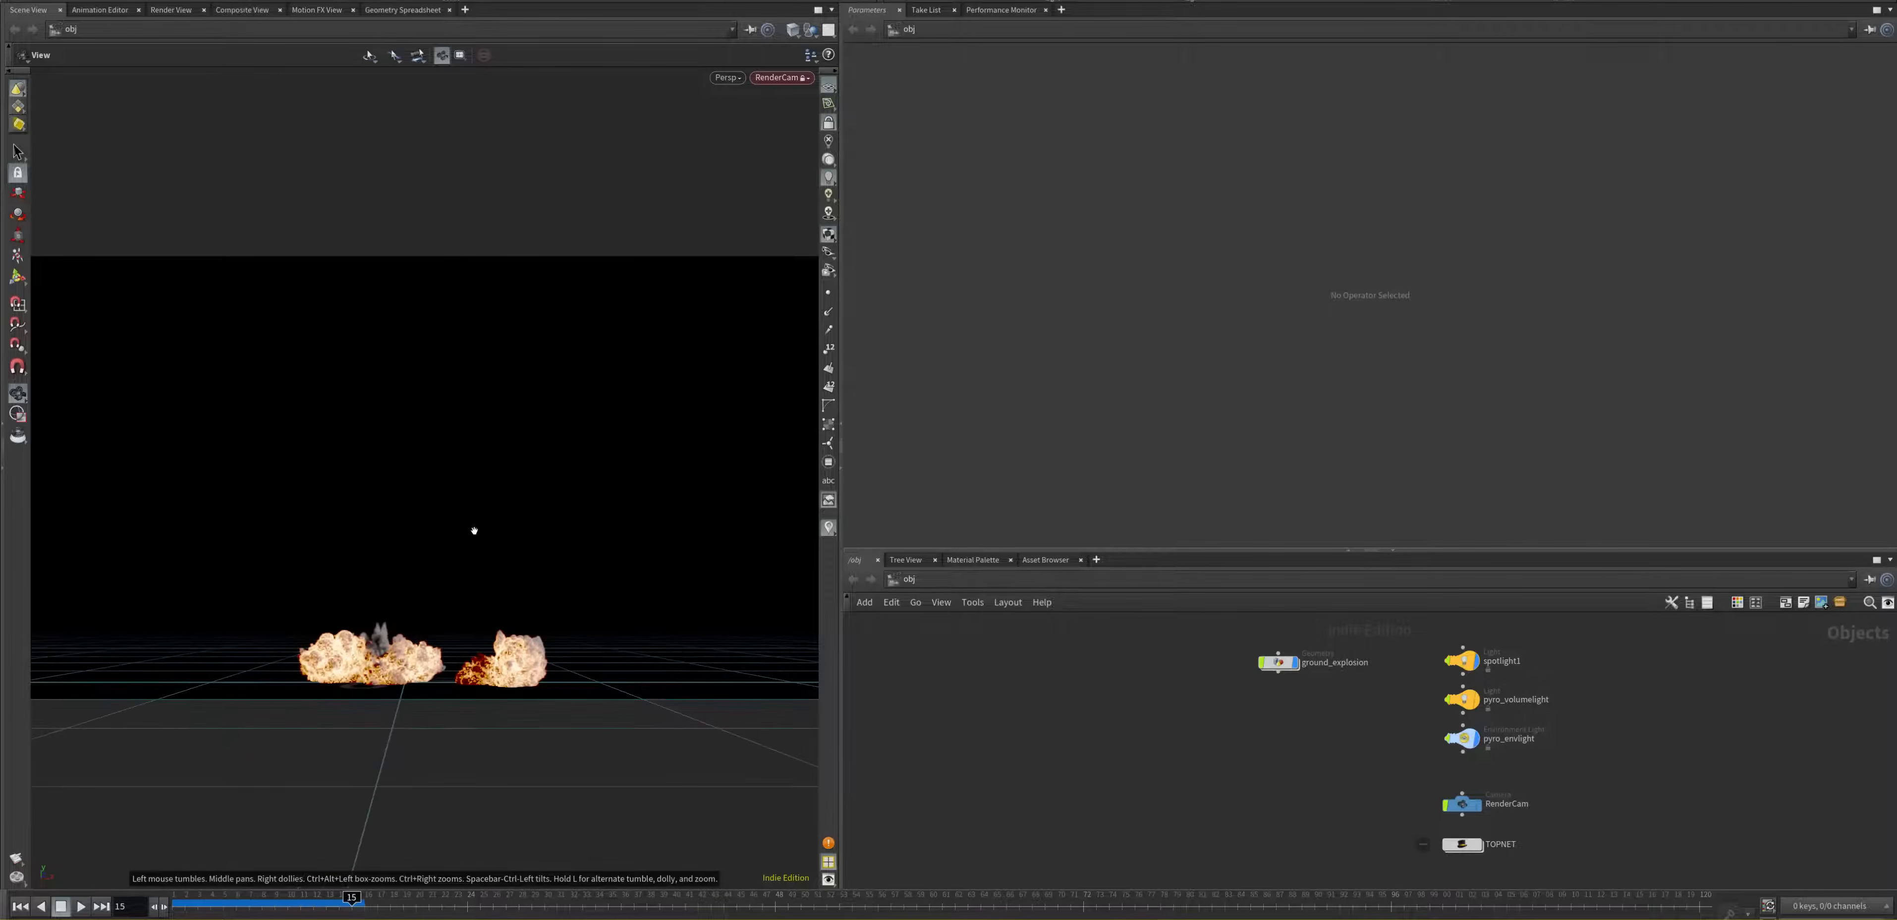
left_click_drag(474, 531, 280, 588)
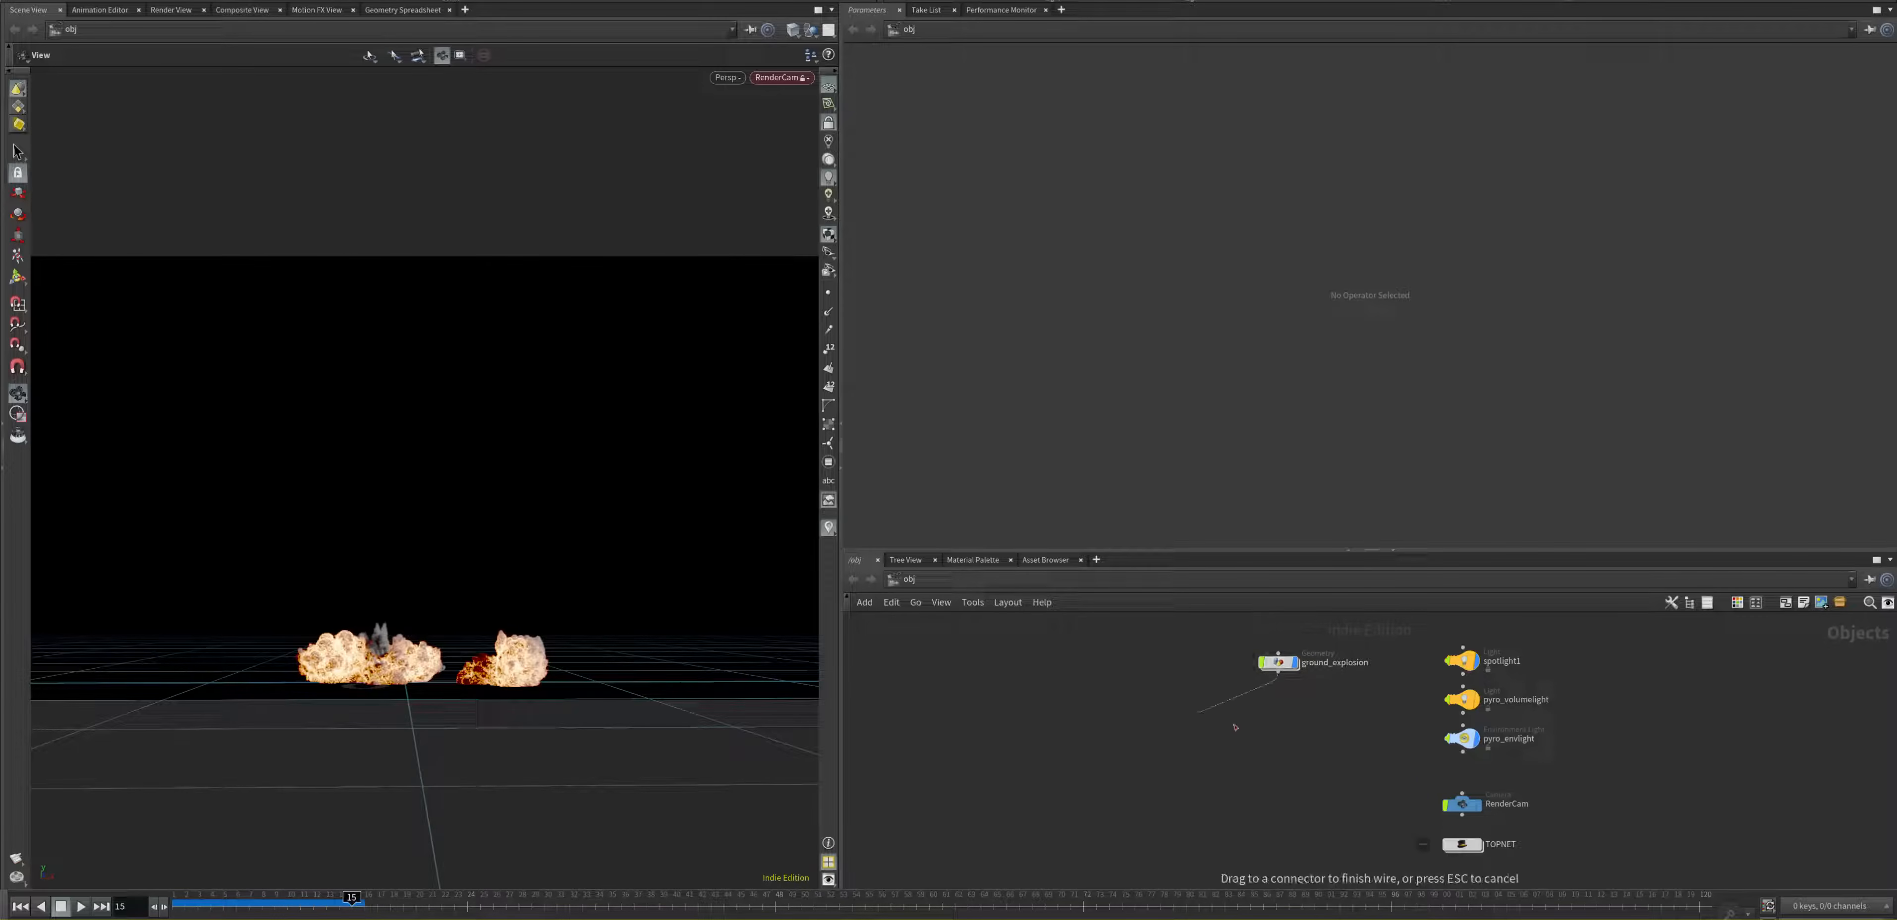
Step: Move the ground_explosion node farther away from the light nodes and open its geometry network
left_click_drag(1281, 667, 954, 717)
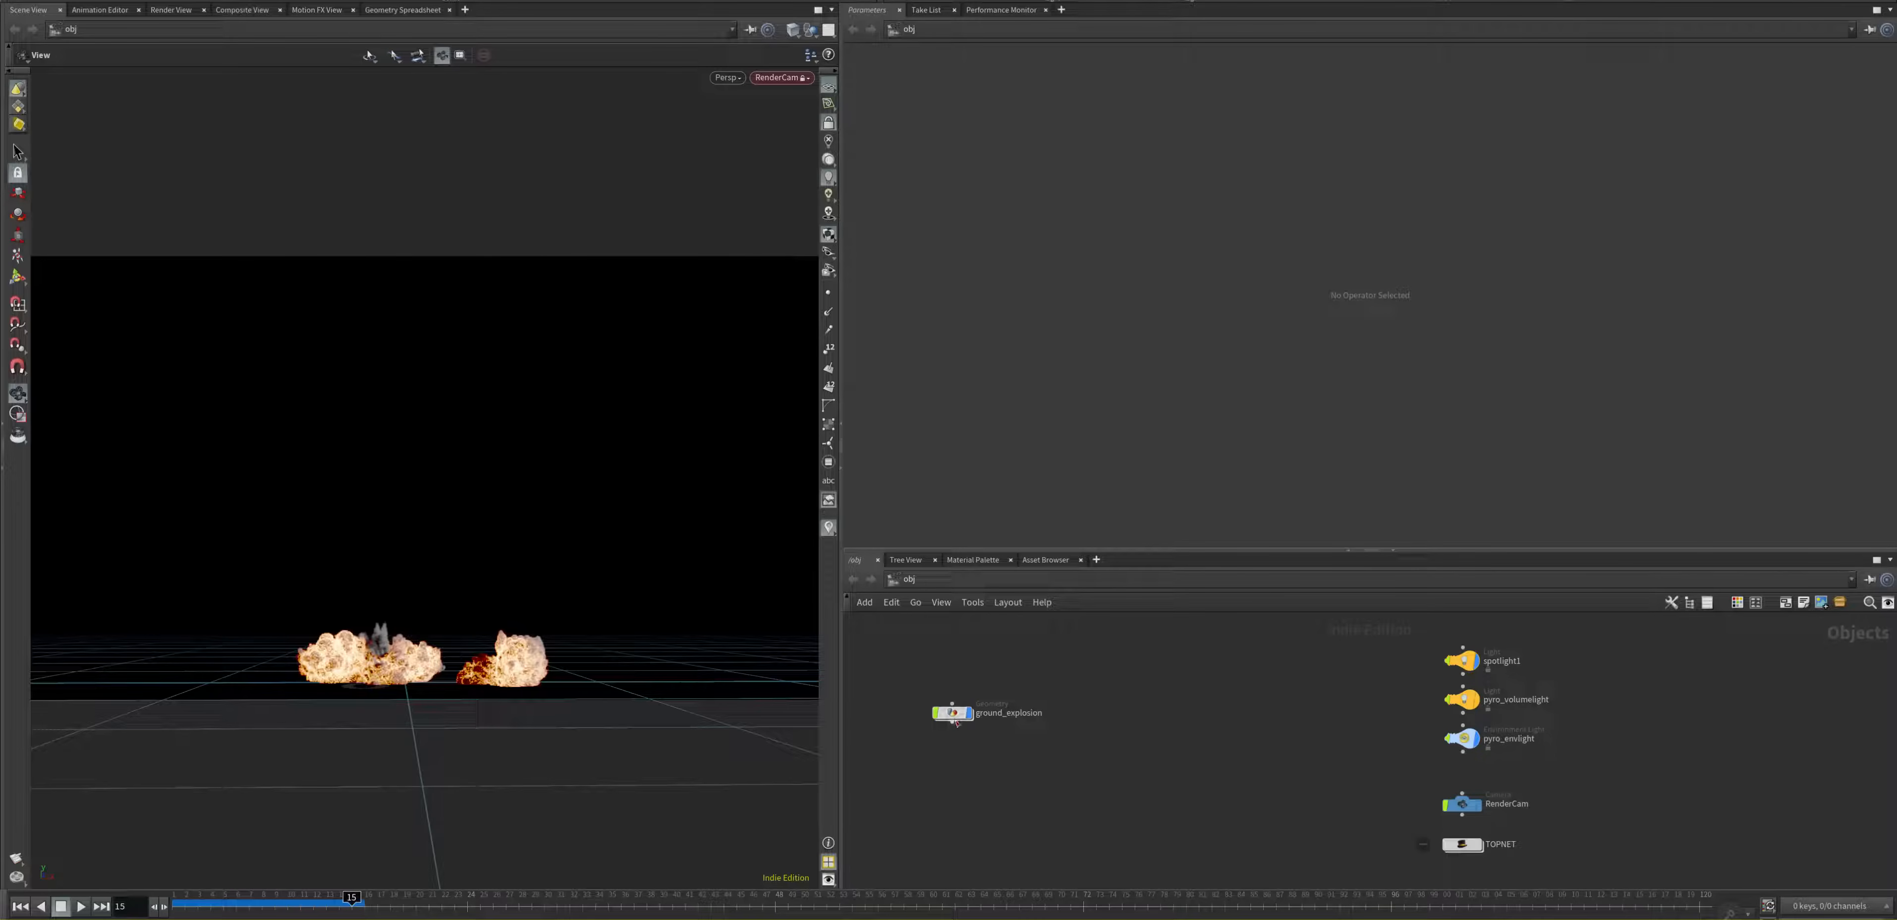
double_click(950, 717)
middle_click_drag(1196, 627, 975, 623)
scroll(1022, 690, "up", 4)
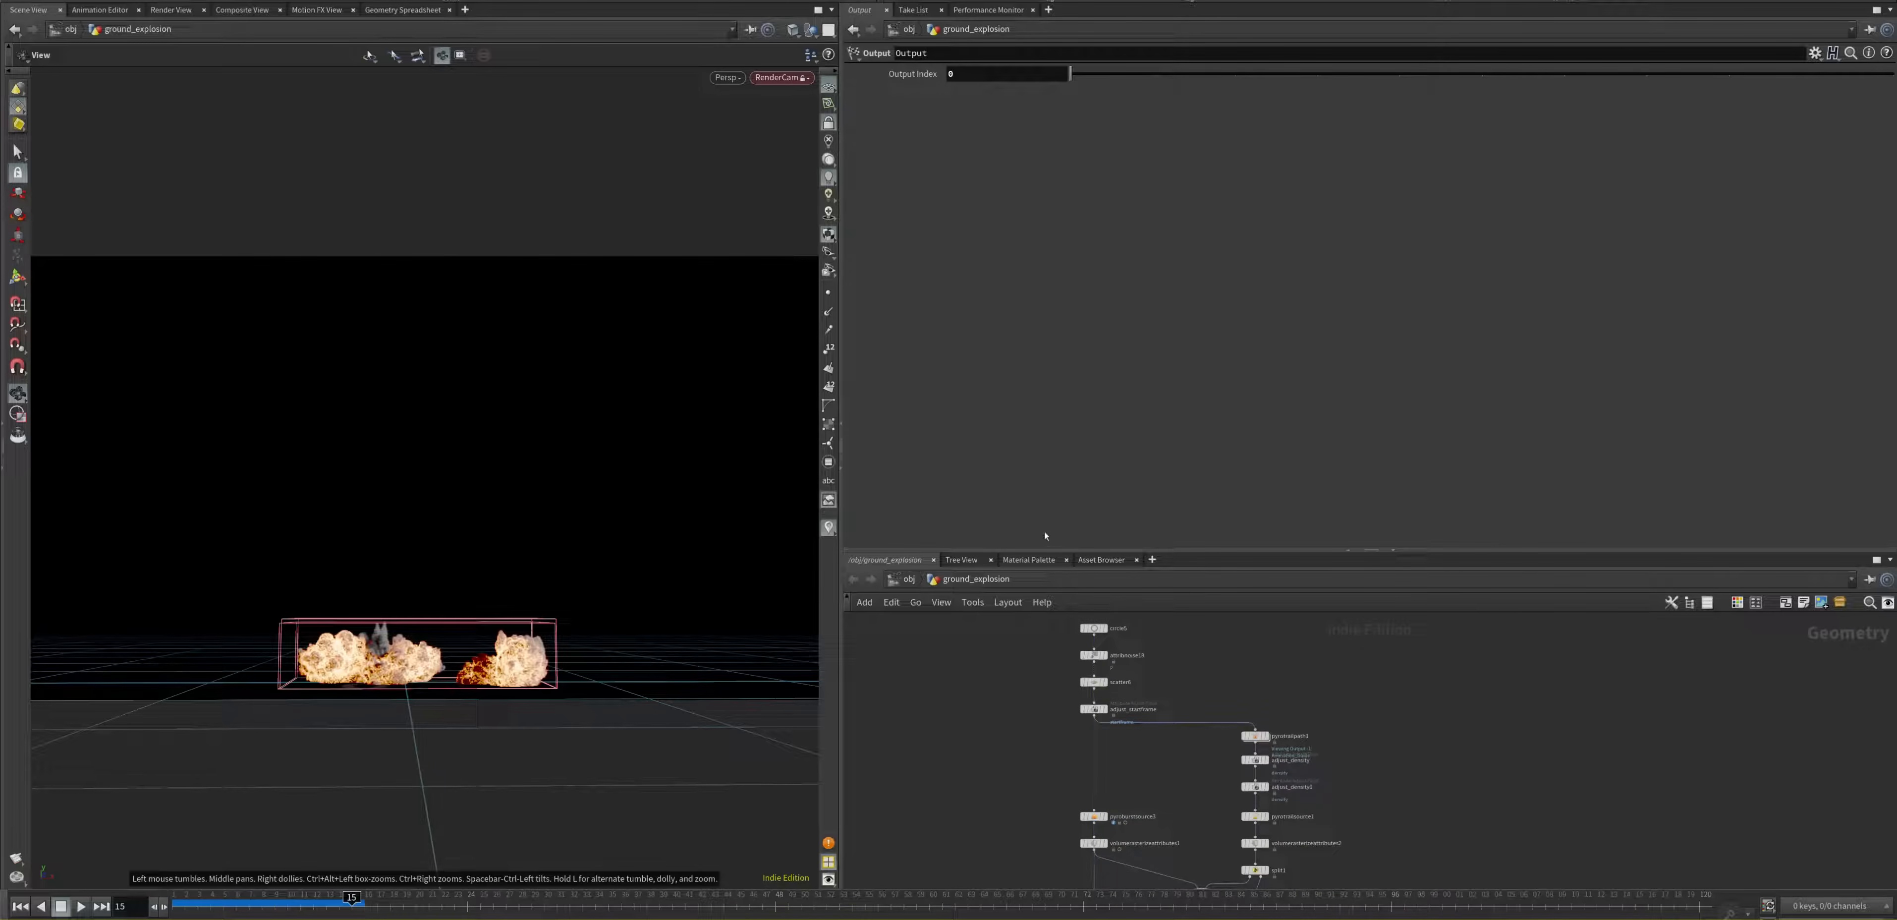
Step: Enlarge the network editor and examine the source chain from circle5 down to adjust_startframe
left_click_drag(1030, 551, 1033, 401)
scroll(1054, 636, "up", 3)
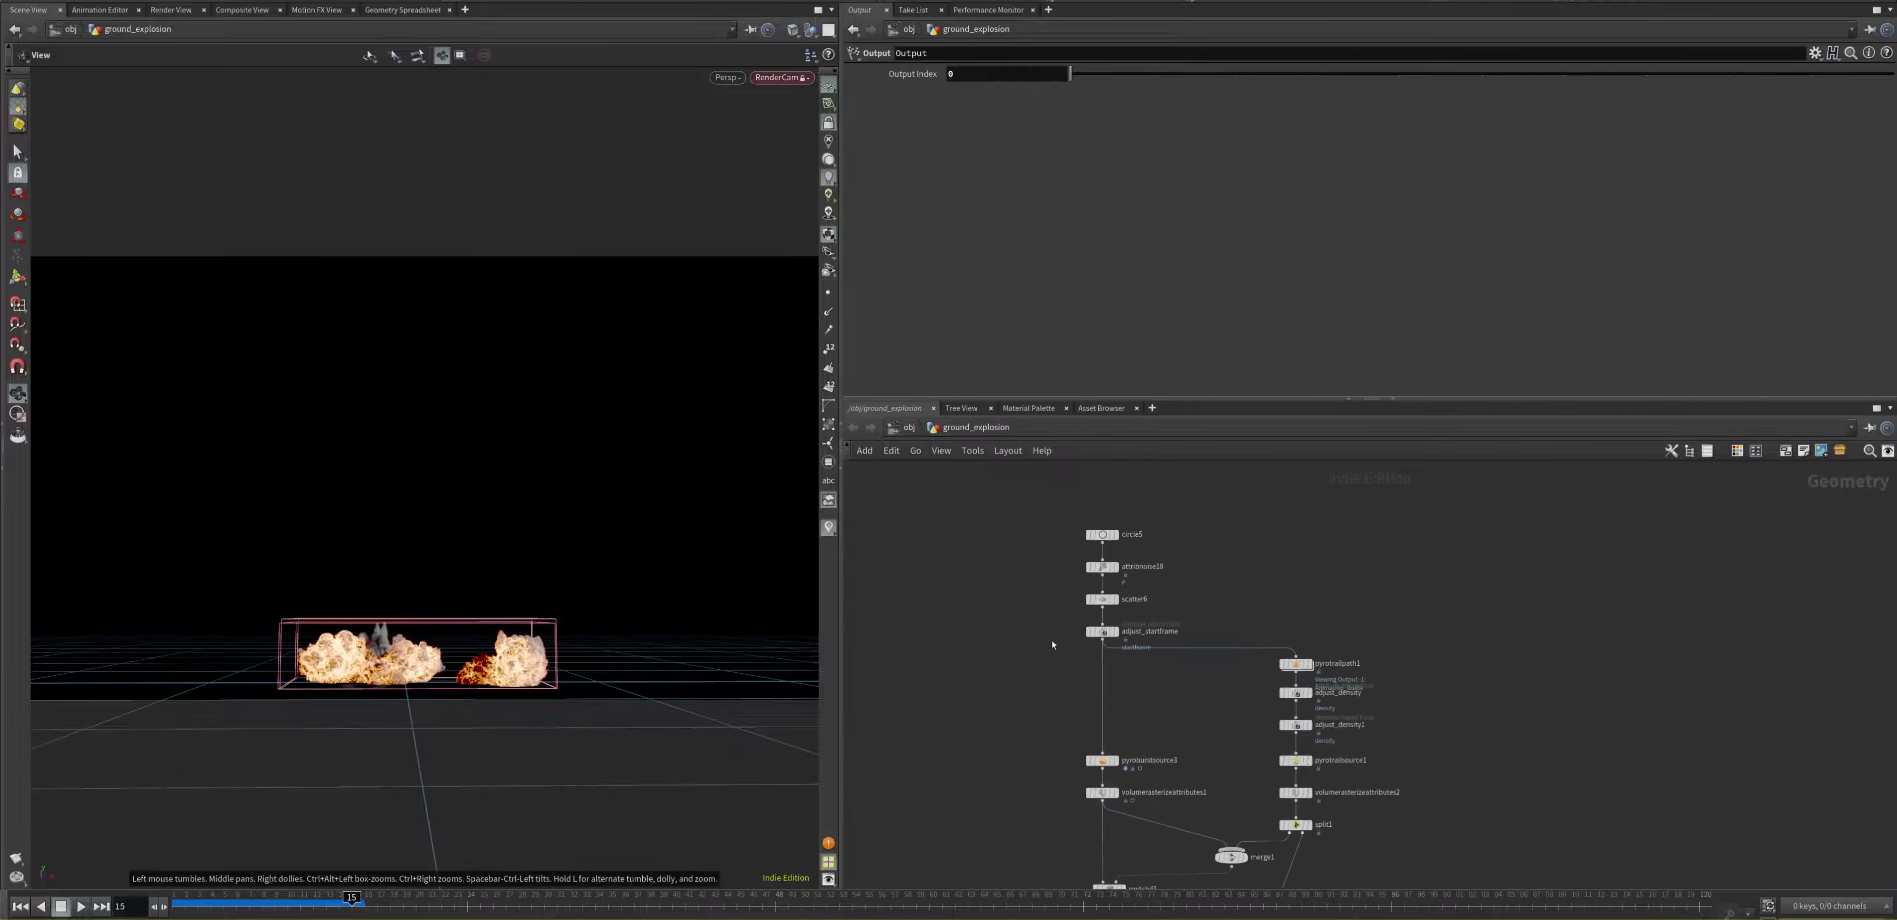
middle_click_drag(1054, 636, 903, 598)
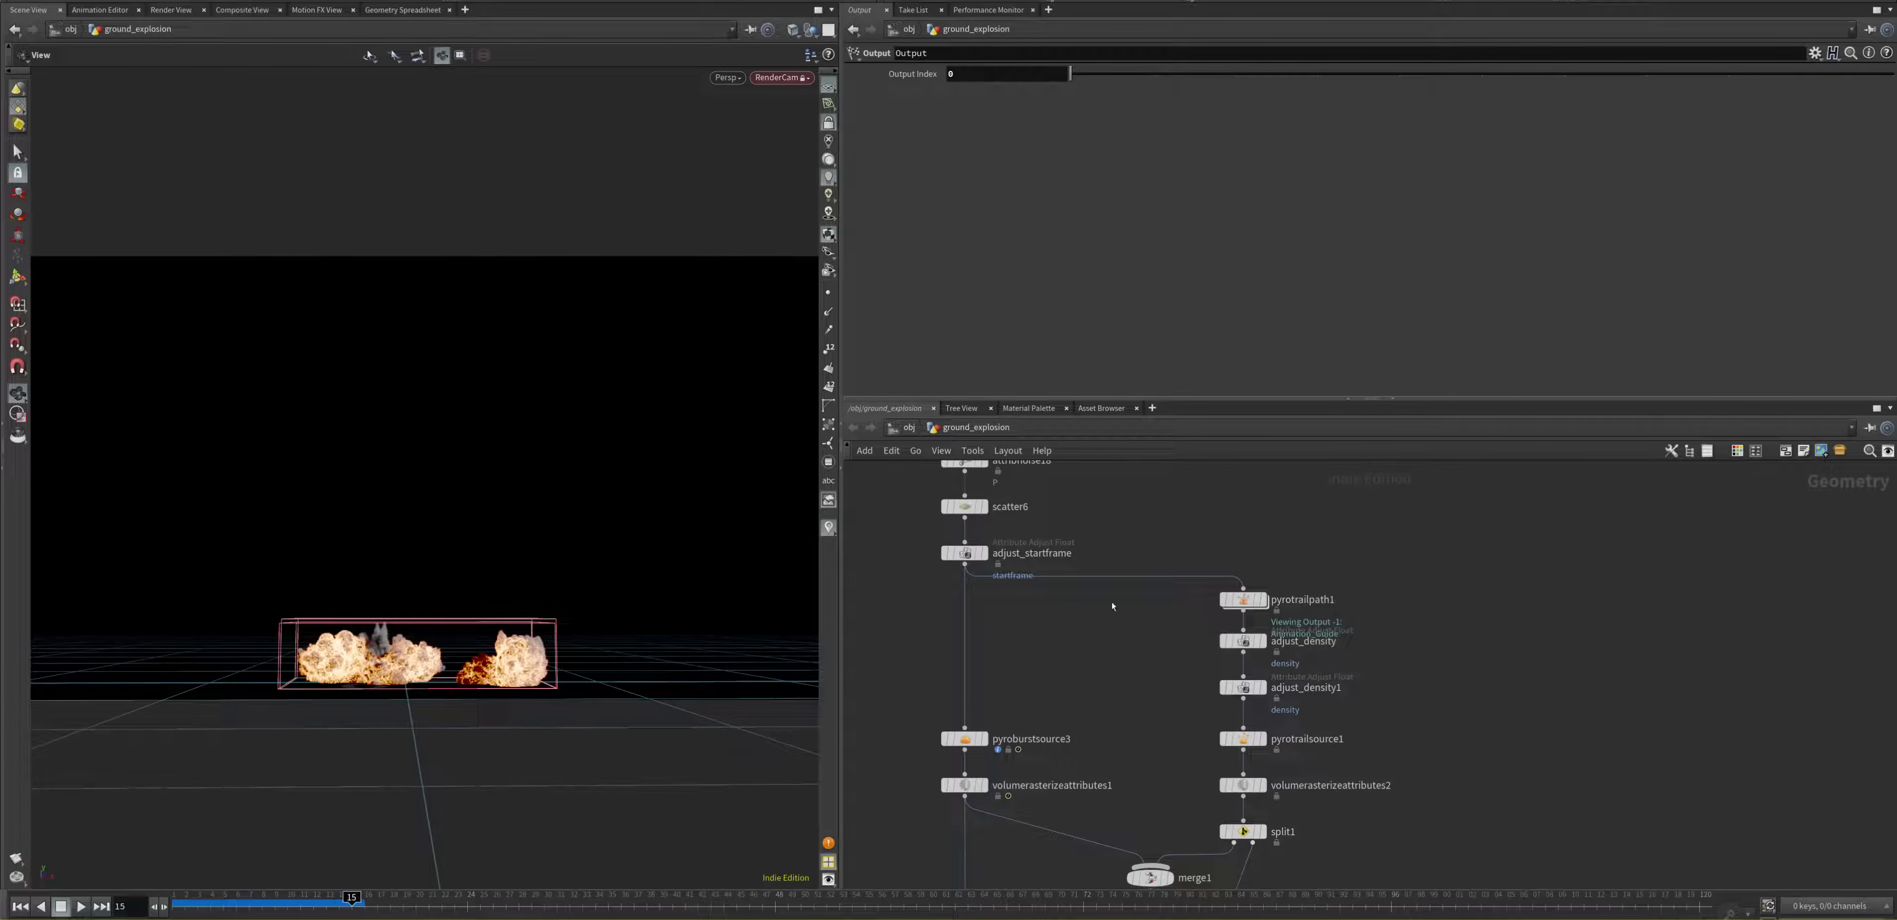
middle_click_drag(973, 475, 997, 627)
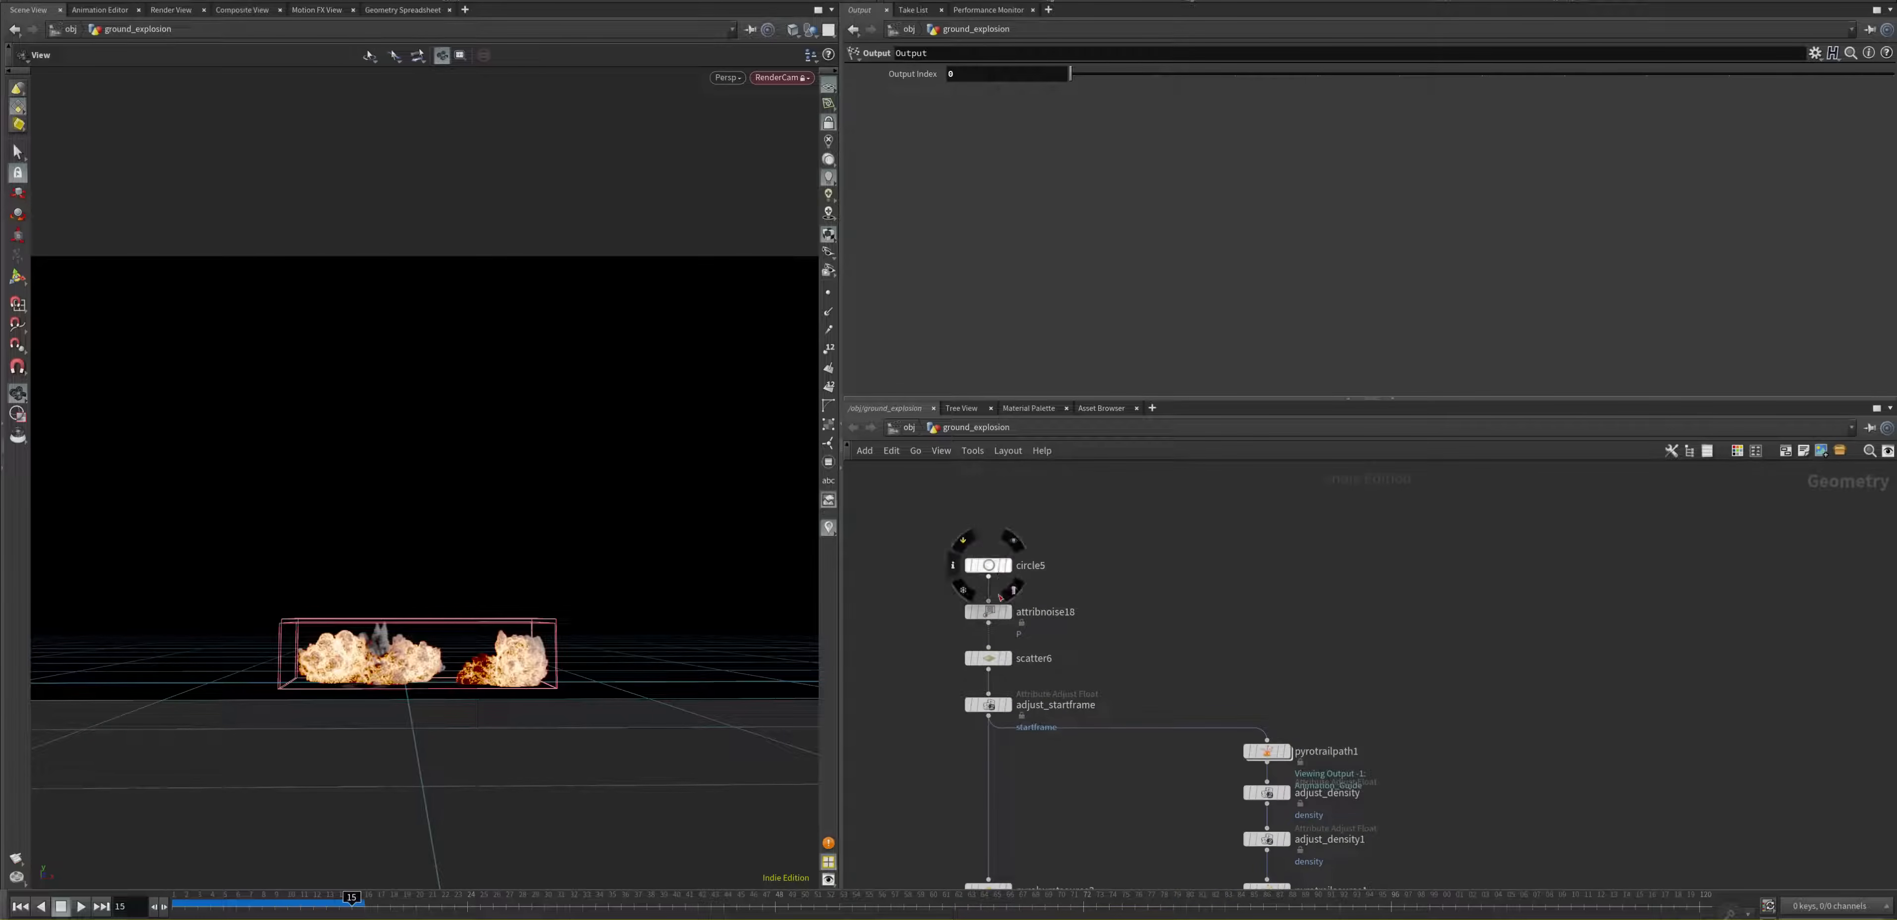
mouse_move(1057, 616)
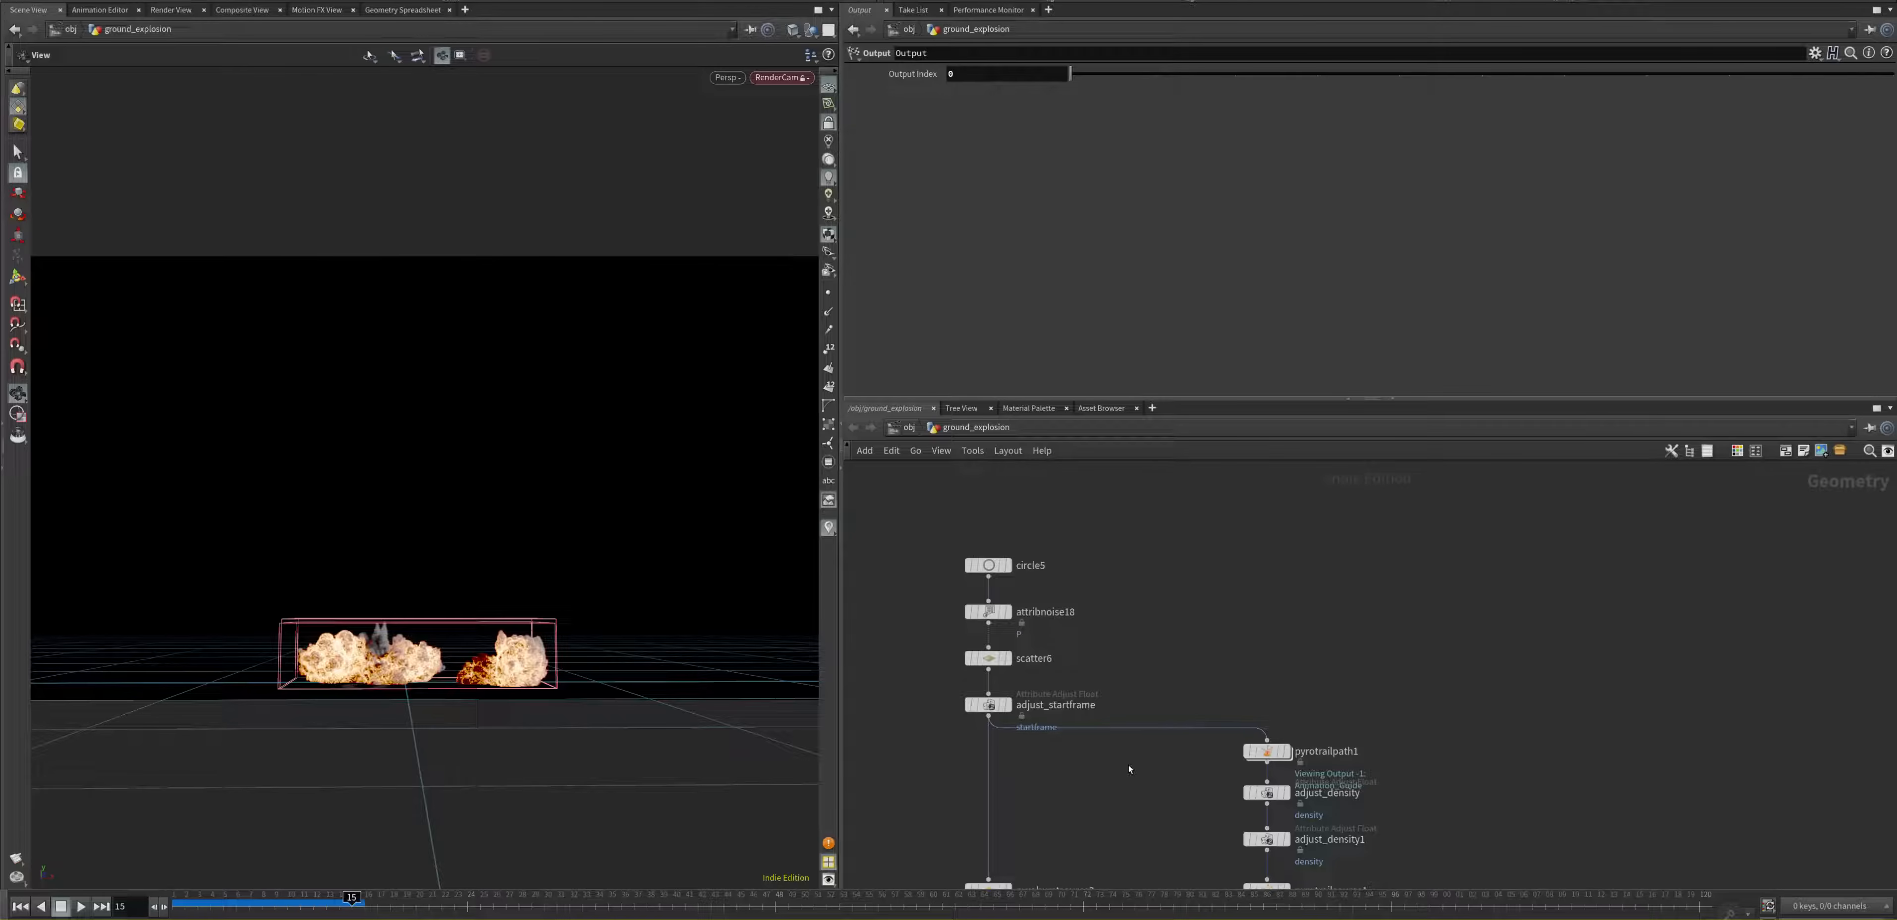
Step: Display the pyrotrailpath1 node's trails in the viewport
scroll(1129, 769, "down", 5)
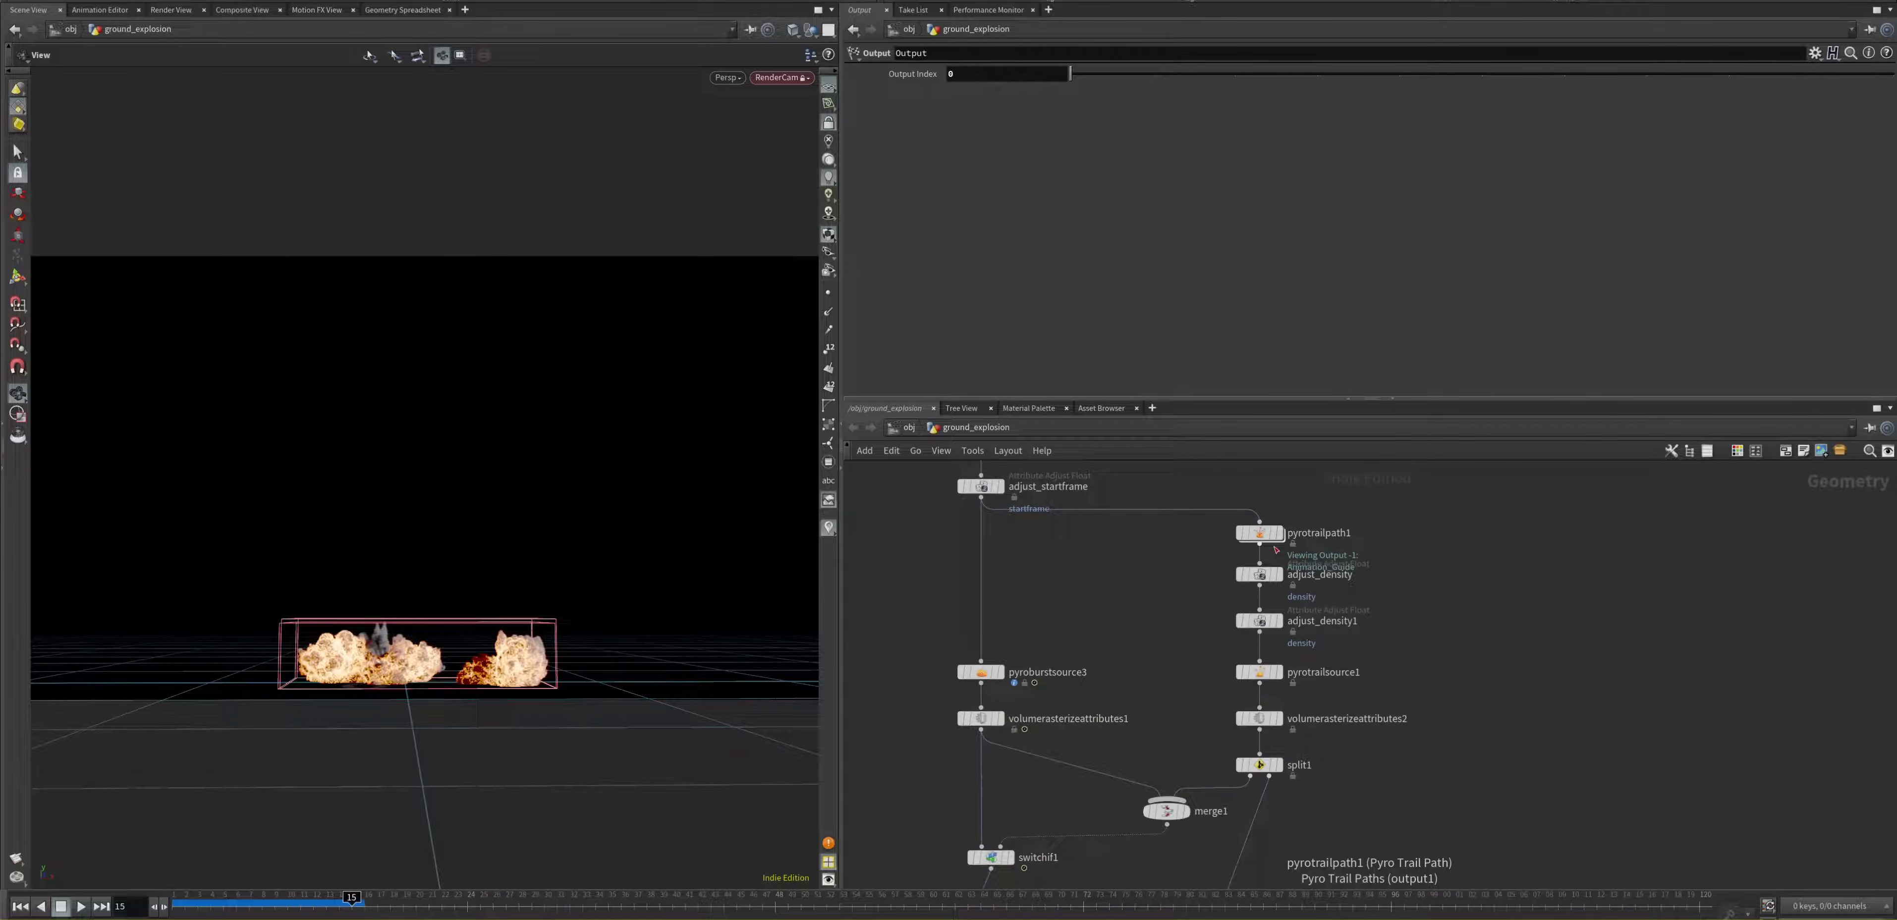
mouse_move(1285, 541)
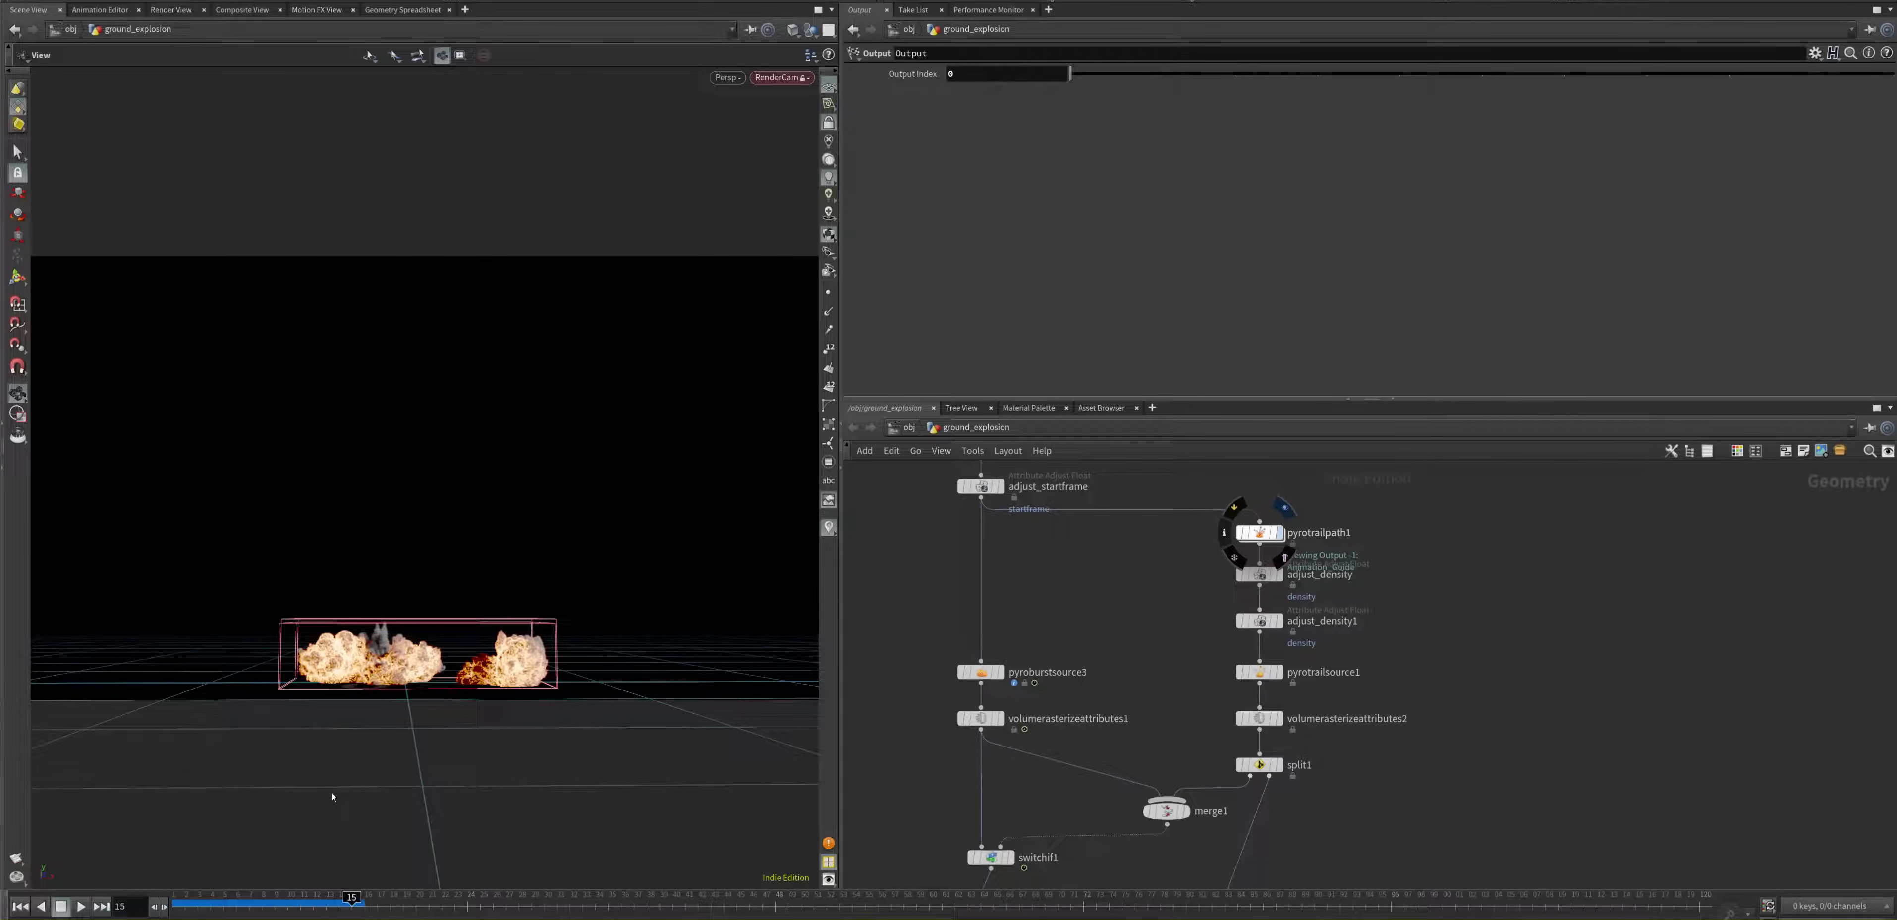
left_click(1281, 533)
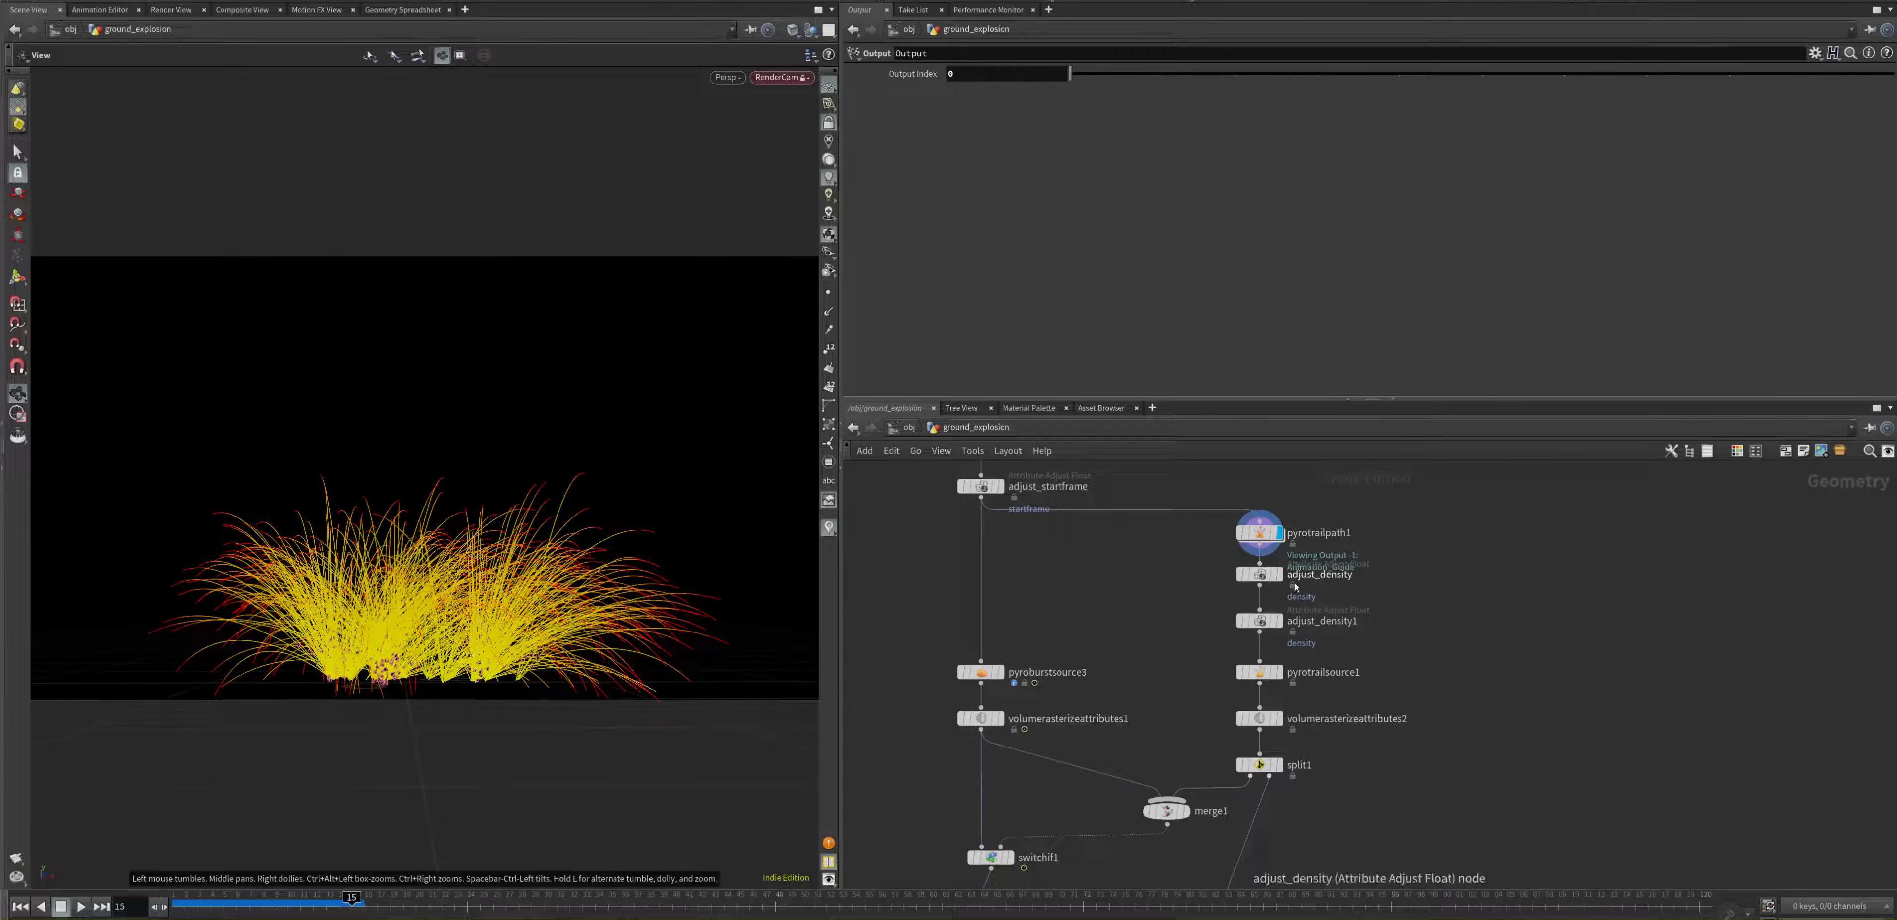
Step: Move the adjust_density node aside from its chain and review its adjustment, random and post-process parameters
left_click_drag(1253, 578, 1146, 593)
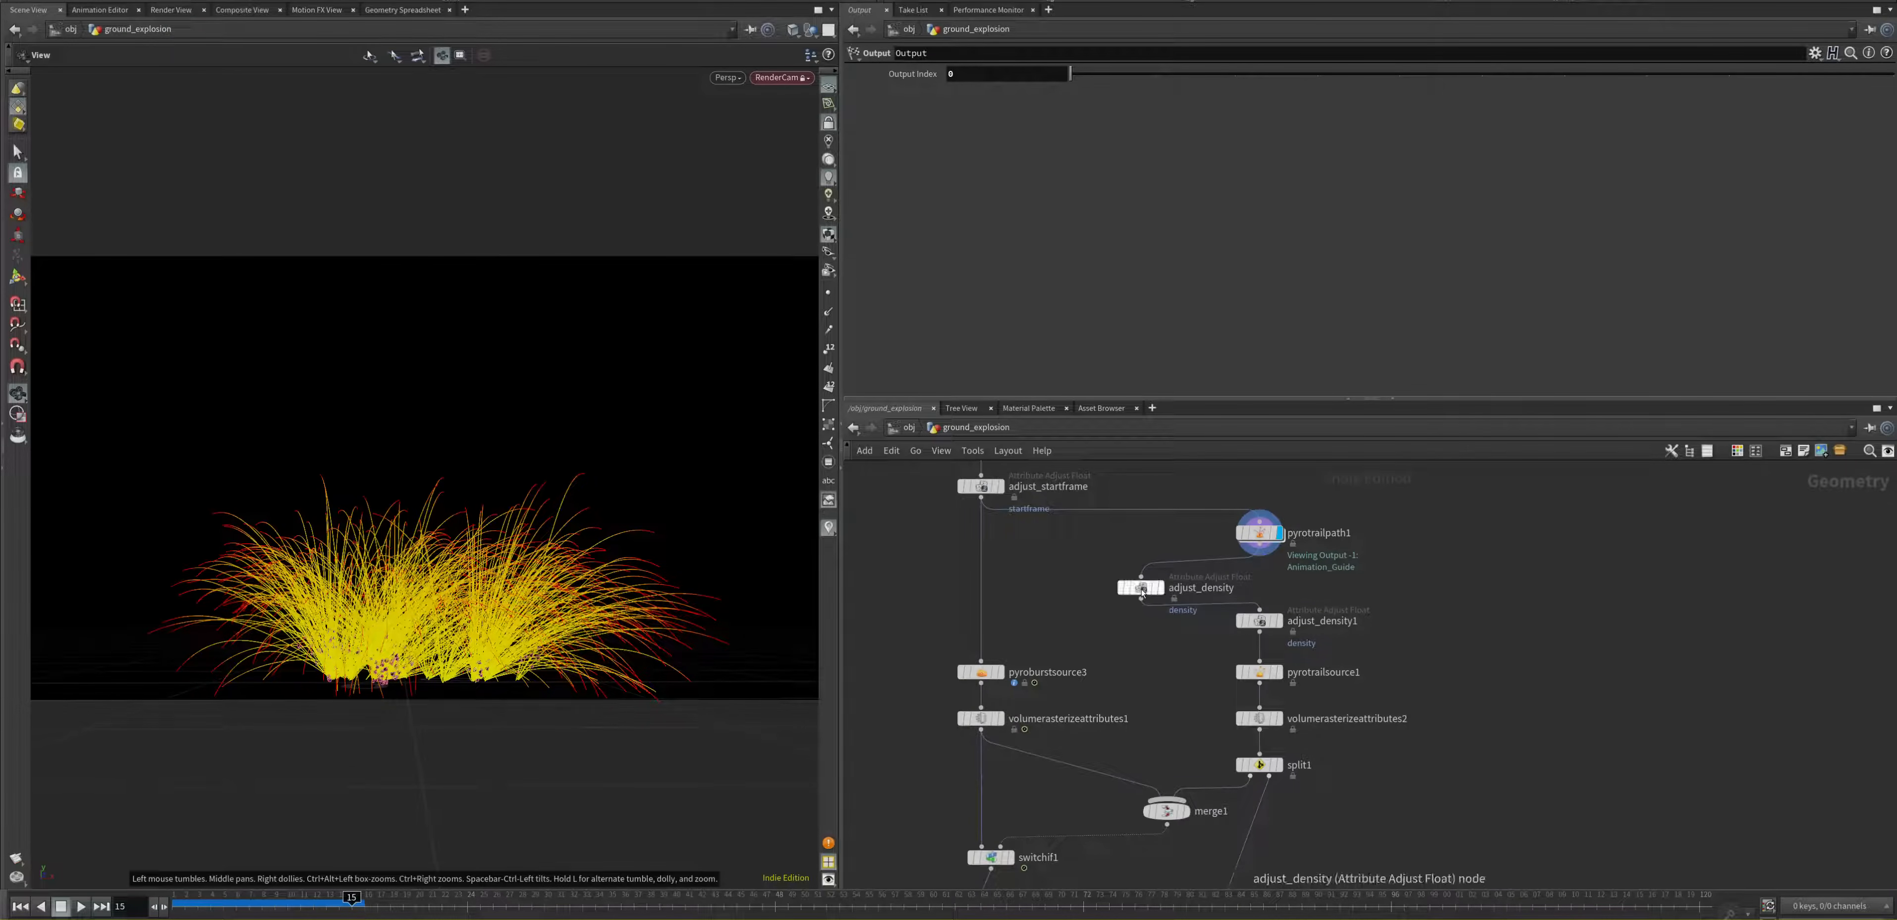
left_click(1144, 589)
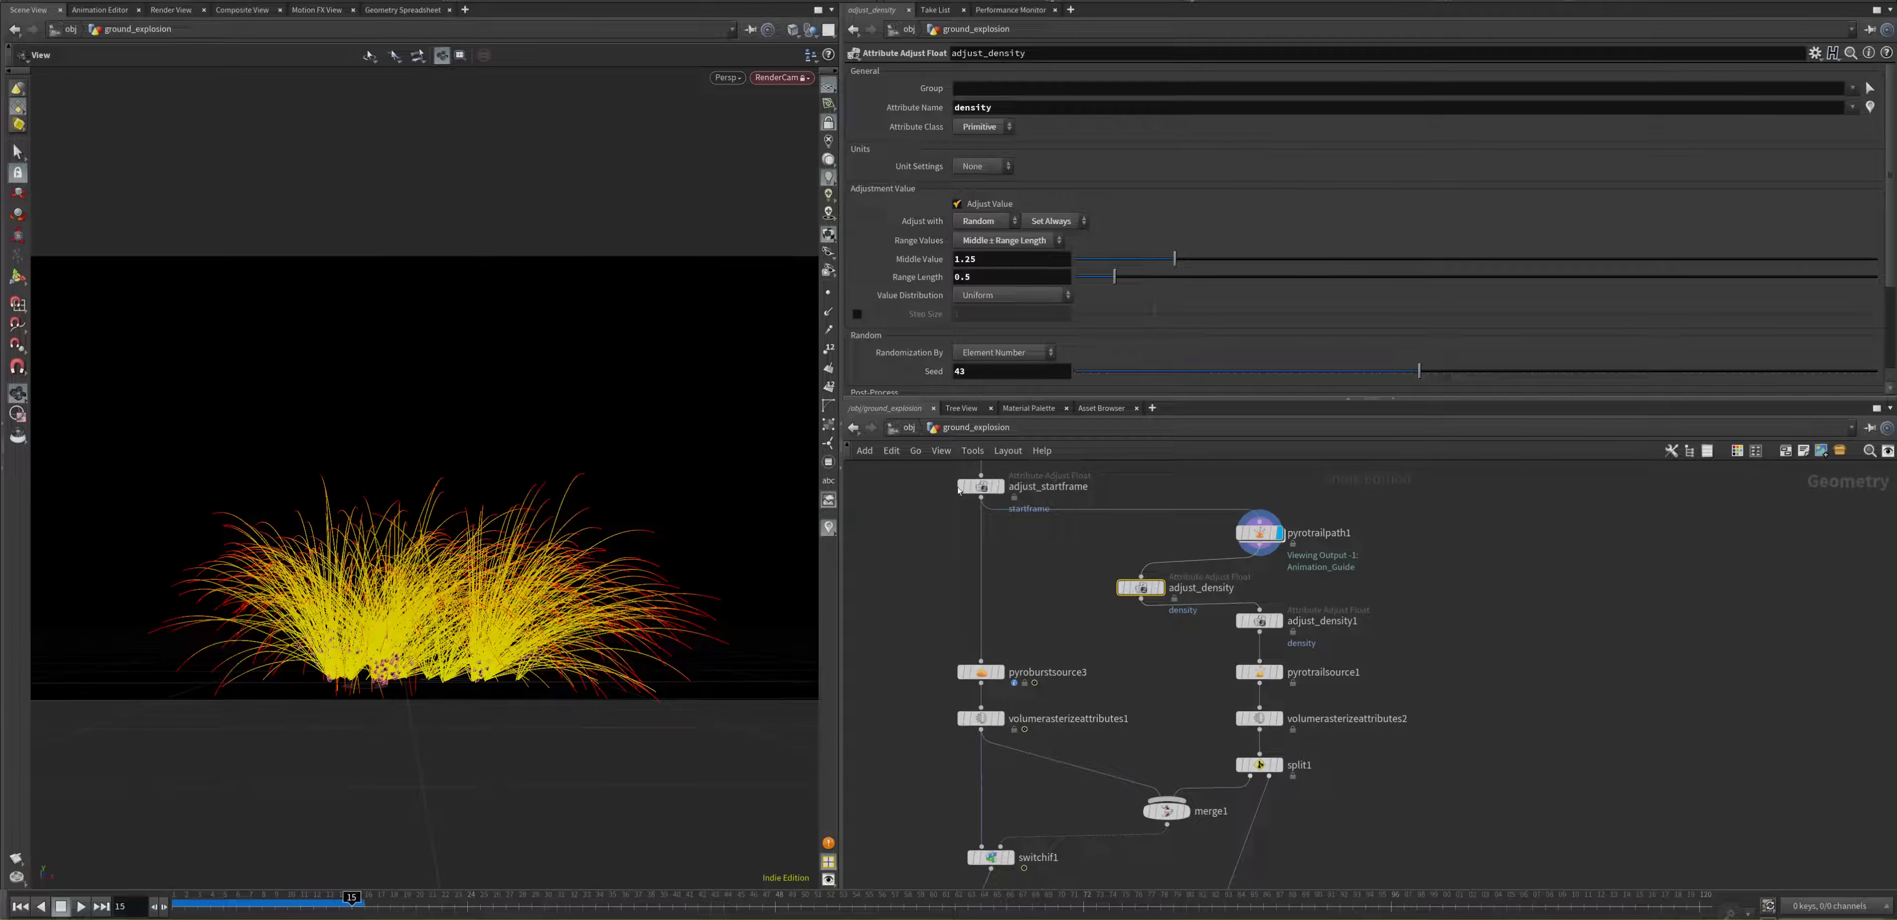
scroll(941, 294, "down", 3)
scroll(1011, 270, "up", 1)
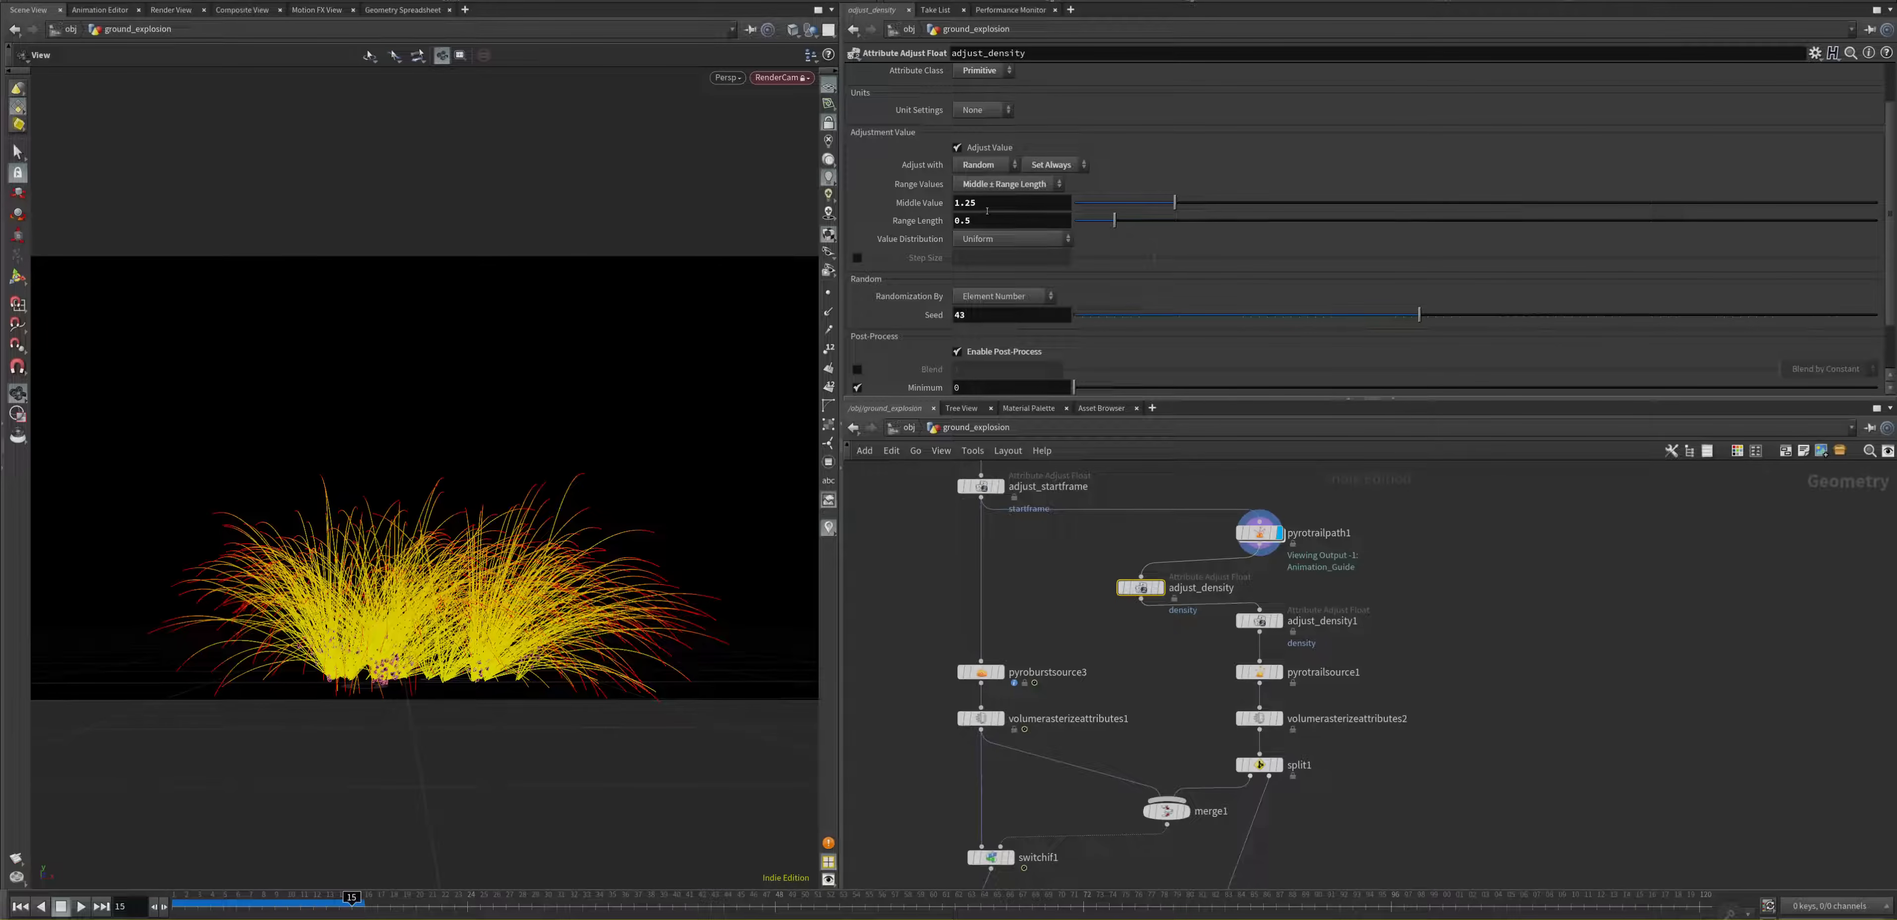
scroll(1014, 292, "down", 2)
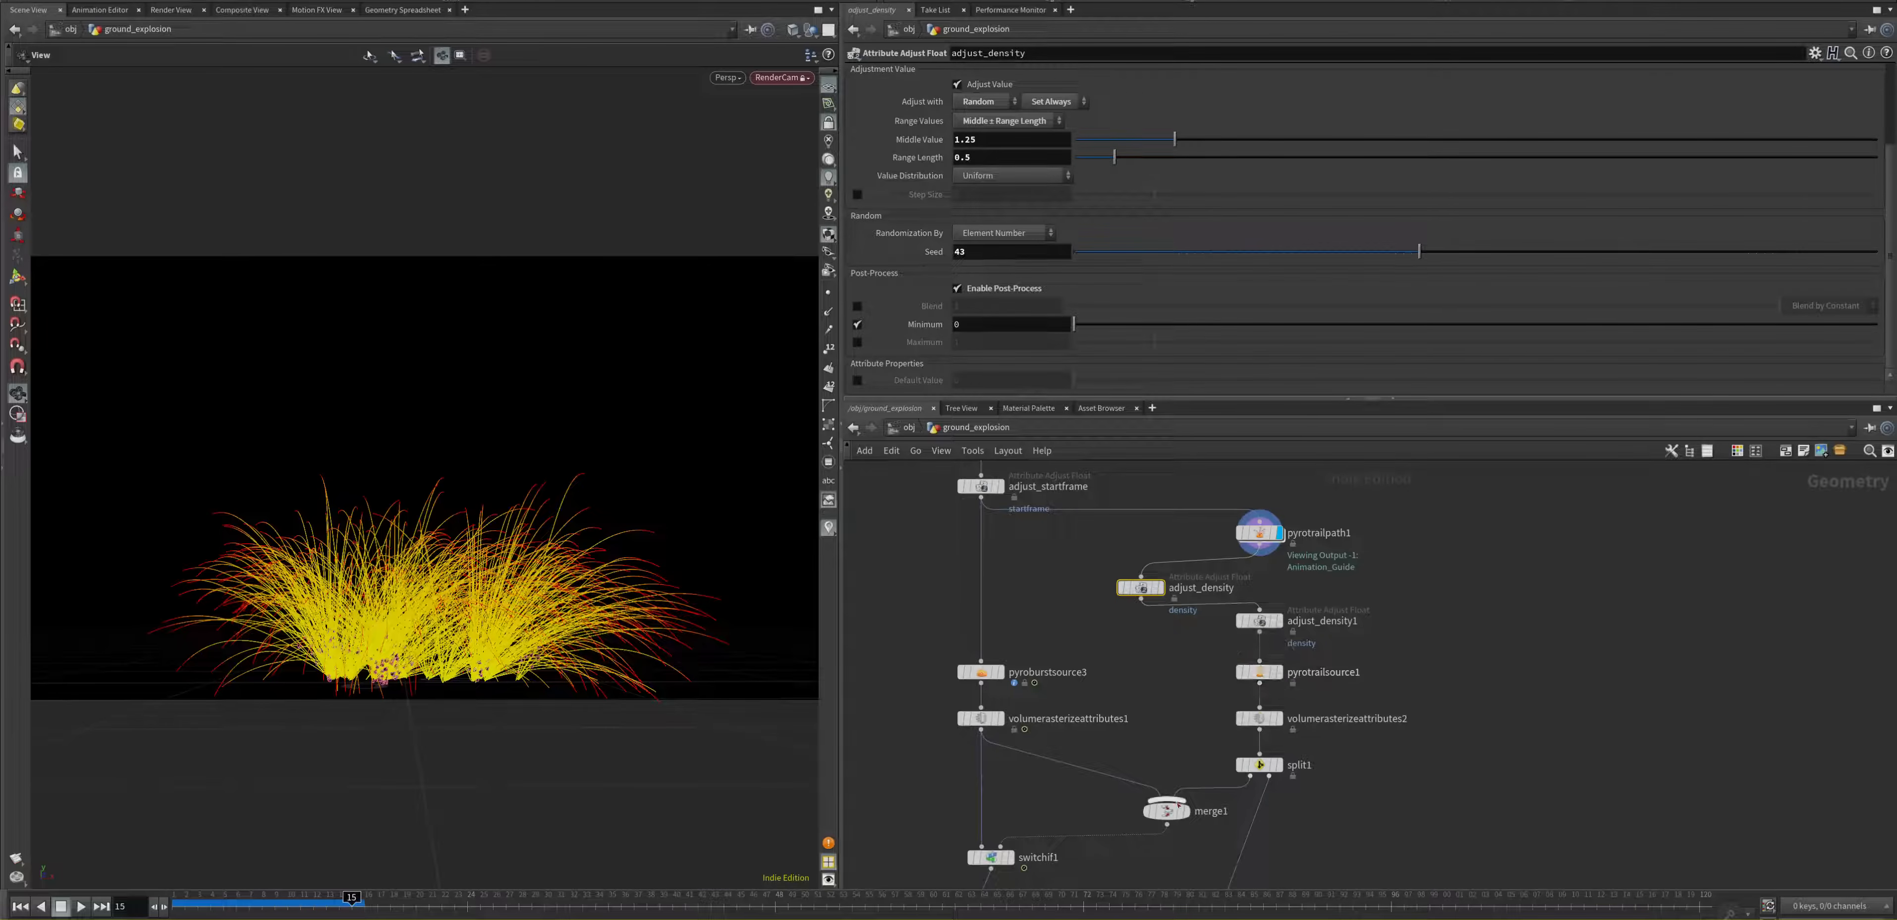
Step: Review the parameters of the pyrosolver2 node and the pyrolook Pyro Bake Volume node
middle_click_drag(1192, 711, 1251, 480)
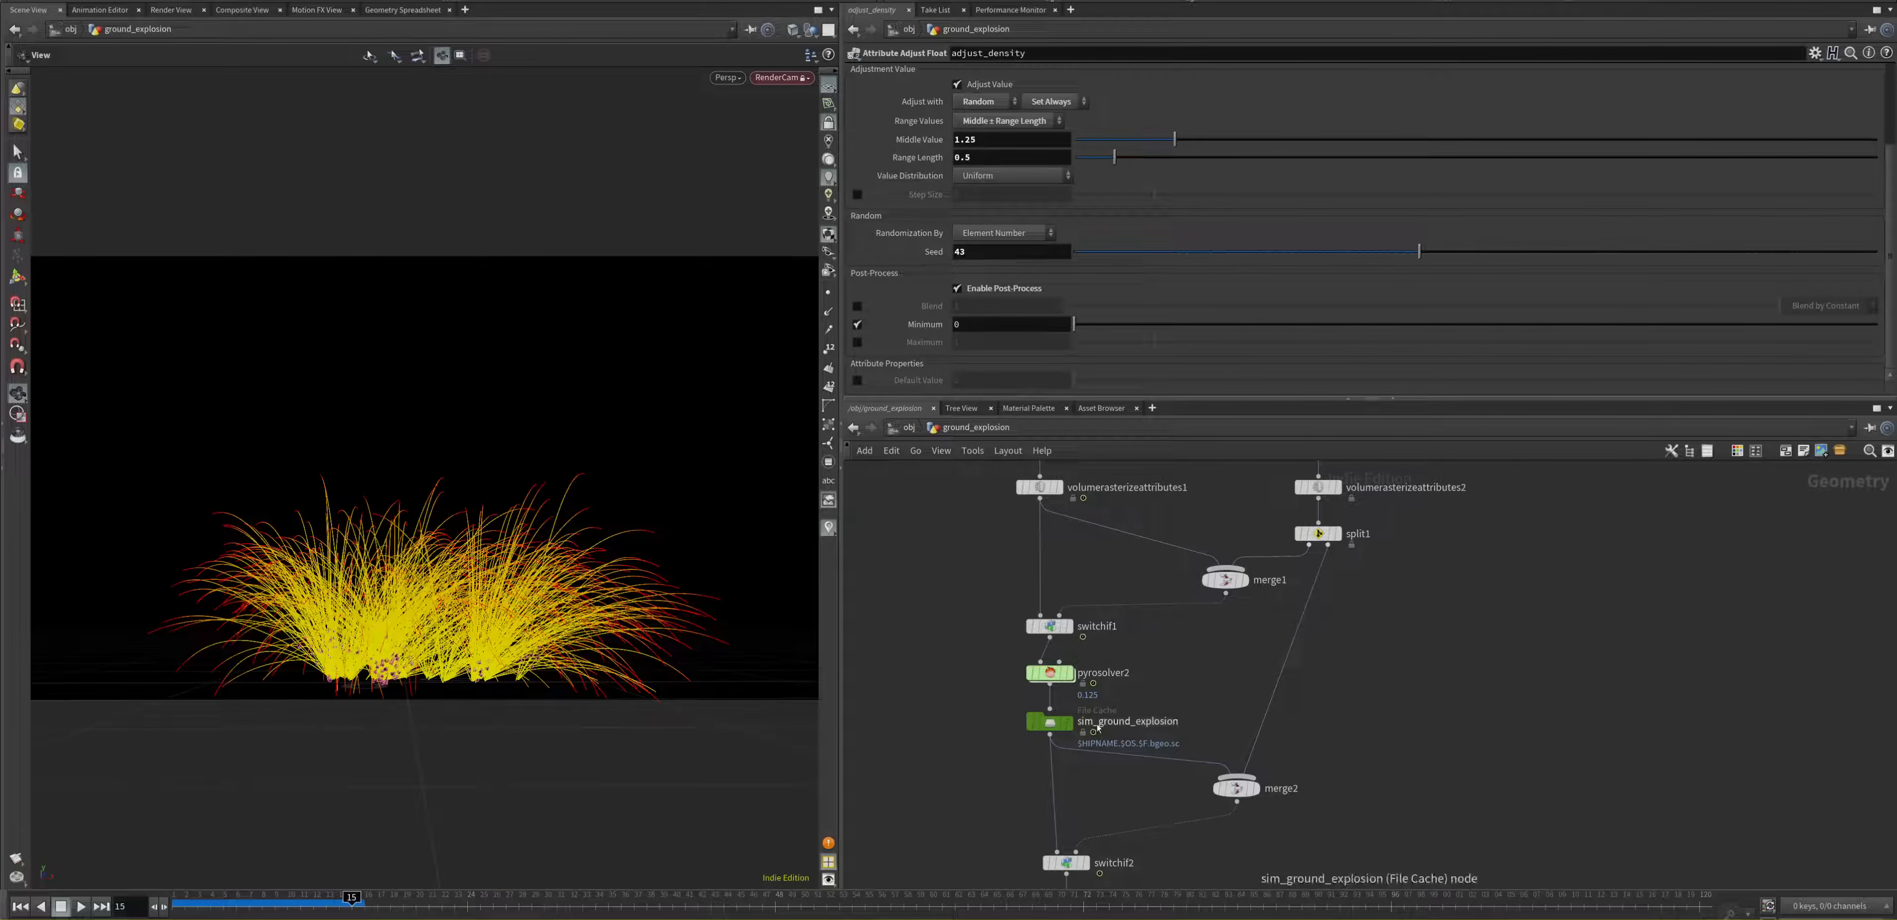
left_click(1067, 680)
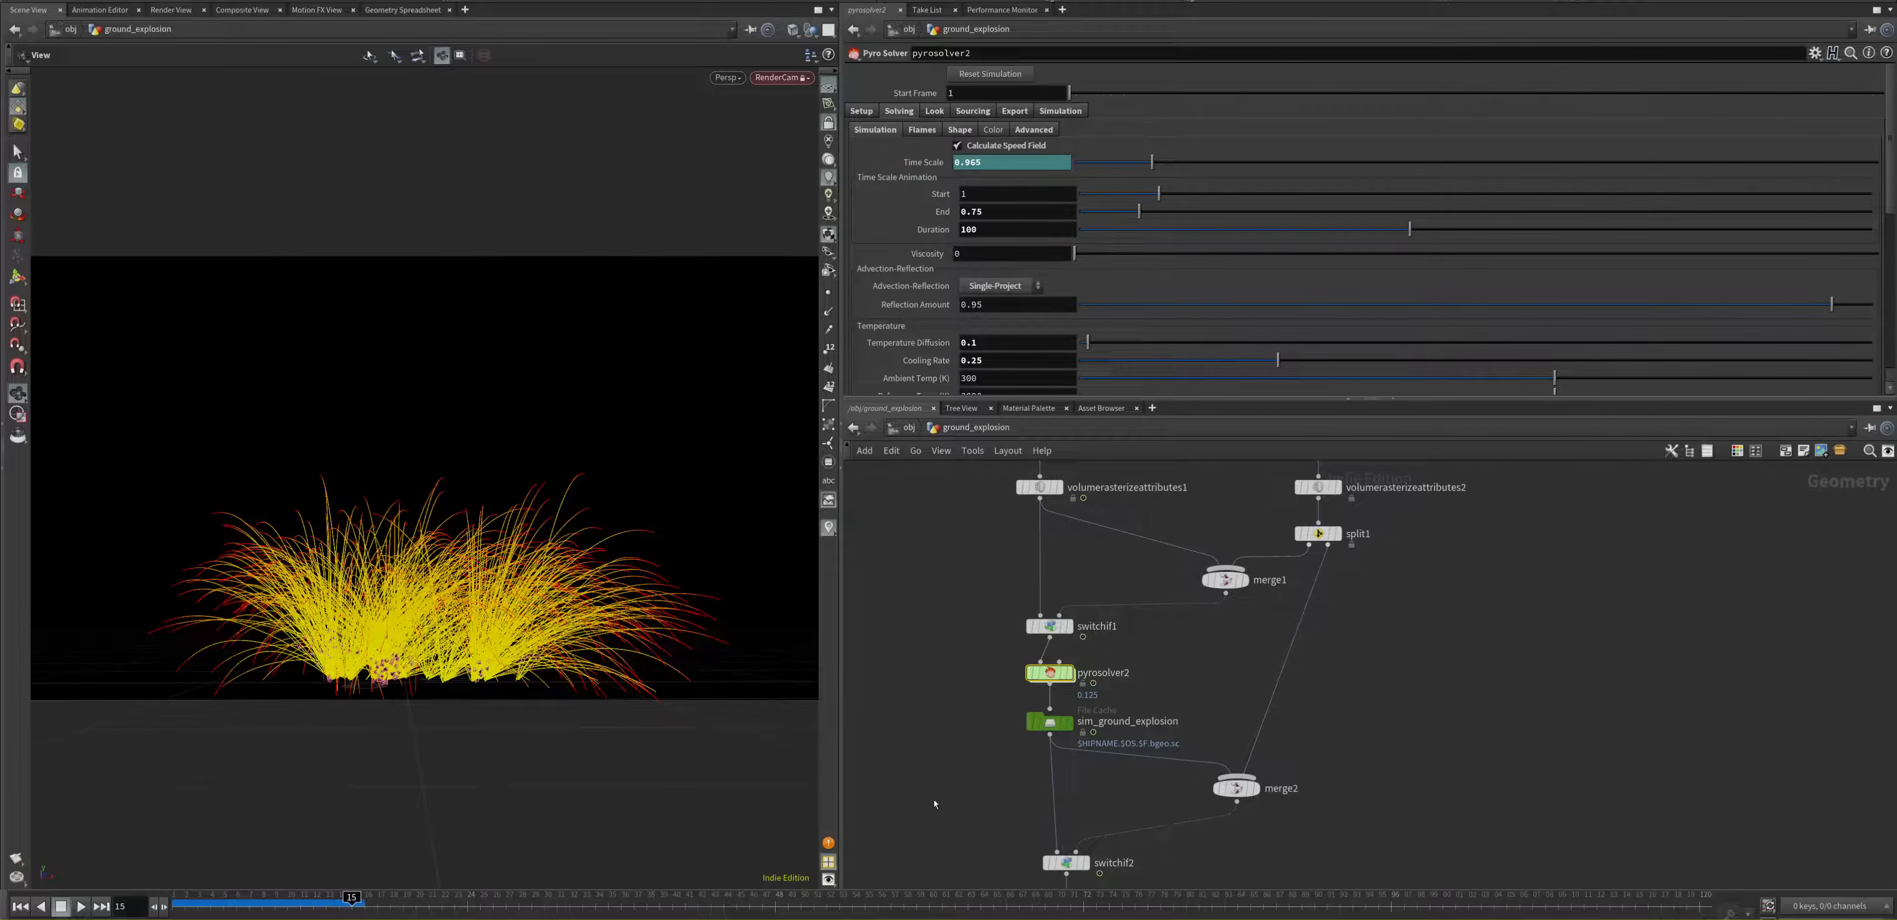
middle_click_drag(935, 803, 918, 610)
left_click(1049, 715)
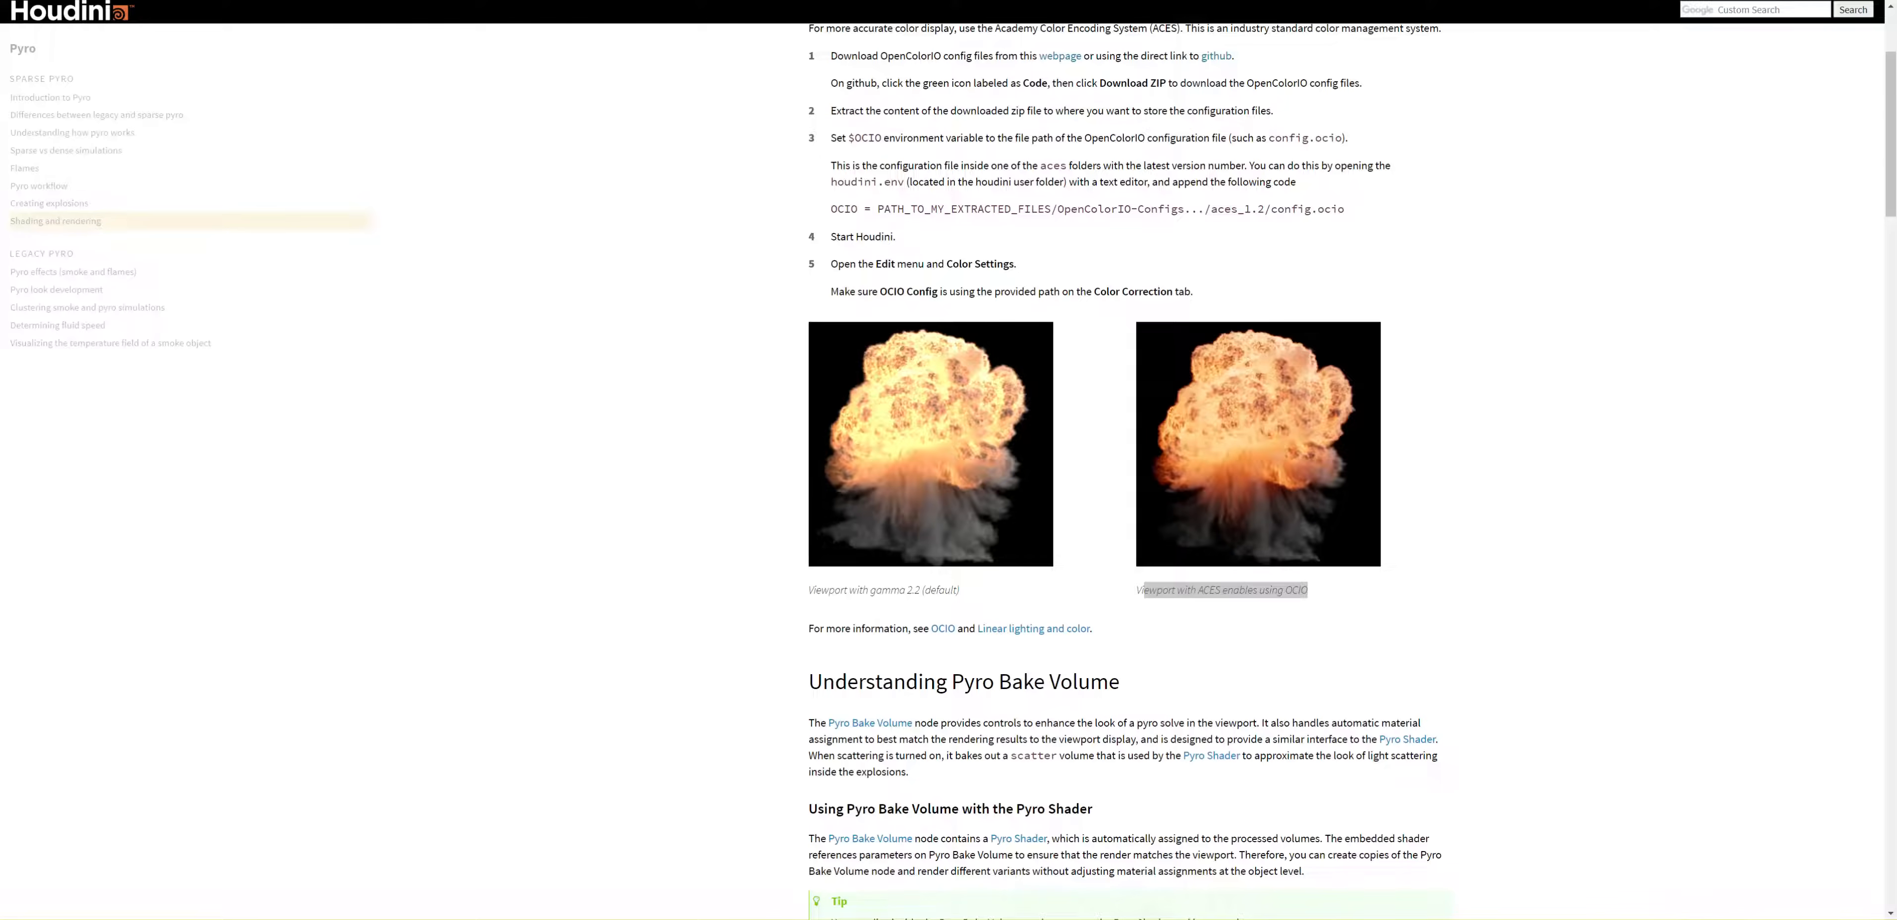
Step: Switch to the documentation page and read the Understanding Pyro Bake Volume section, highlighting the node's name in its heading
left_click_drag(1144, 590, 1308, 590)
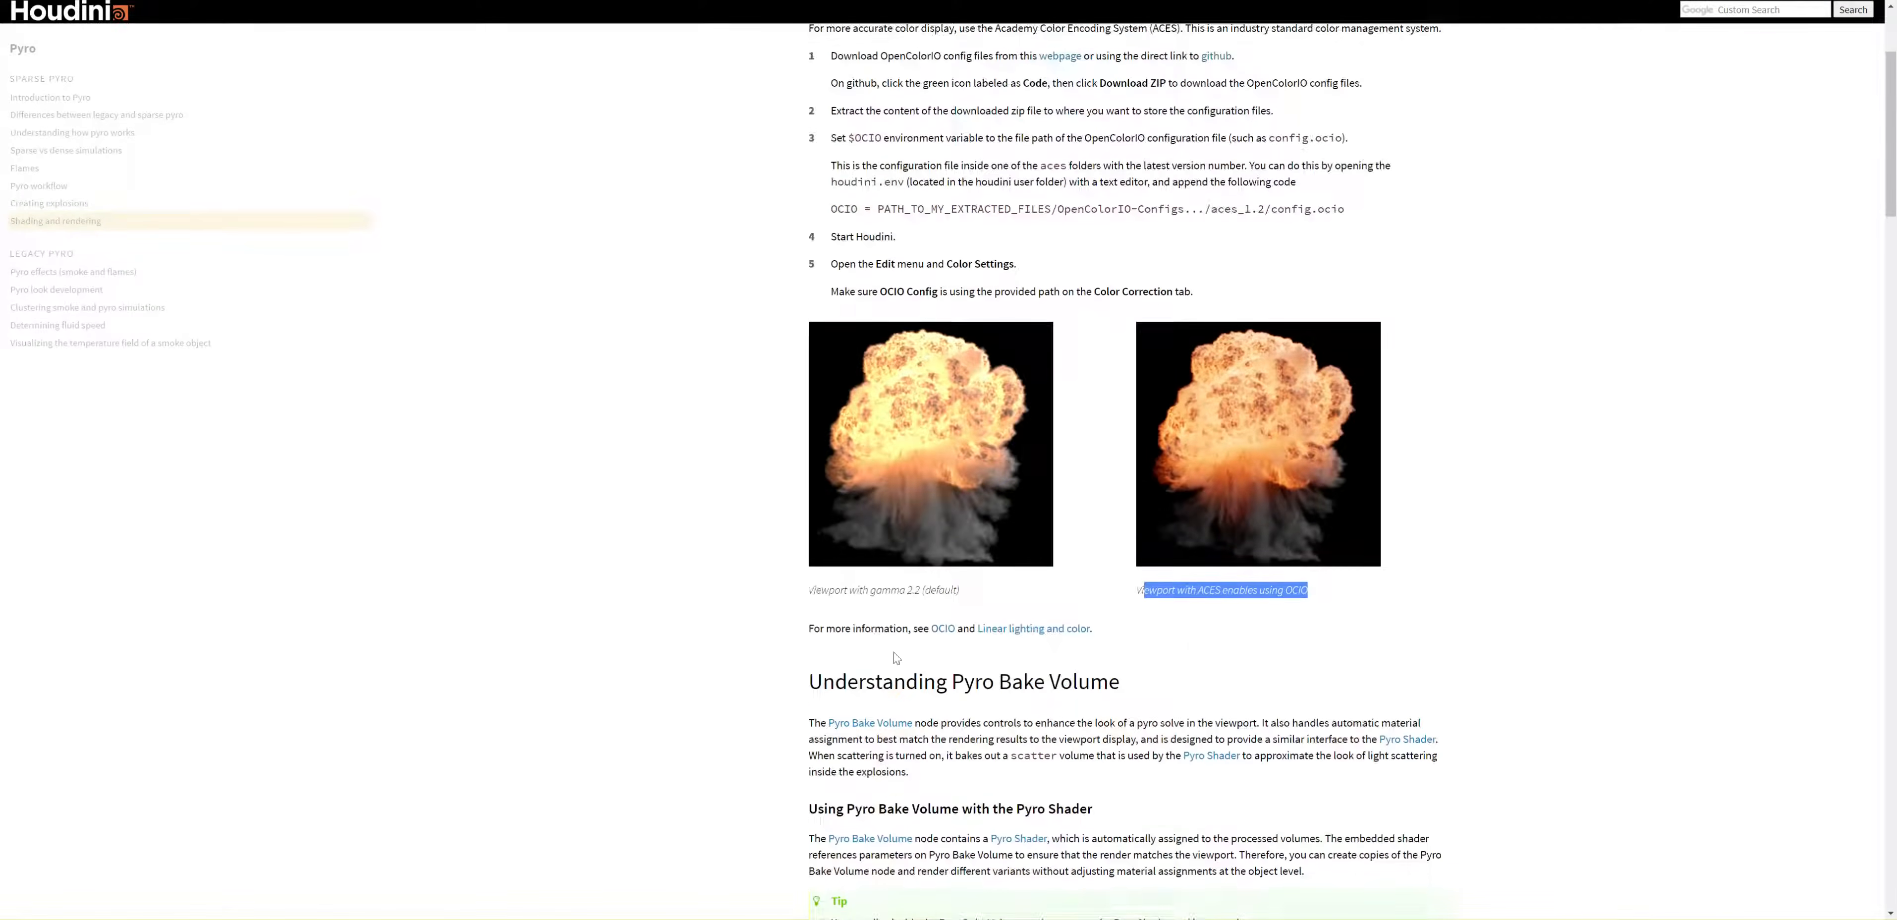
scroll(895, 658, "down", 4)
left_click_drag(953, 385, 1213, 397)
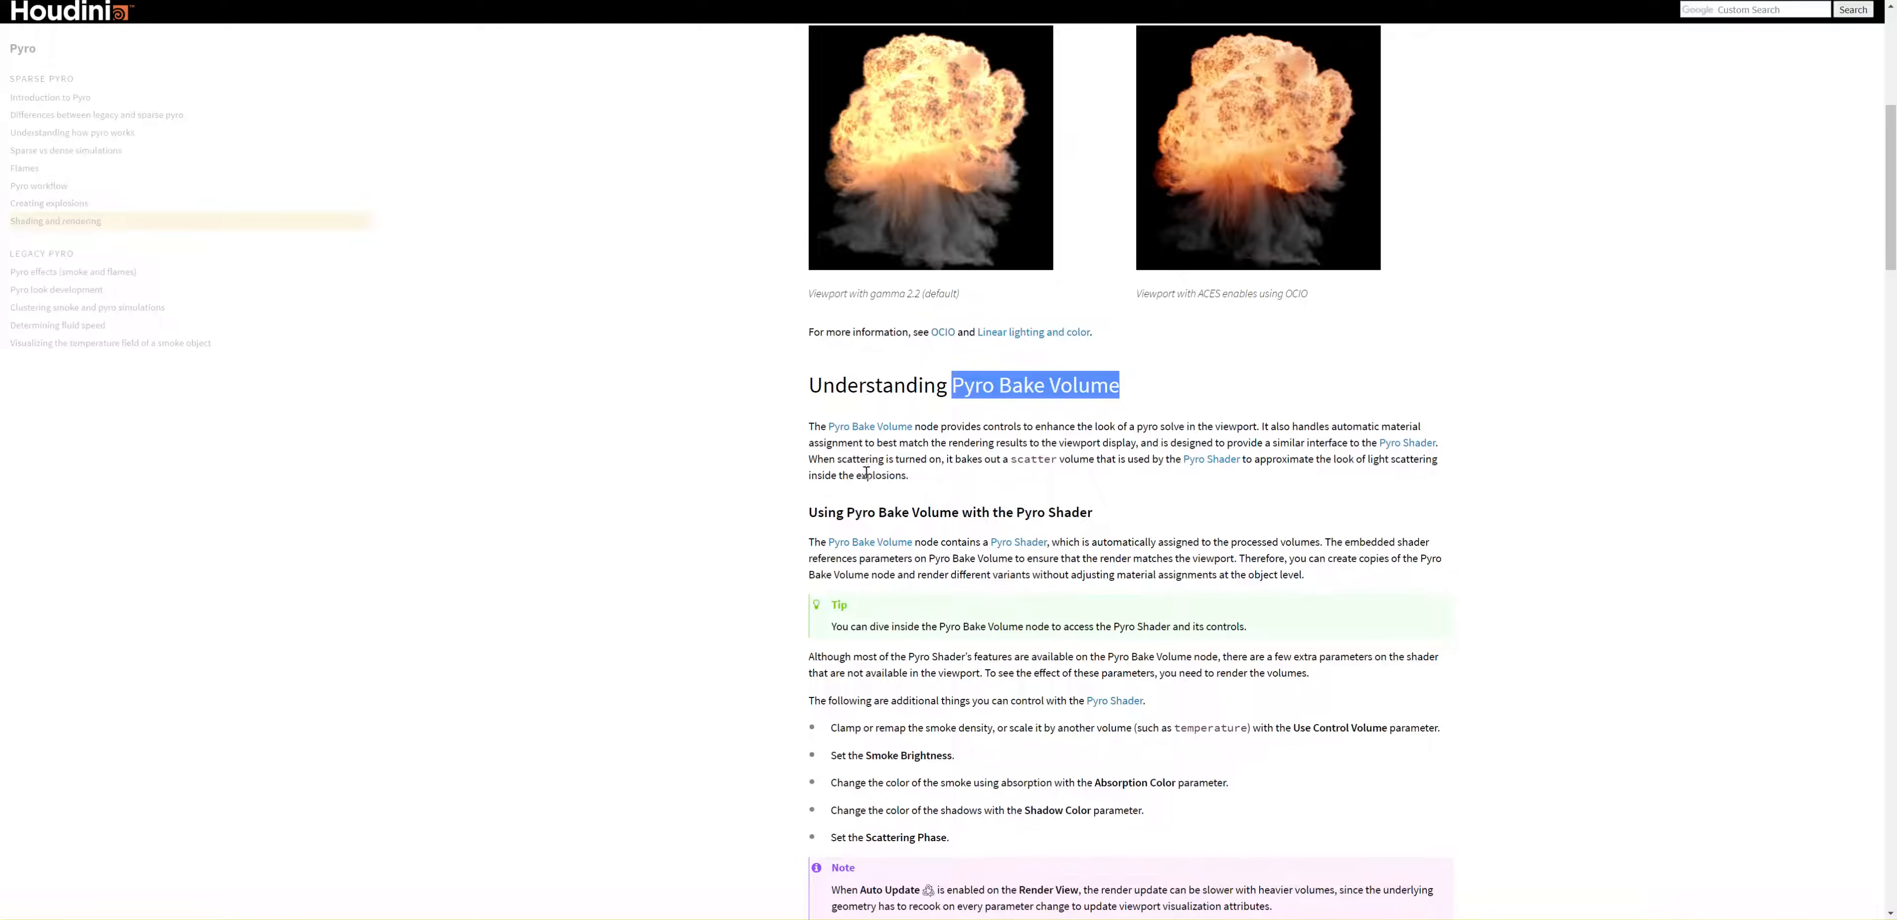
left_click_drag(720, 480, 1070, 479)
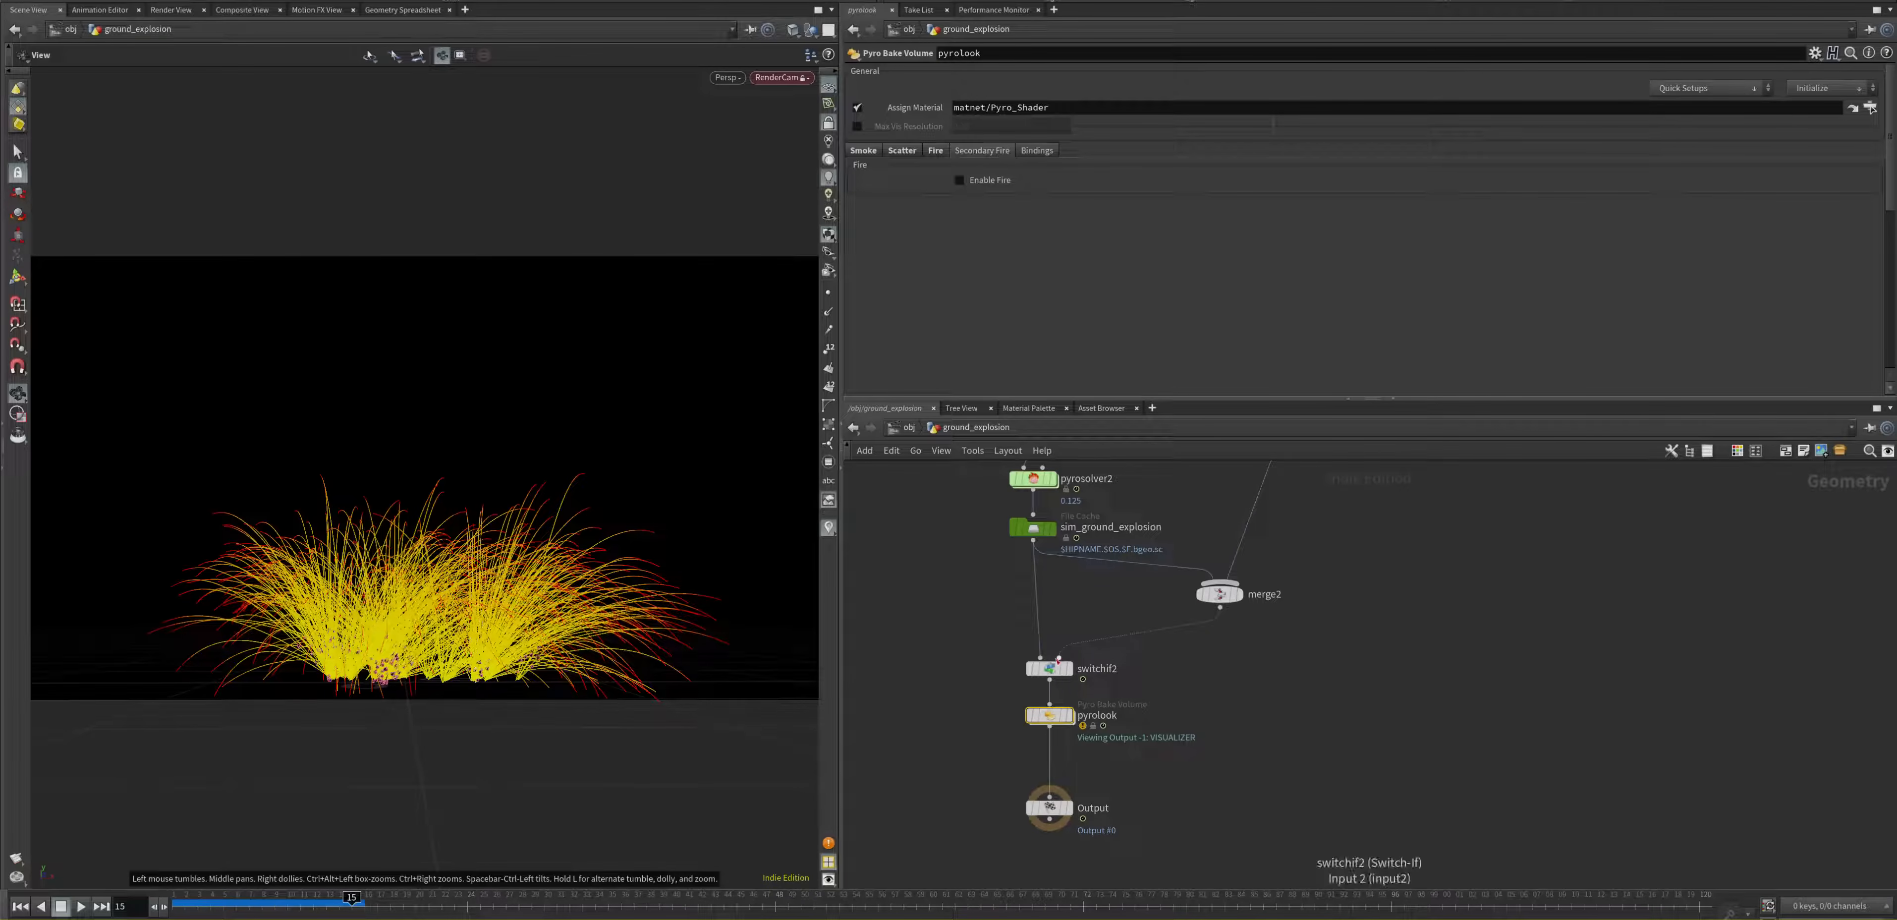
Step: Return to Houdini, preview the pyrolook node in the viewport and set the display back to the Output node
scroll(1058, 659, "up", 2)
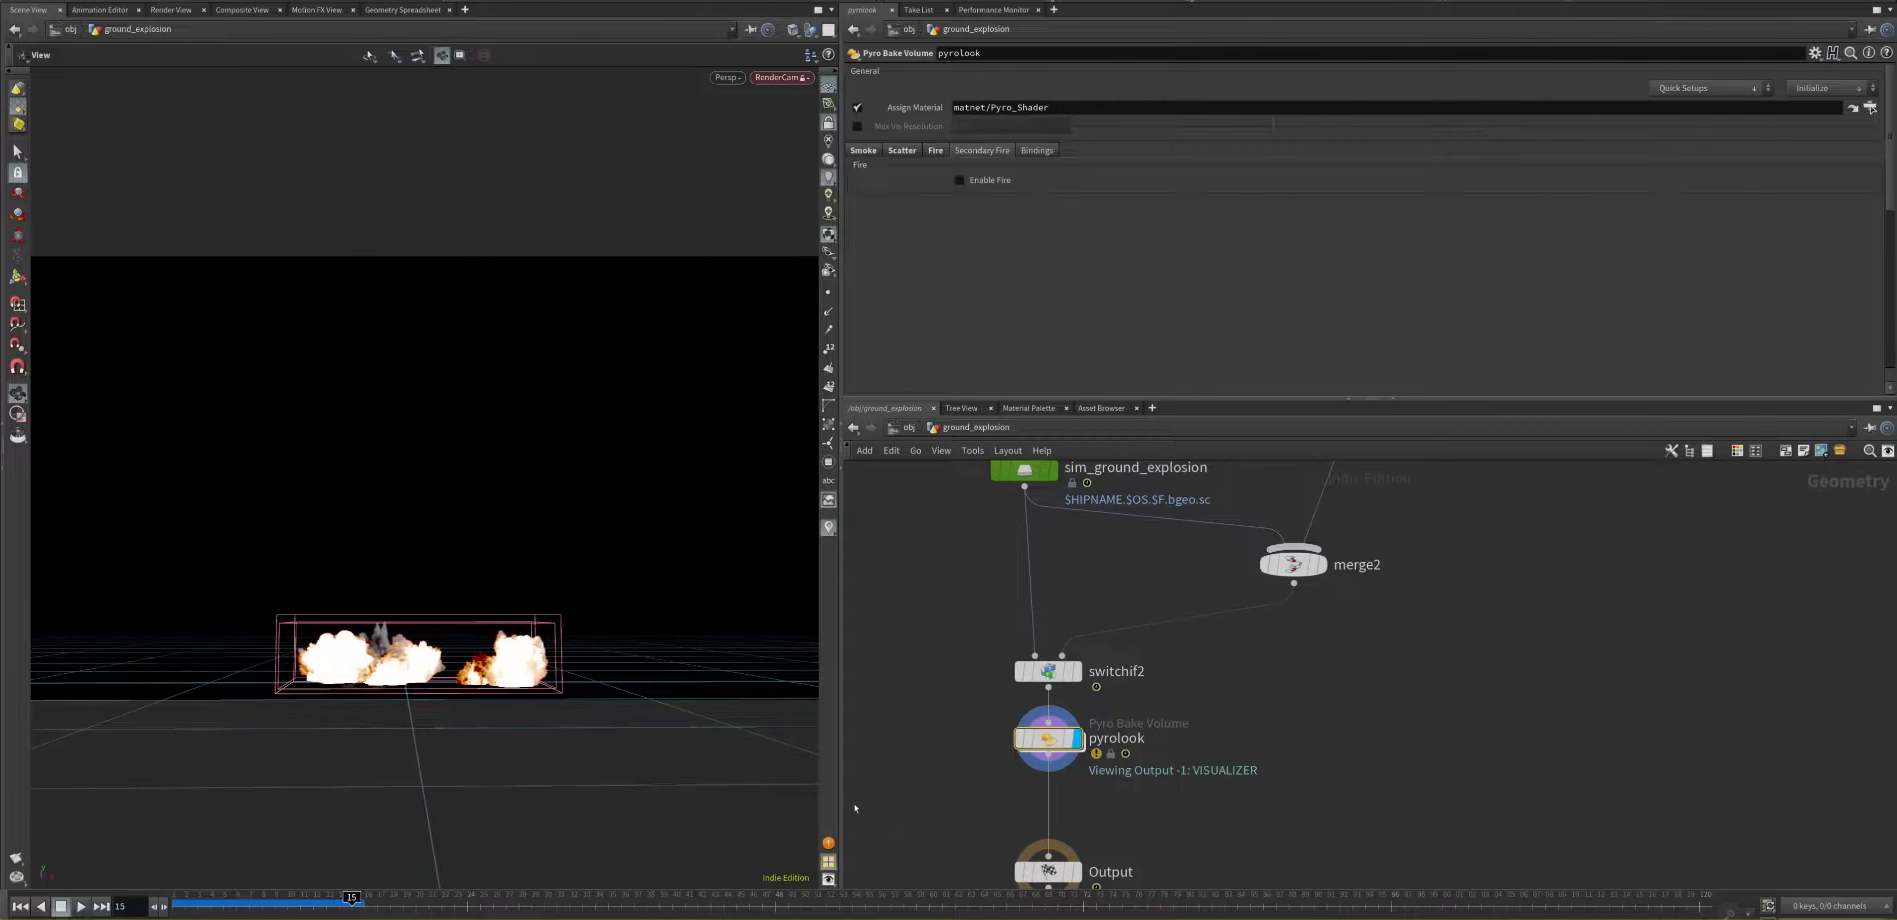
left_click(1078, 872)
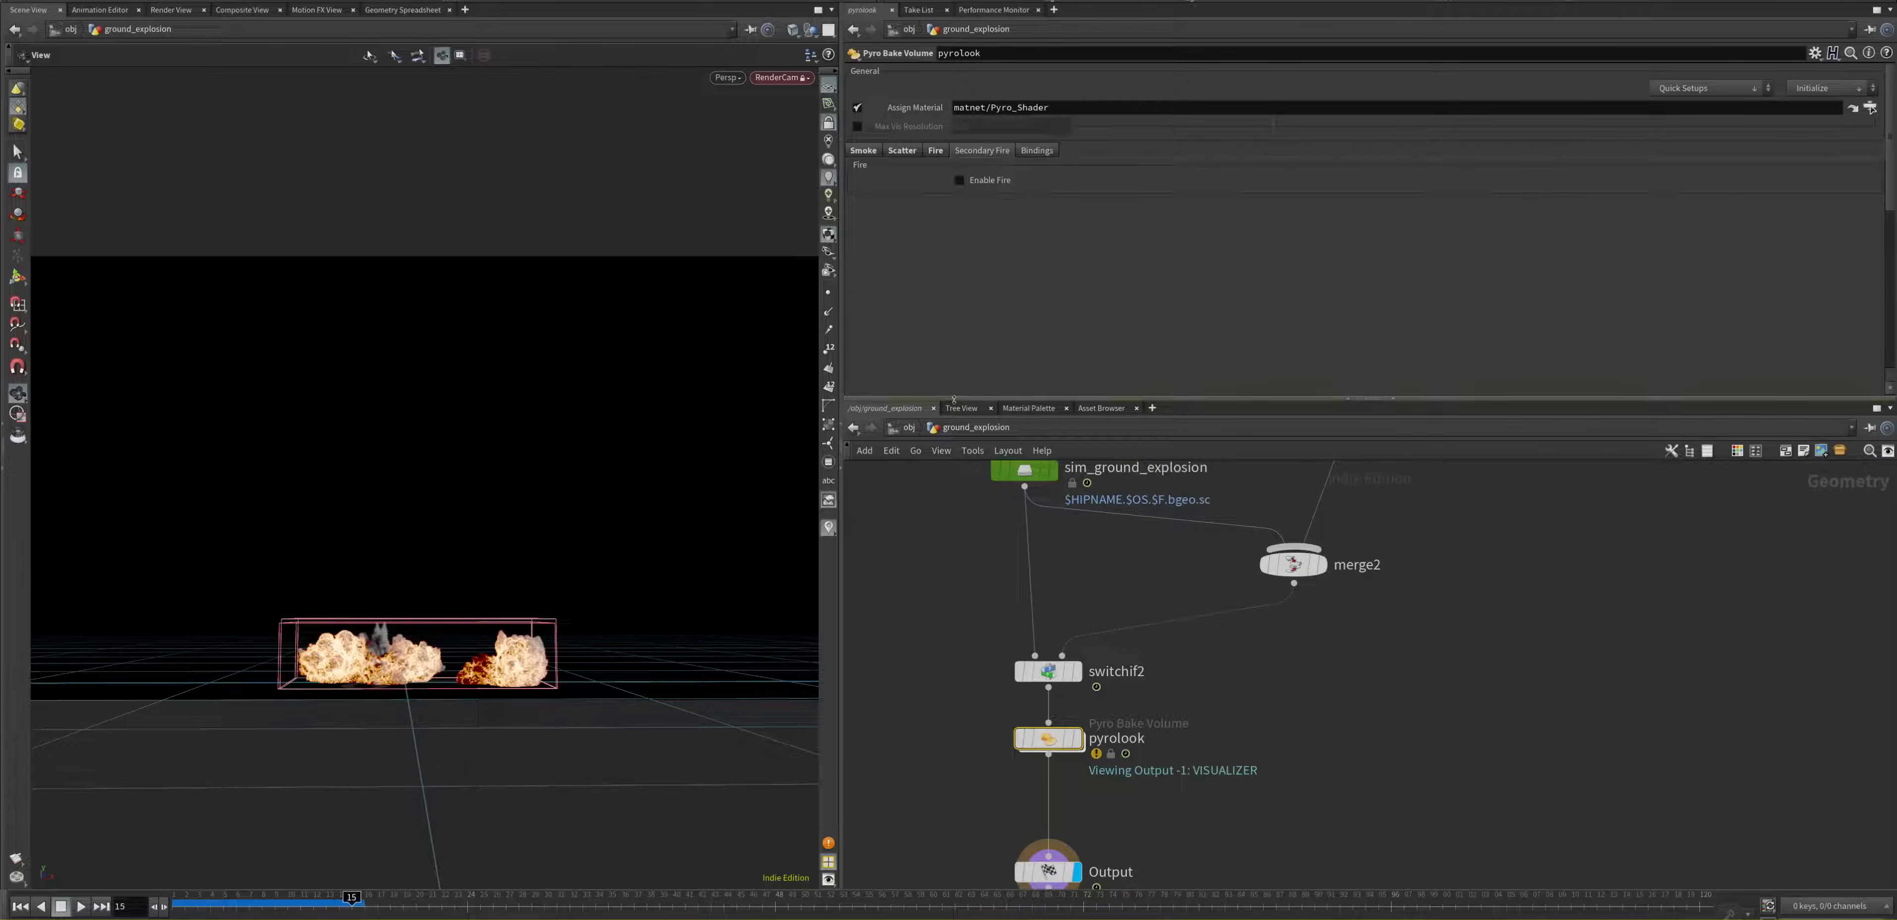
Step: Enlarge the parameter area and review pyrolook's Smoke settings, including the colour of the first point on the Smoke Color Ramp
left_click_drag(948, 400, 942, 638)
left_click(865, 150)
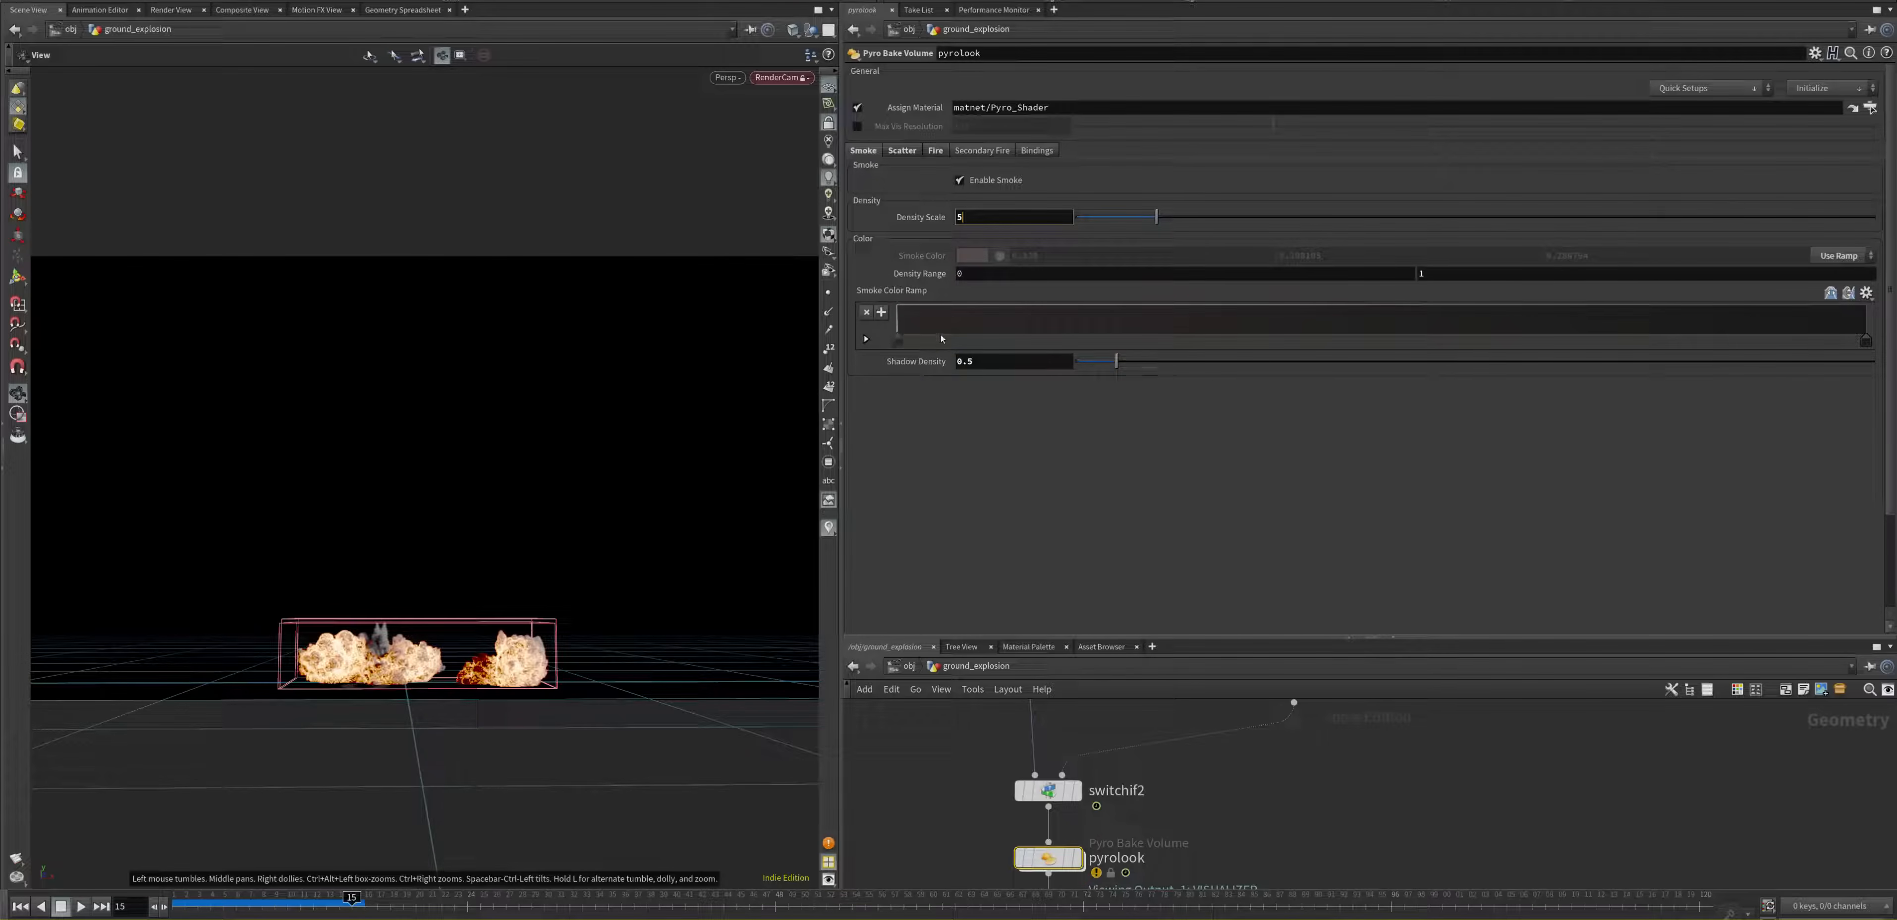
left_click(897, 341)
double_click(897, 341)
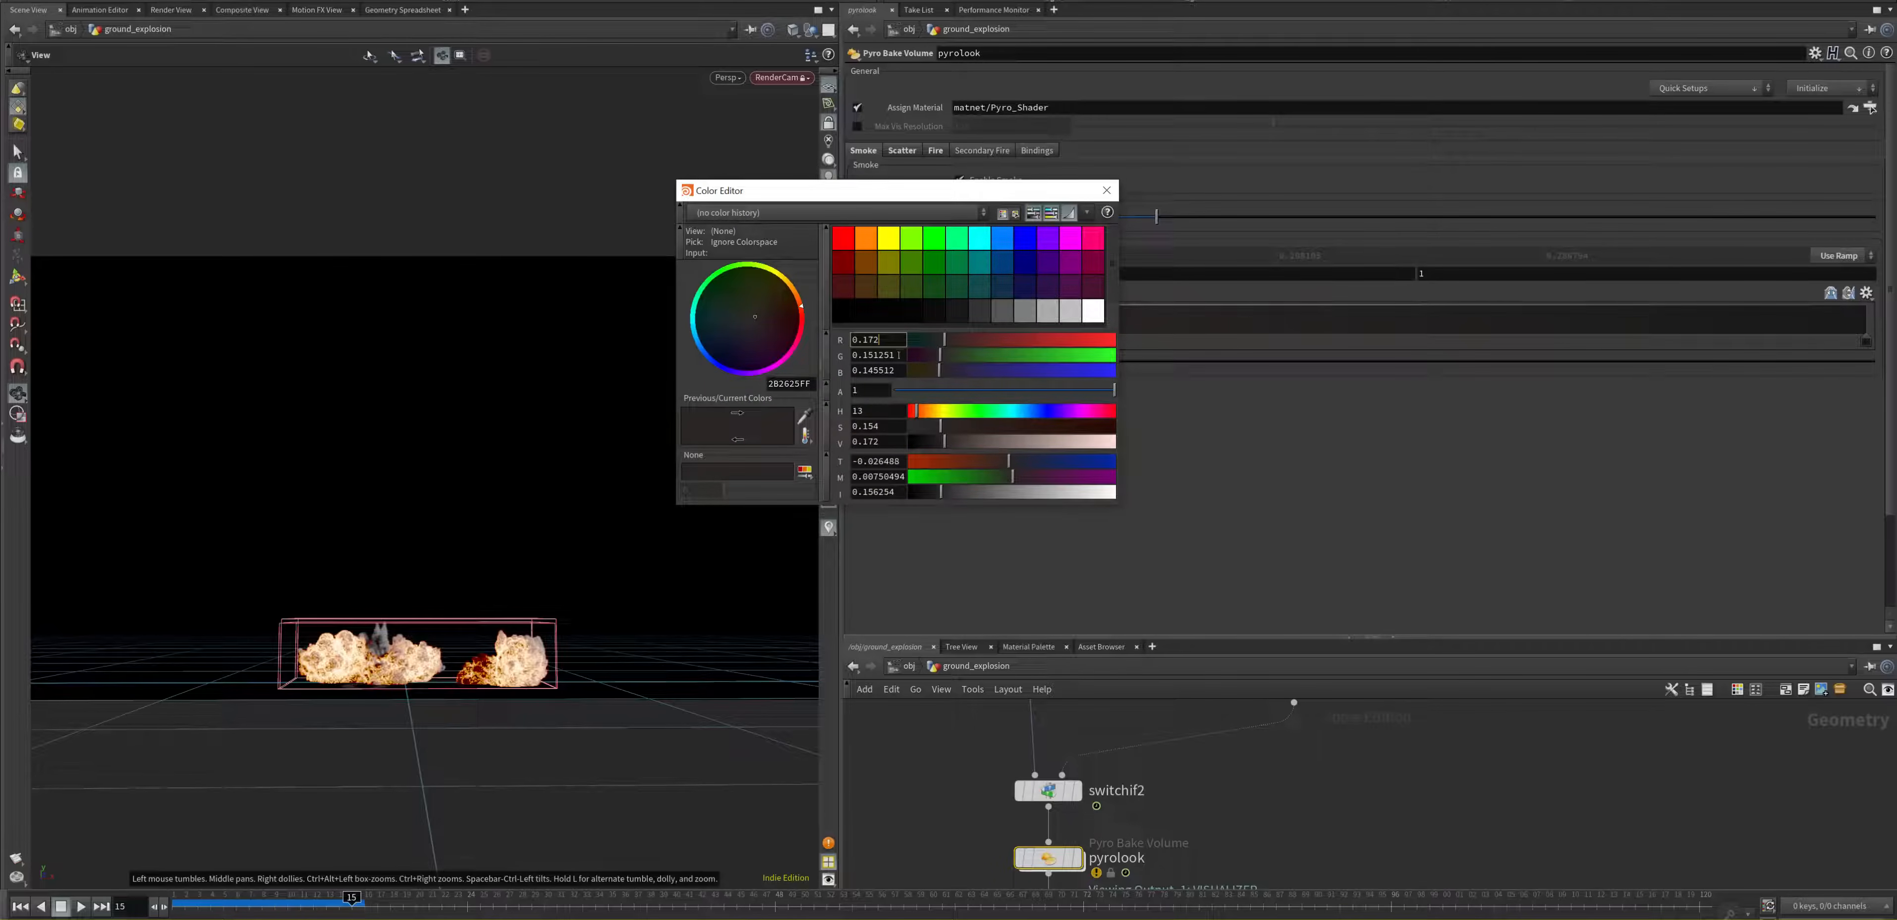
left_click_drag(885, 341, 848, 357)
left_click(1107, 191)
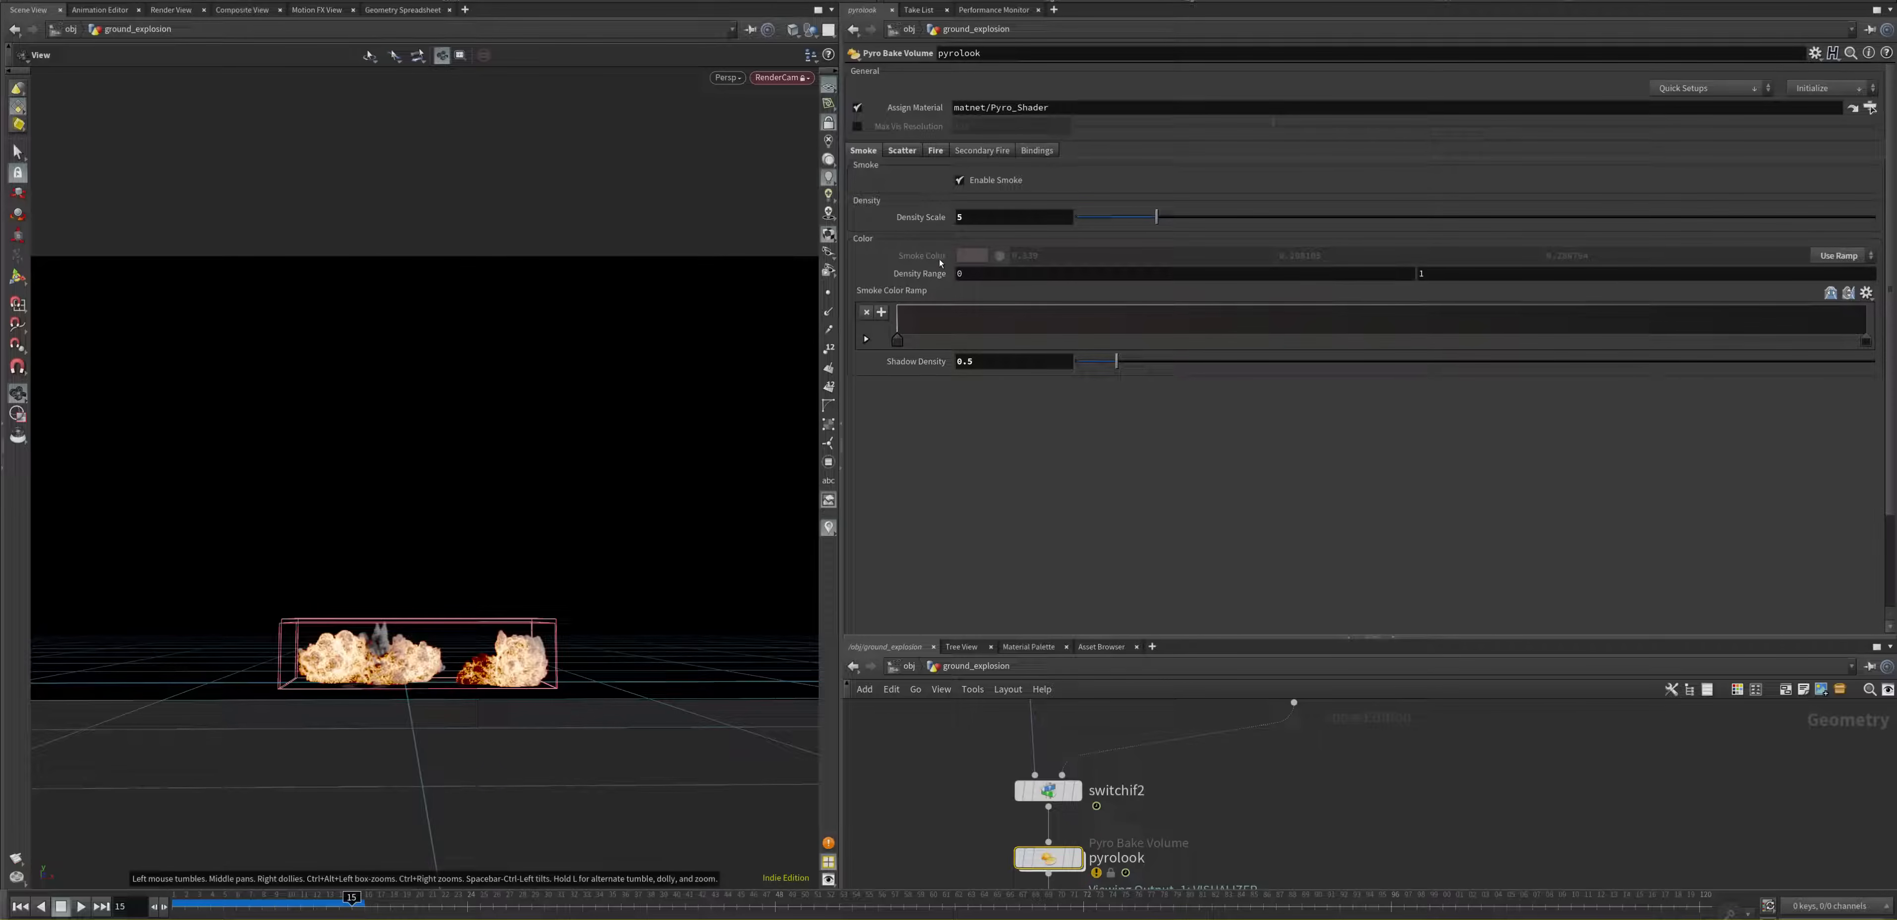
Step: Try a Scatter intensity scale of 1450 on pyrolook, and restore it to 450
left_click(903, 151)
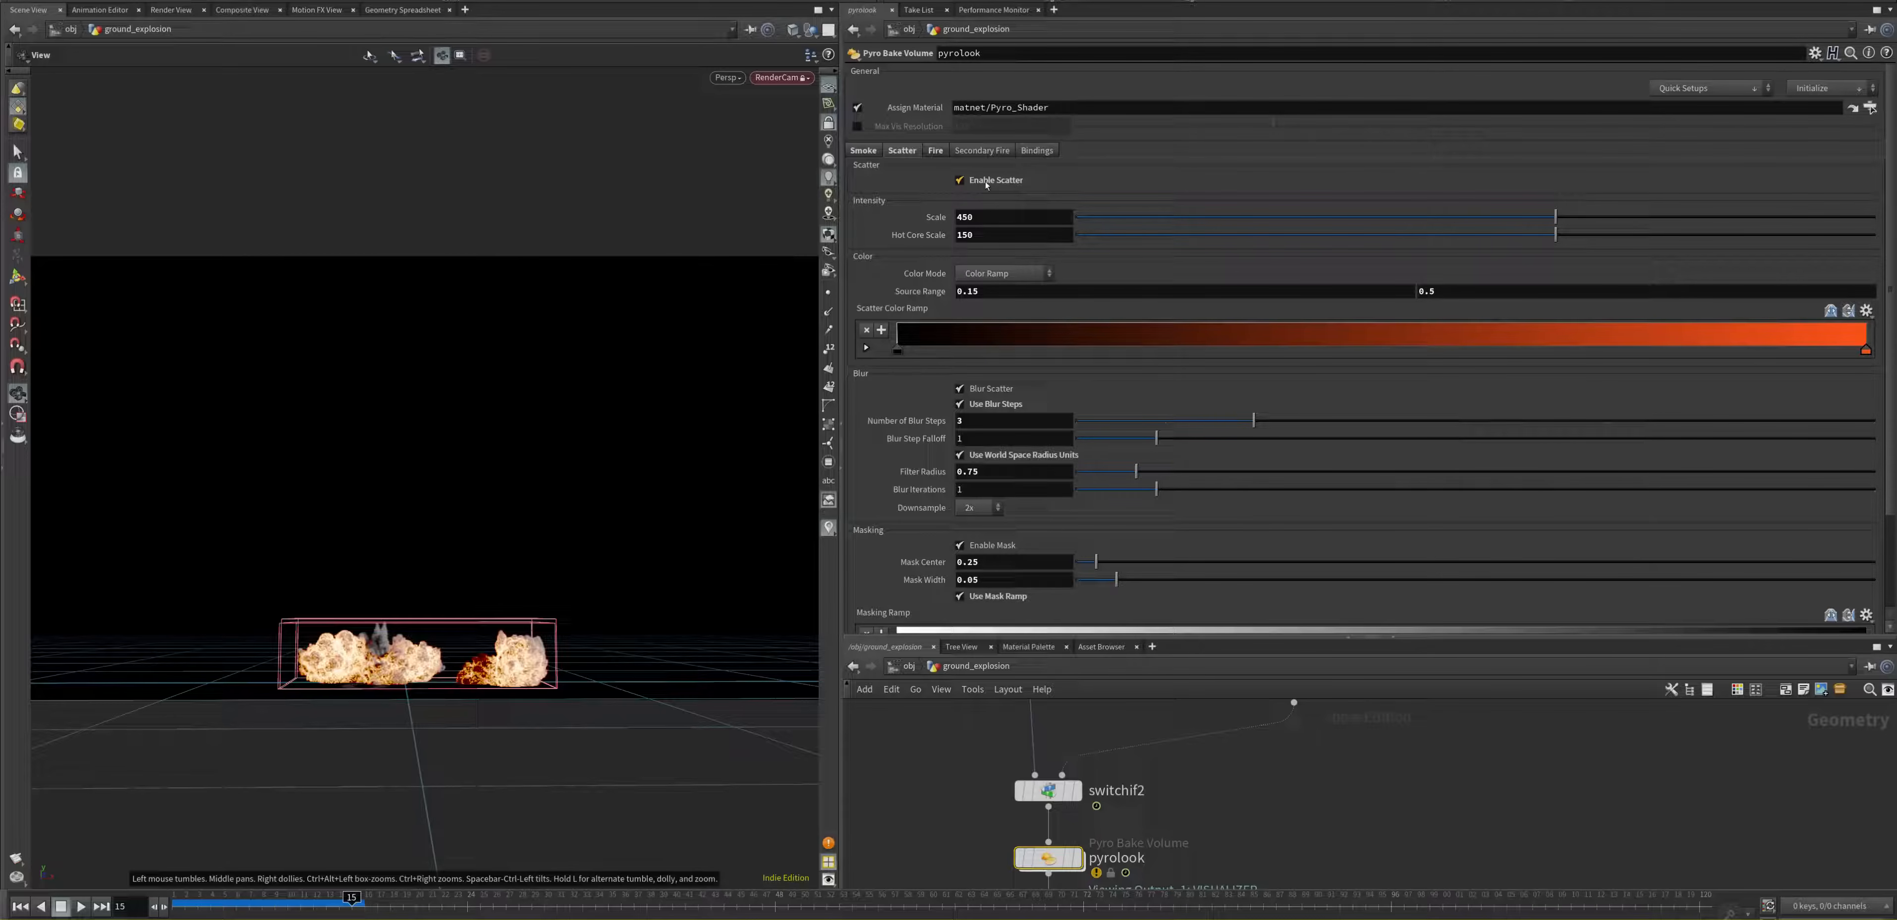
mouse_move(987, 185)
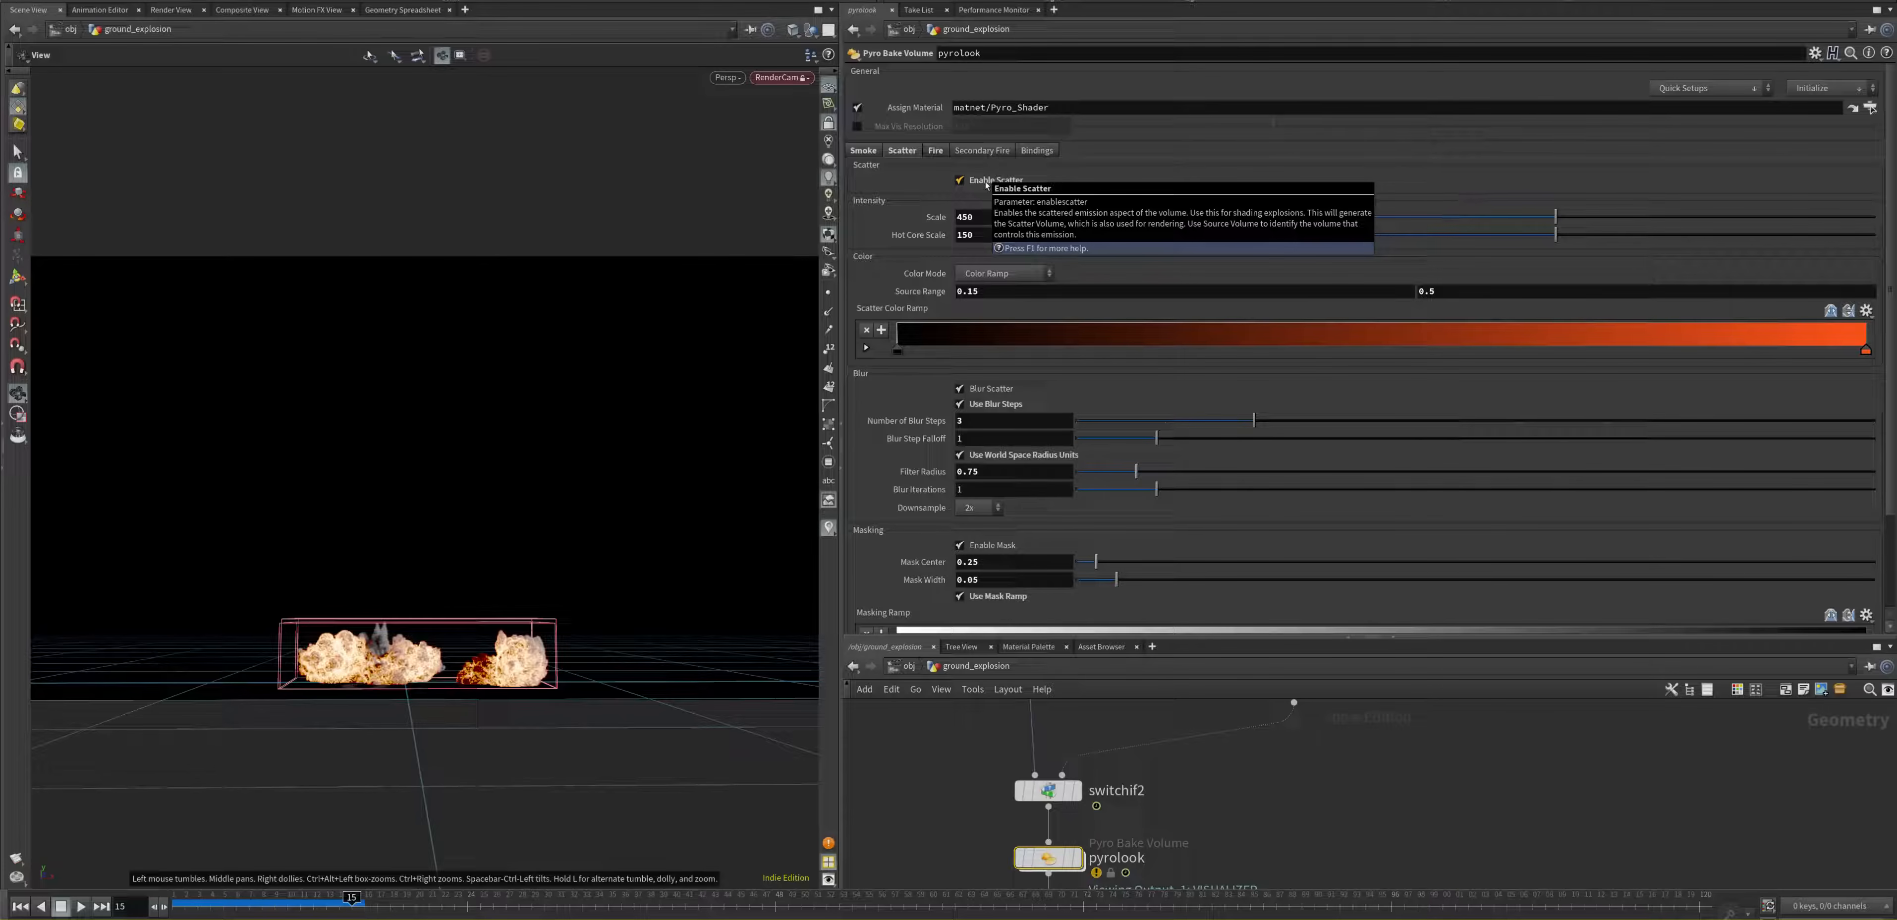
left_click(959, 216)
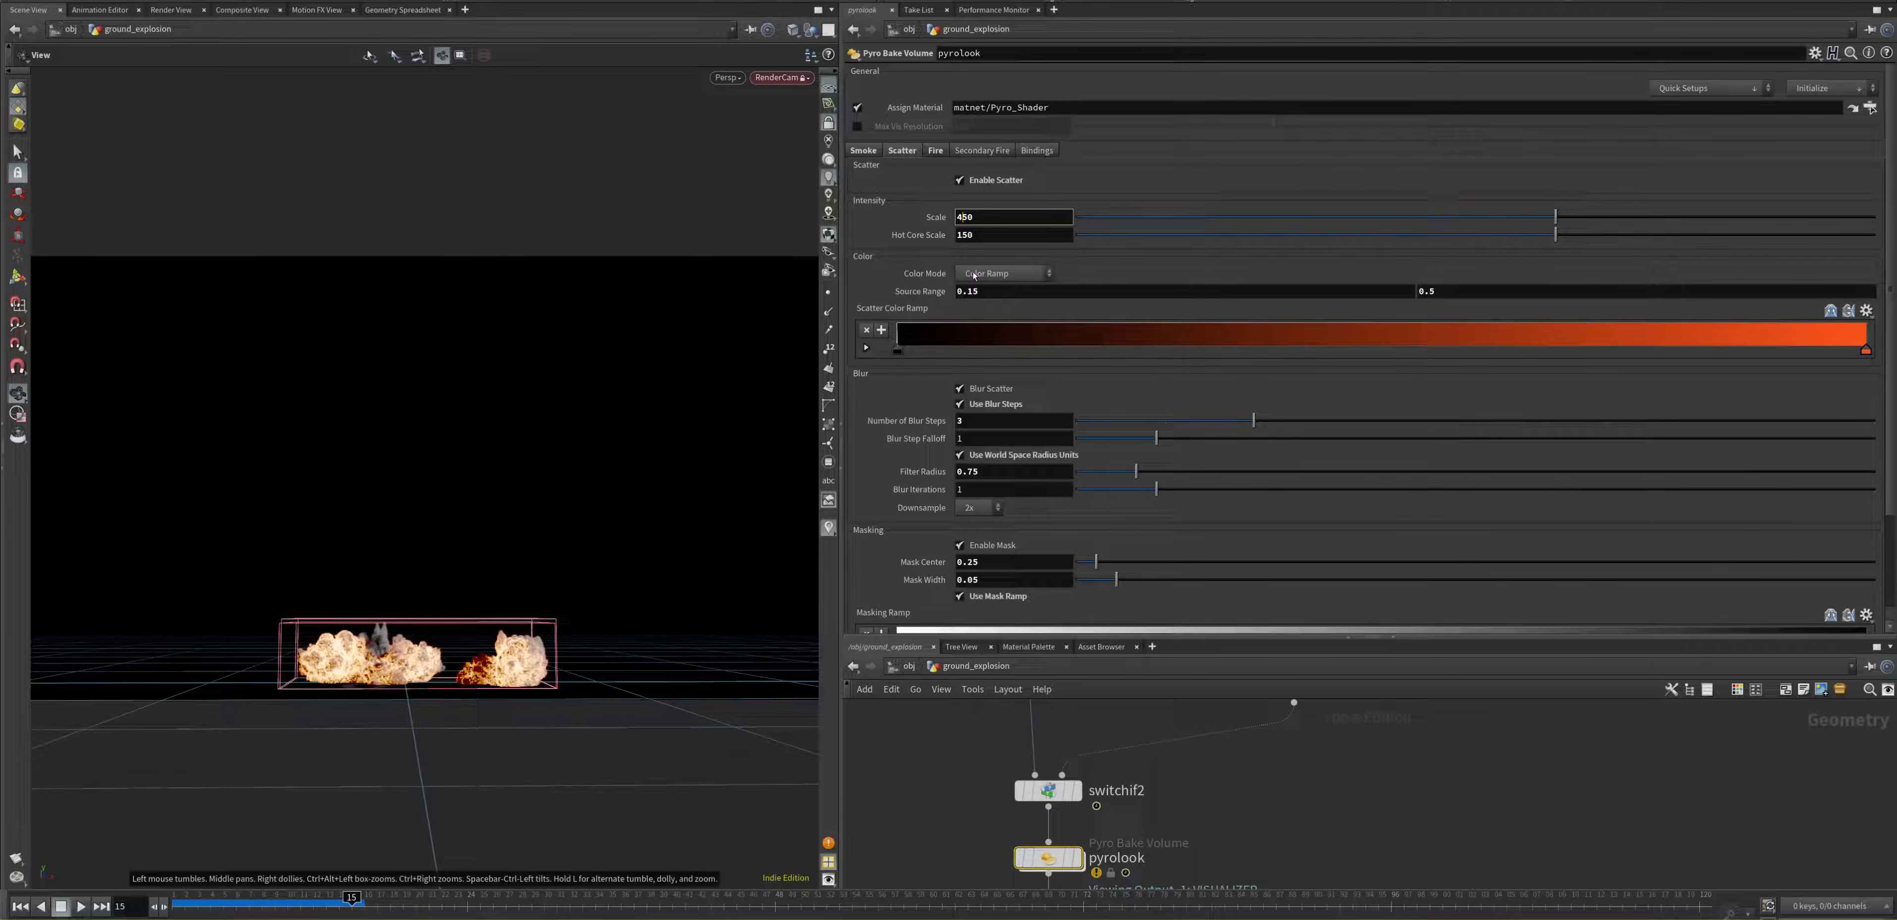
type("1")
left_click(998, 236)
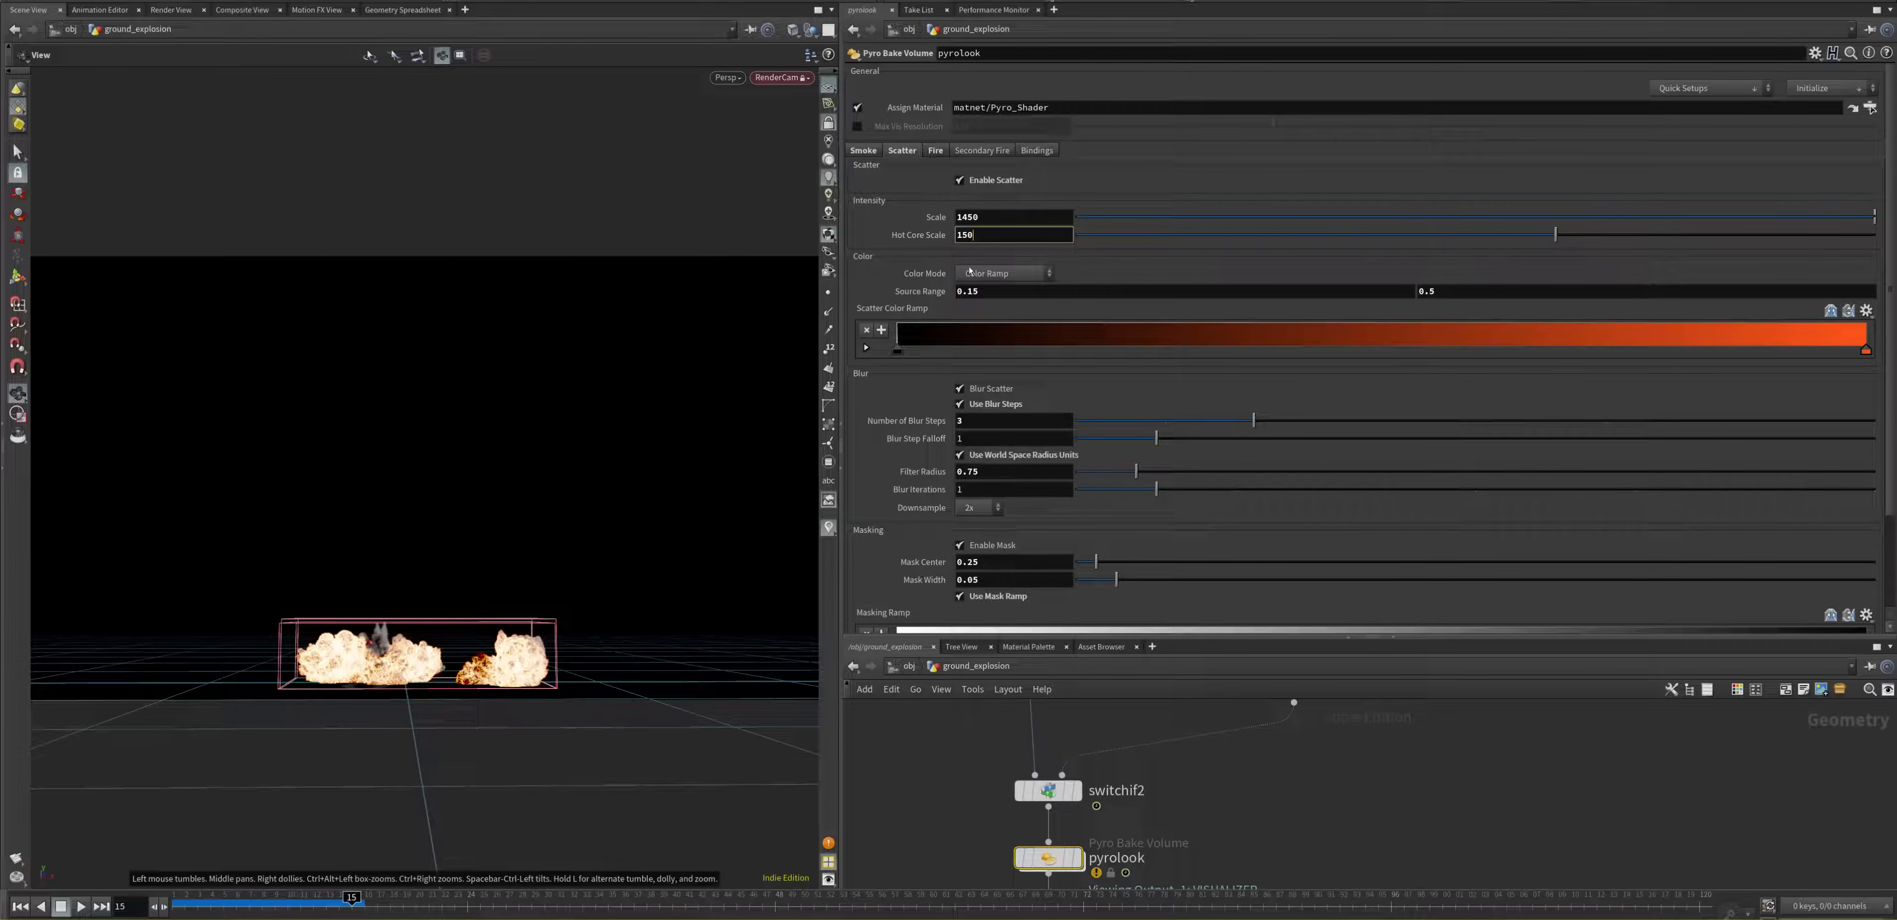
left_click(961, 216)
key("BackSpace")
key("Return")
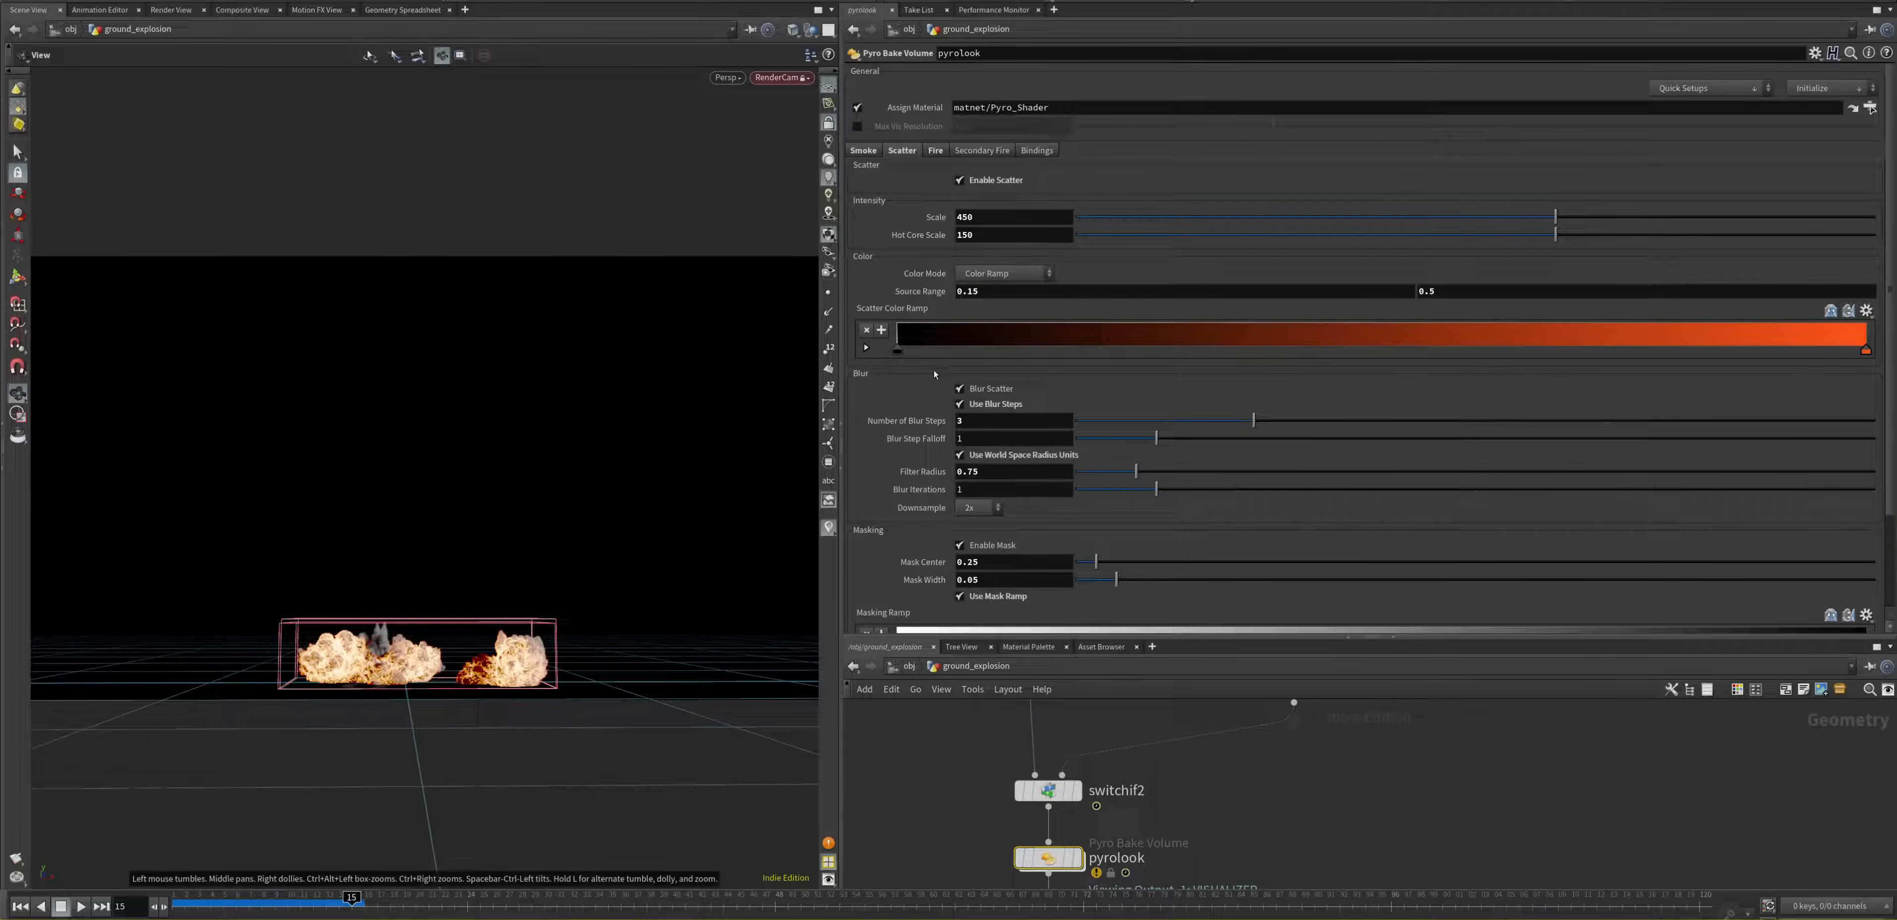
Step: Check the render view briefly and return to the scene view
left_click(169, 11)
left_click(402, 36)
left_click(402, 72)
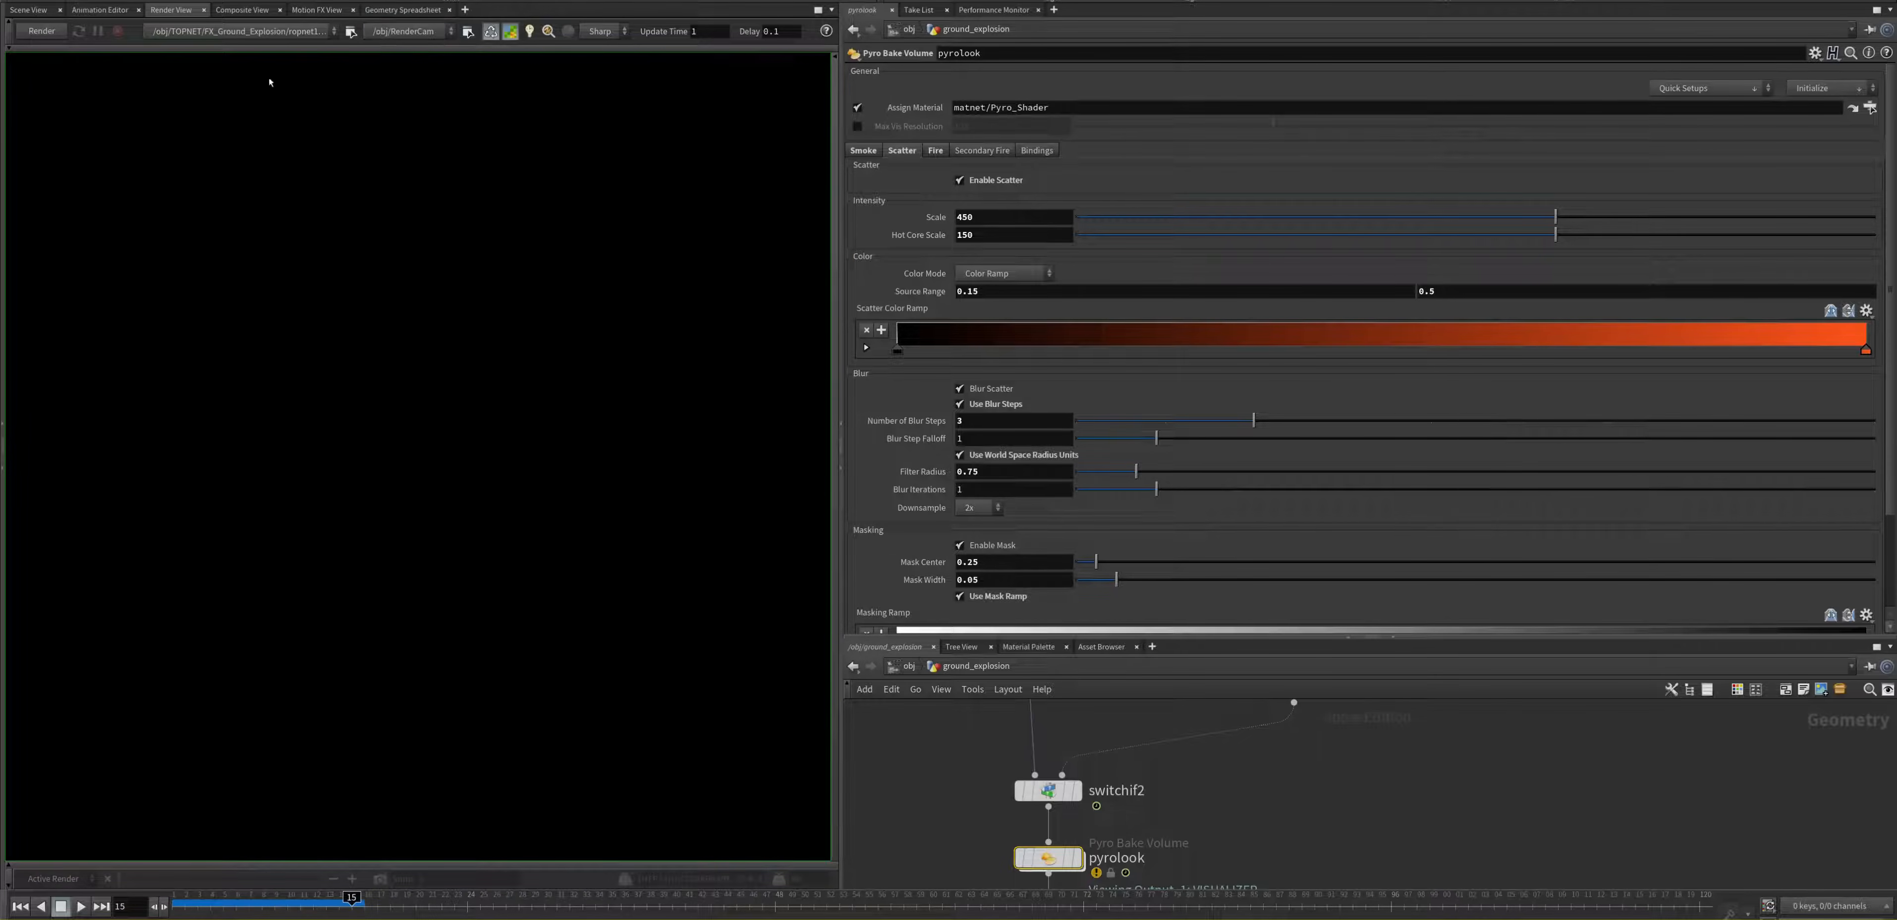
left_click(53, 11)
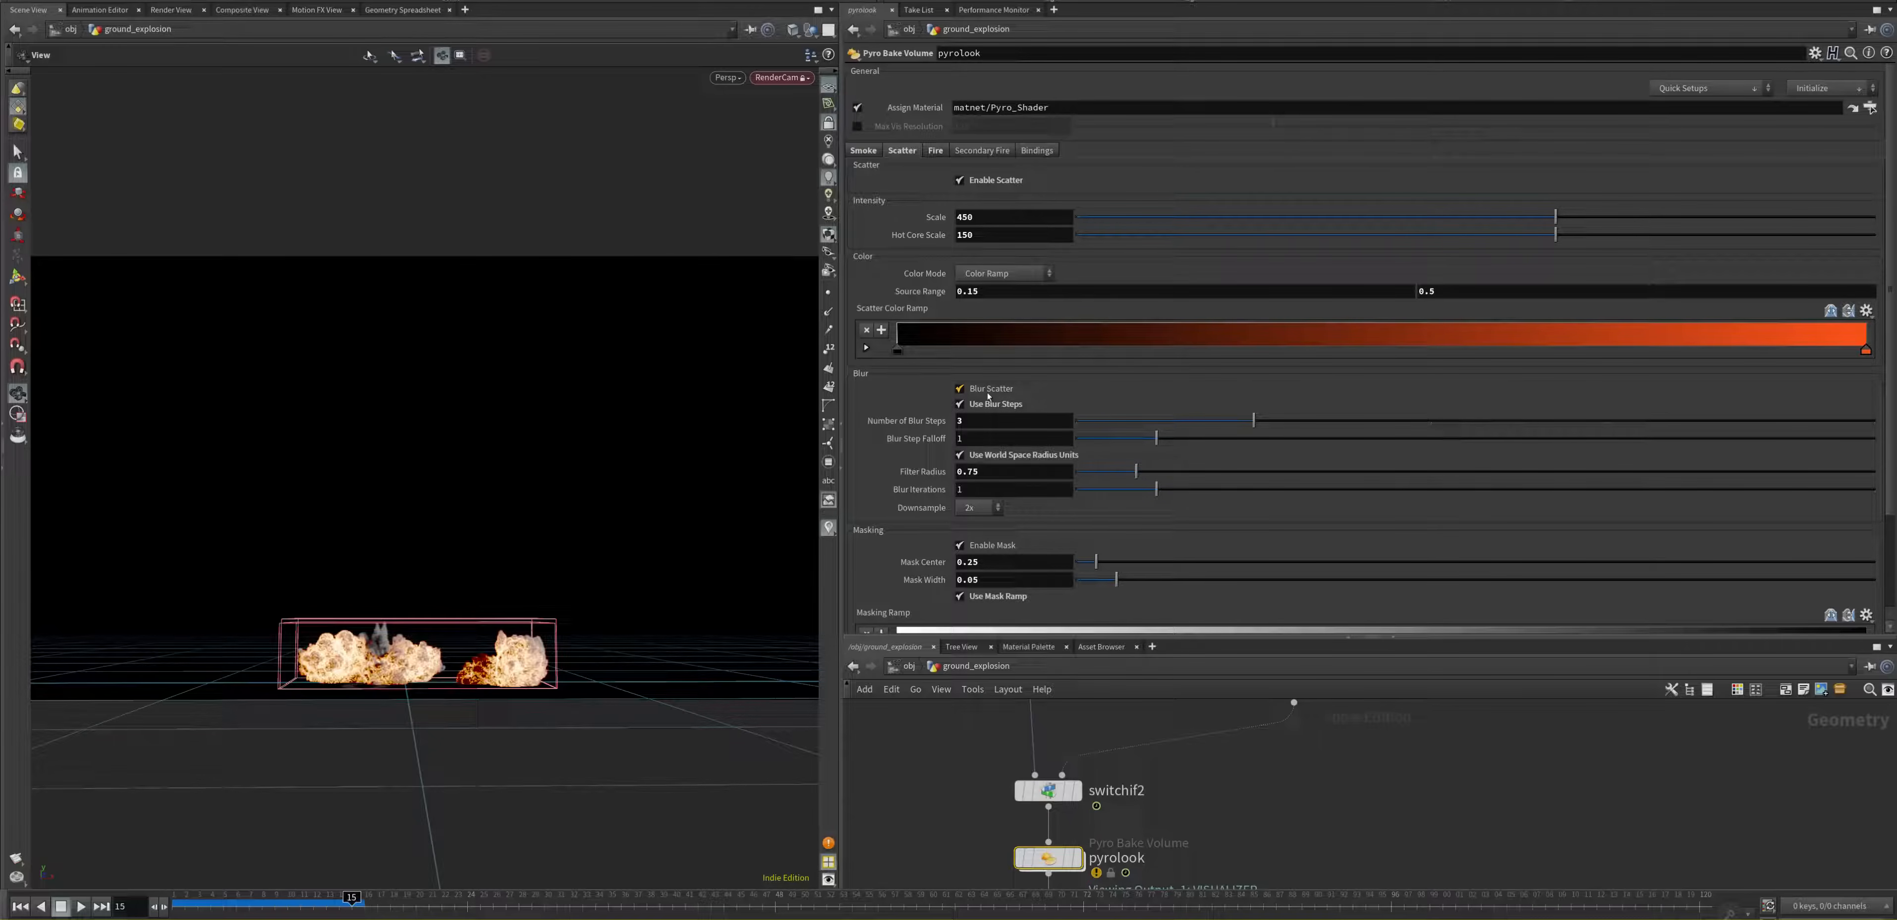
Step: Turn Blur Scatter off and back on to compare the explosion with and without it
left_click(959, 389)
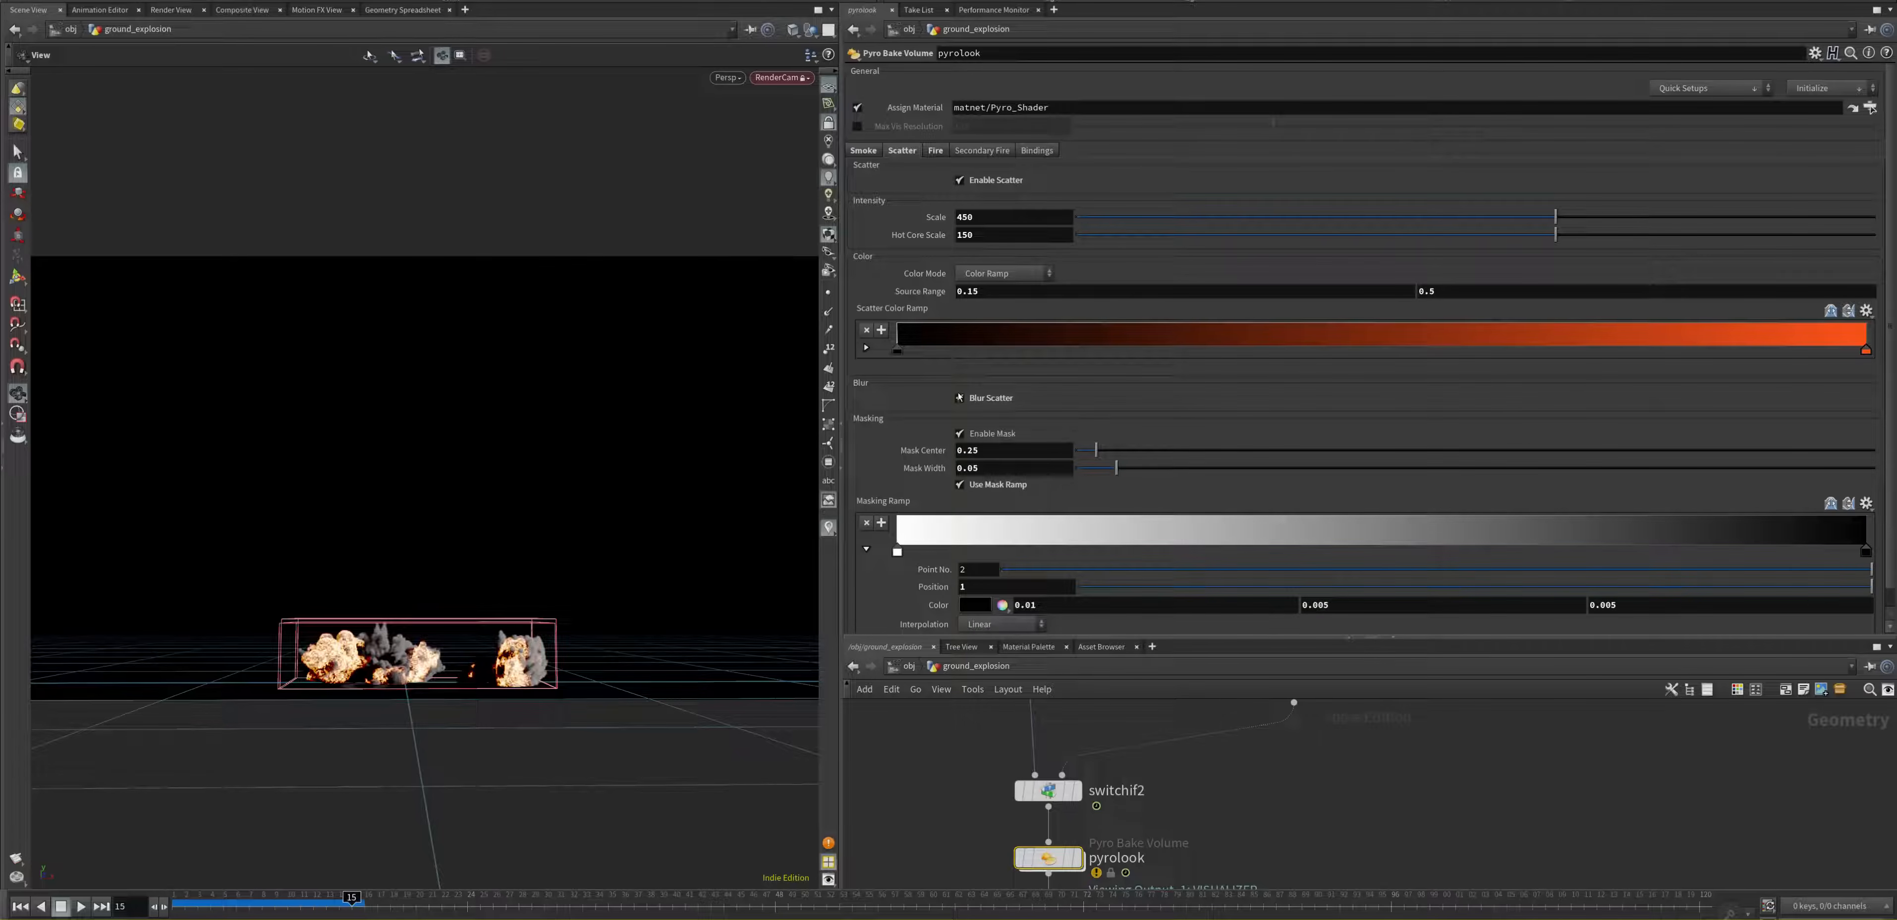
left_click(960, 397)
left_click(959, 397)
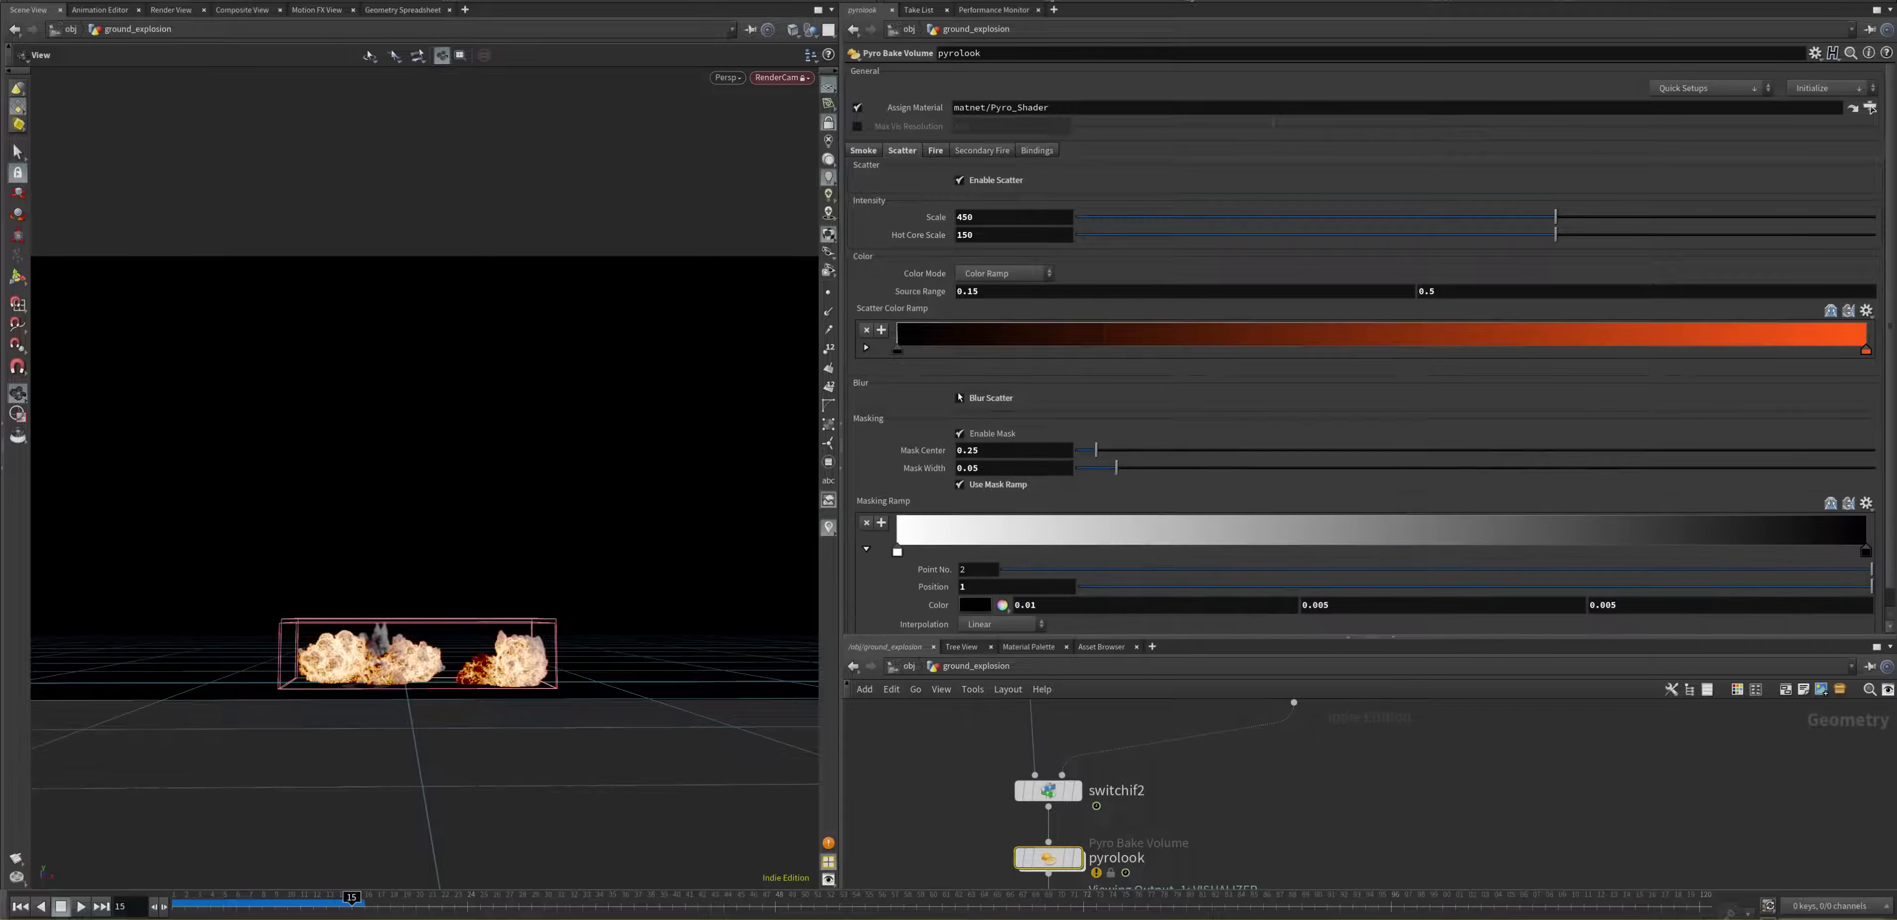
left_click(959, 397)
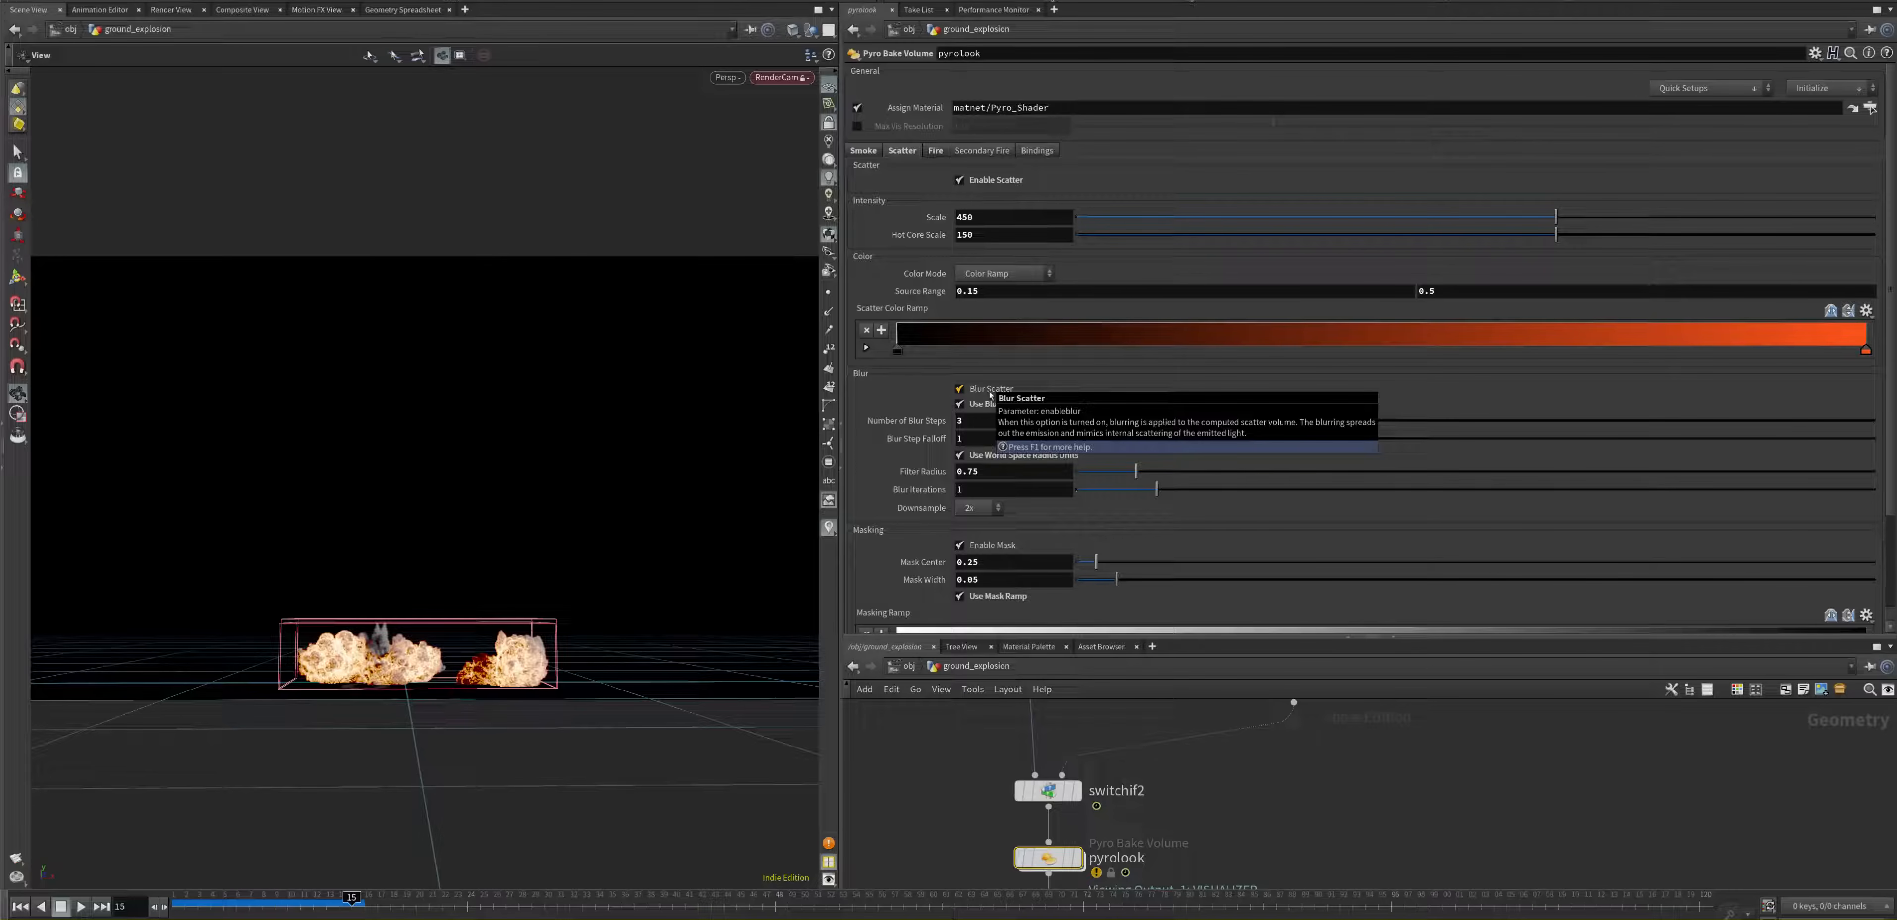
Step: Review the number of blur steps, the blur step falloff and the masking parameters of the Scatter settings
left_click(963, 420)
left_click(964, 436)
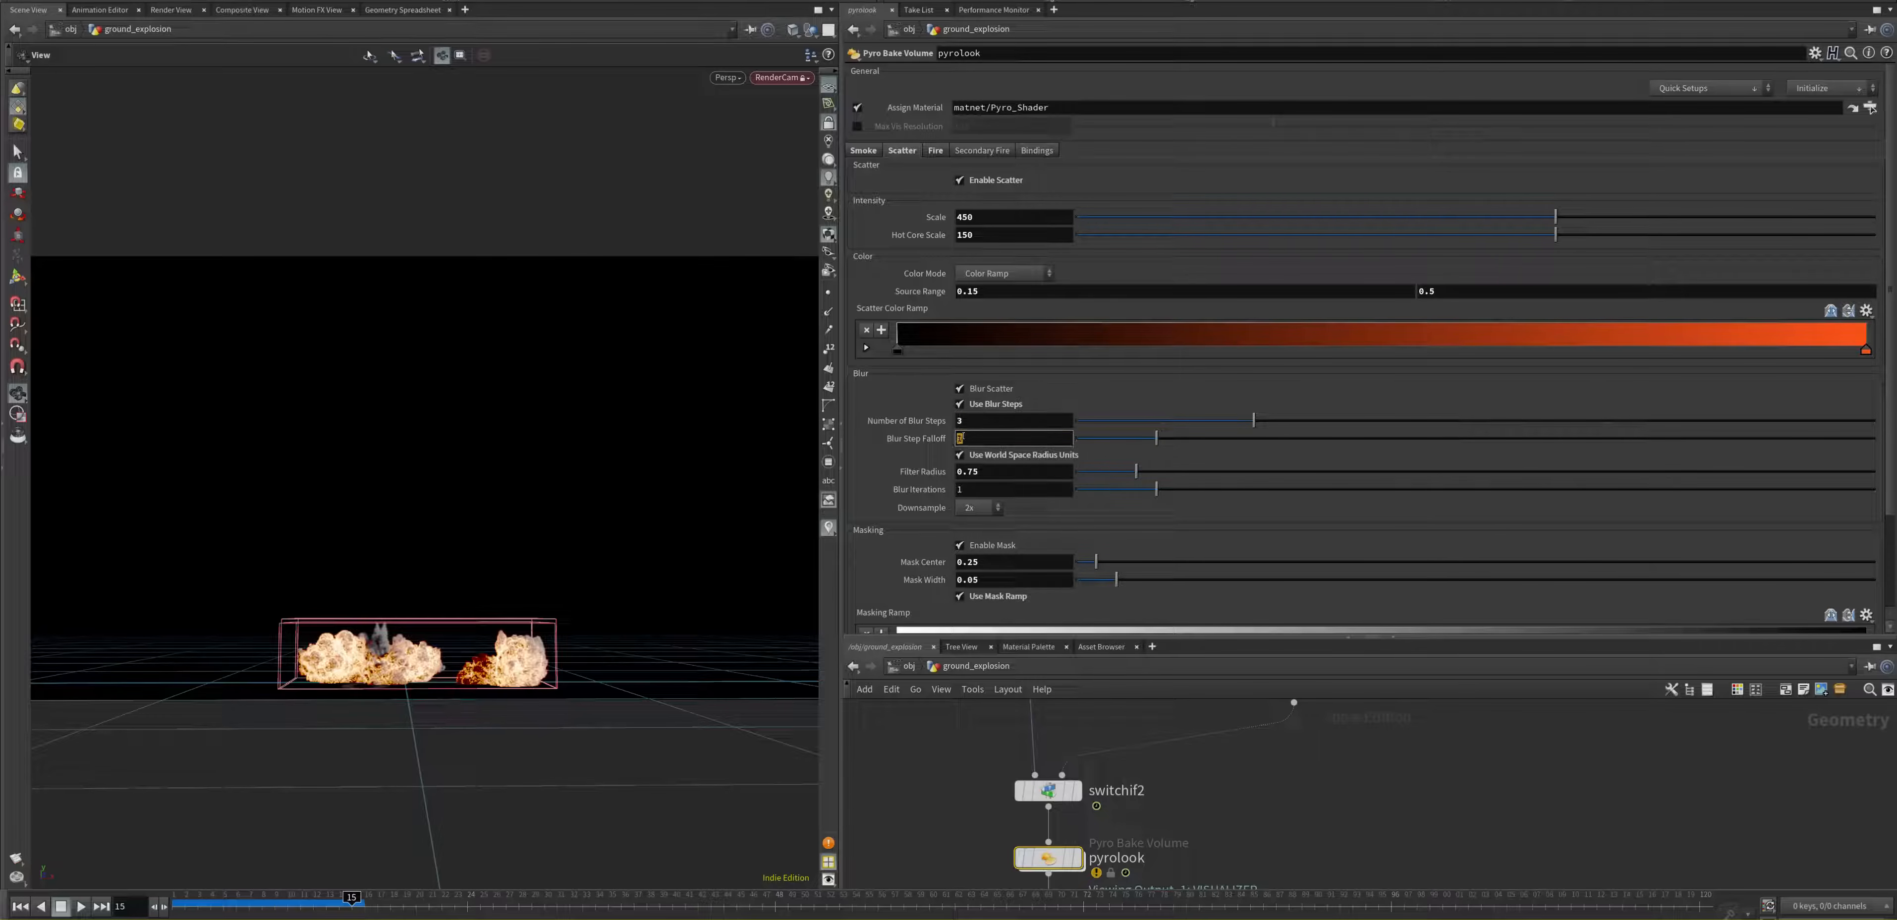
scroll(1034, 550, "down", 3)
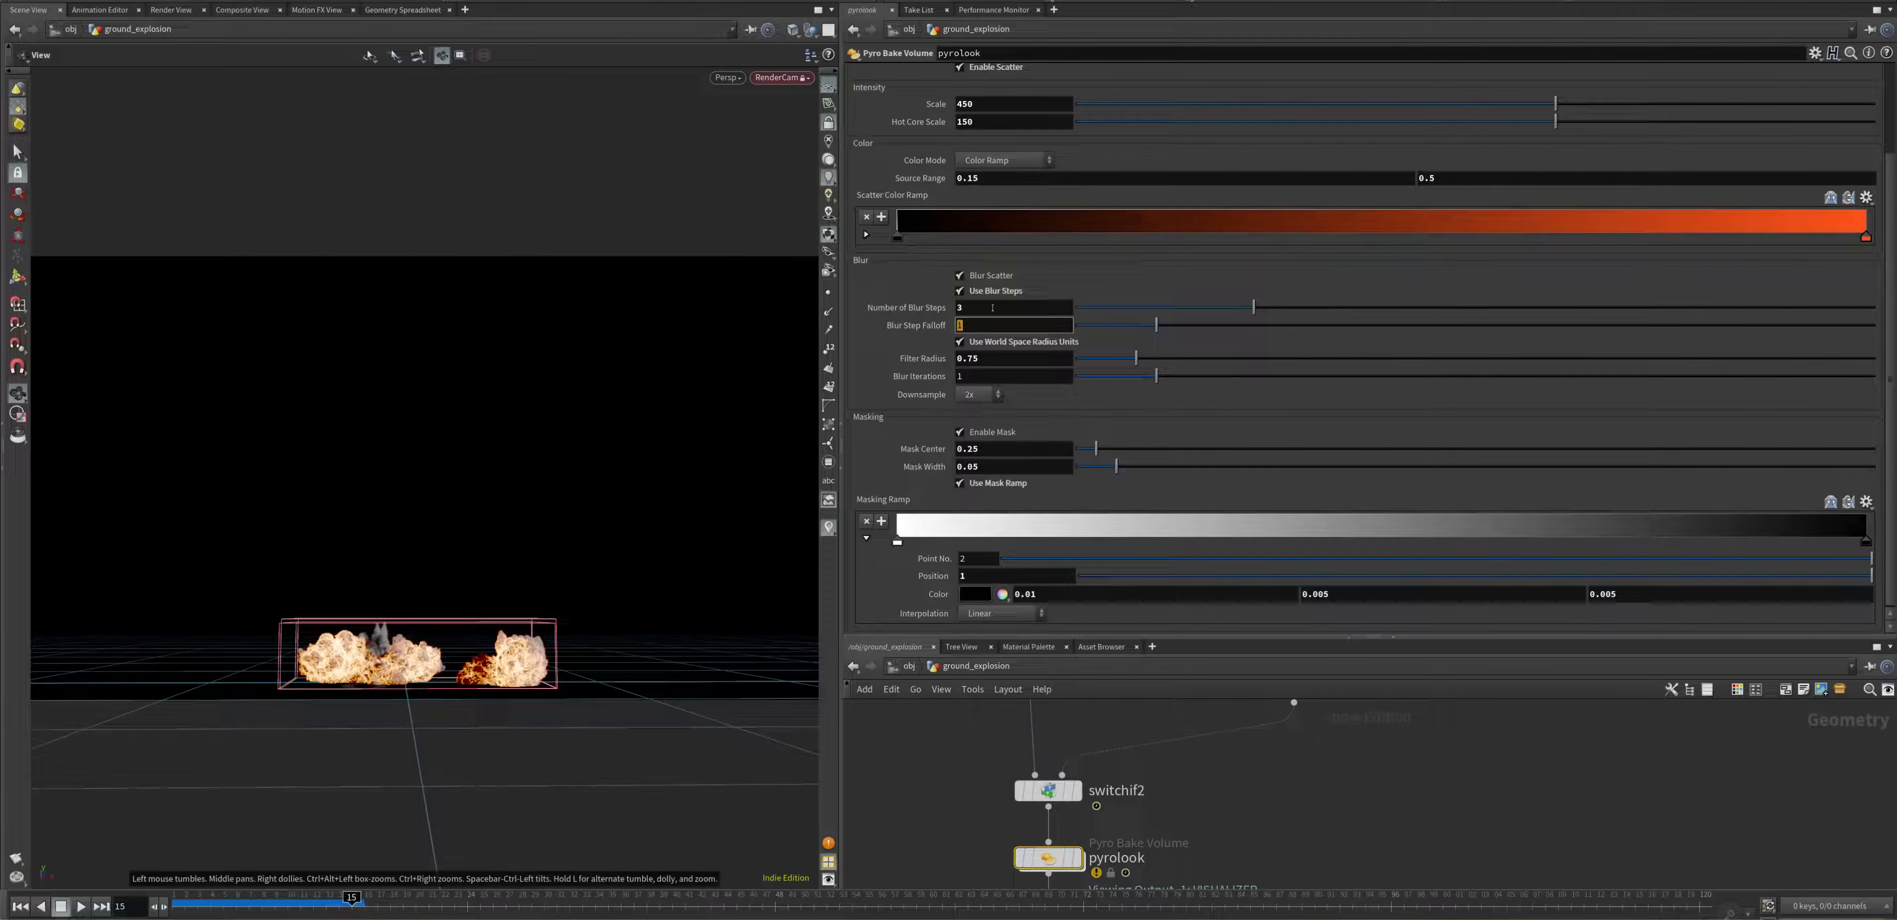
scroll(1068, 362, "up", 3)
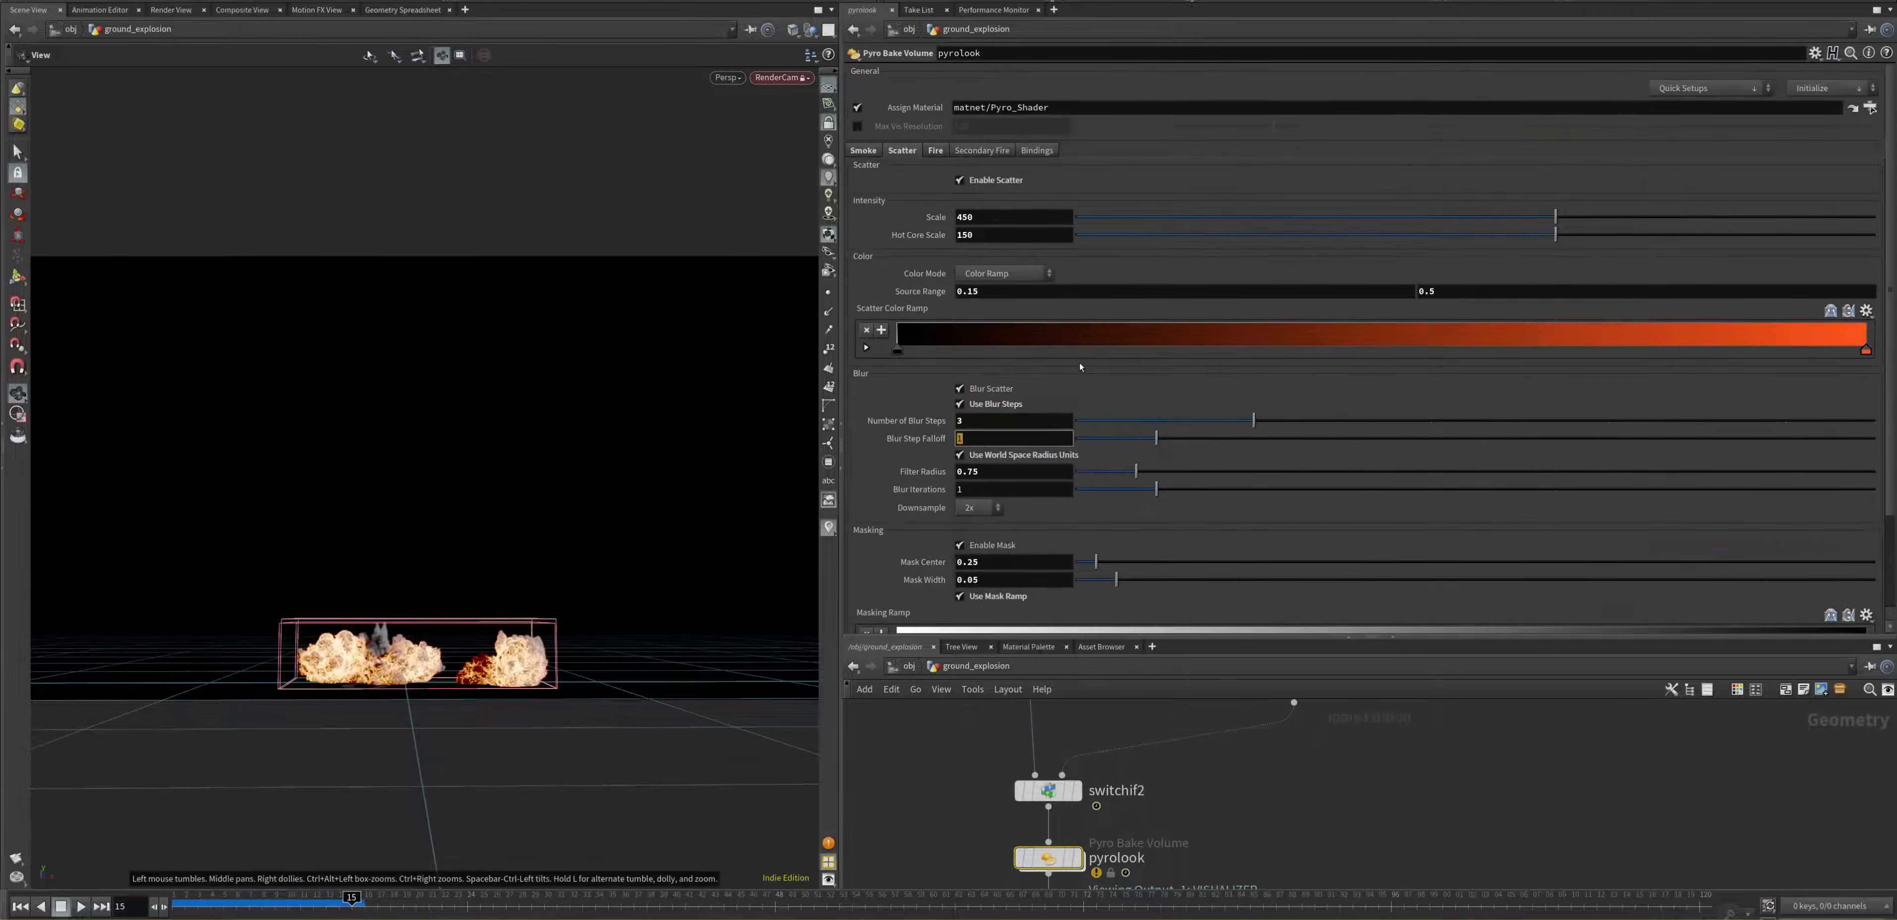
Step: Set pyrolook's Fire intensity scale to 1450 and inspect the explosion from a higher angle
left_click(936, 150)
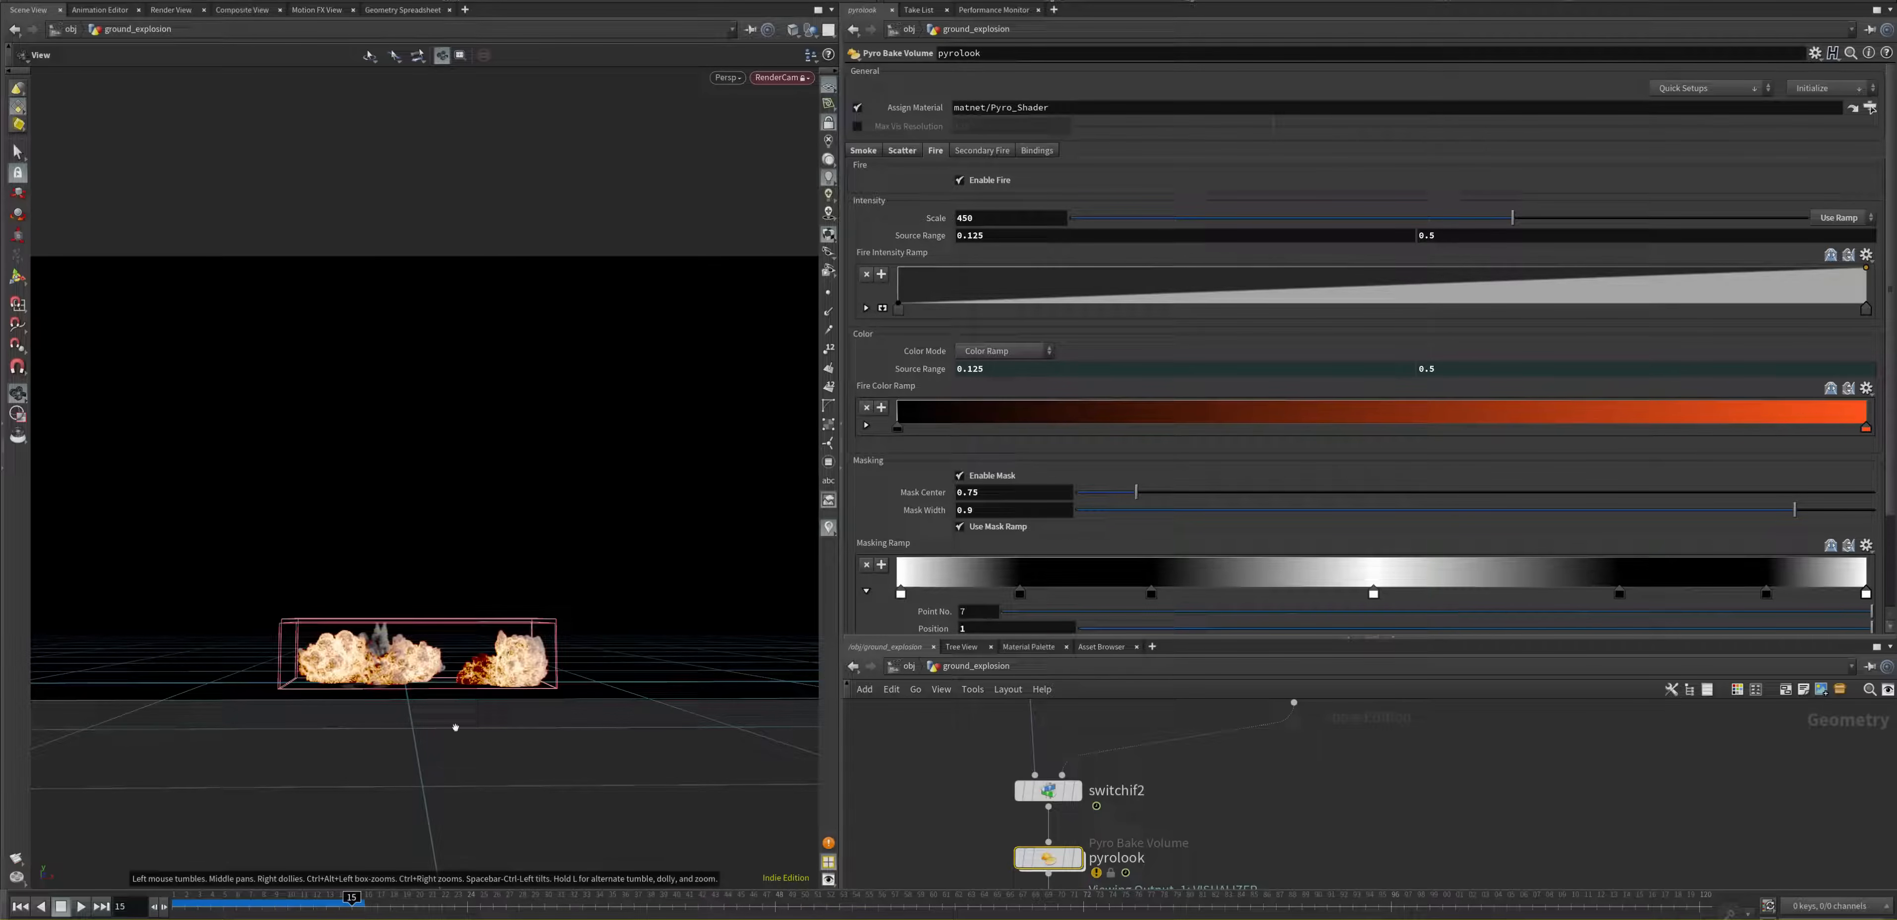
left_click_drag(404, 649, 417, 615)
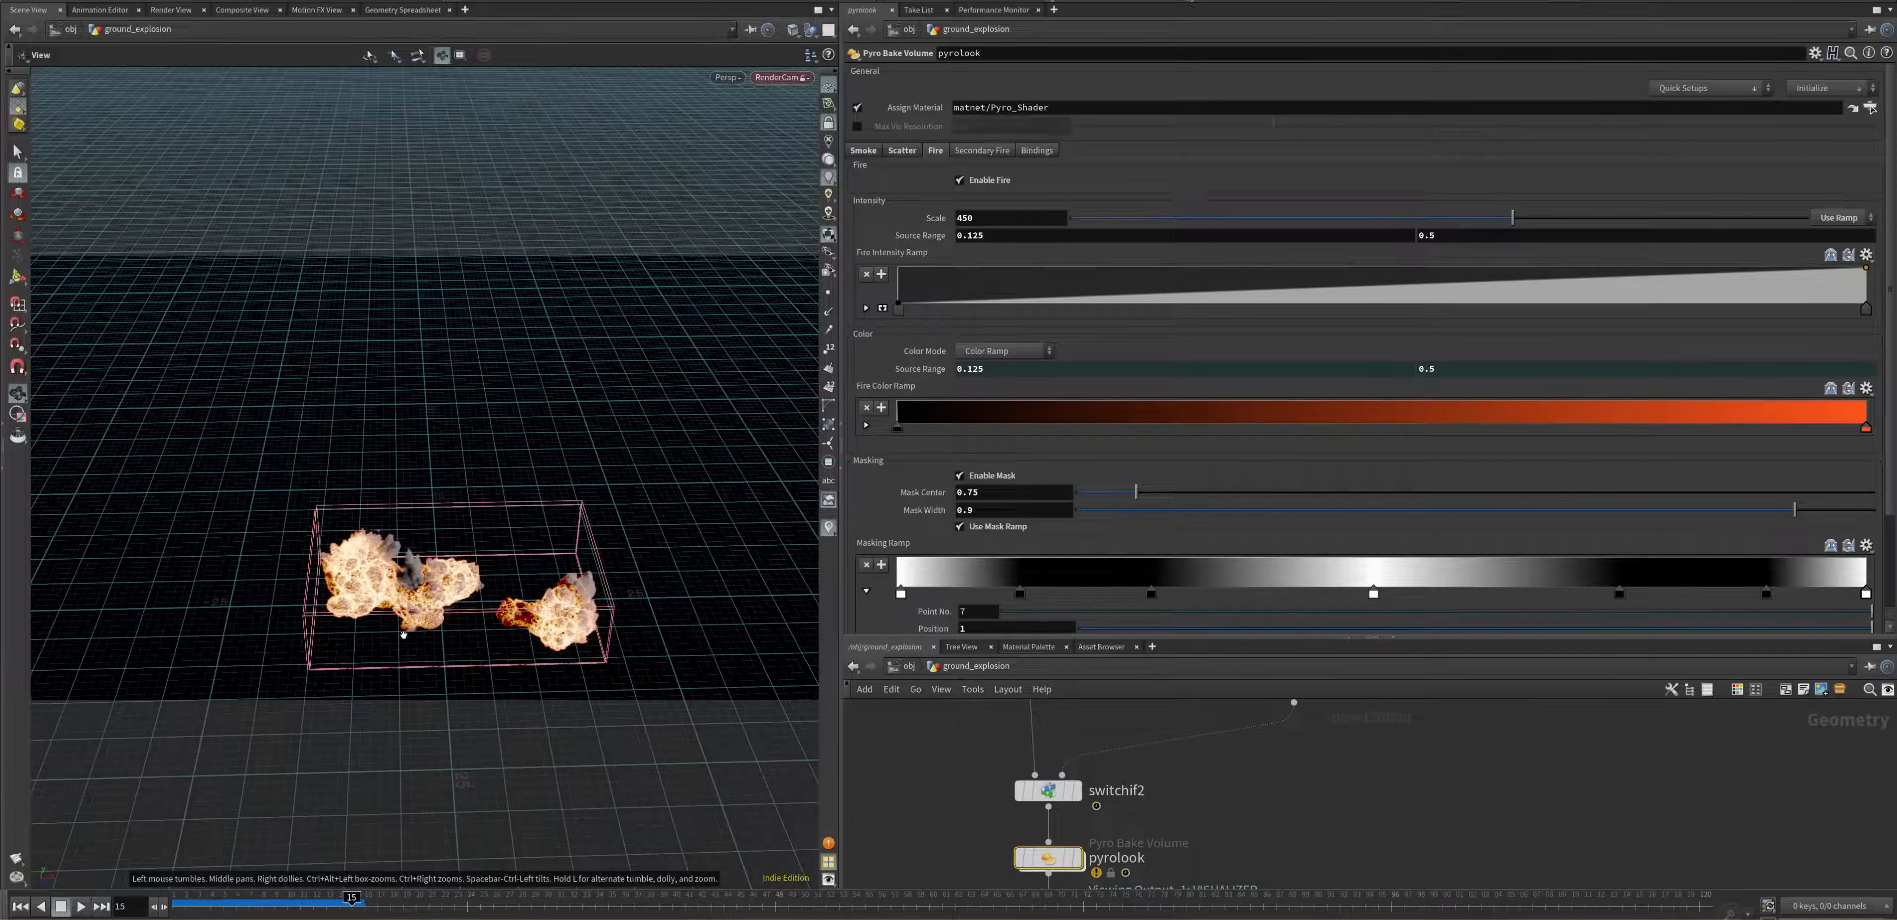
left_click(957, 217)
type("1")
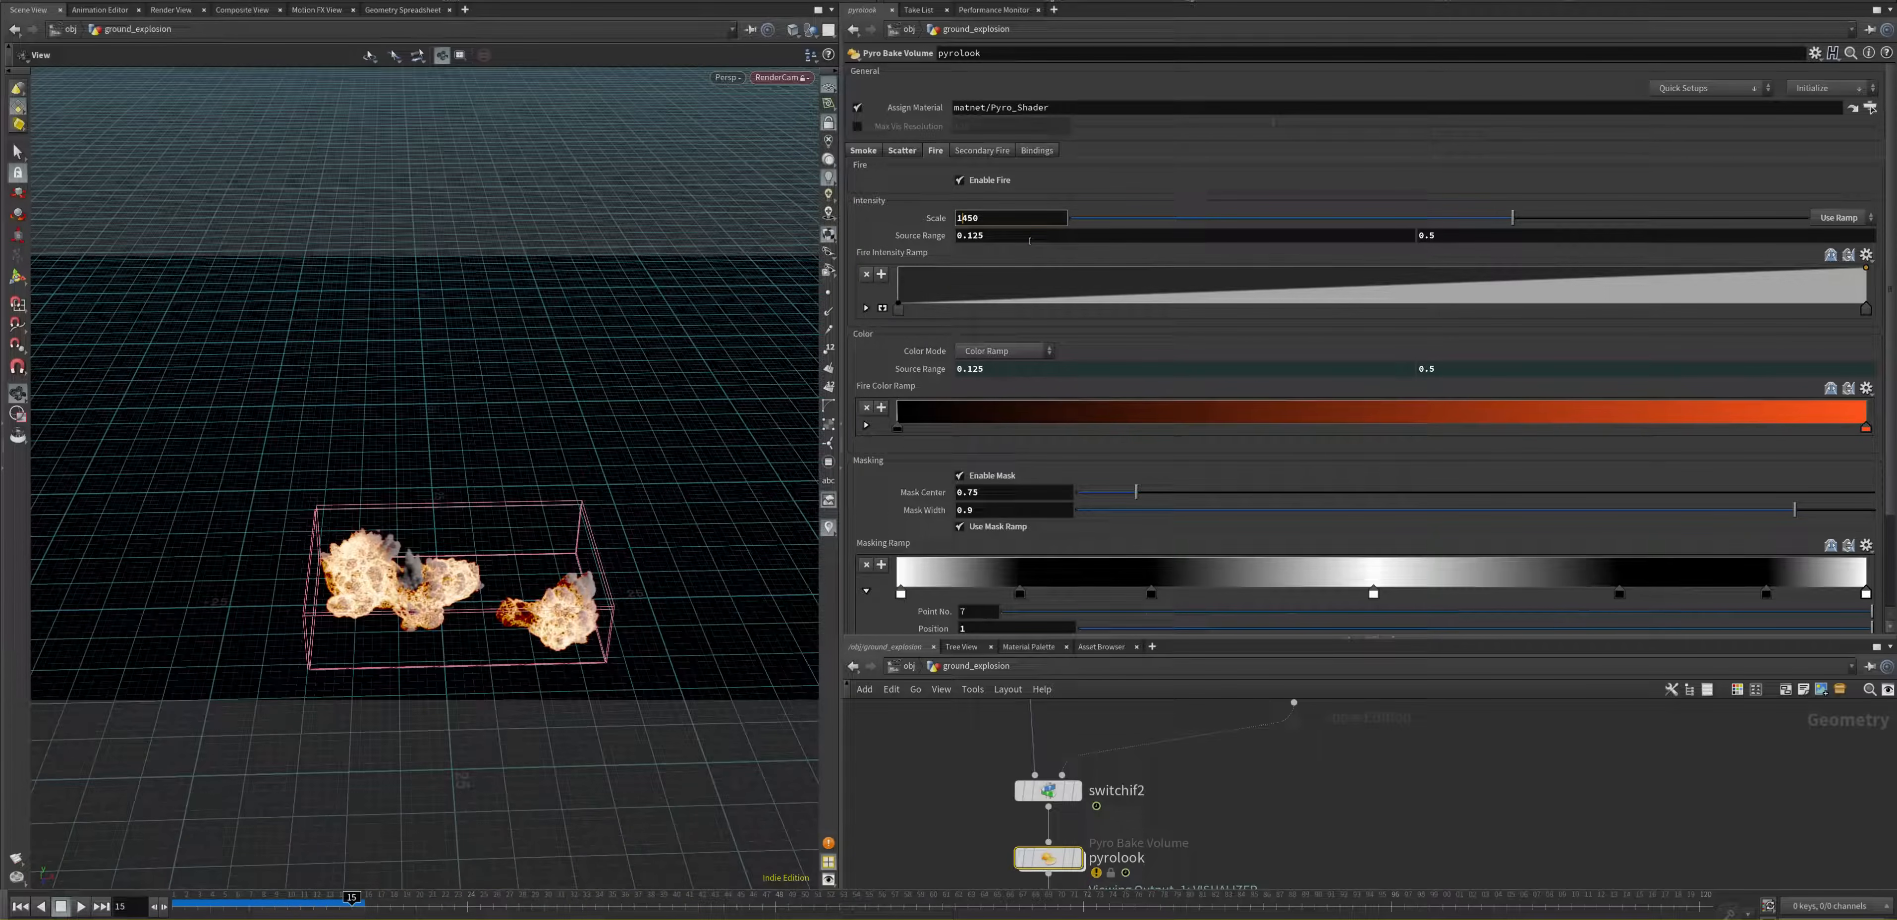
left_click(1030, 236)
left_click_drag(506, 590, 525, 556)
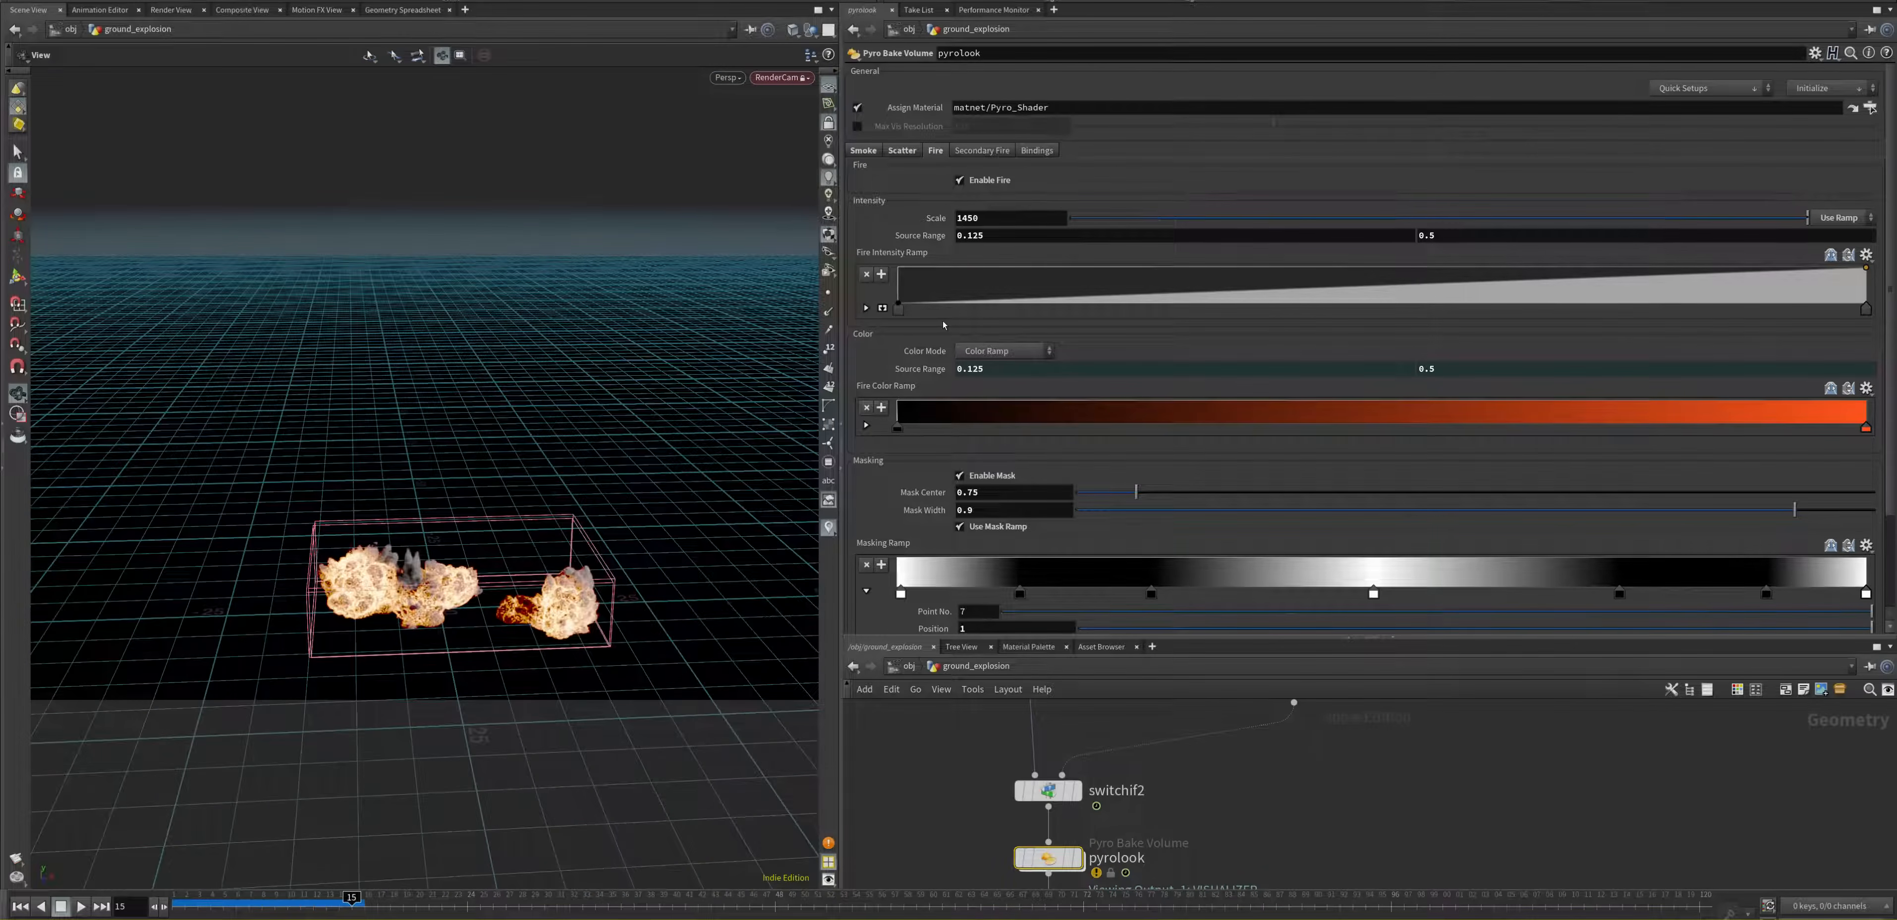
Step: Turn Enable Fire off and back on for comparison, and restore the Fire intensity scale to 450
left_click(959, 180)
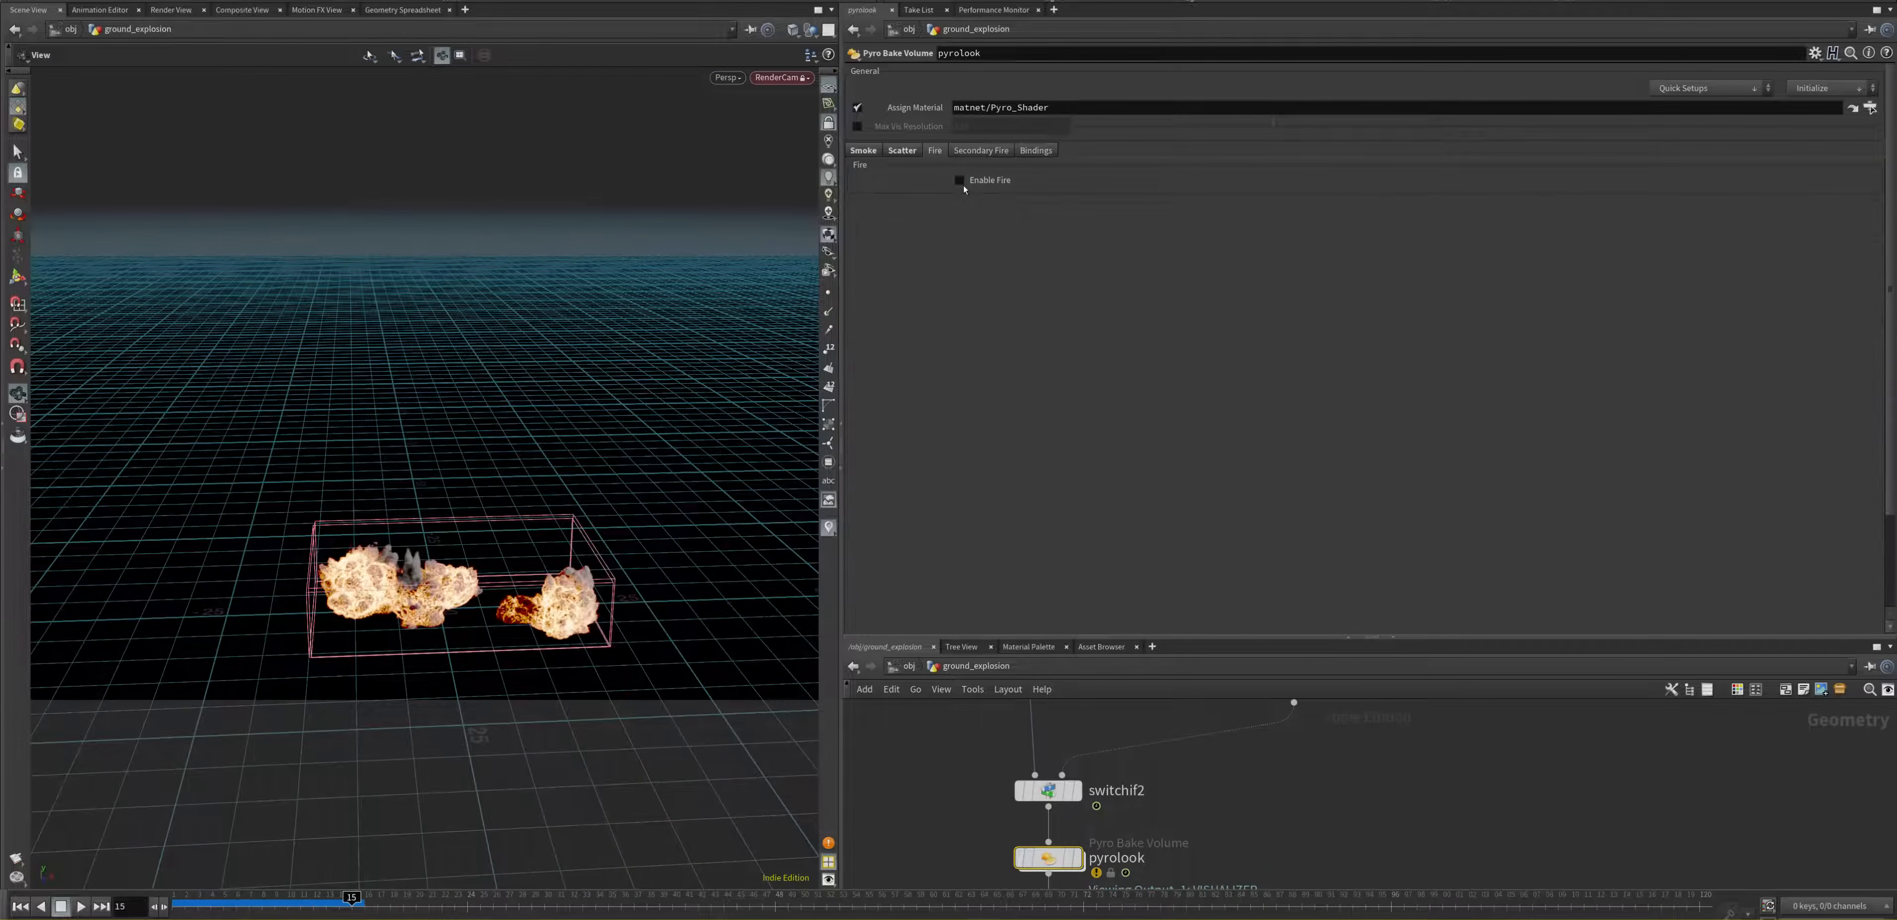
left_click(959, 180)
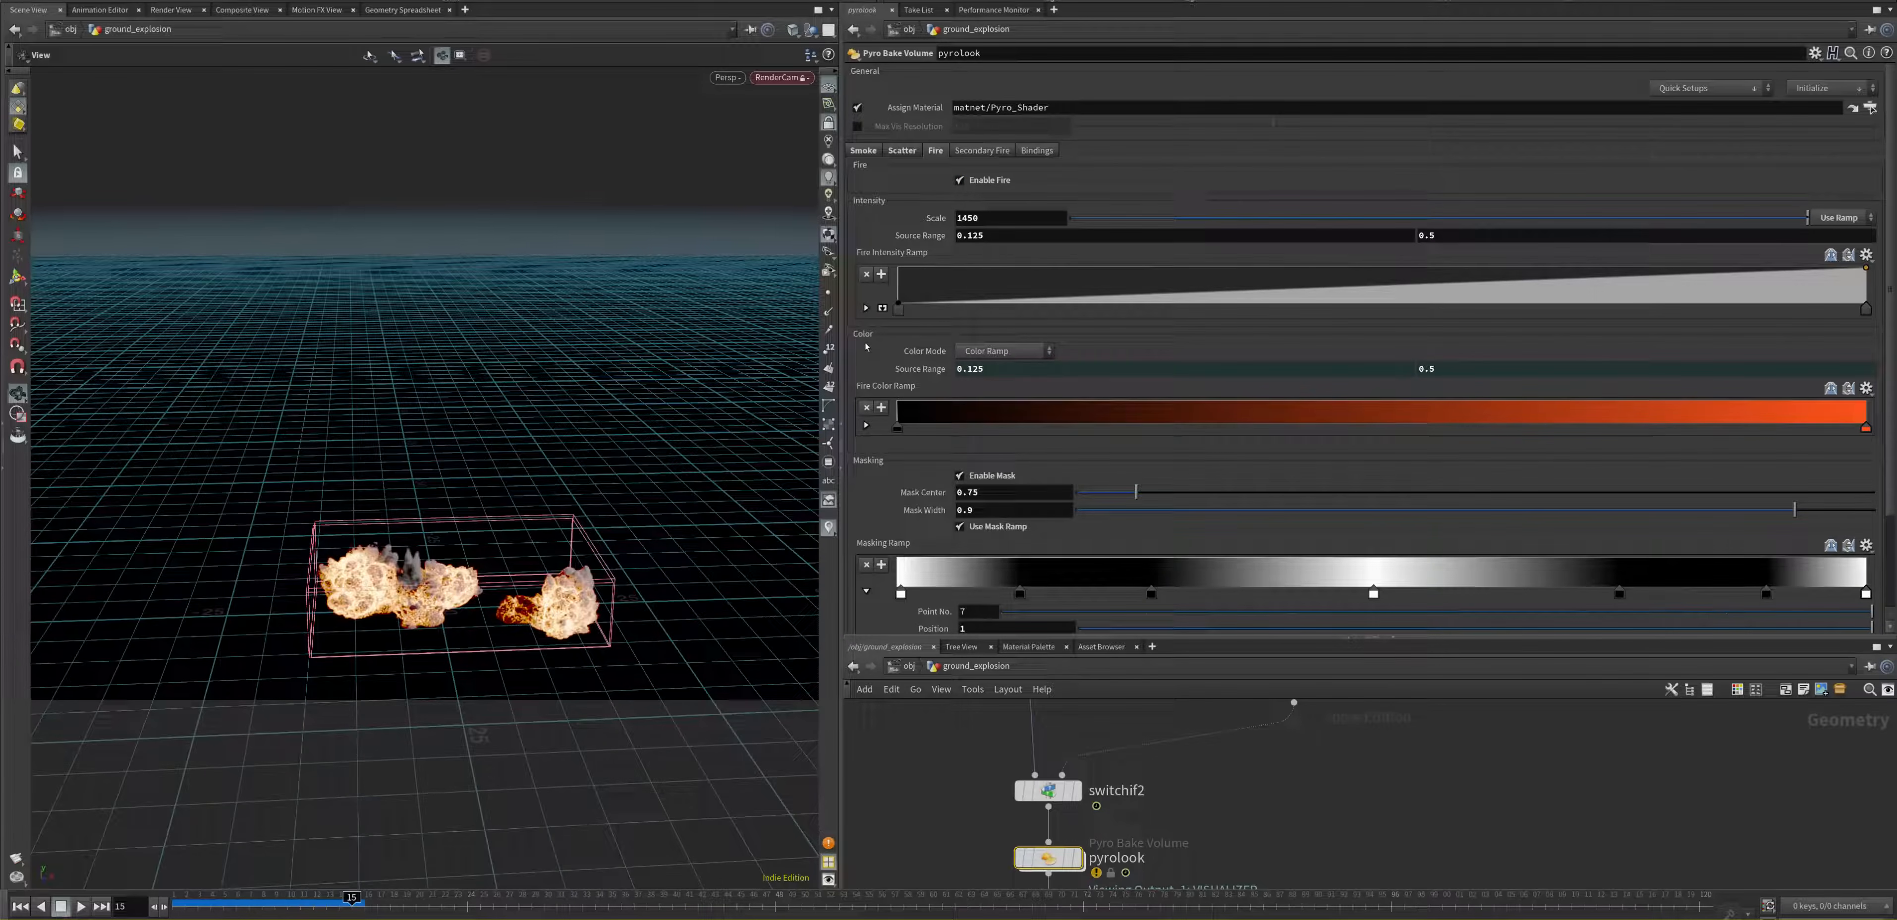
left_click(959, 218)
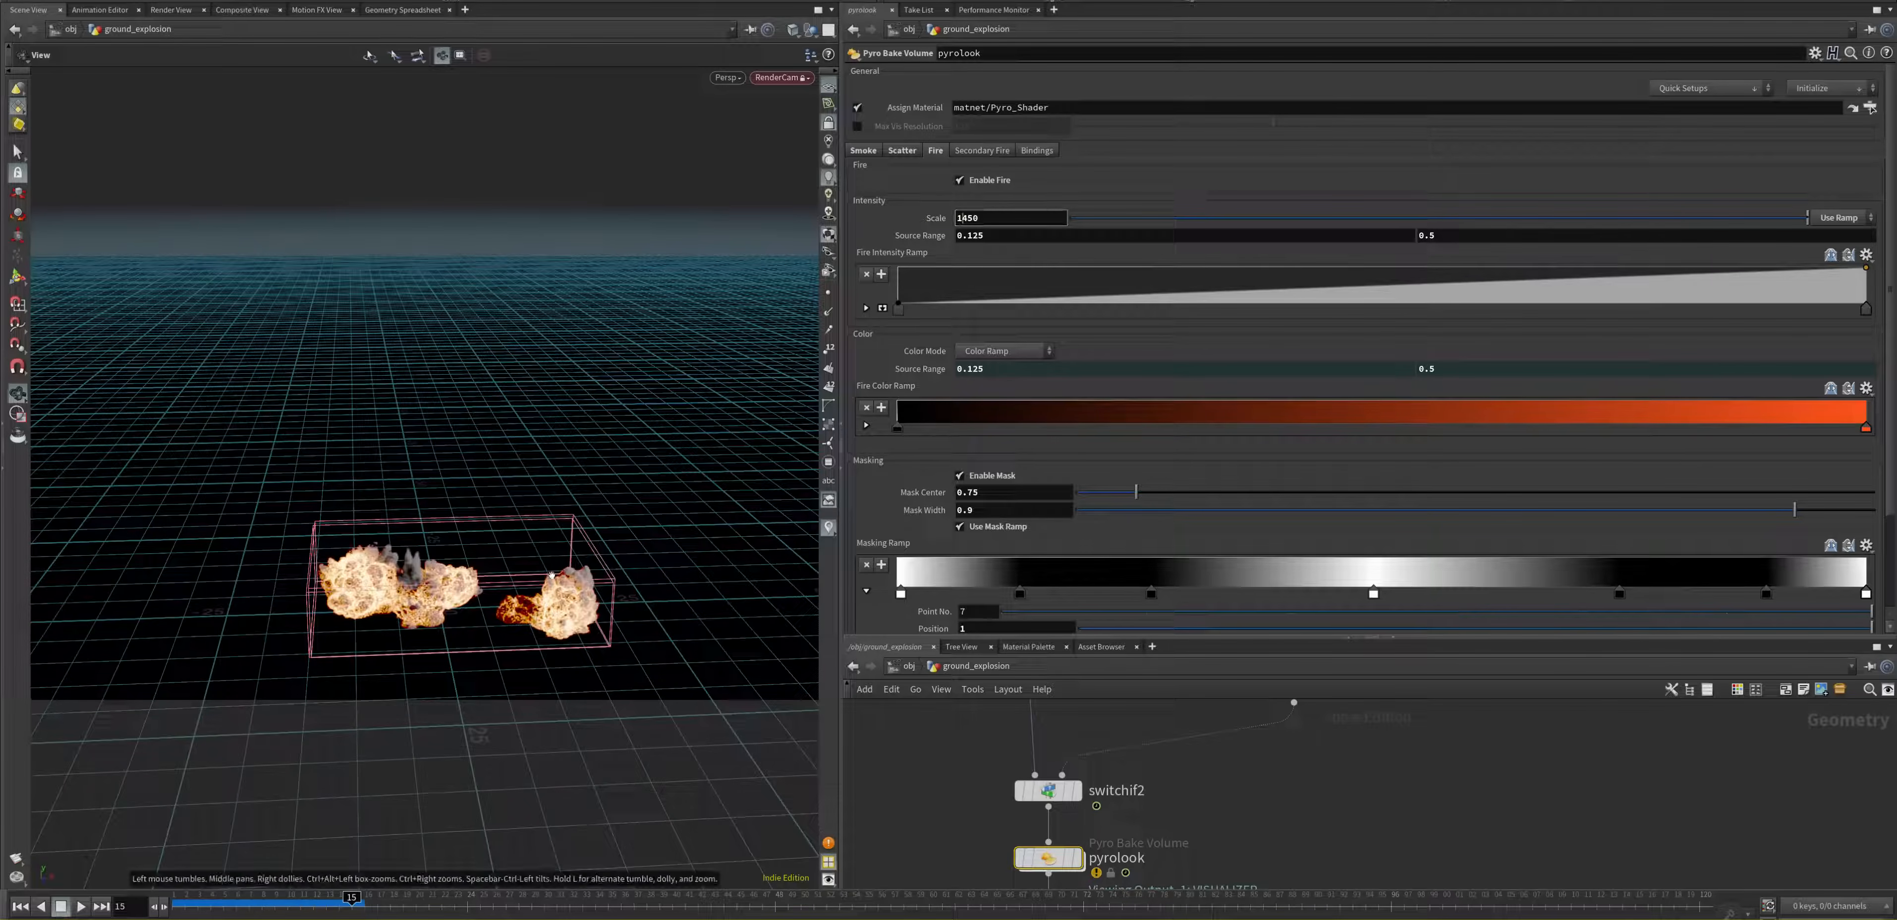
key("BackSpace")
key("Return")
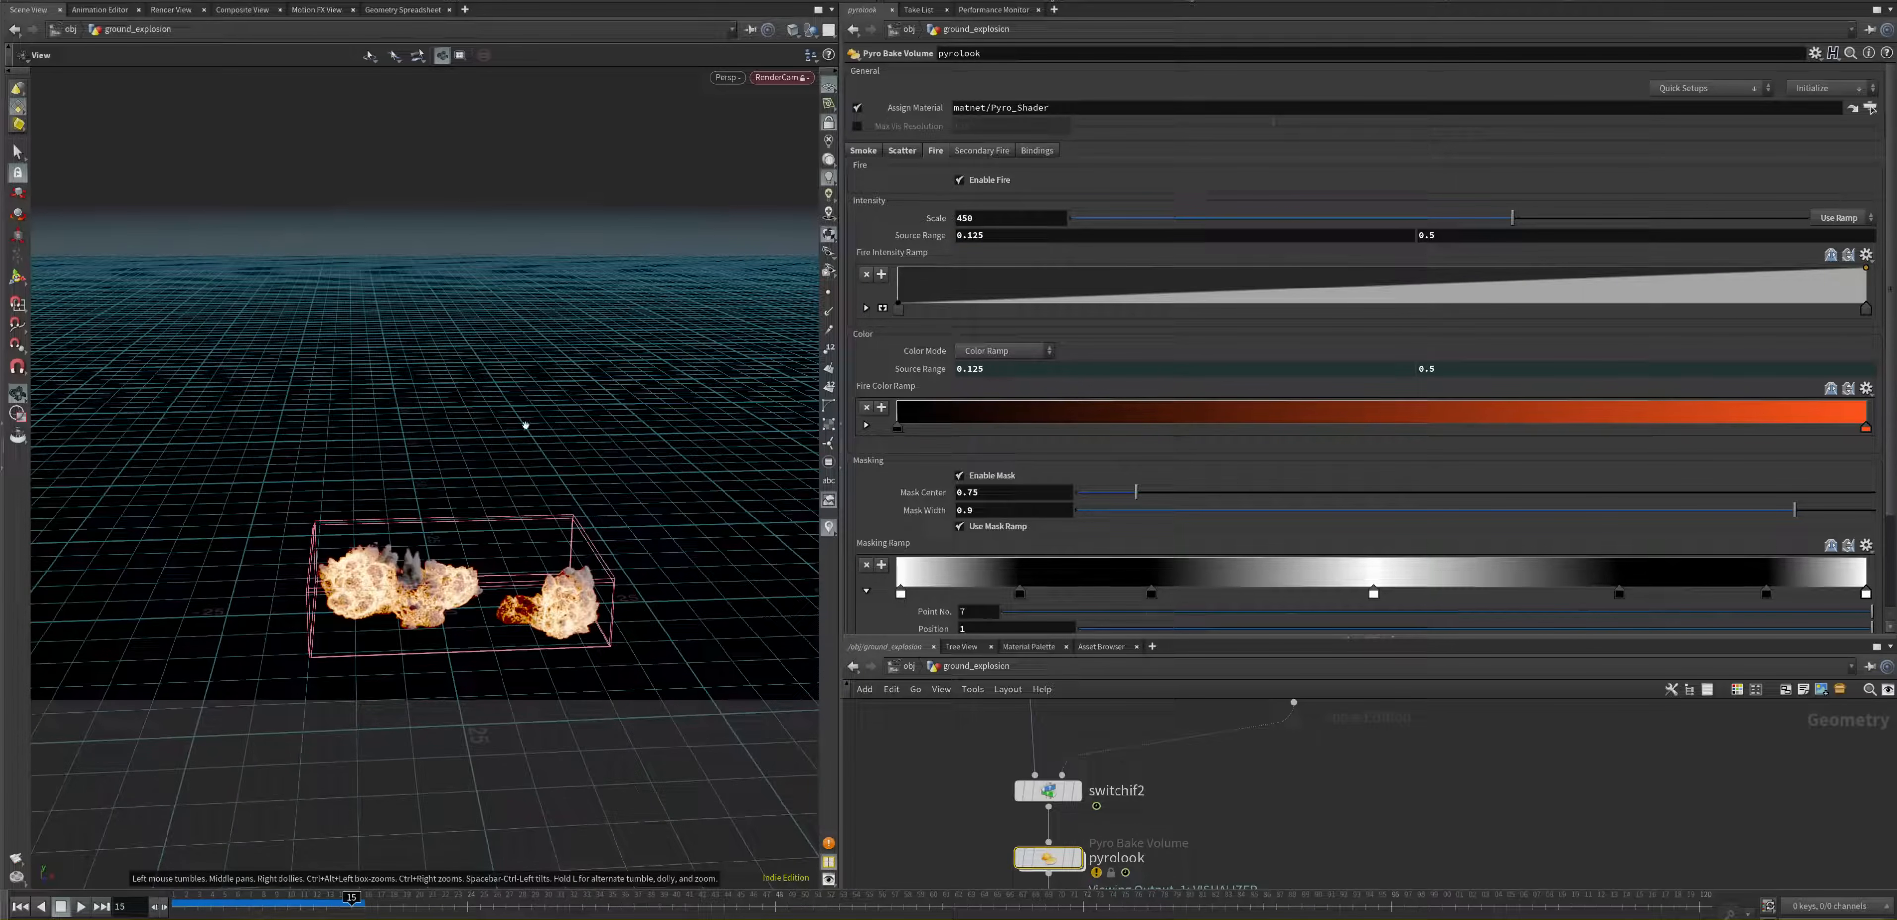
Step: Review the Secondary Fire parameters of the pyrolook node
left_click(965, 155)
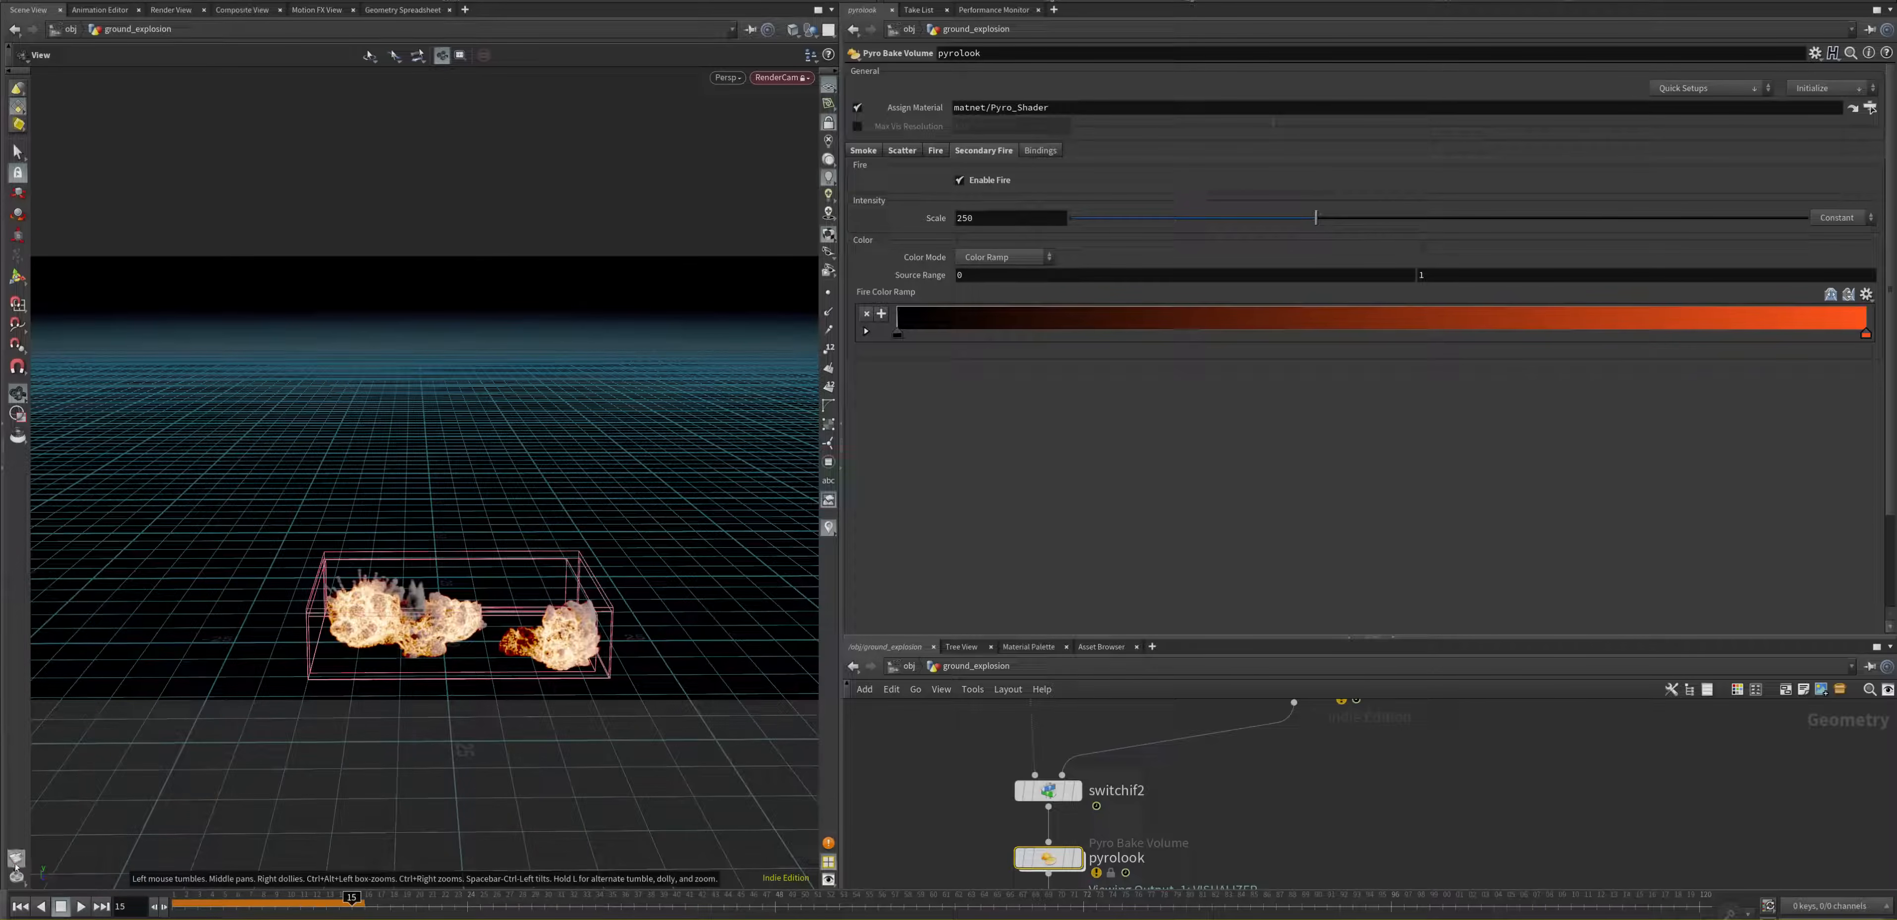
Step: Open the flipbook settings and set the resolution to HDTV 1080 (1920 x 1080)
left_click(42, 874)
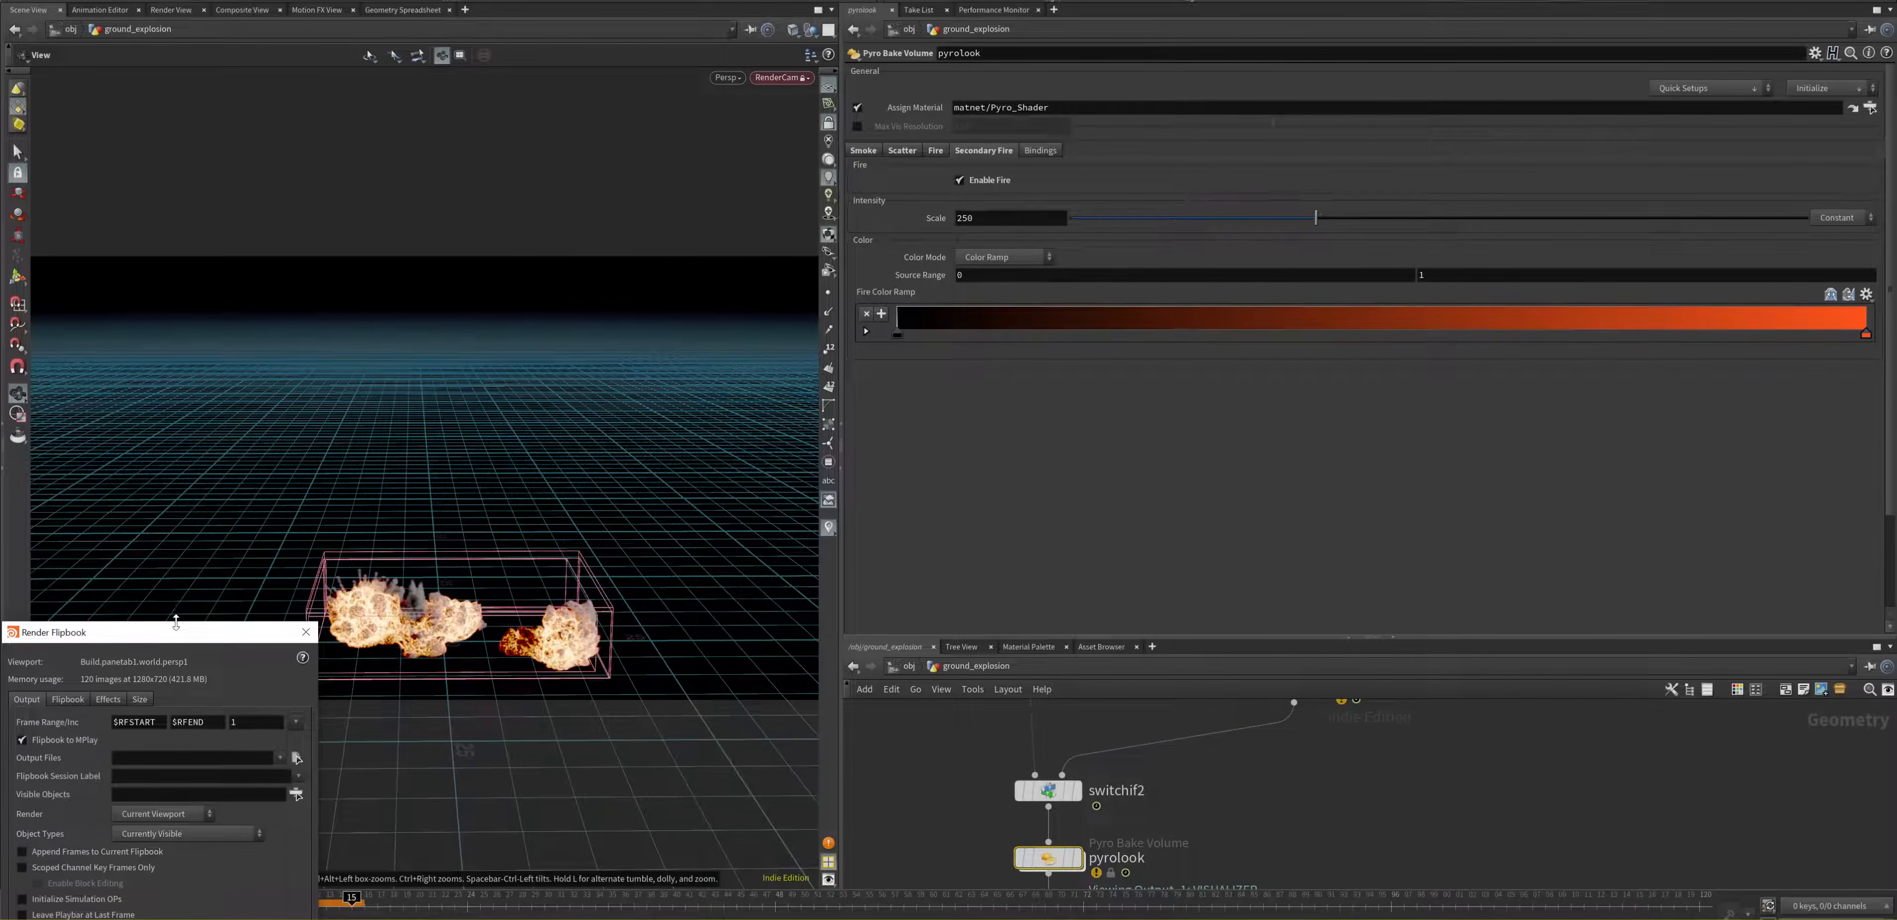
left_click_drag(160, 637, 590, 578)
left_click(573, 640)
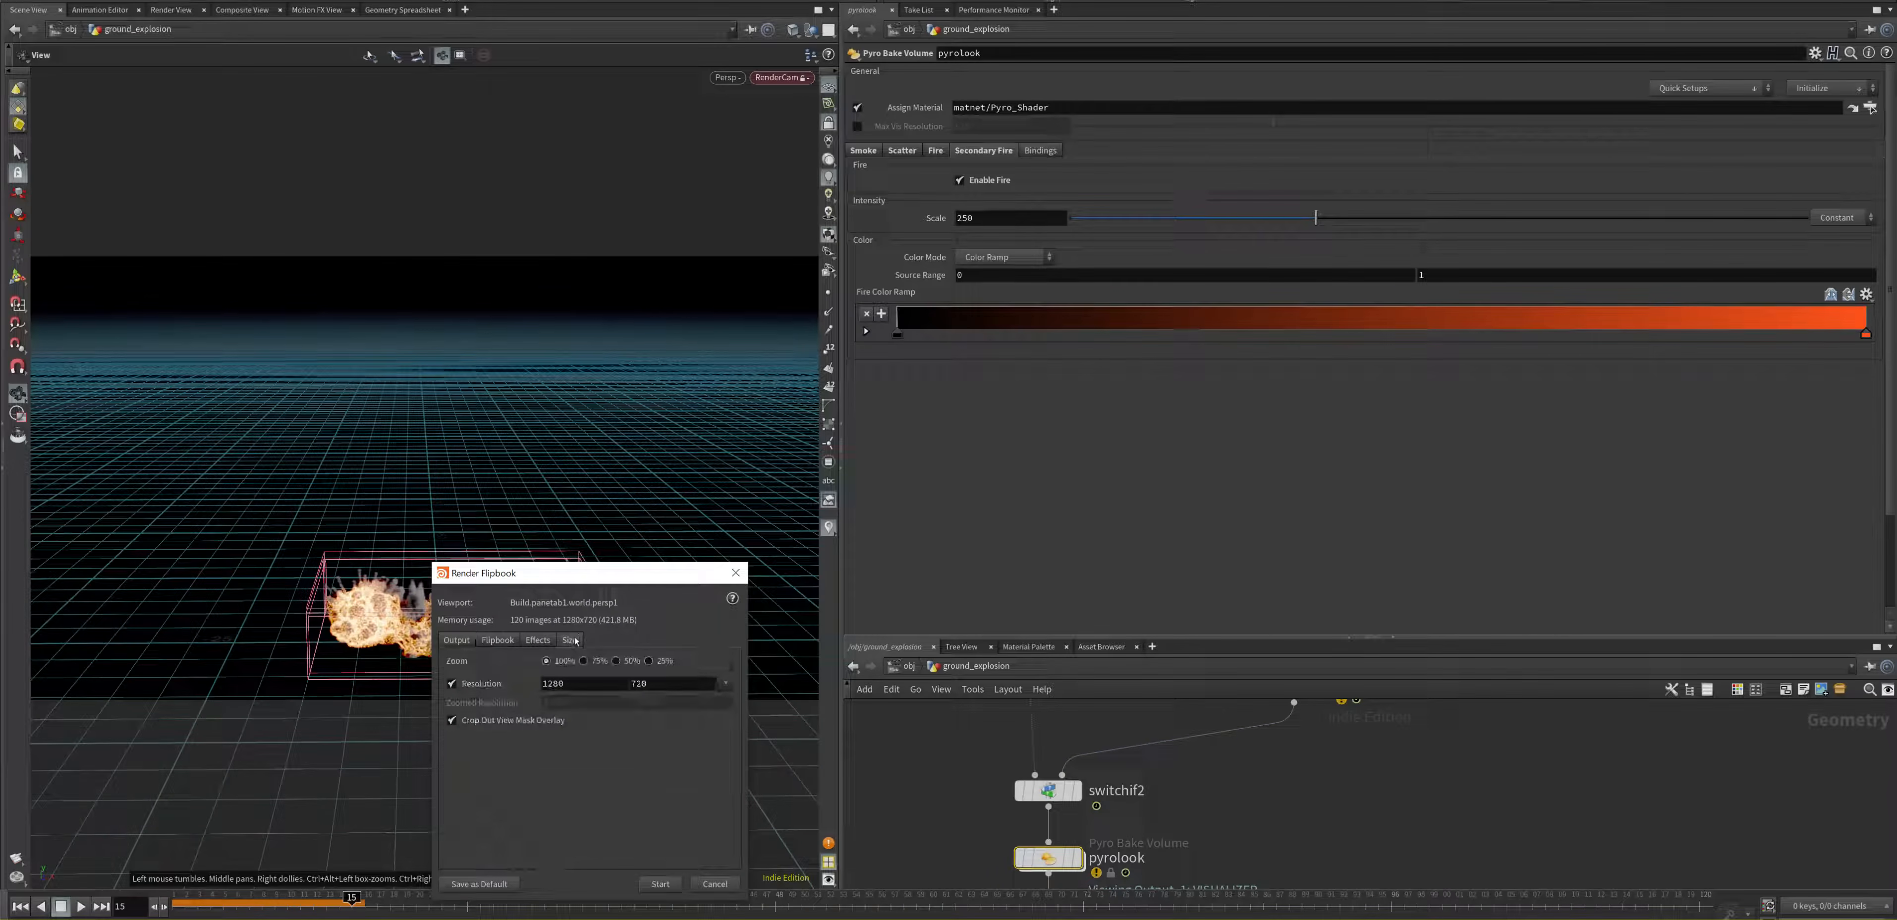
left_click(725, 684)
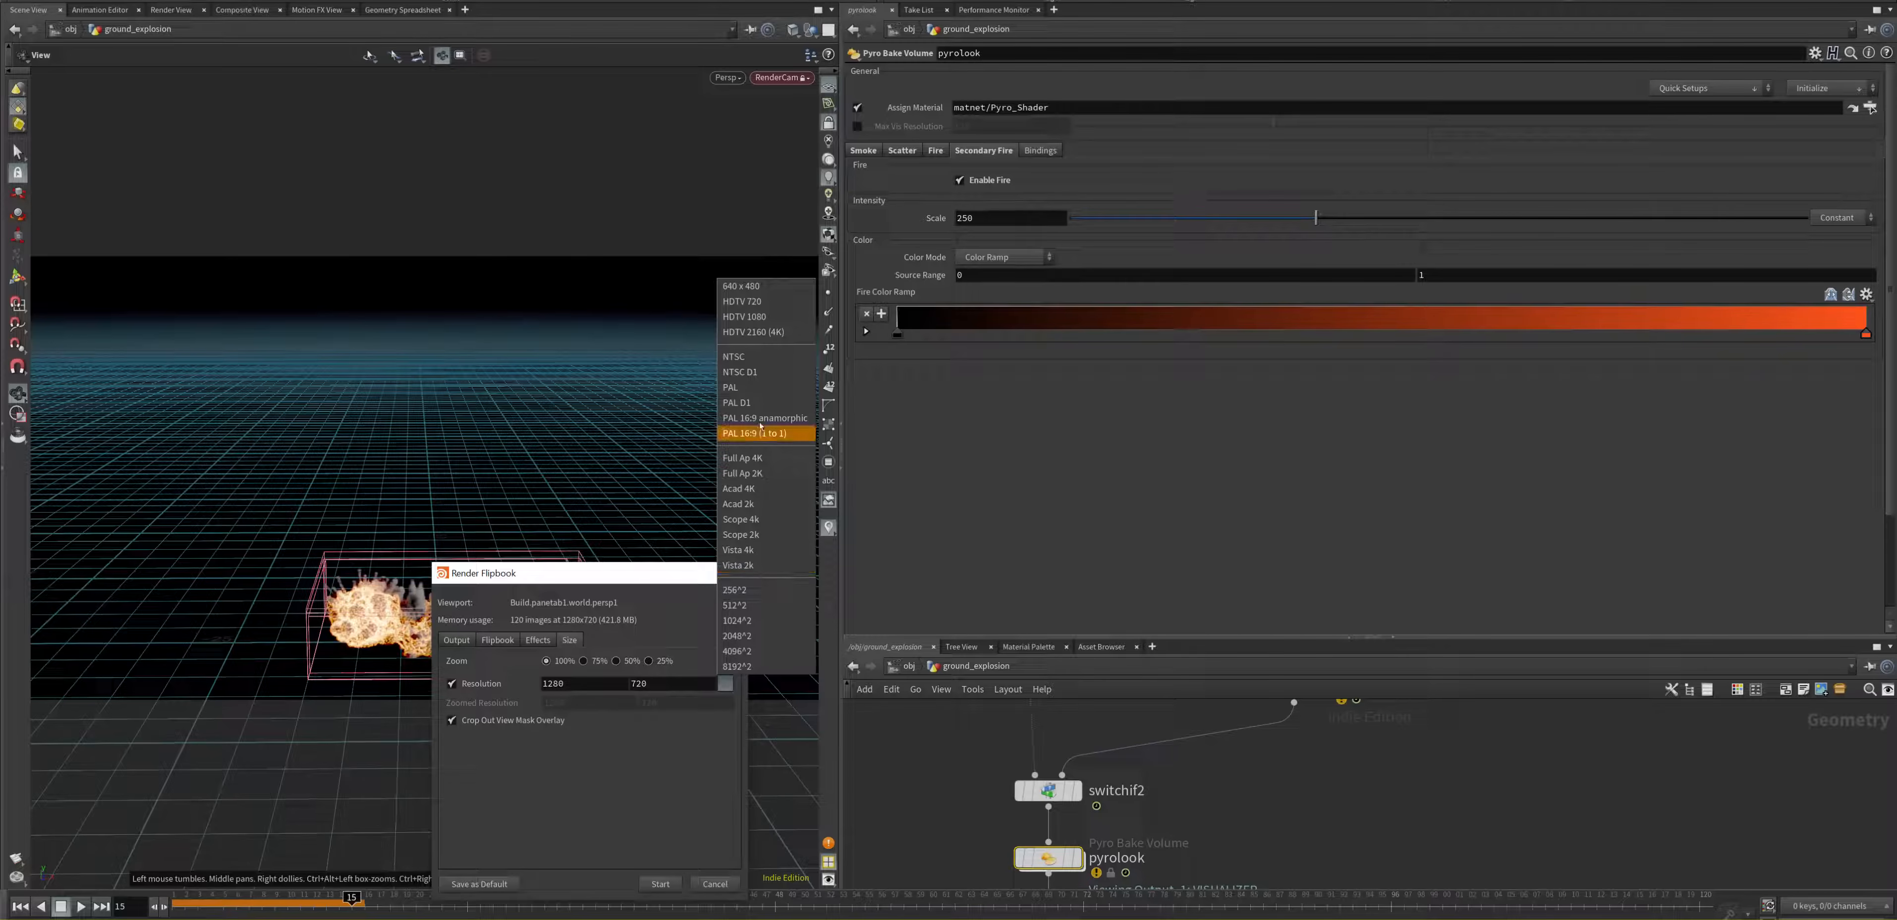
left_click(767, 317)
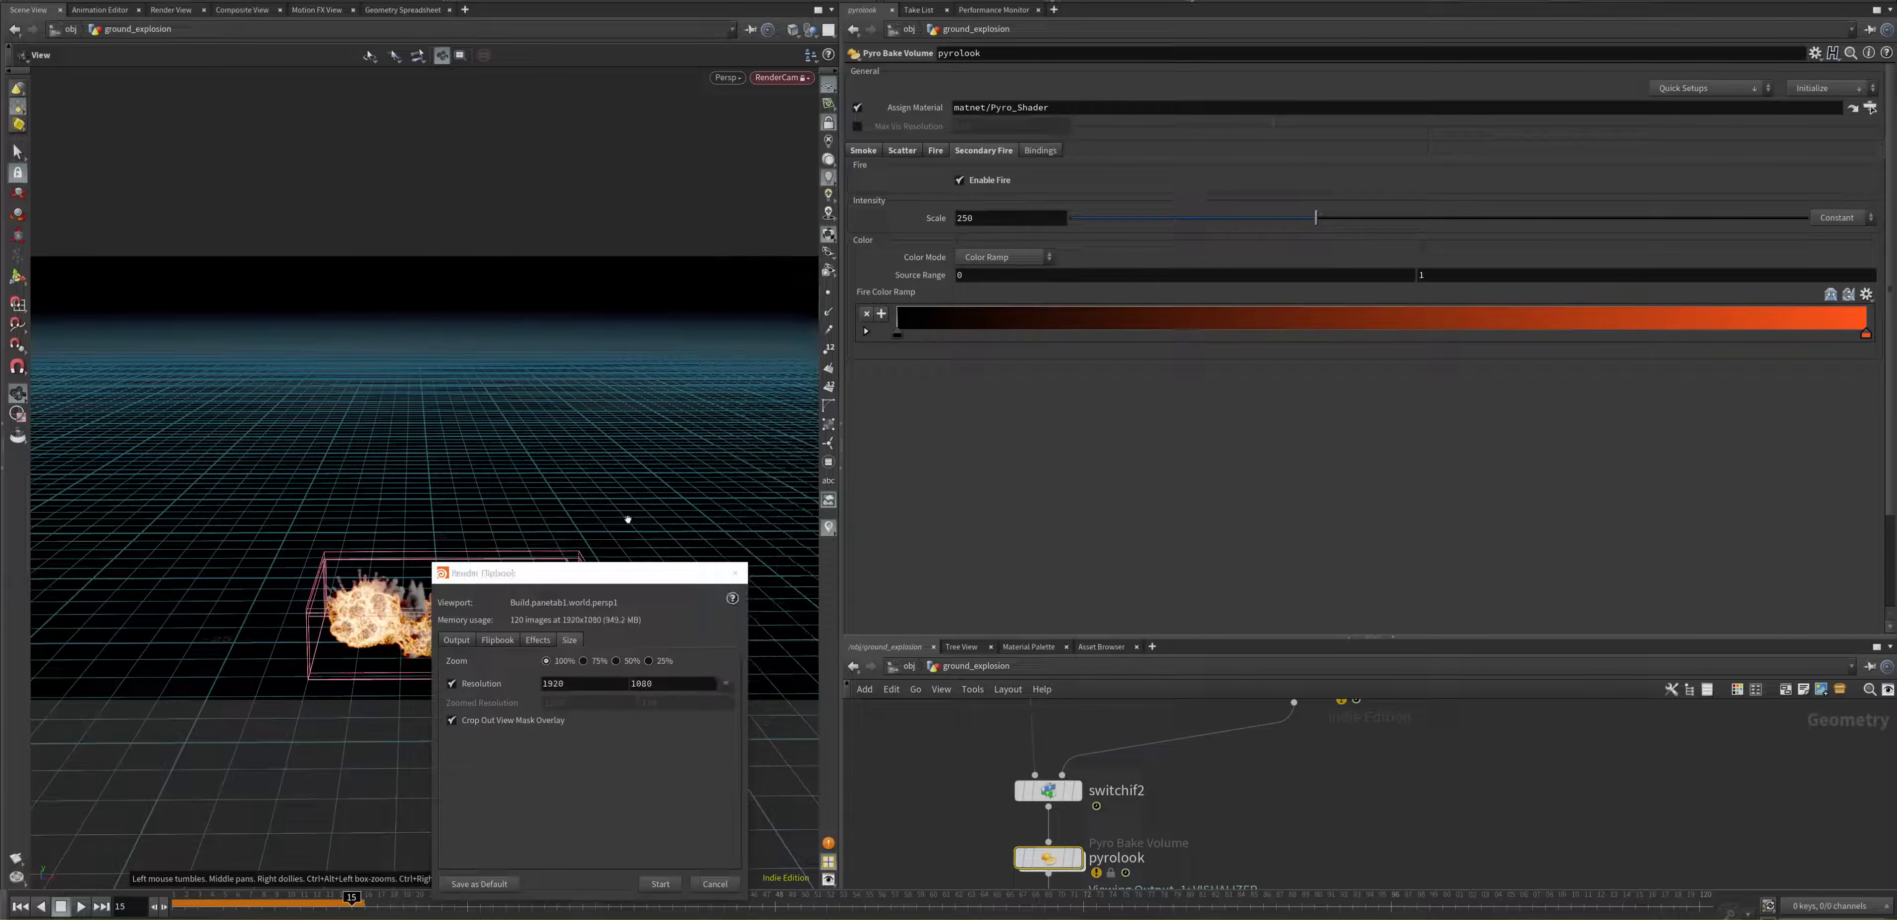
Step: Review the flipbook's gamma, LUT and frame range settings, and leave the dialog without rendering
left_click(502, 641)
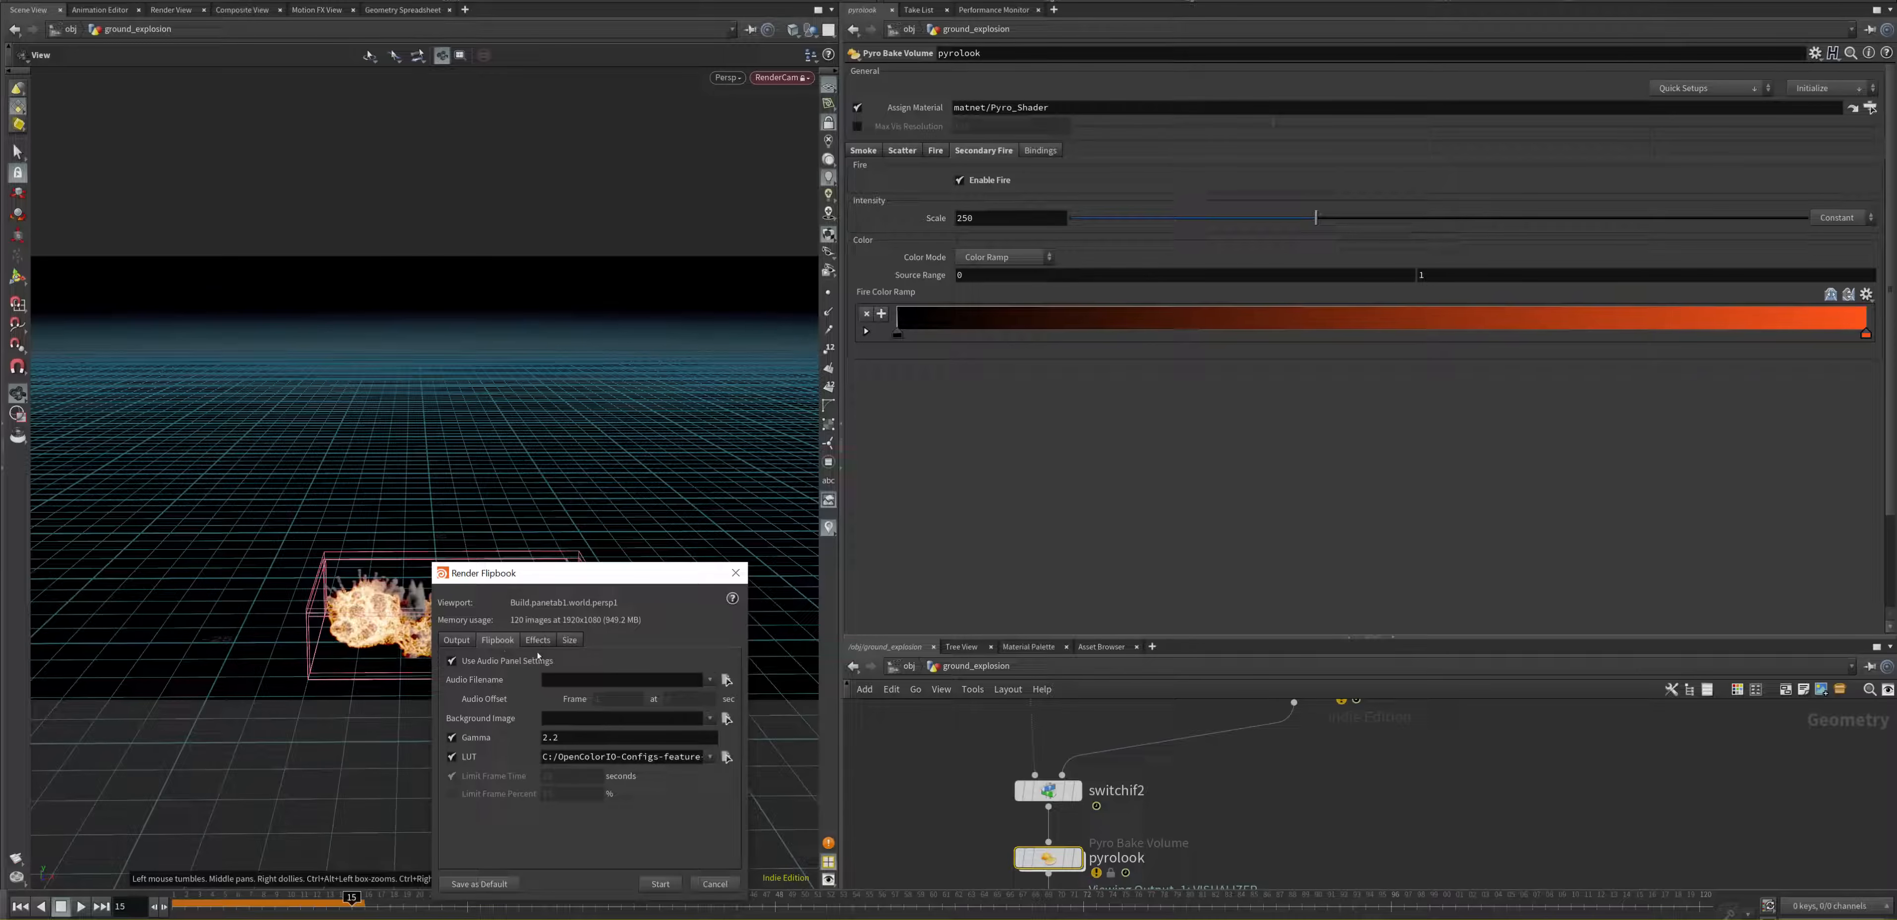
left_click(457, 640)
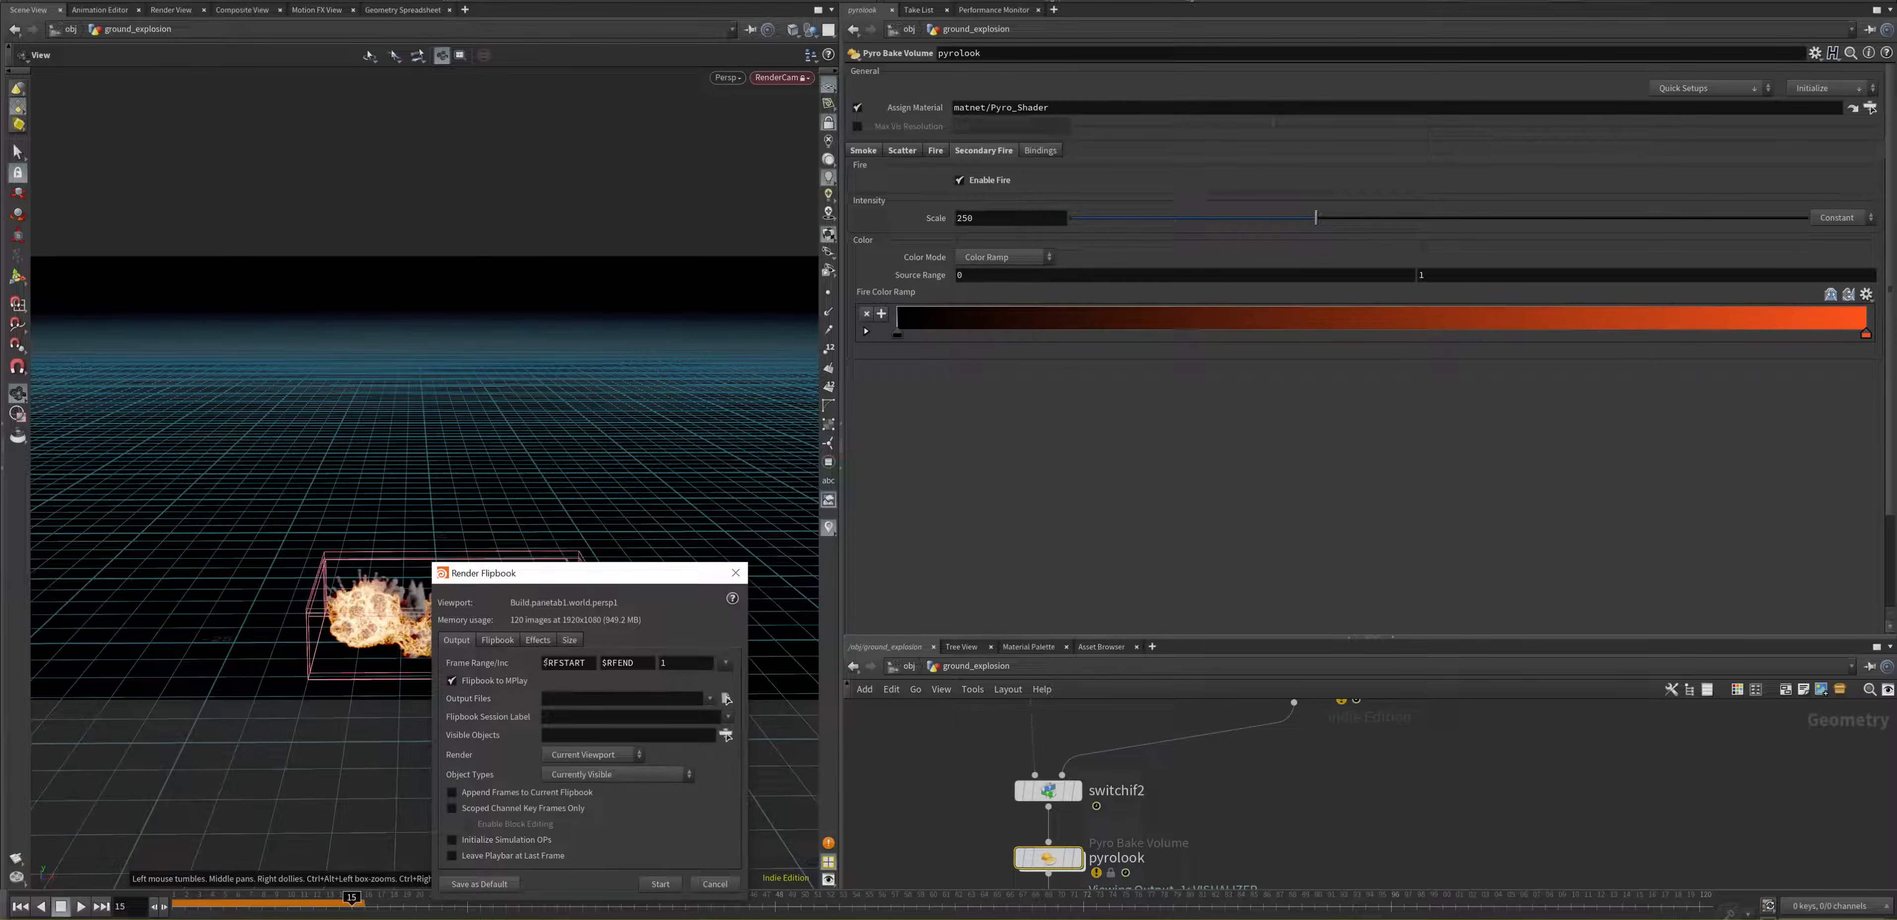
double_click(547, 663)
key("Tab")
left_click(714, 884)
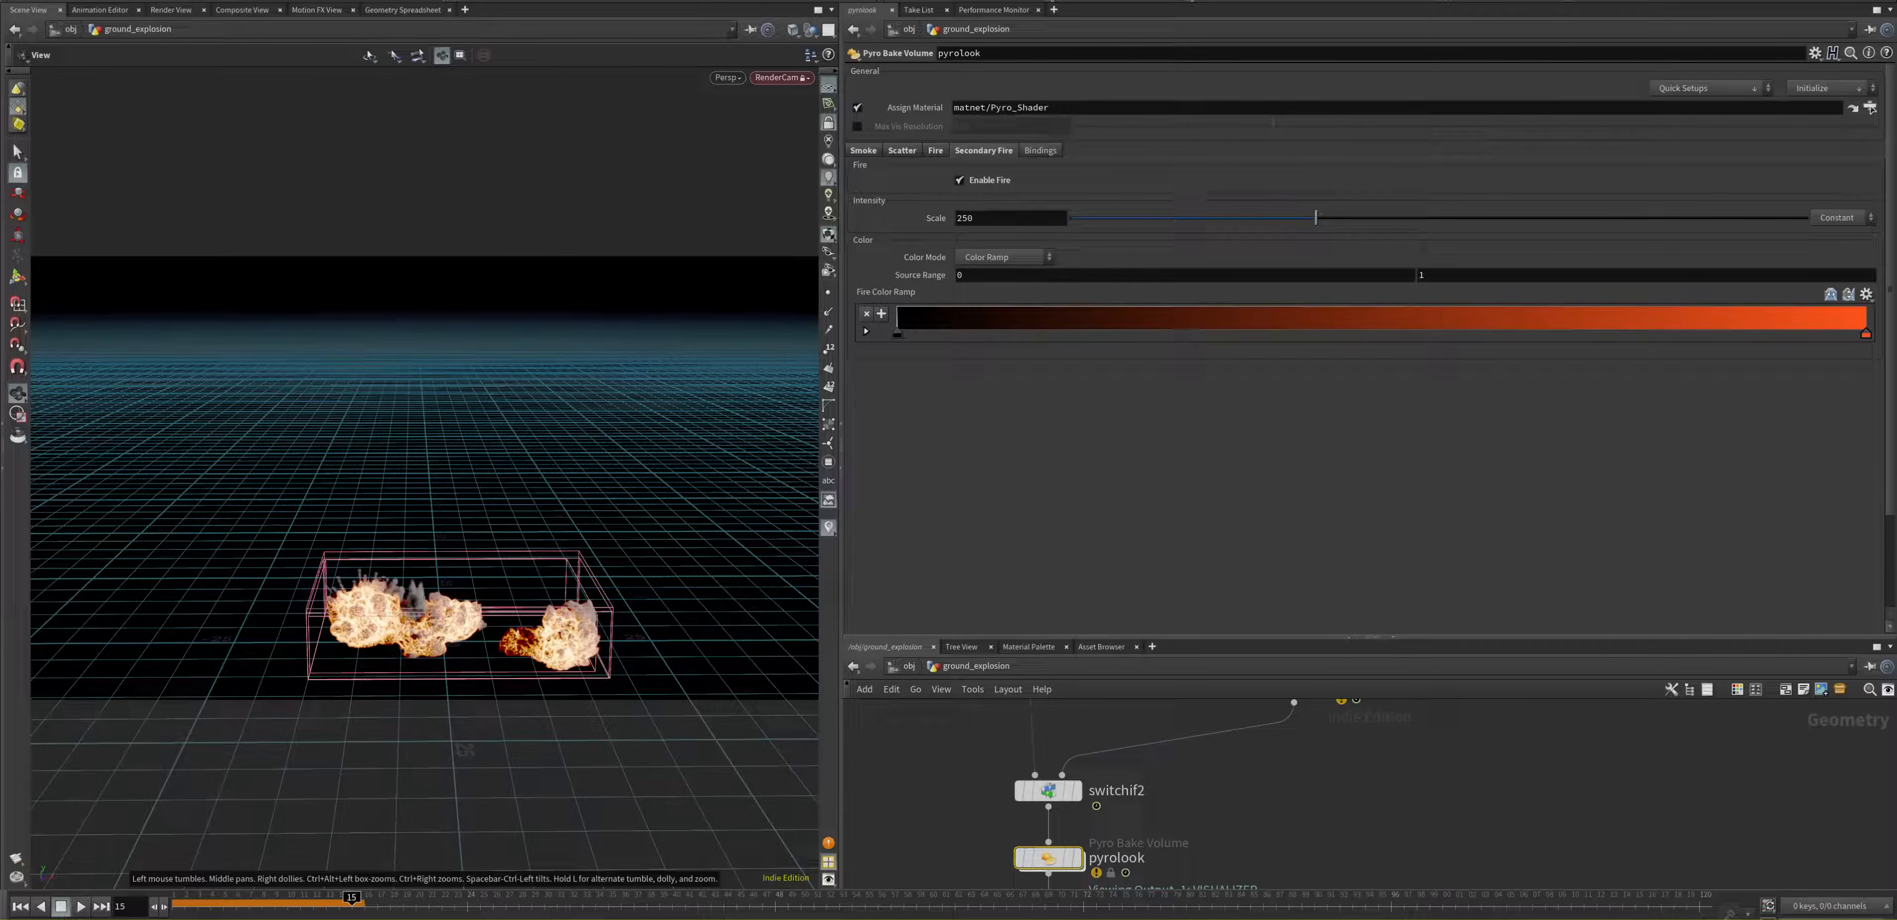
Step: Set the global animation end frame to 250
left_click(101, 919)
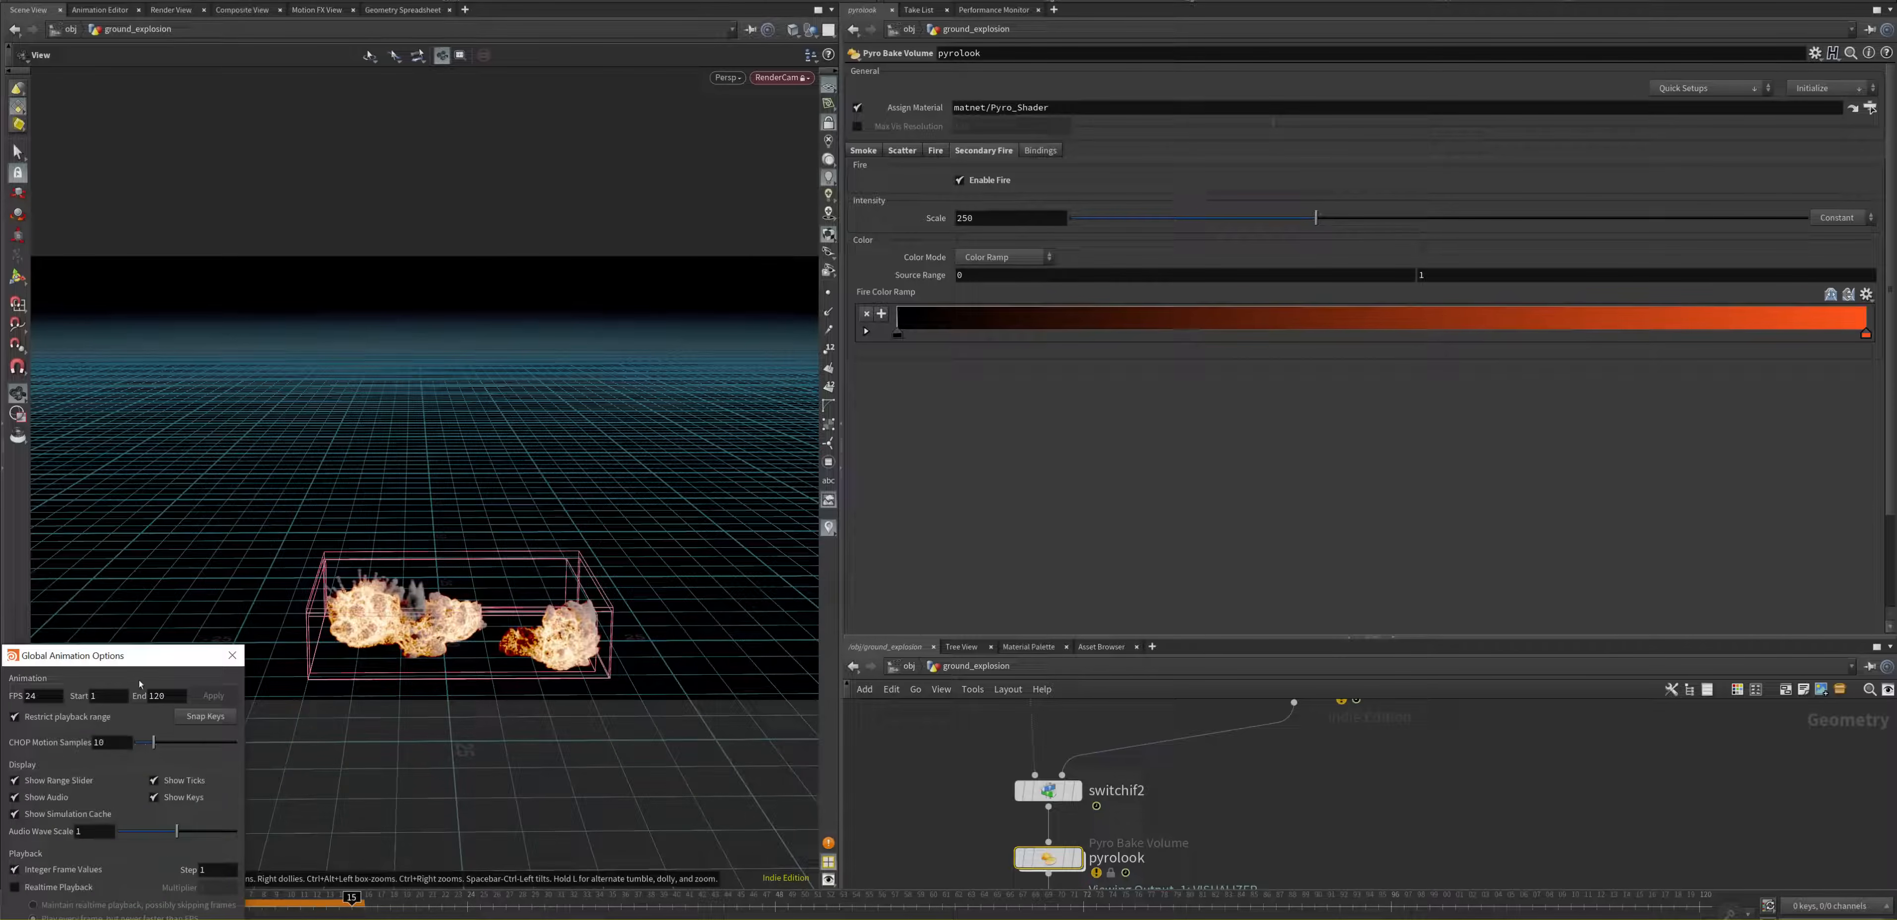
double_click(161, 703)
type("2")
left_click_drag(141, 660, 396, 603)
left_click(467, 882)
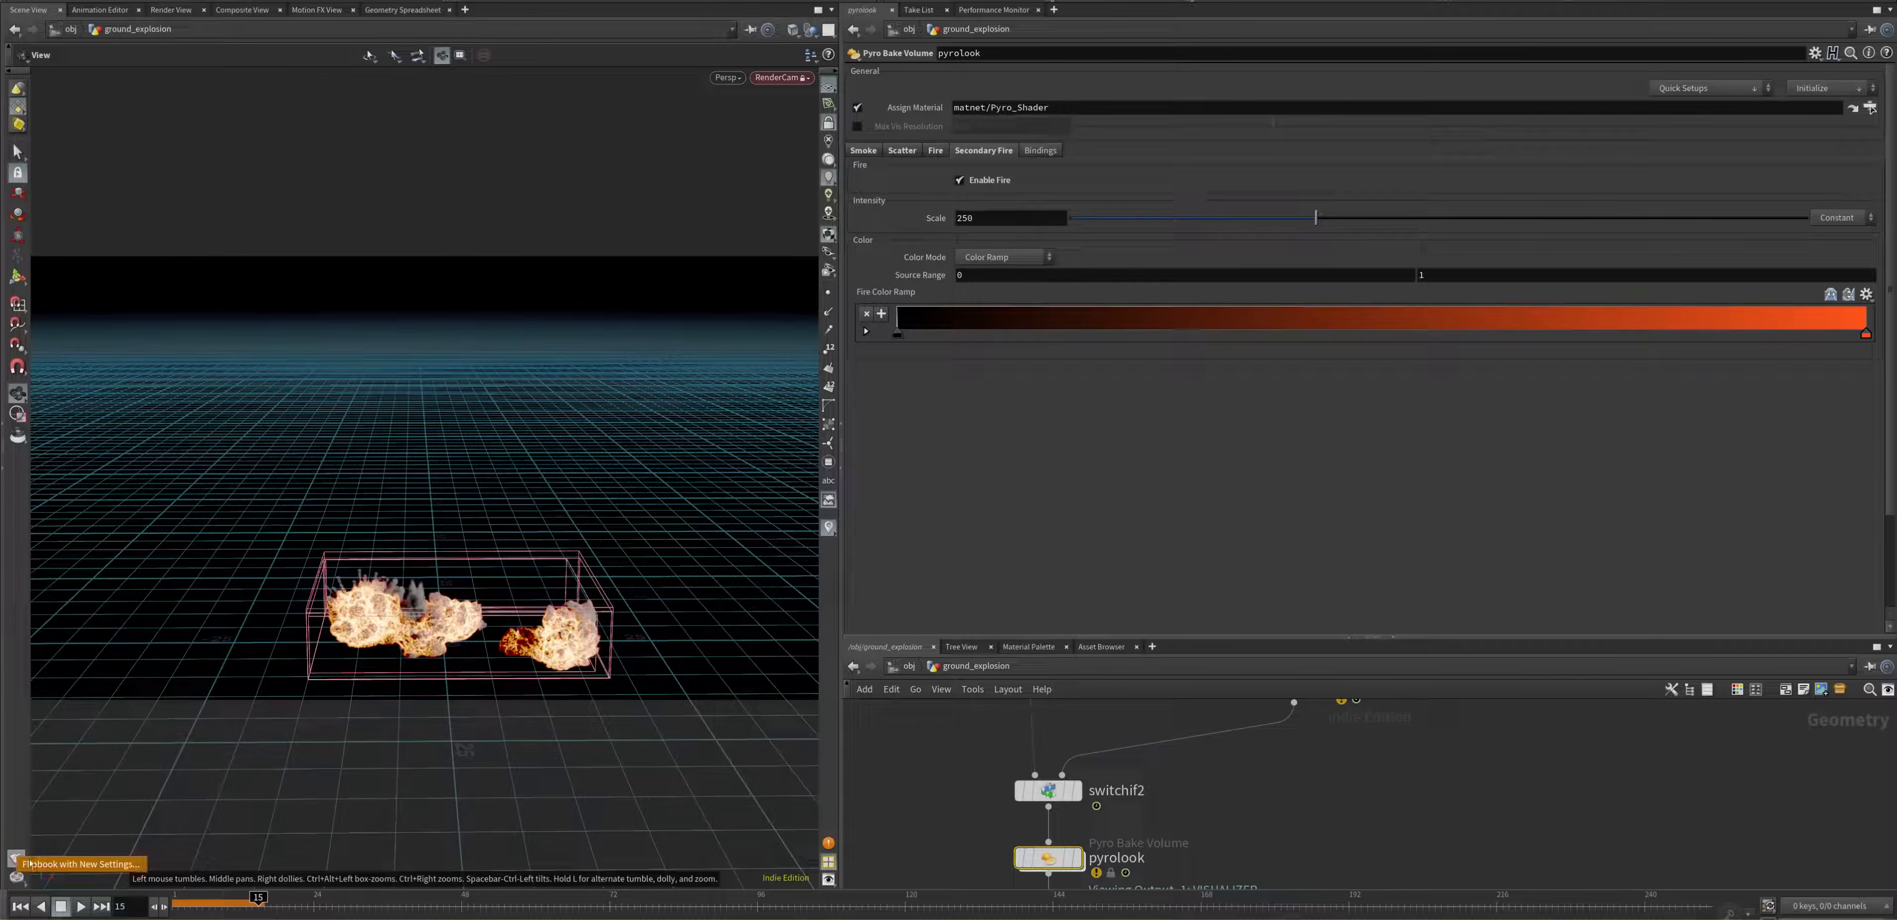
Step: Render a flipbook of the current viewport to MPlay and play back the rendered frames
left_click(30, 863)
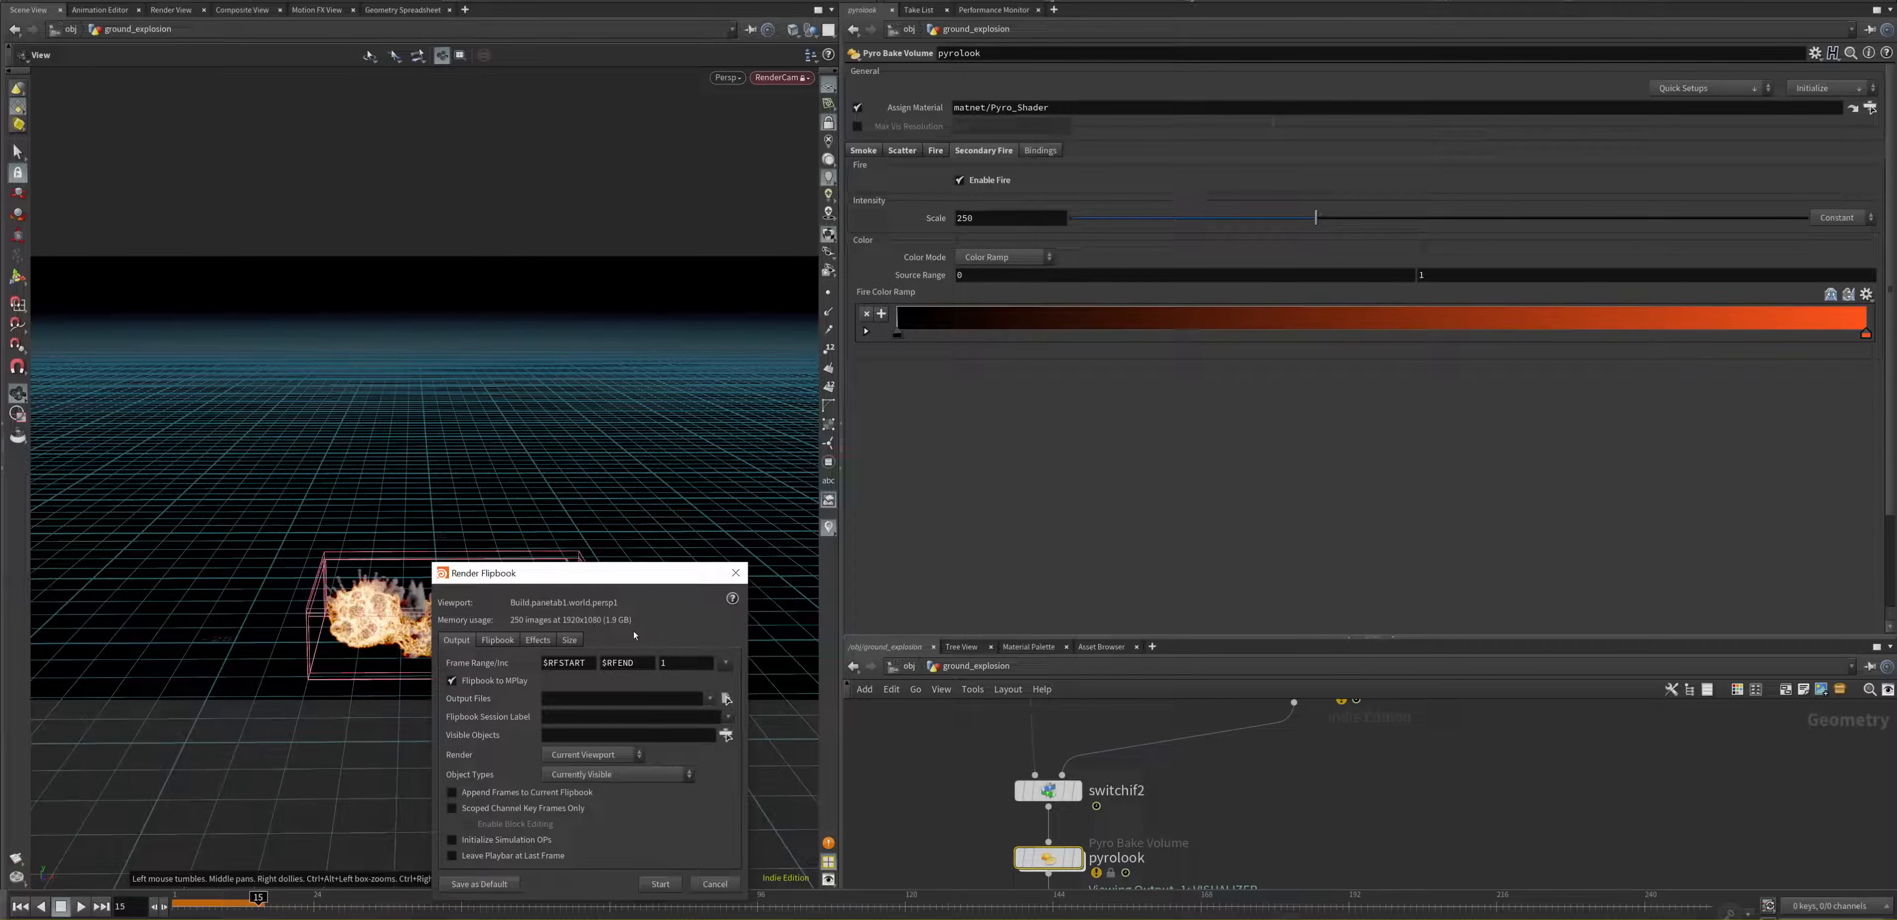
left_click_drag(597, 575, 622, 414)
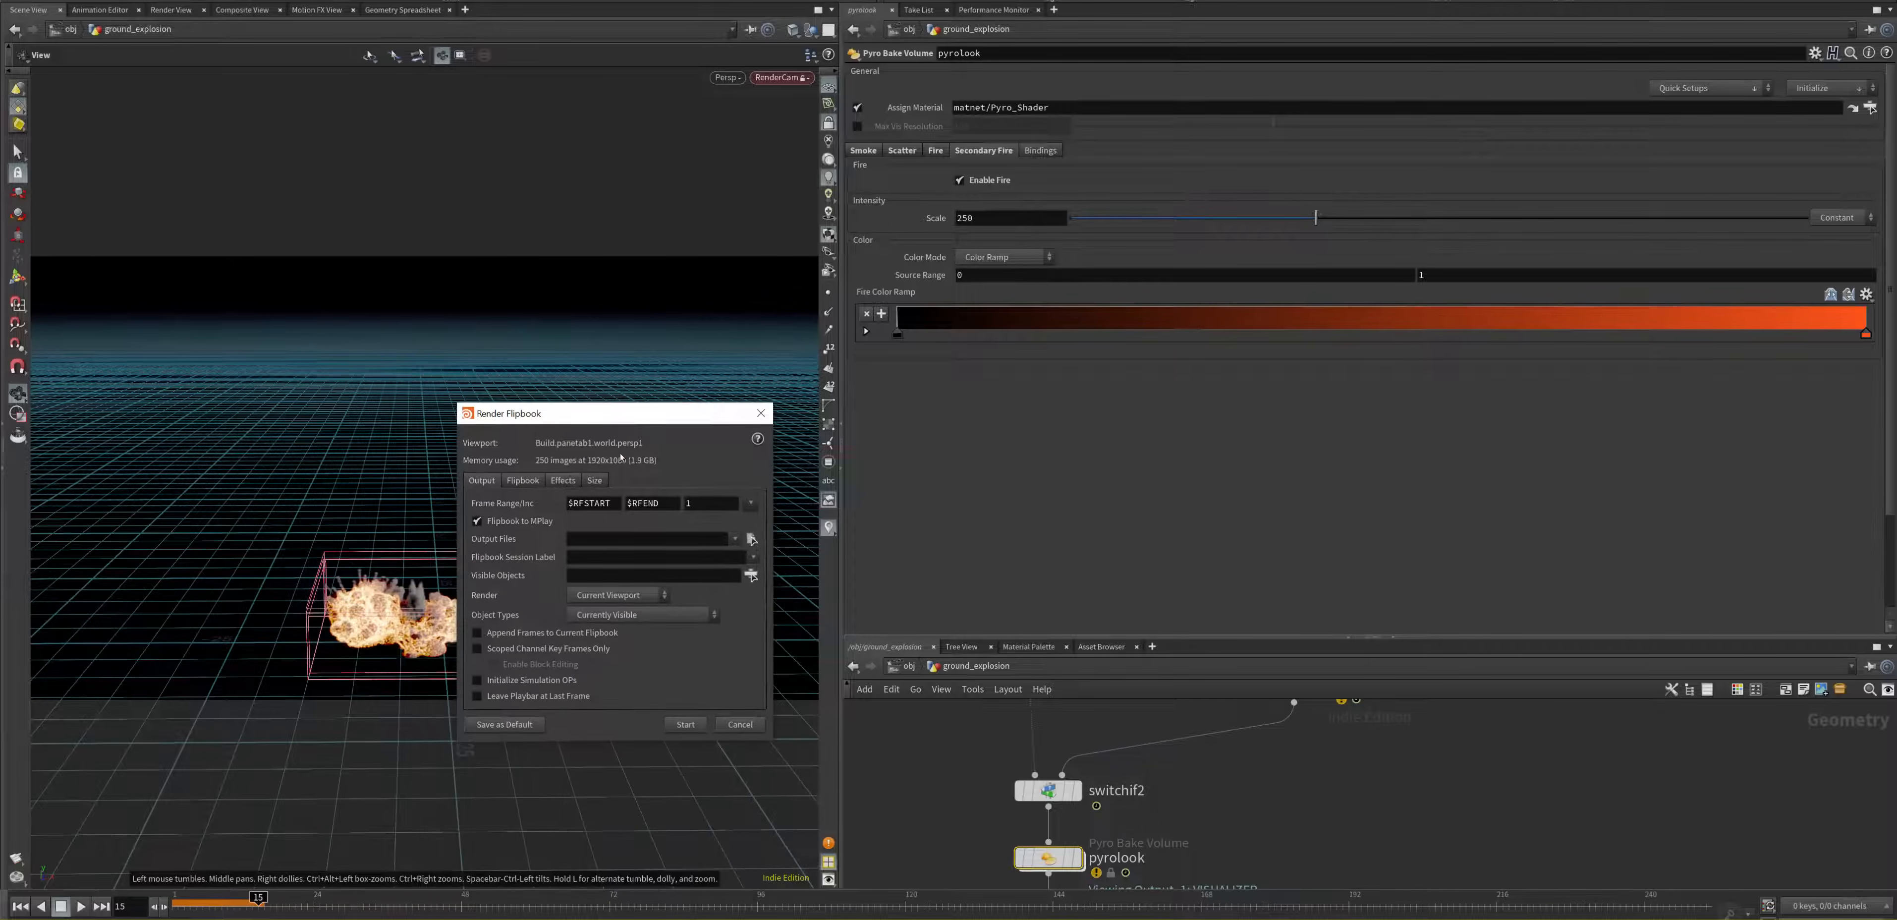
left_click(684, 723)
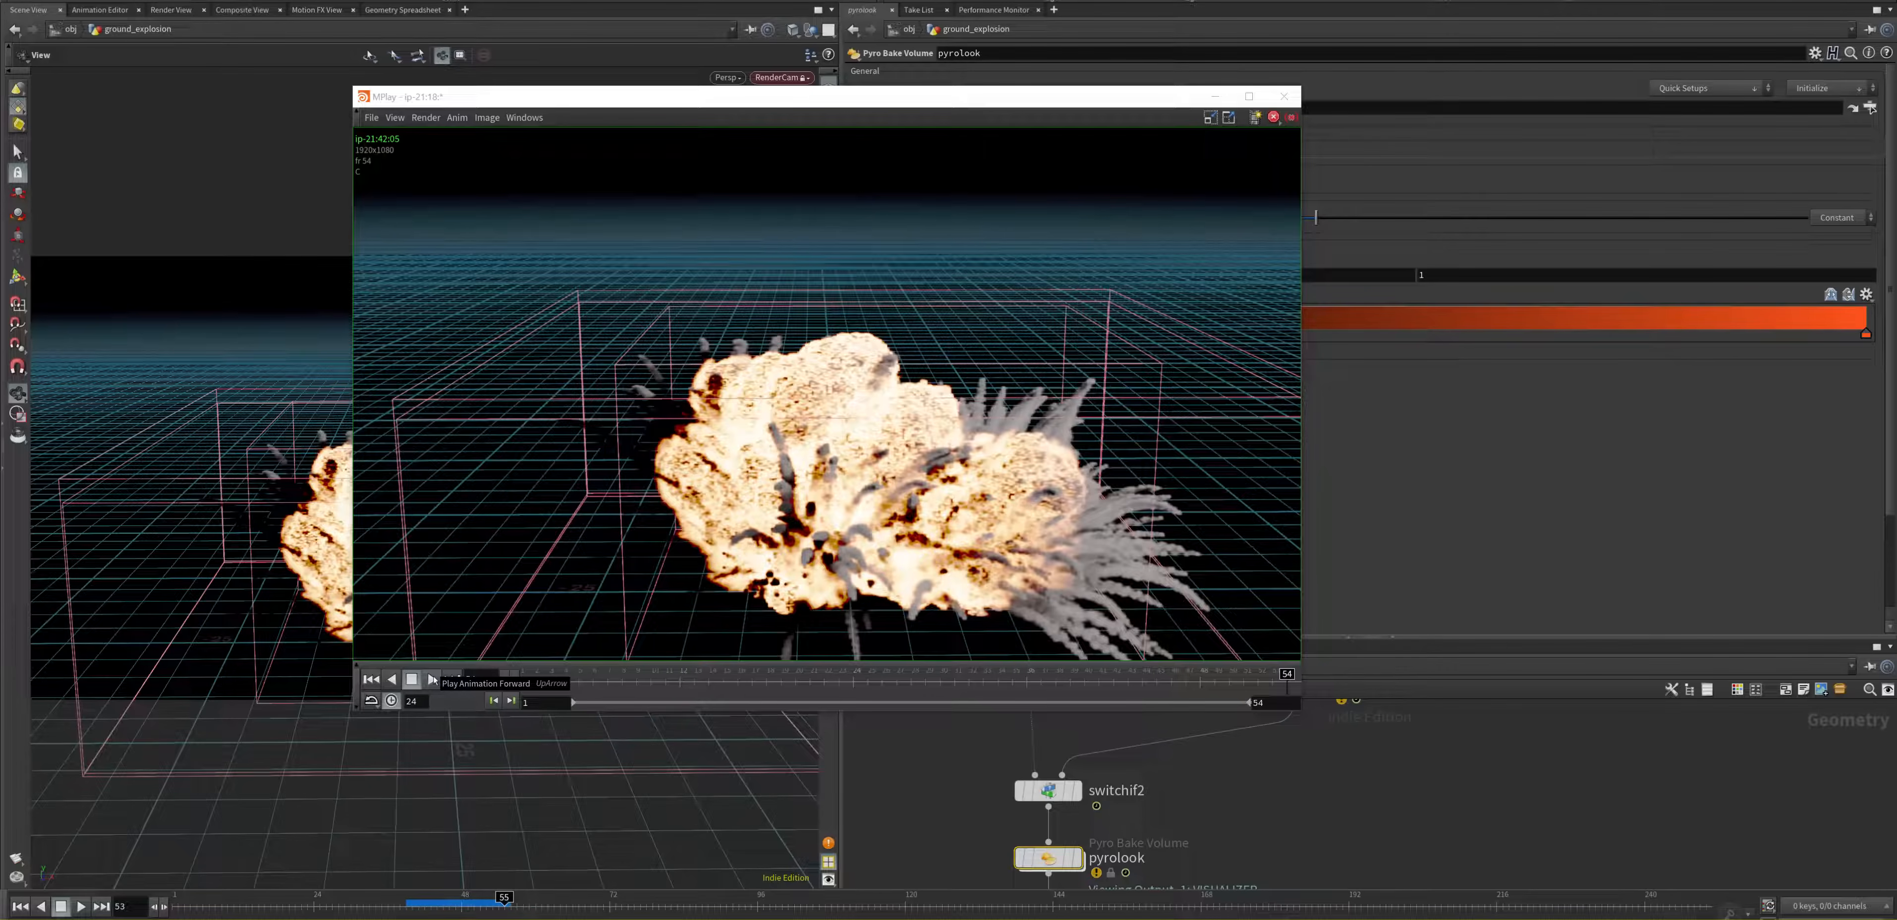
left_click(432, 679)
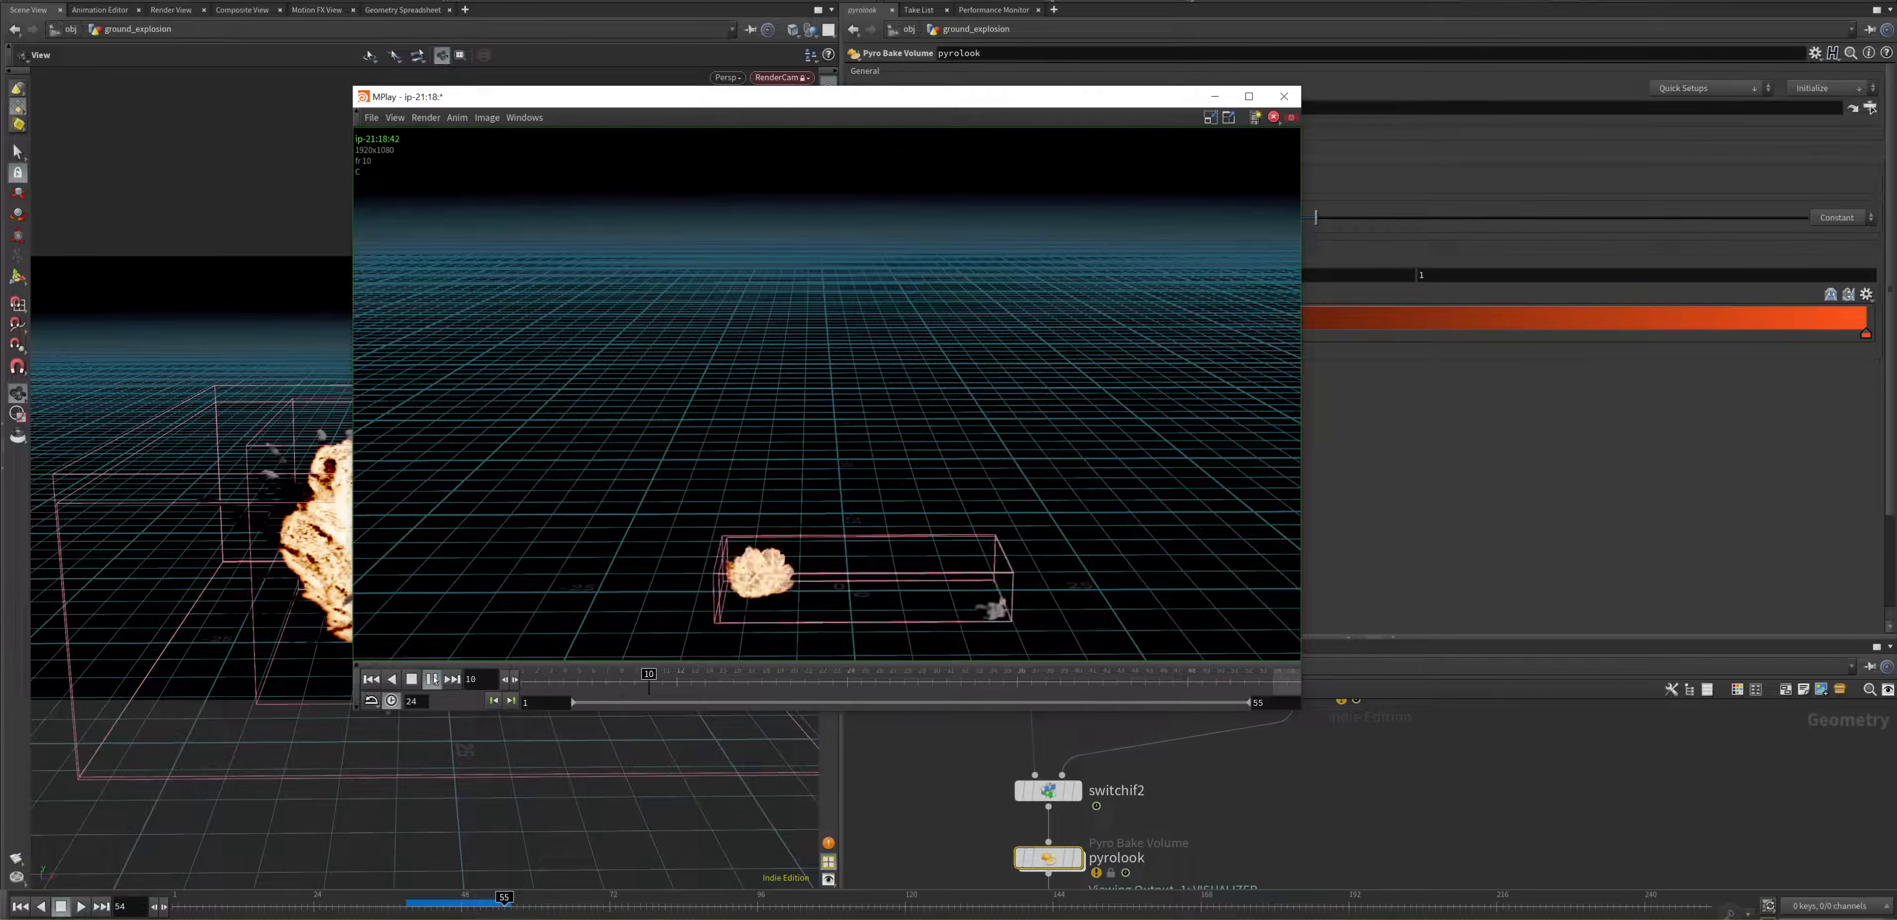
Step: Stop the flipbook playback and close the MPlay window
left_click(433, 679)
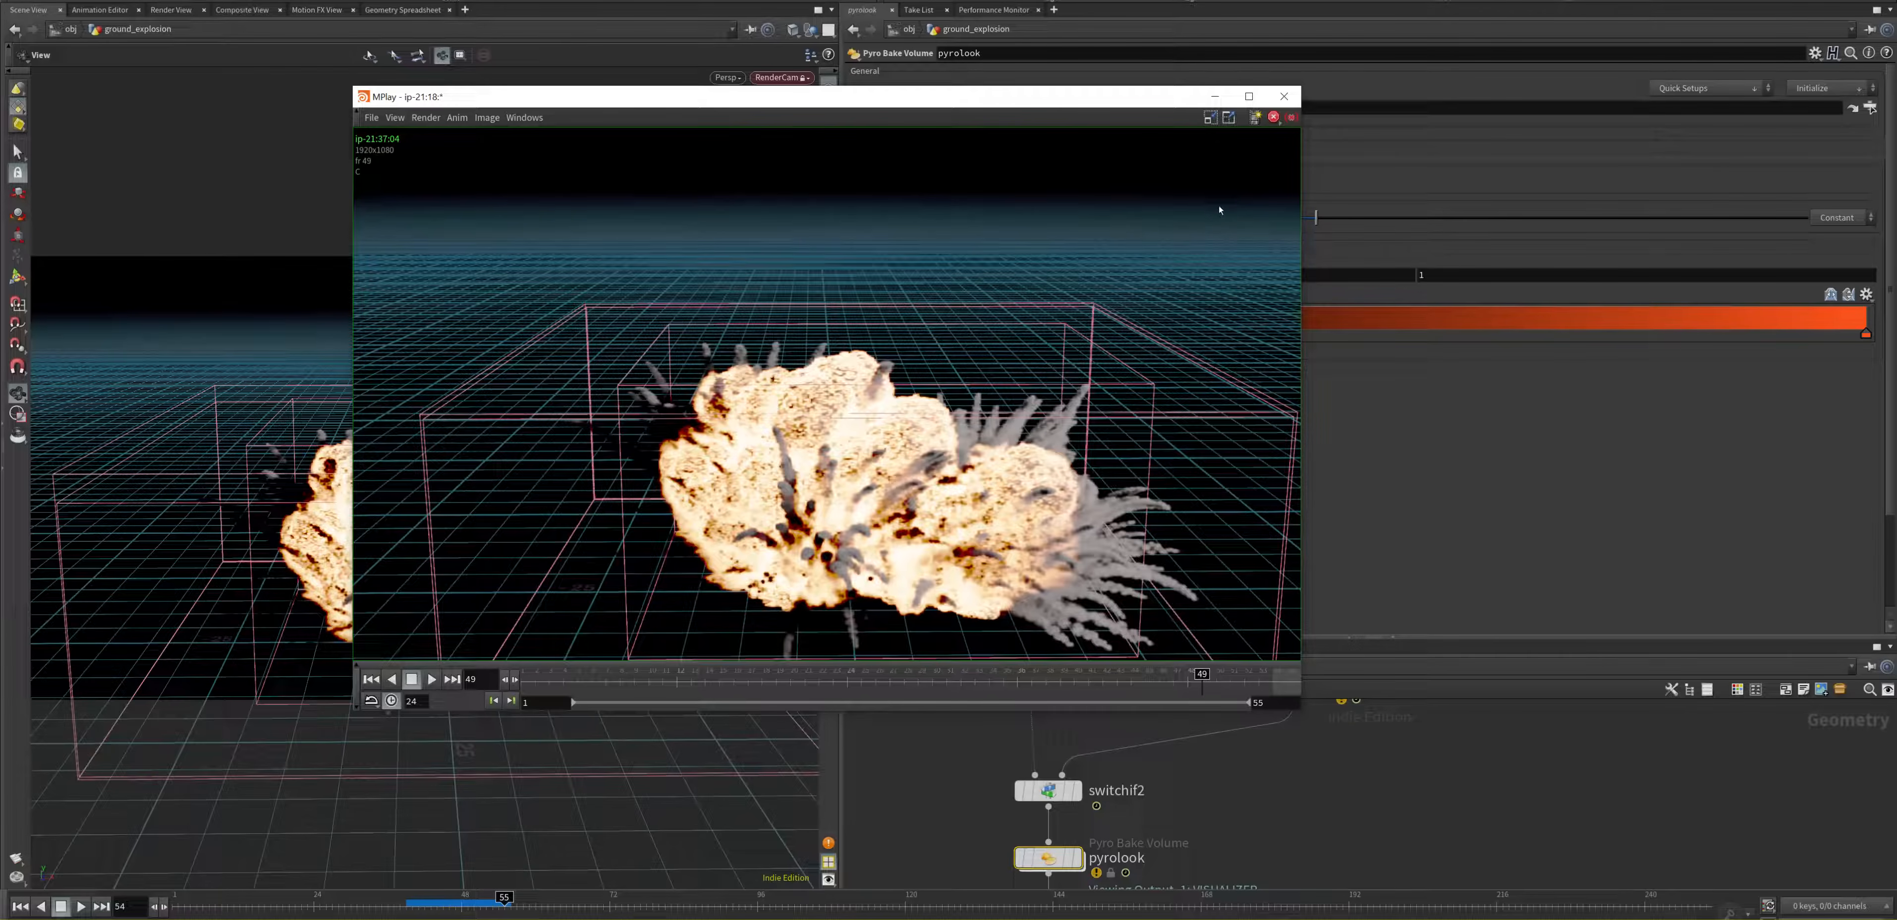
left_click(1285, 96)
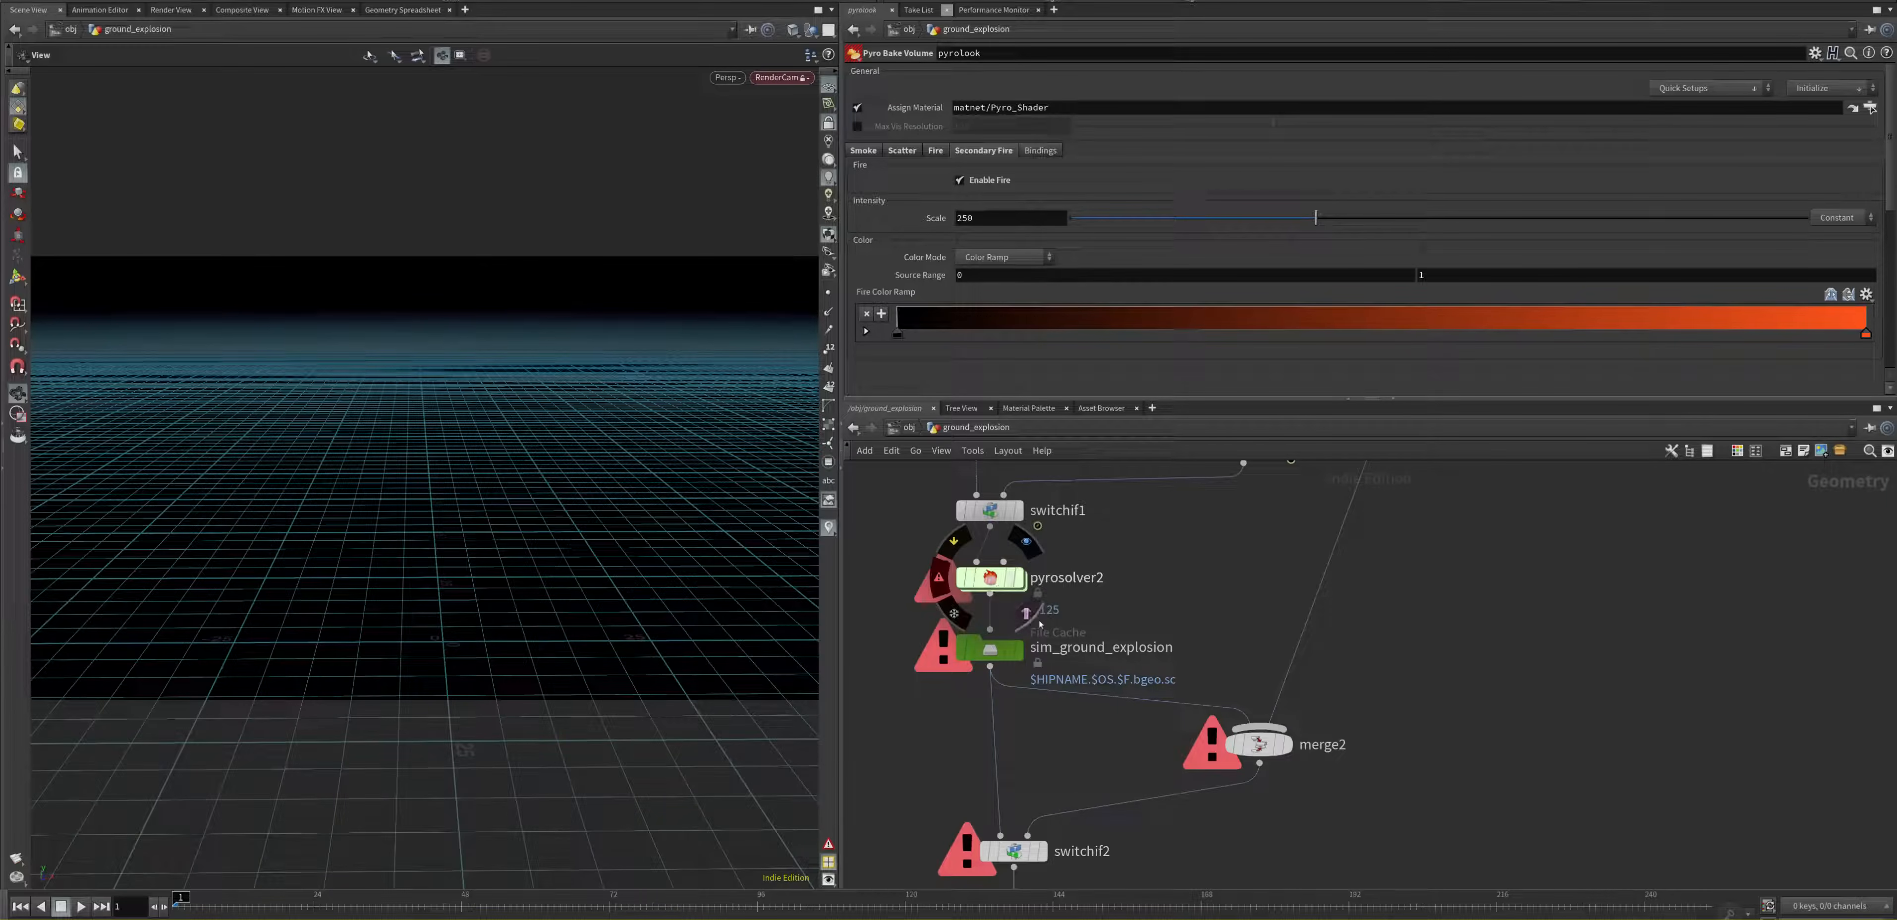
Step: Set the voxel size of the pyrosolver2 node to 0.05 in its setup parameters
left_click(994, 581)
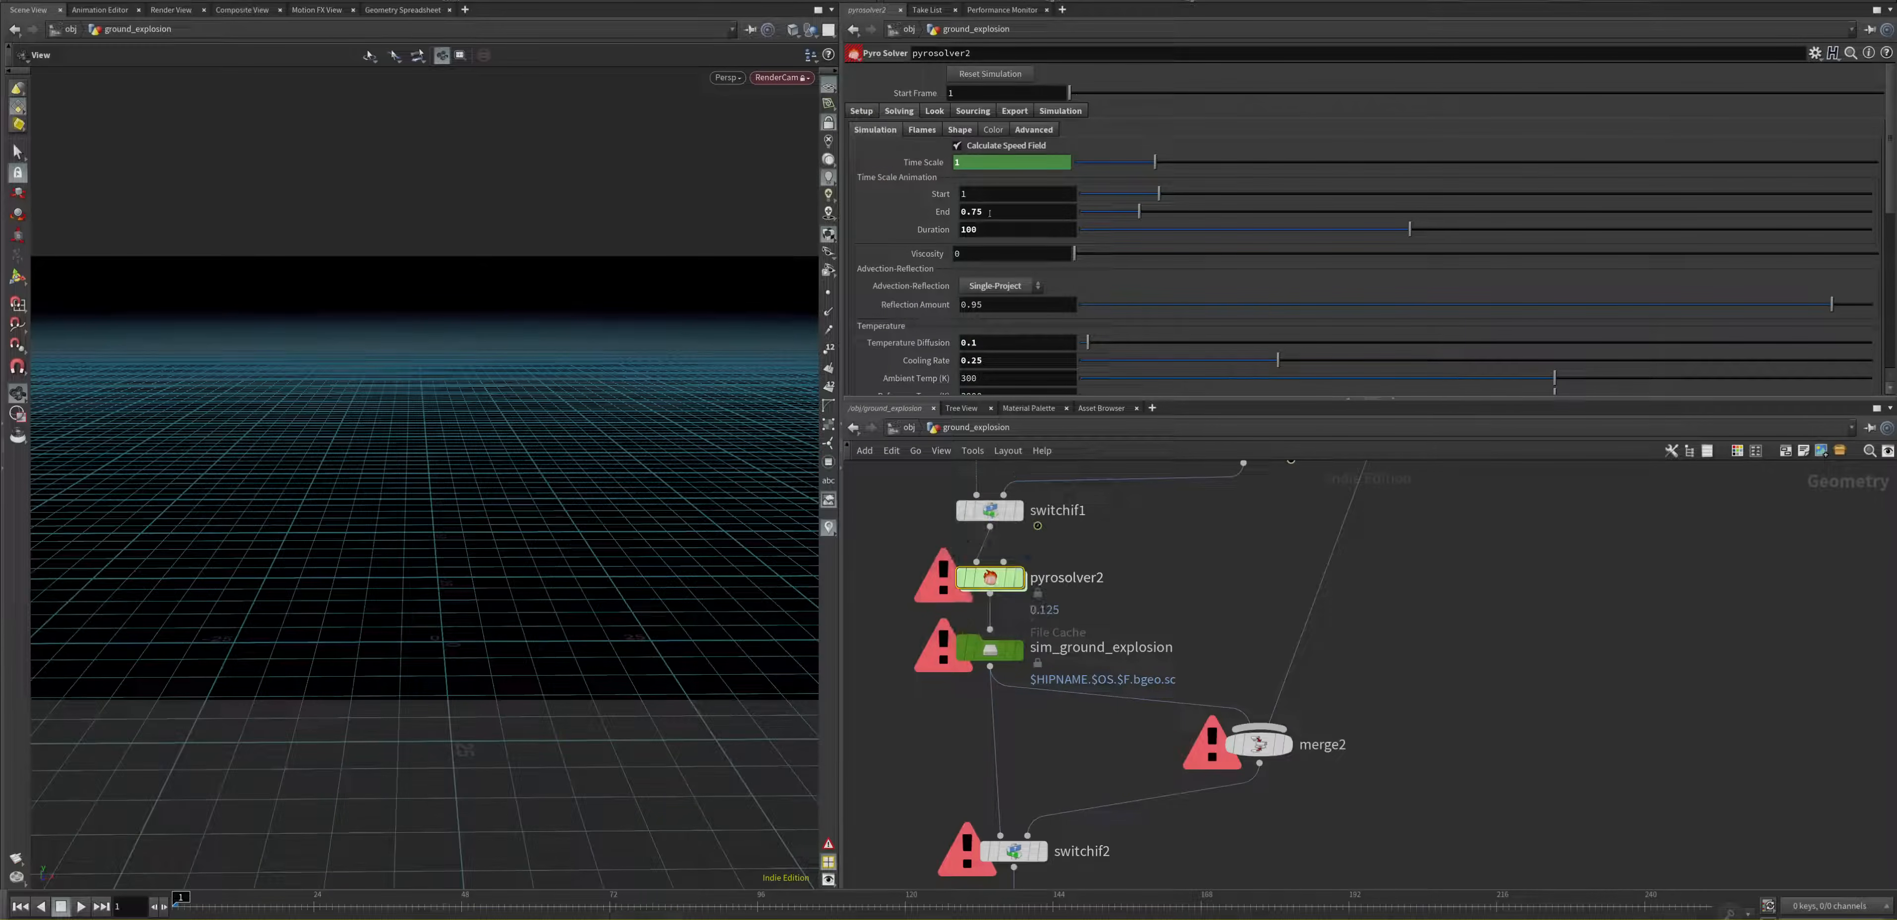
left_click(864, 112)
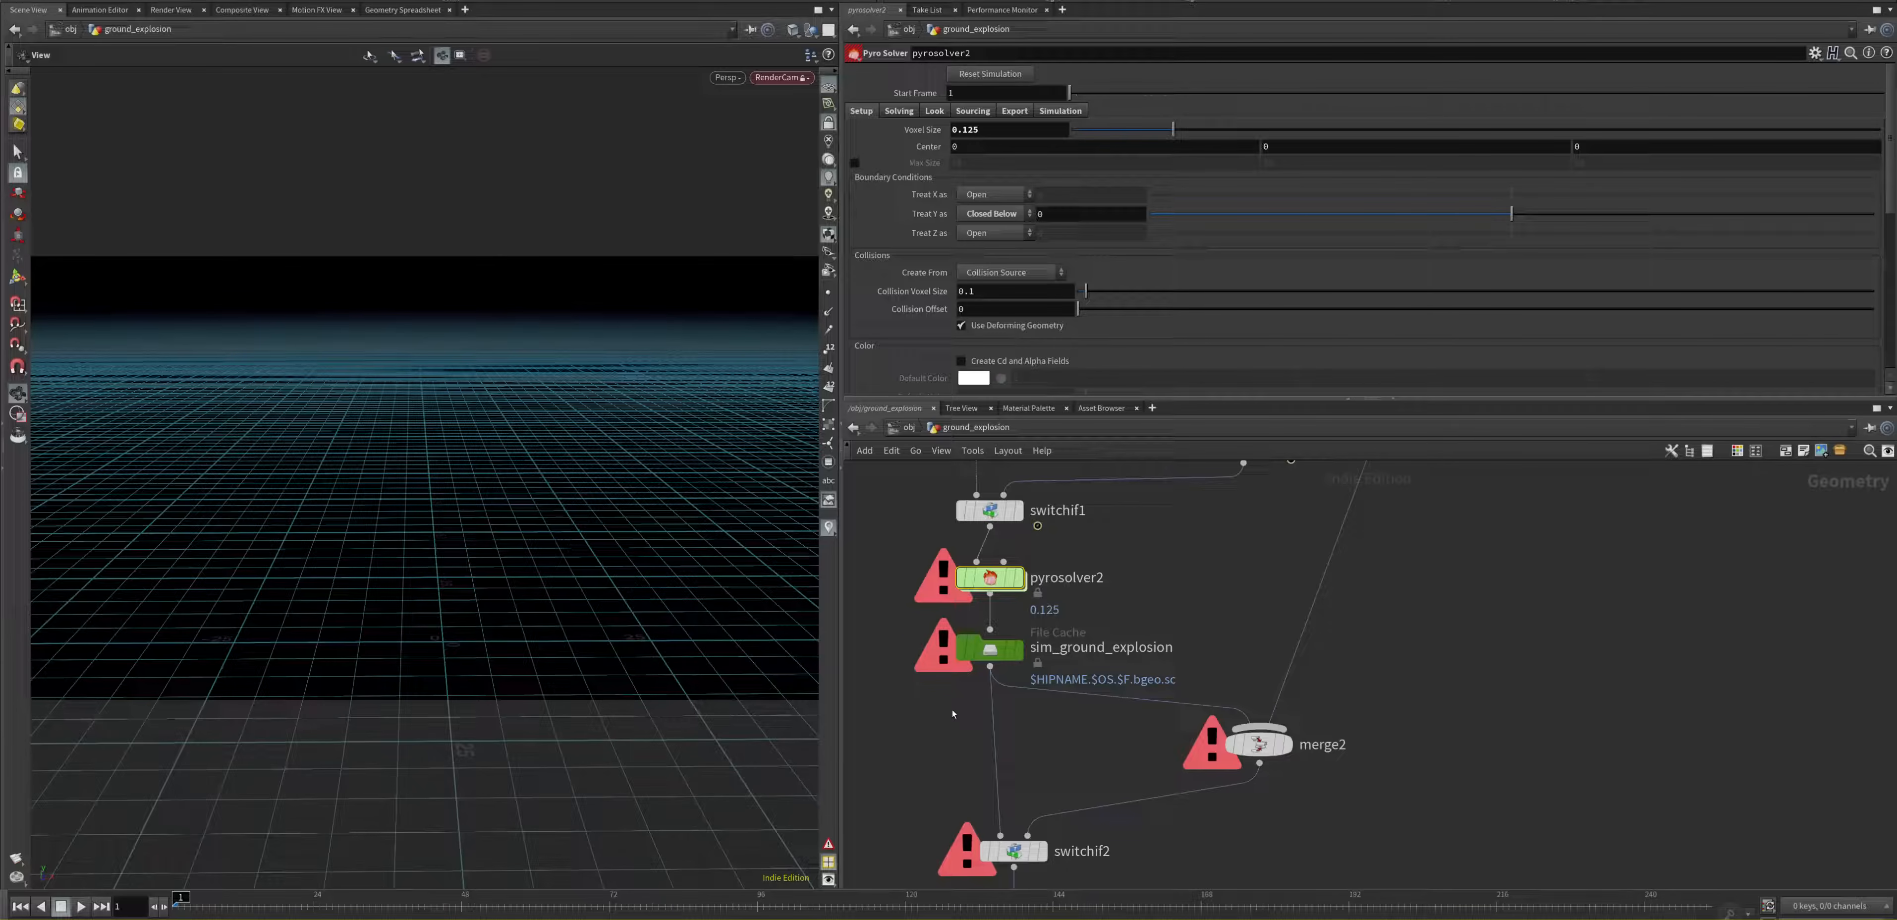
mouse_move(979, 548)
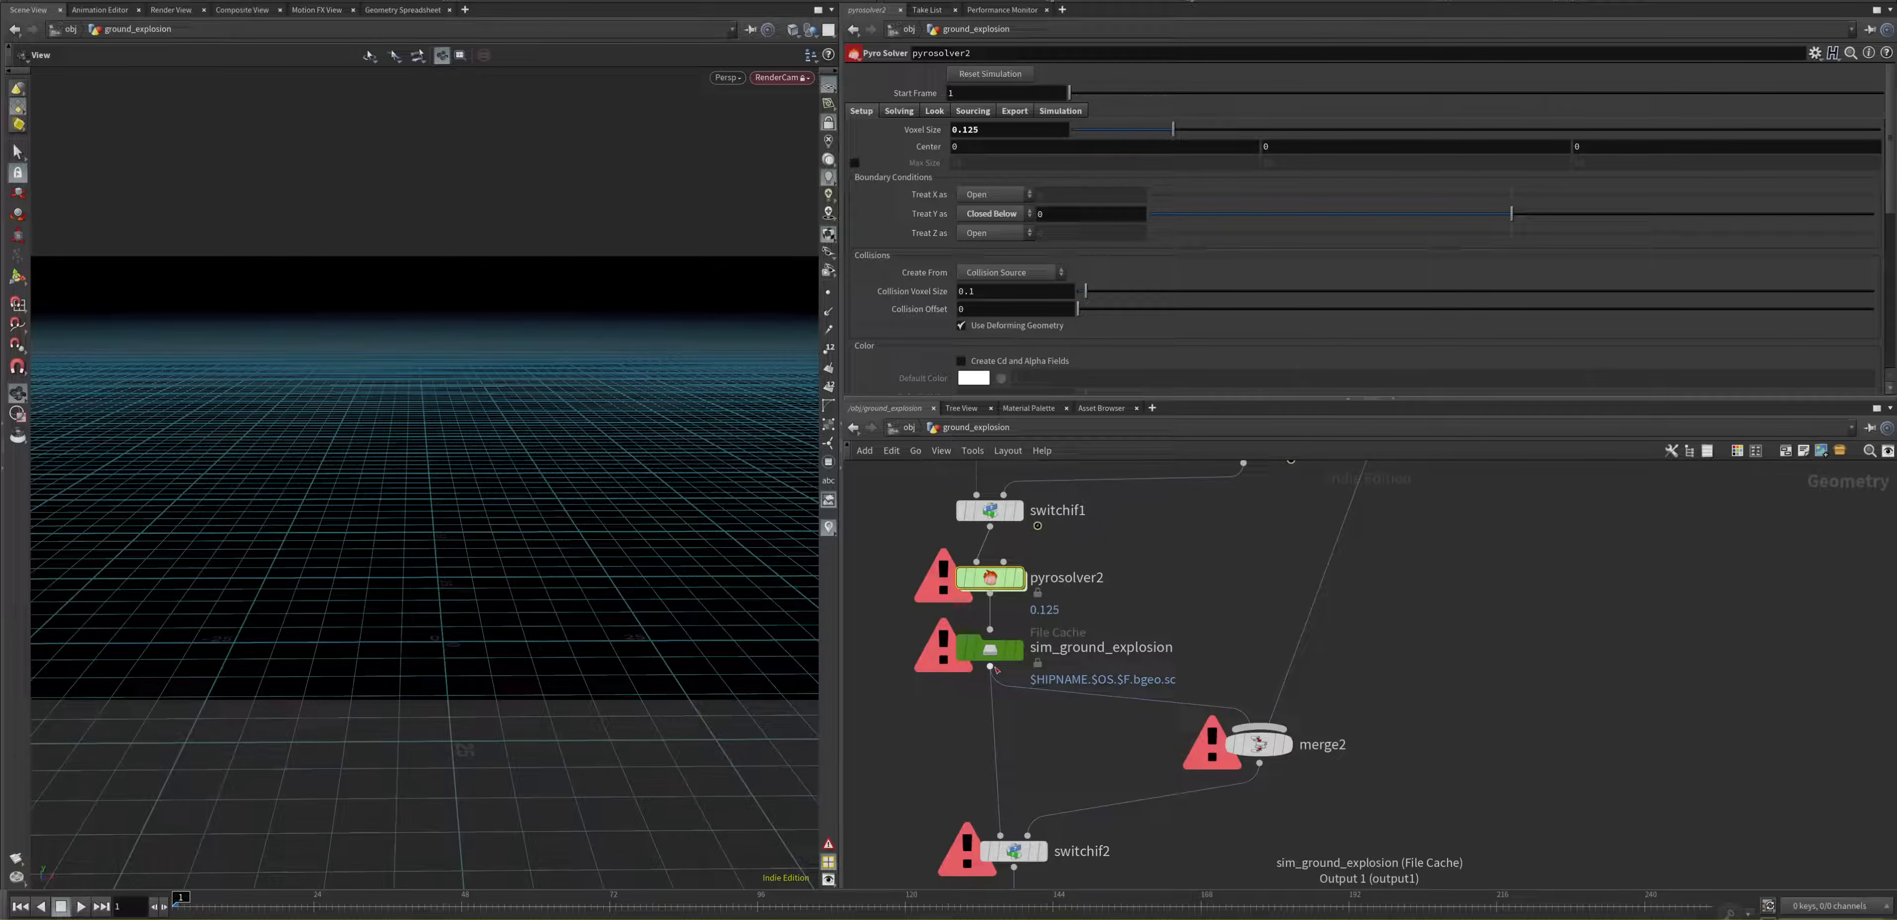
mouse_move(982, 659)
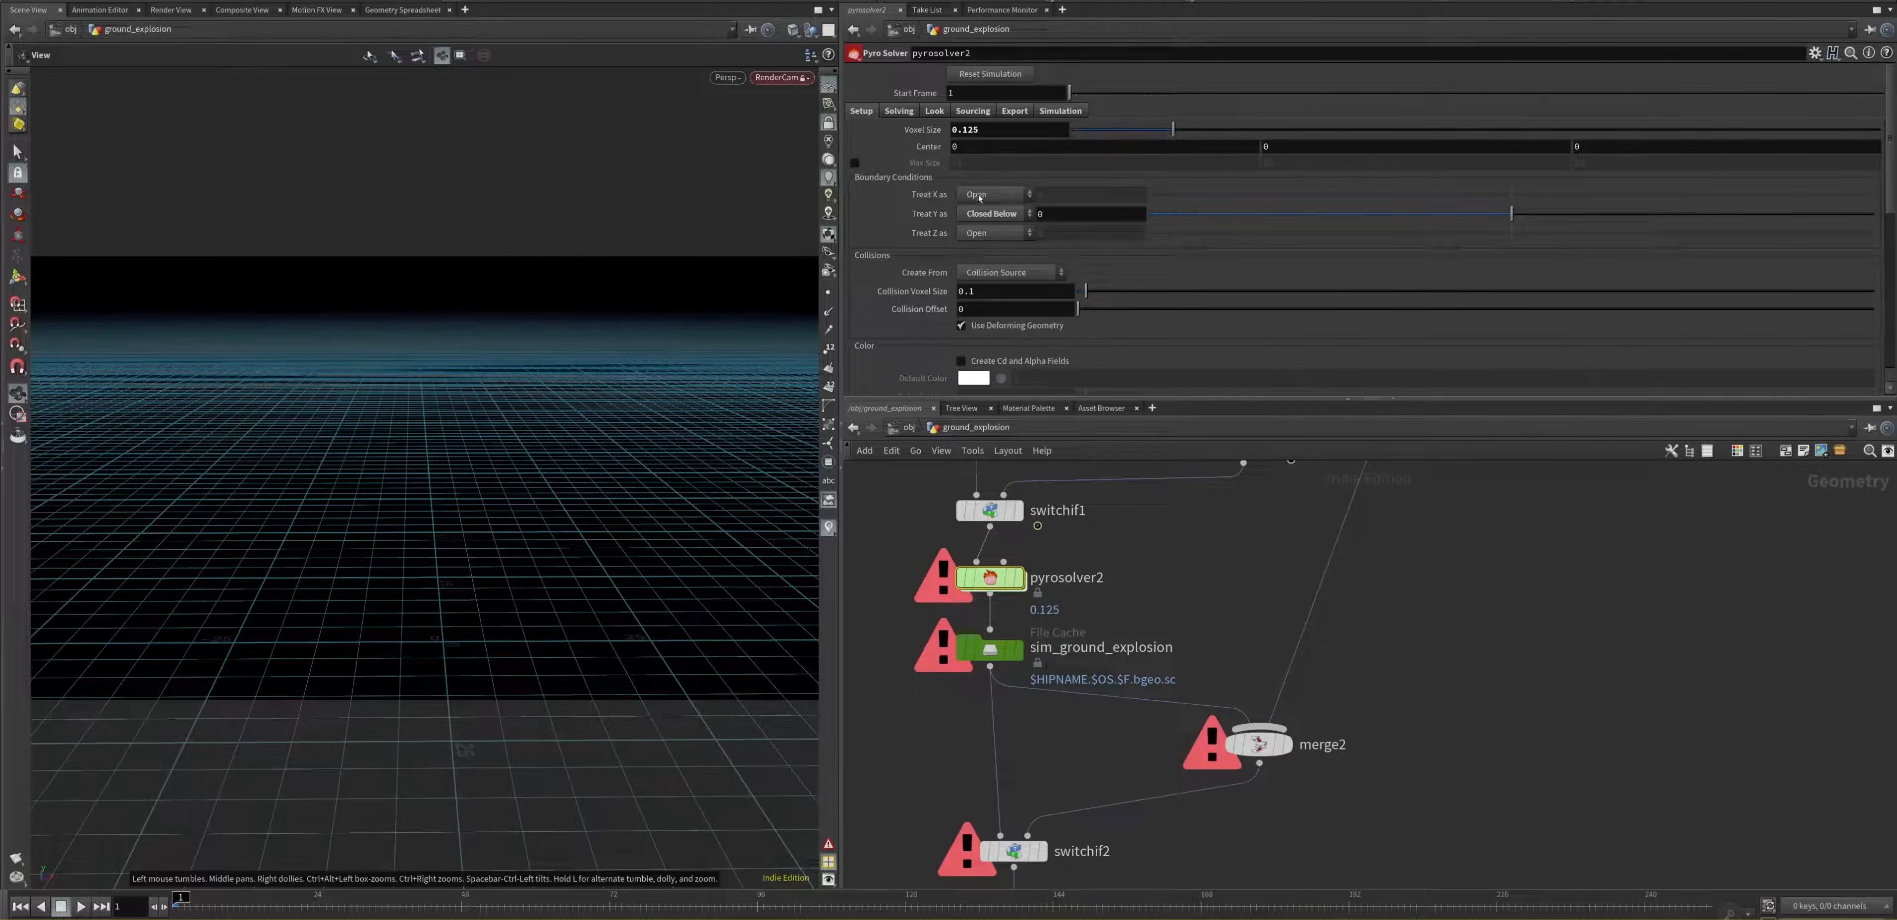
left_click(988, 130)
key("Return")
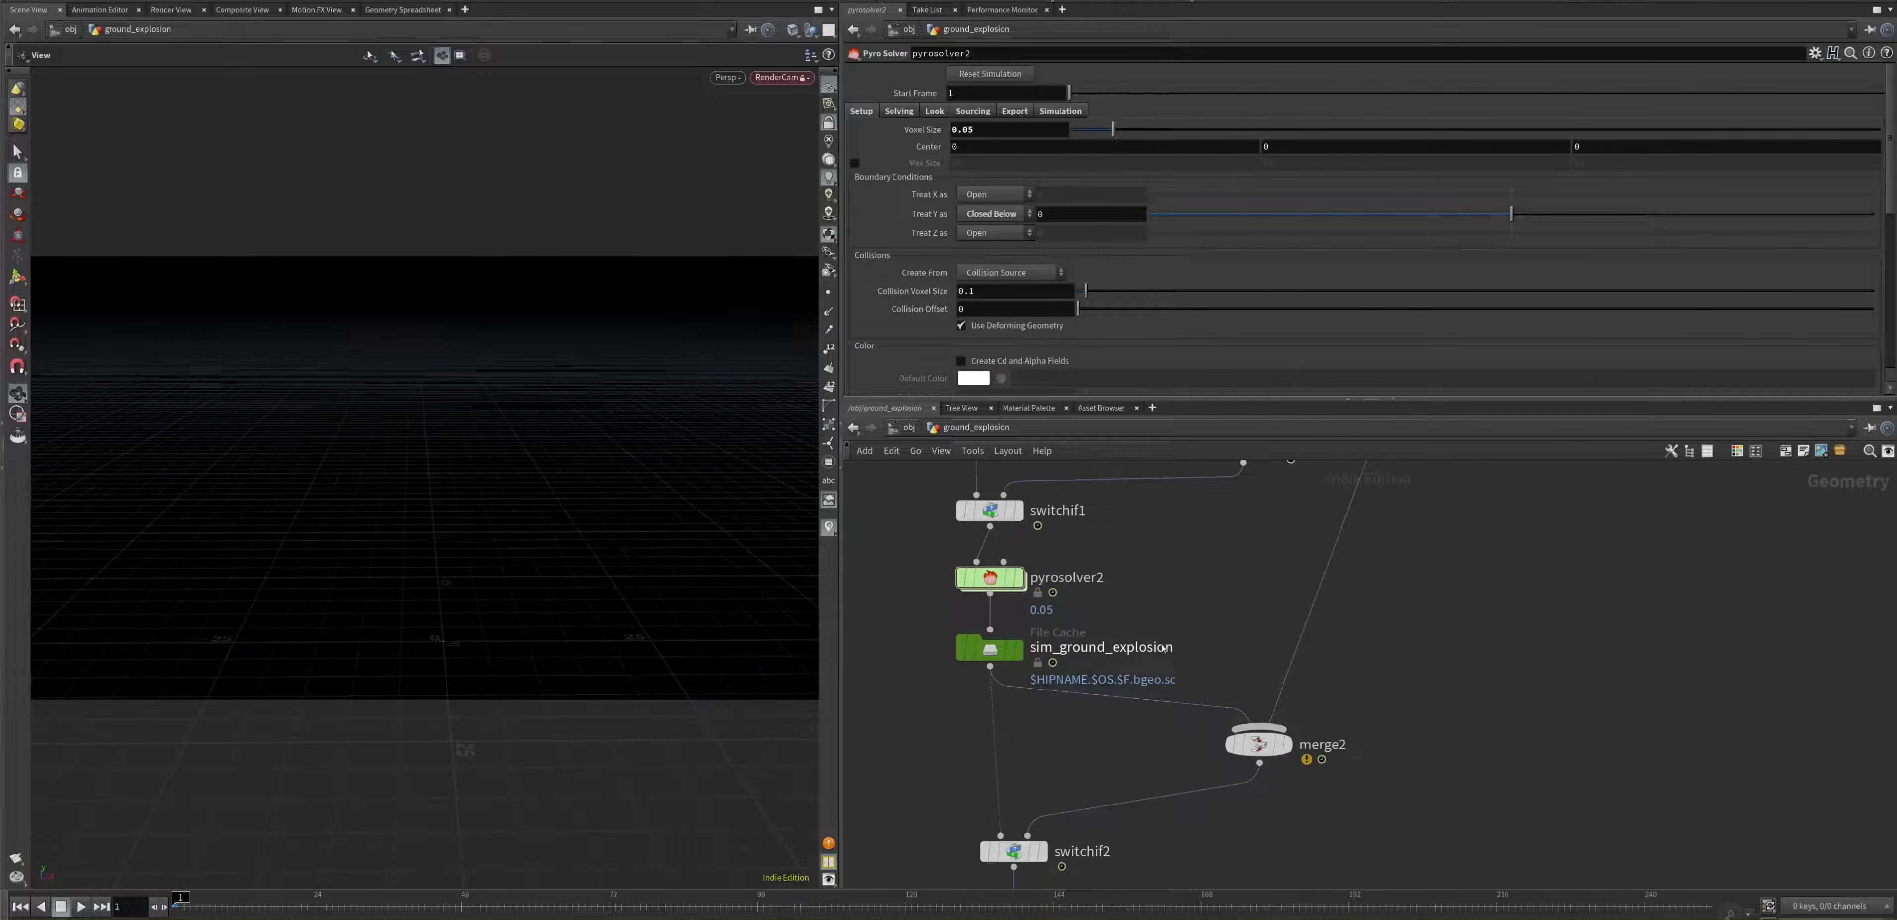
Step: Check the geometry file path of the sim_ground_explosion file cache and start saving the cache to disk in the background
left_click(991, 651)
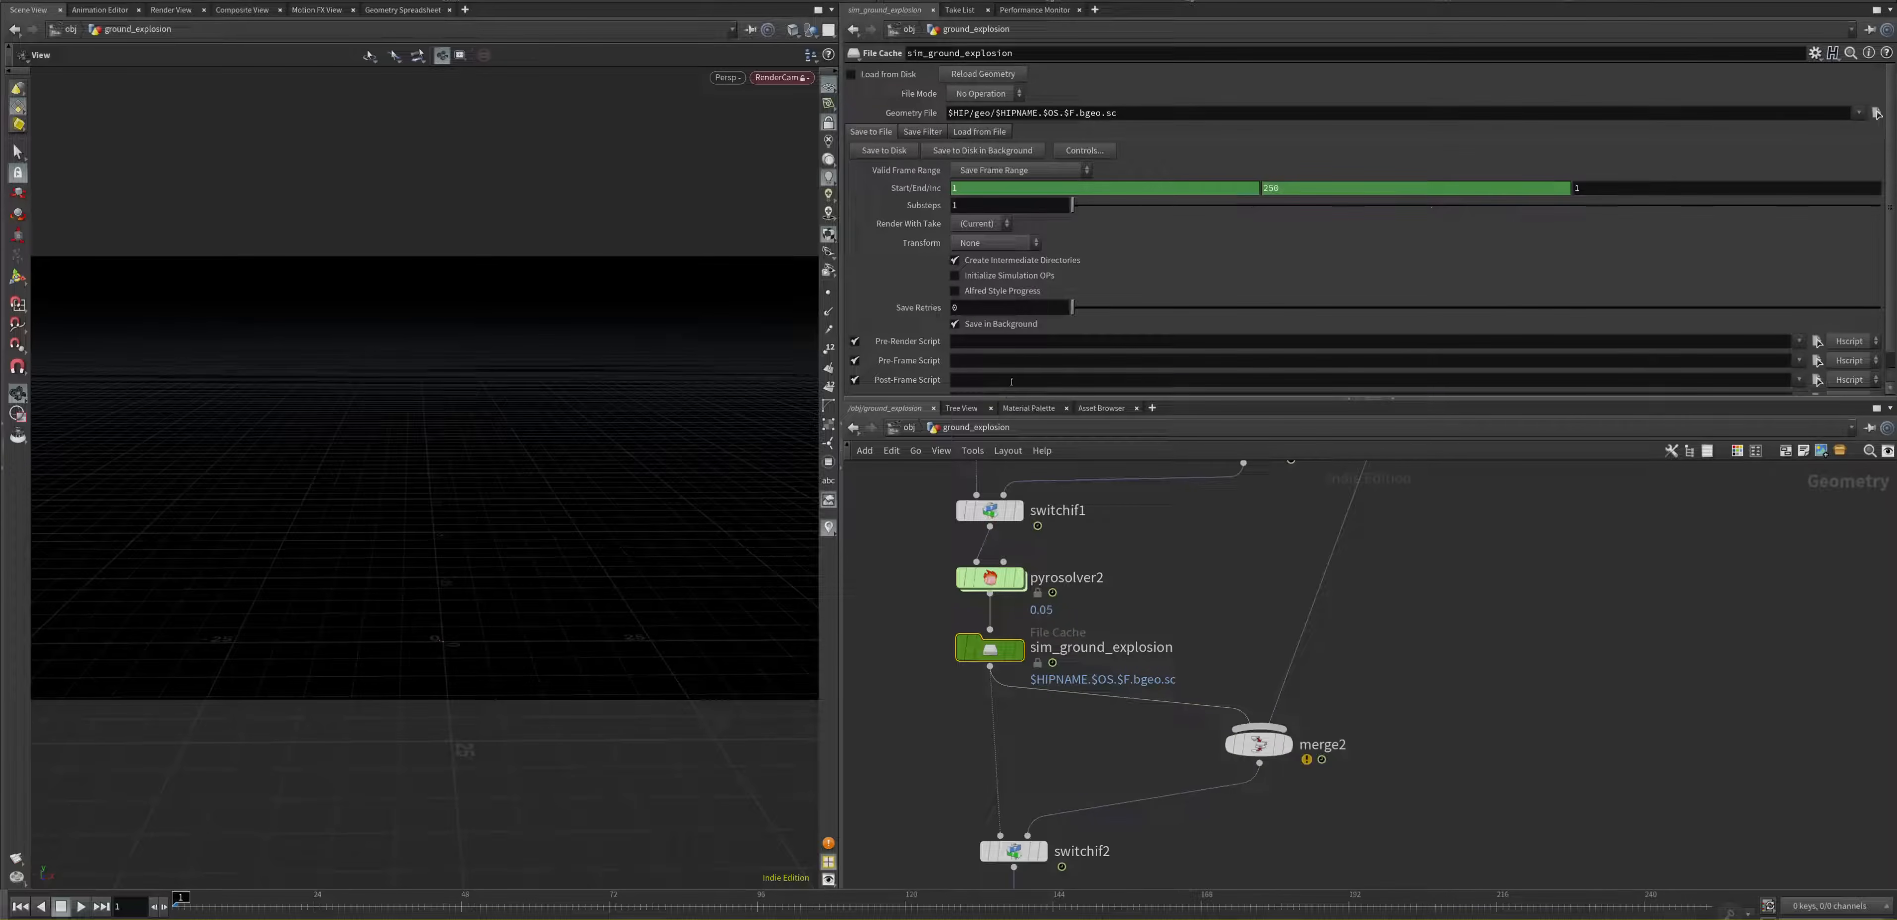
left_click(948, 113)
key("ctrl+a")
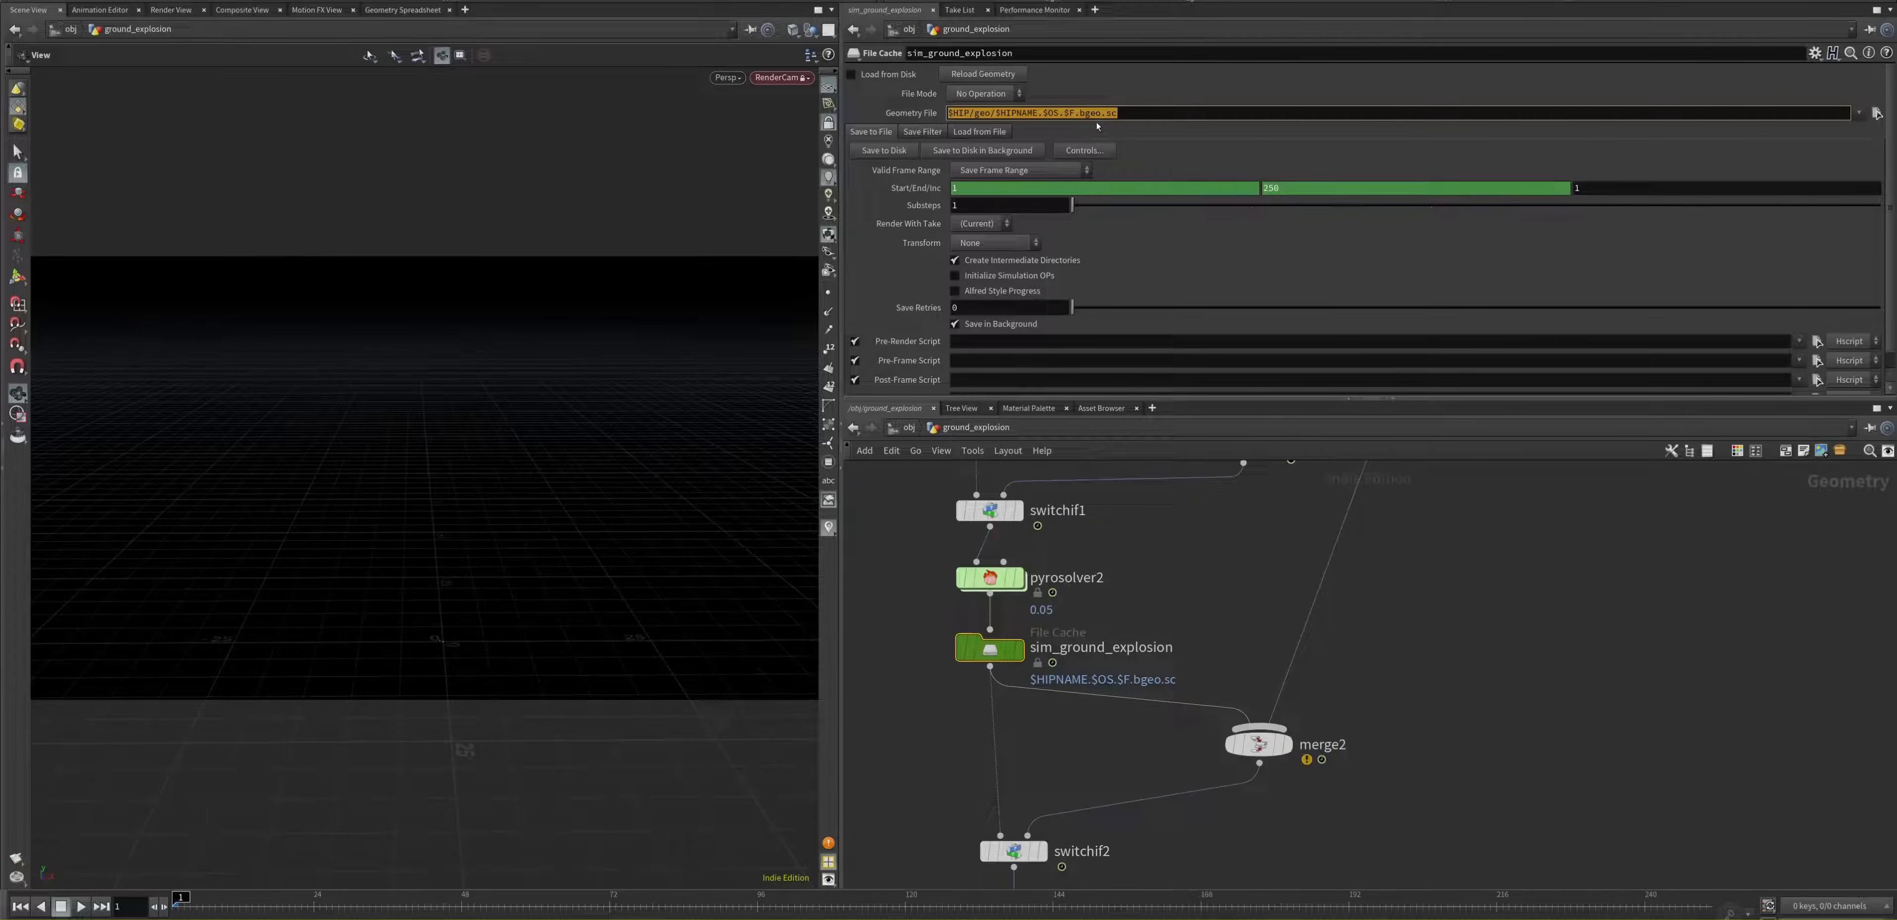
left_click(1133, 113)
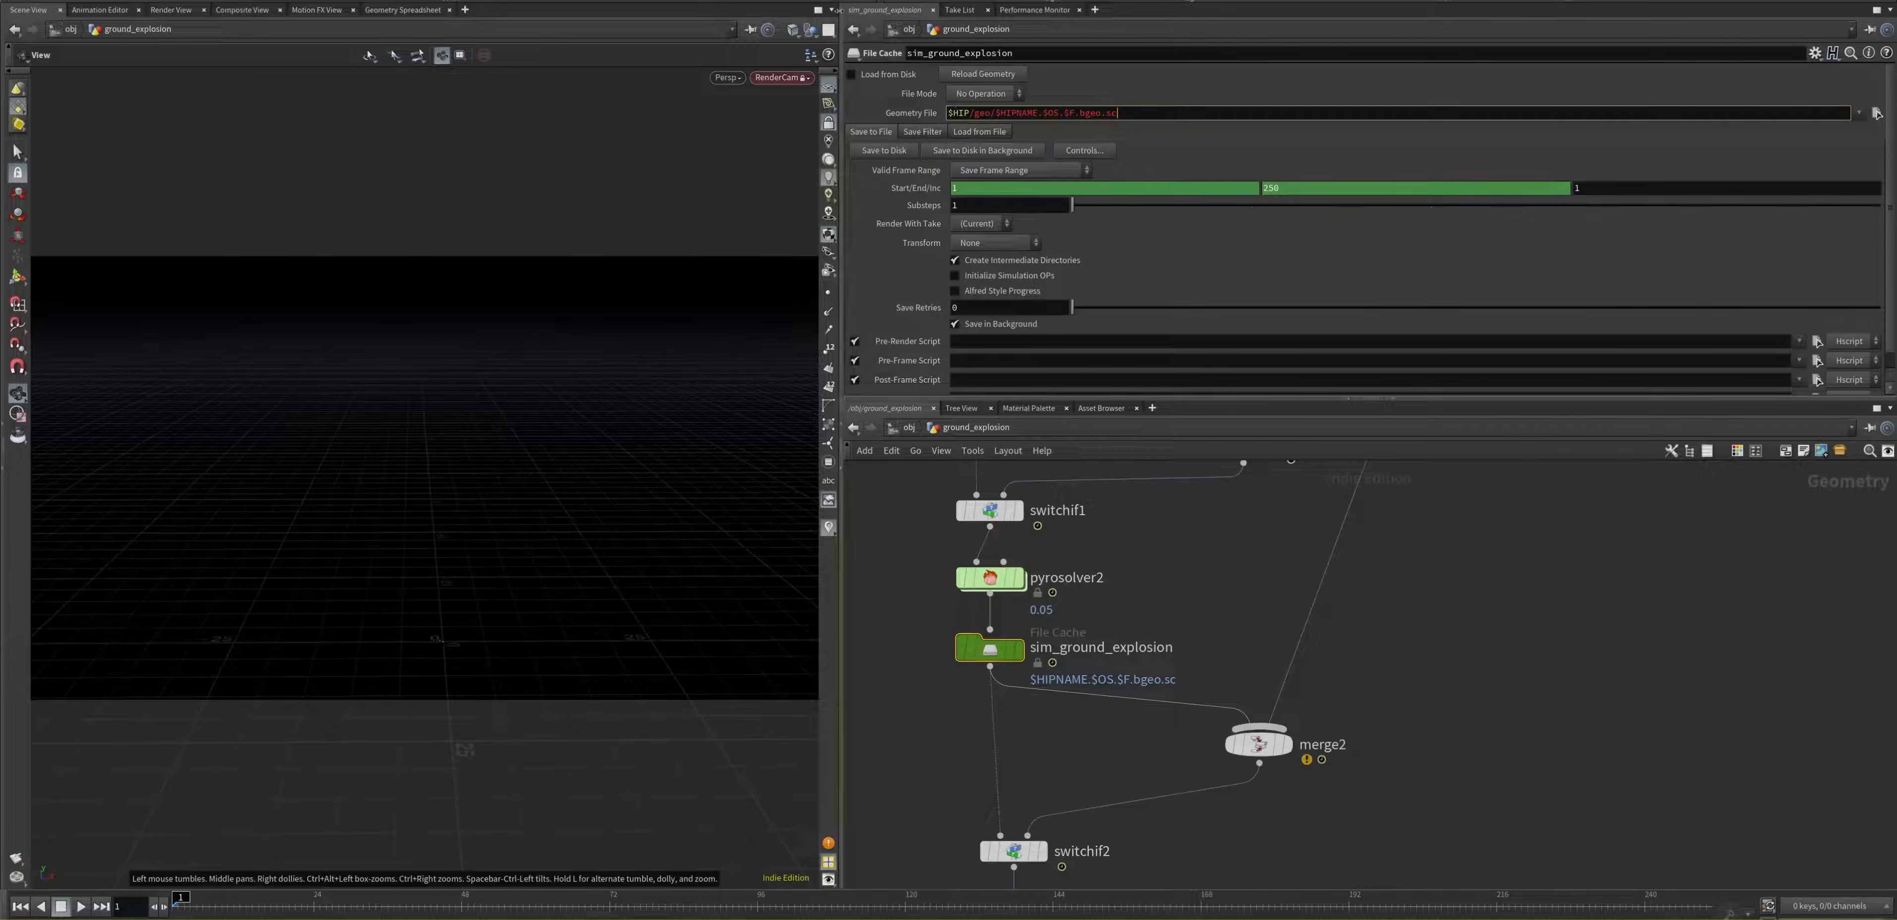
left_click(972, 153)
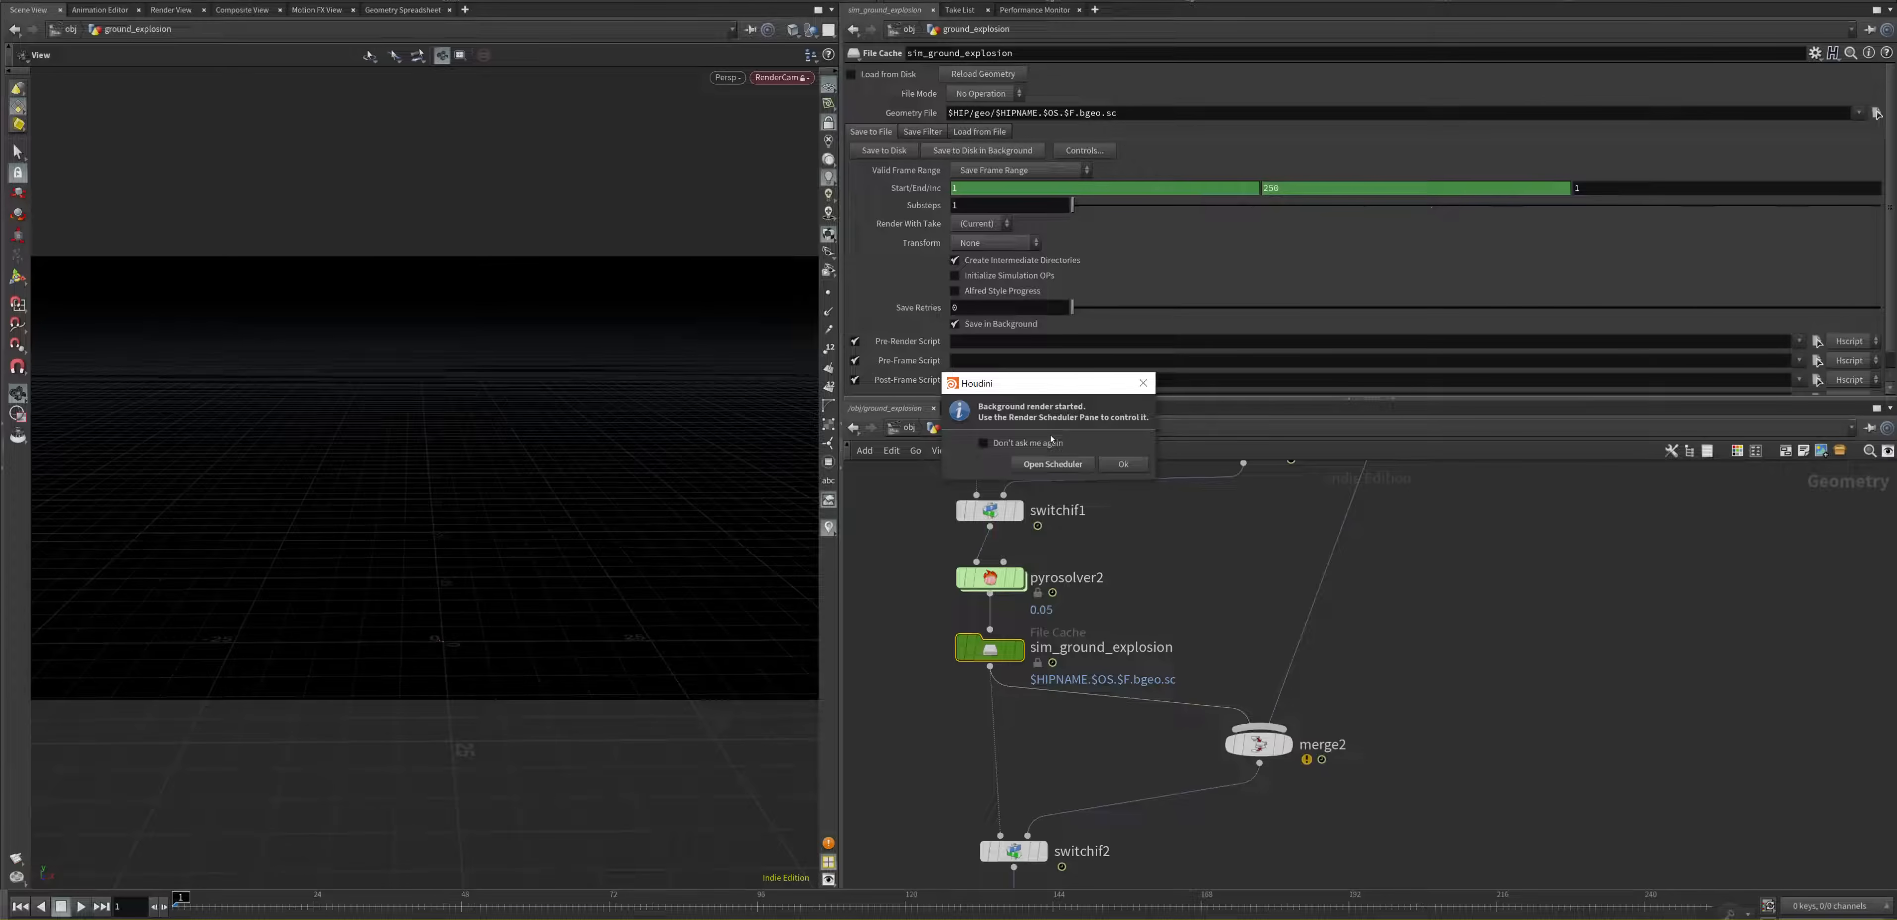
Step: Open the render scheduler for the background cache job, and reposition and widen its window to show the job's full command
left_click(1054, 463)
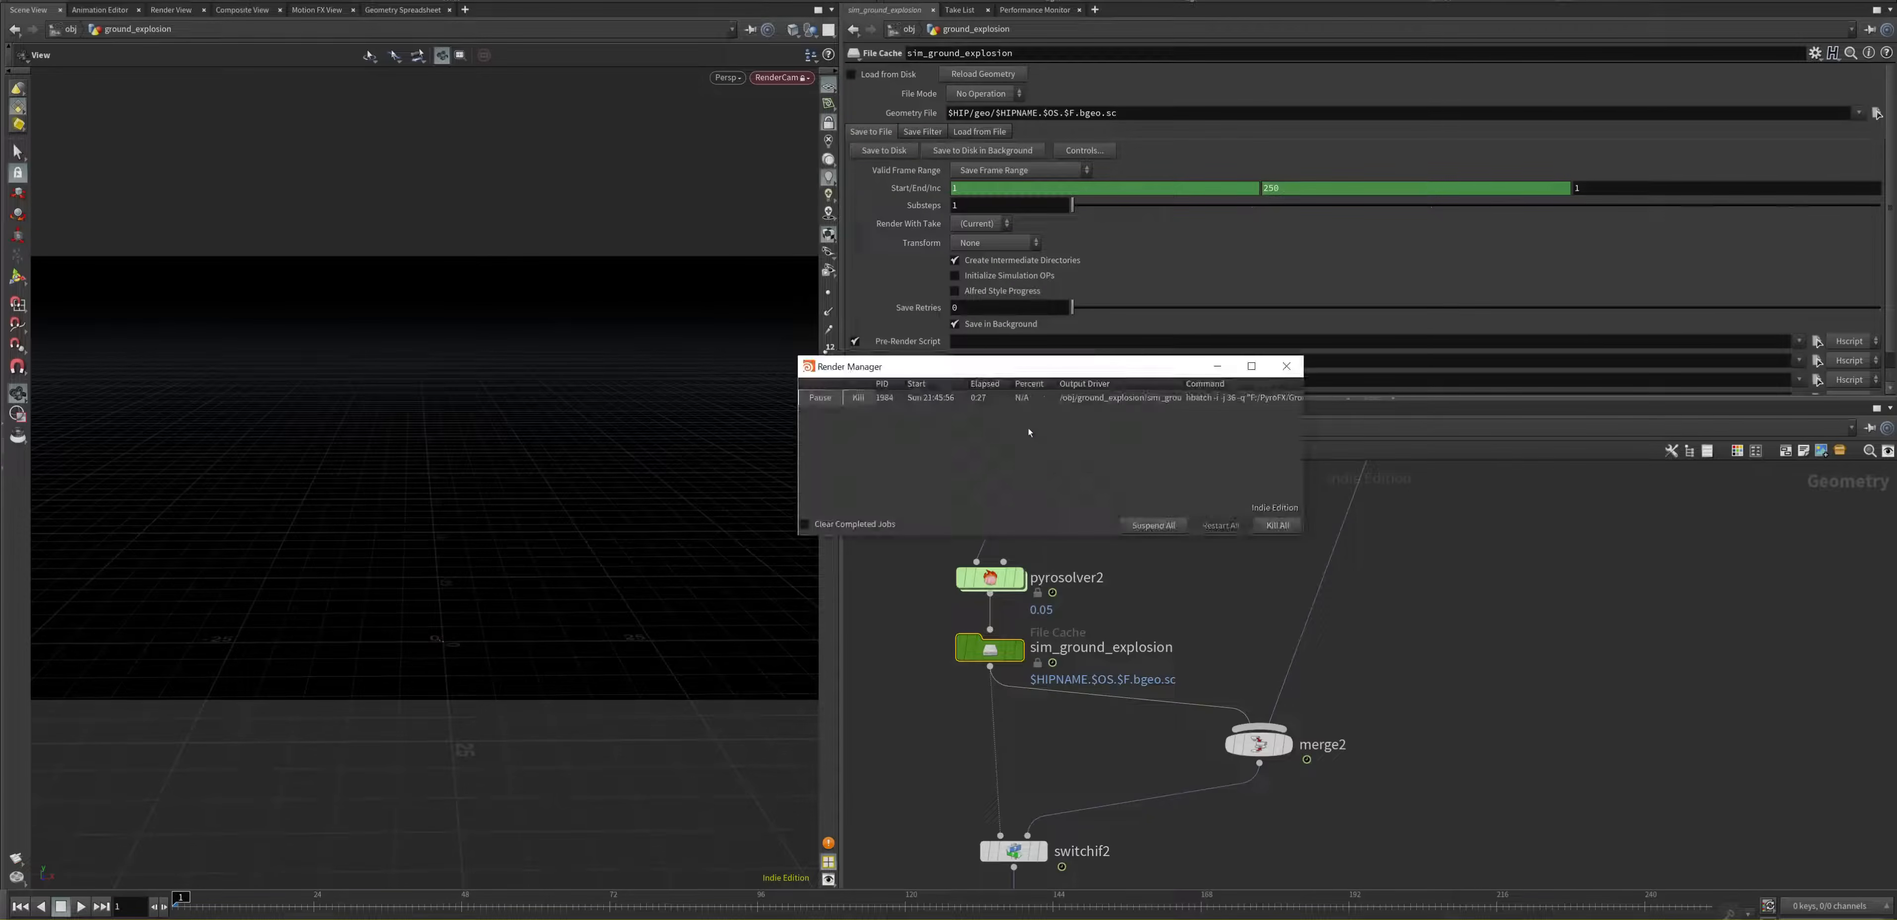
left_click_drag(1029, 373, 931, 443)
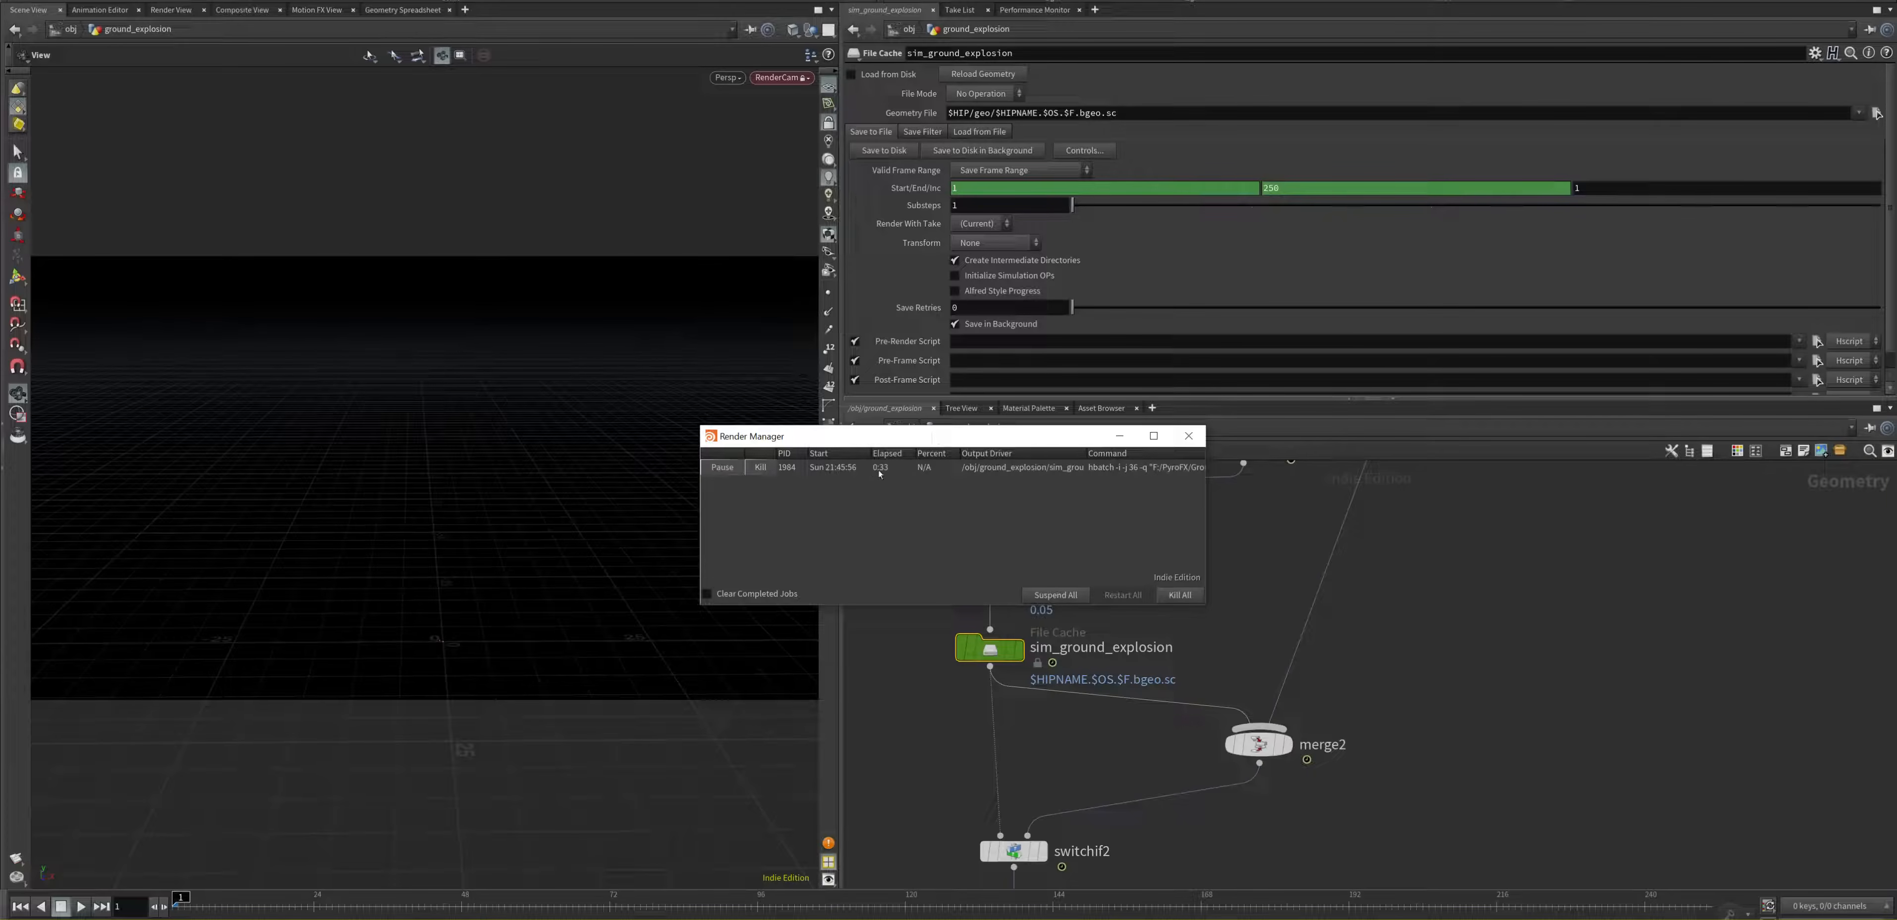
left_click_drag(898, 437, 797, 453)
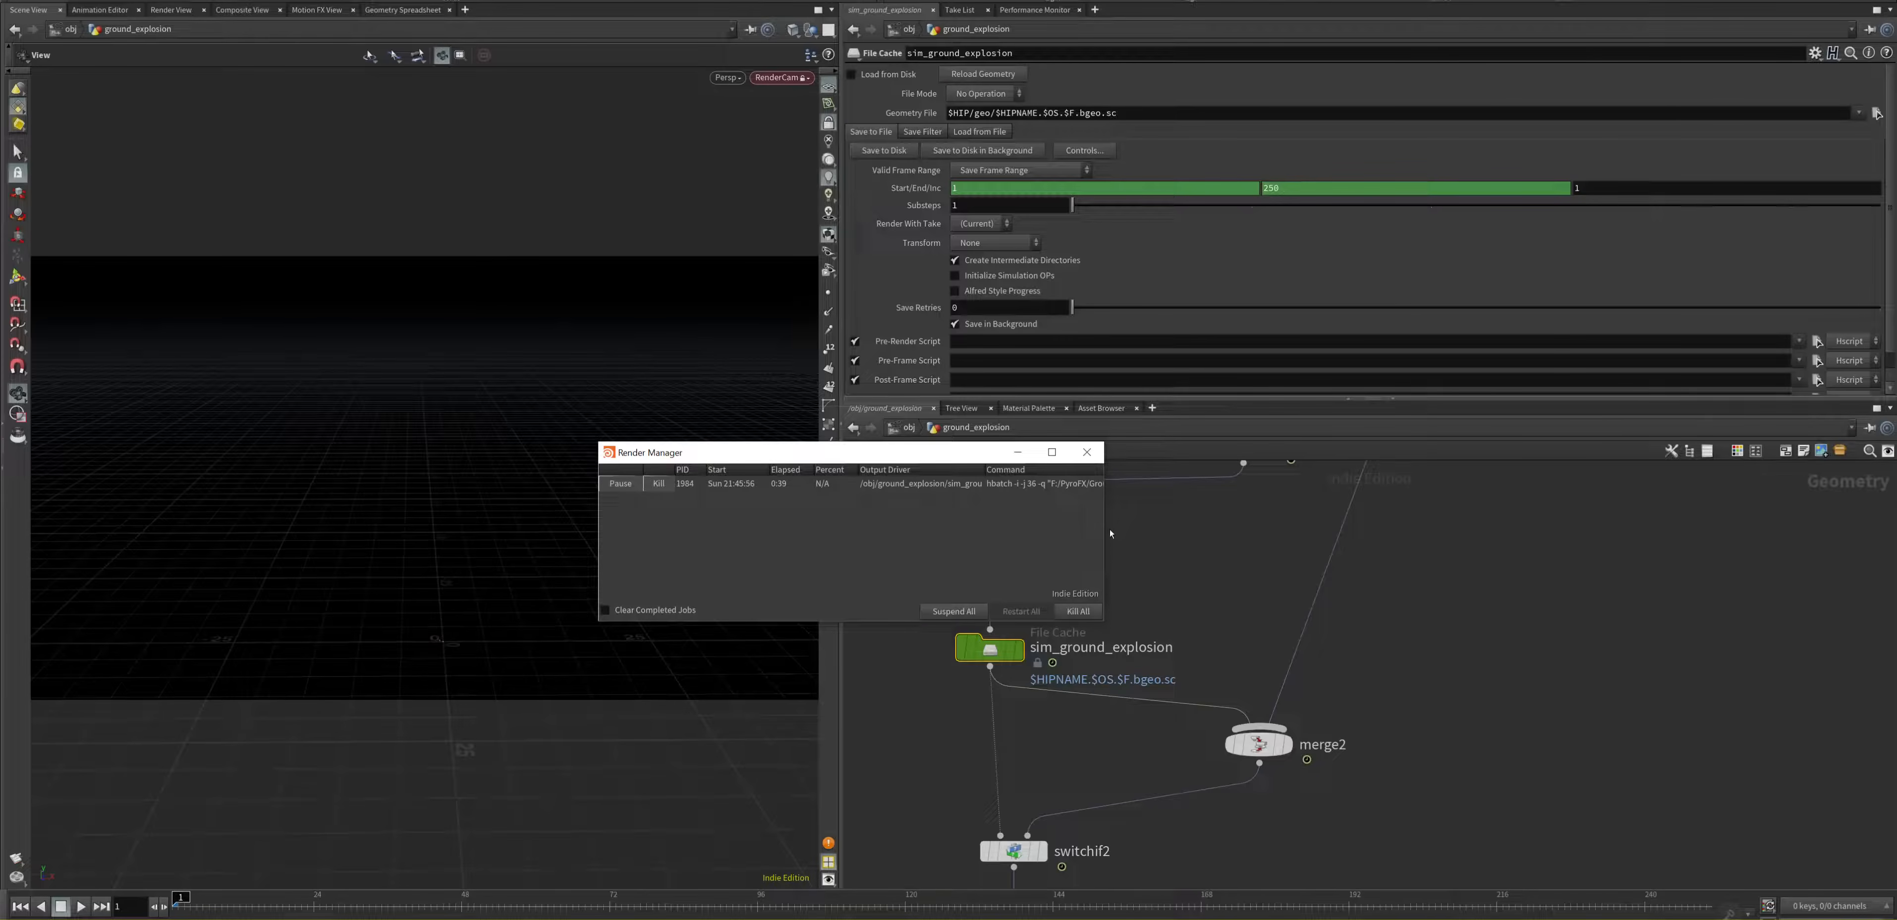
left_click_drag(992, 457, 836, 454)
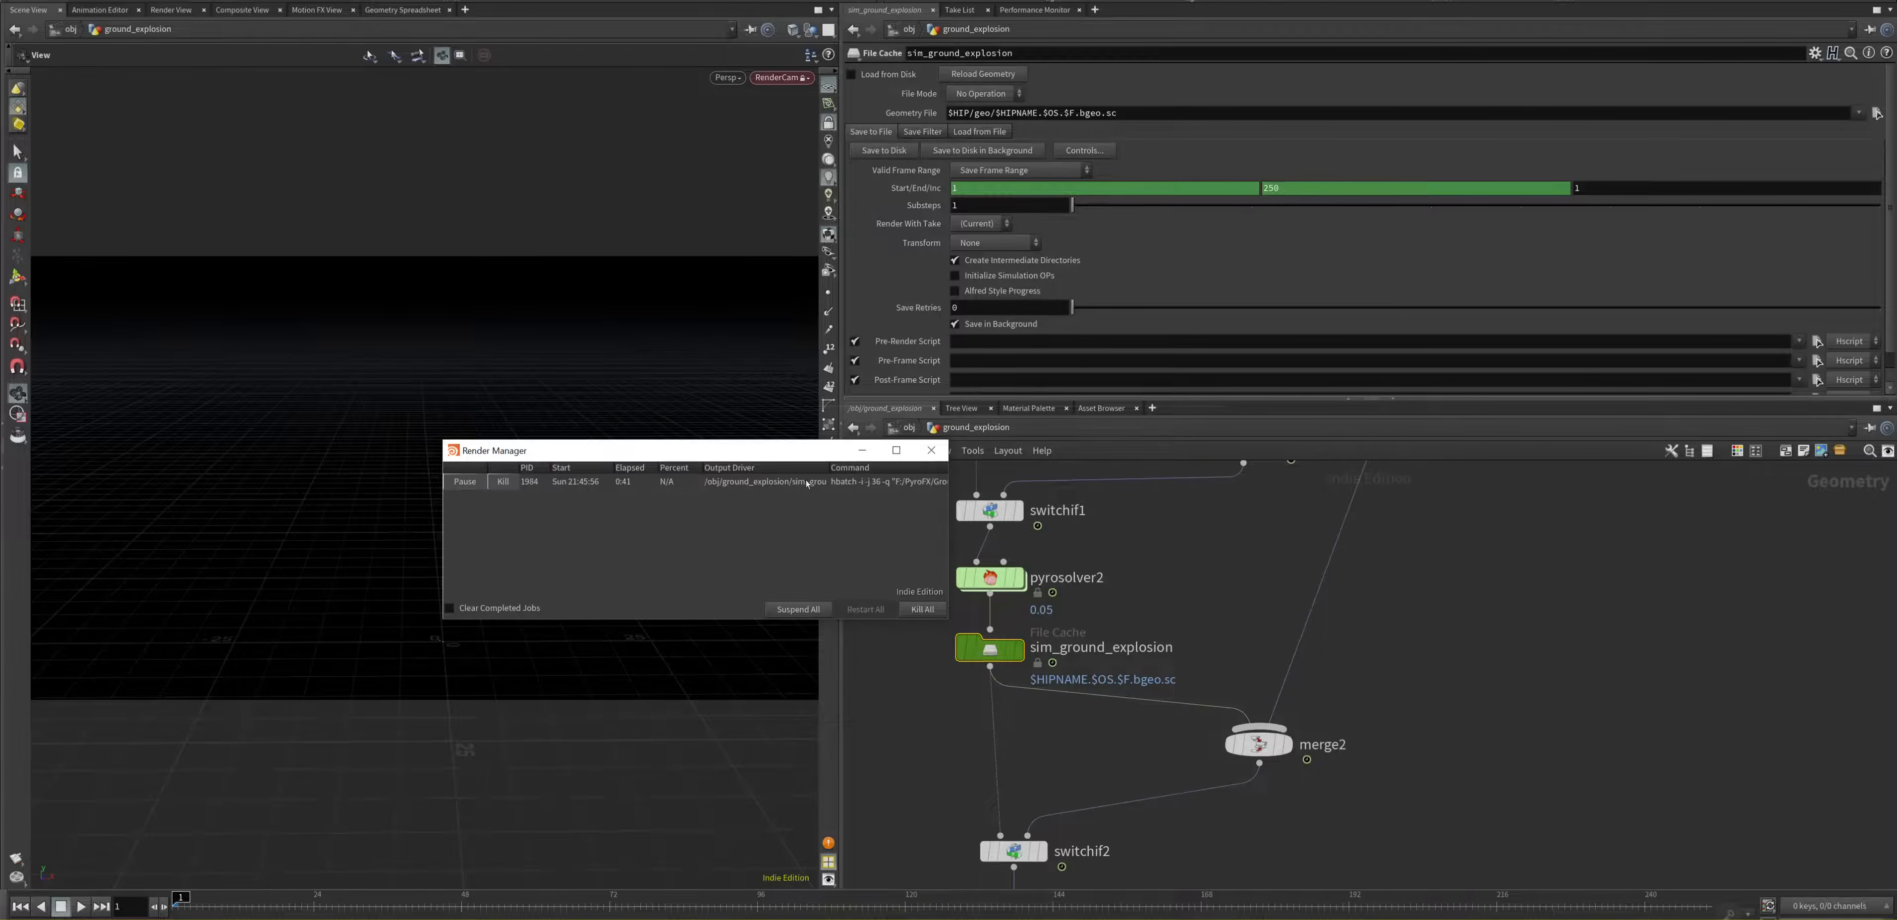
left_click_drag(949, 513, 1359, 525)
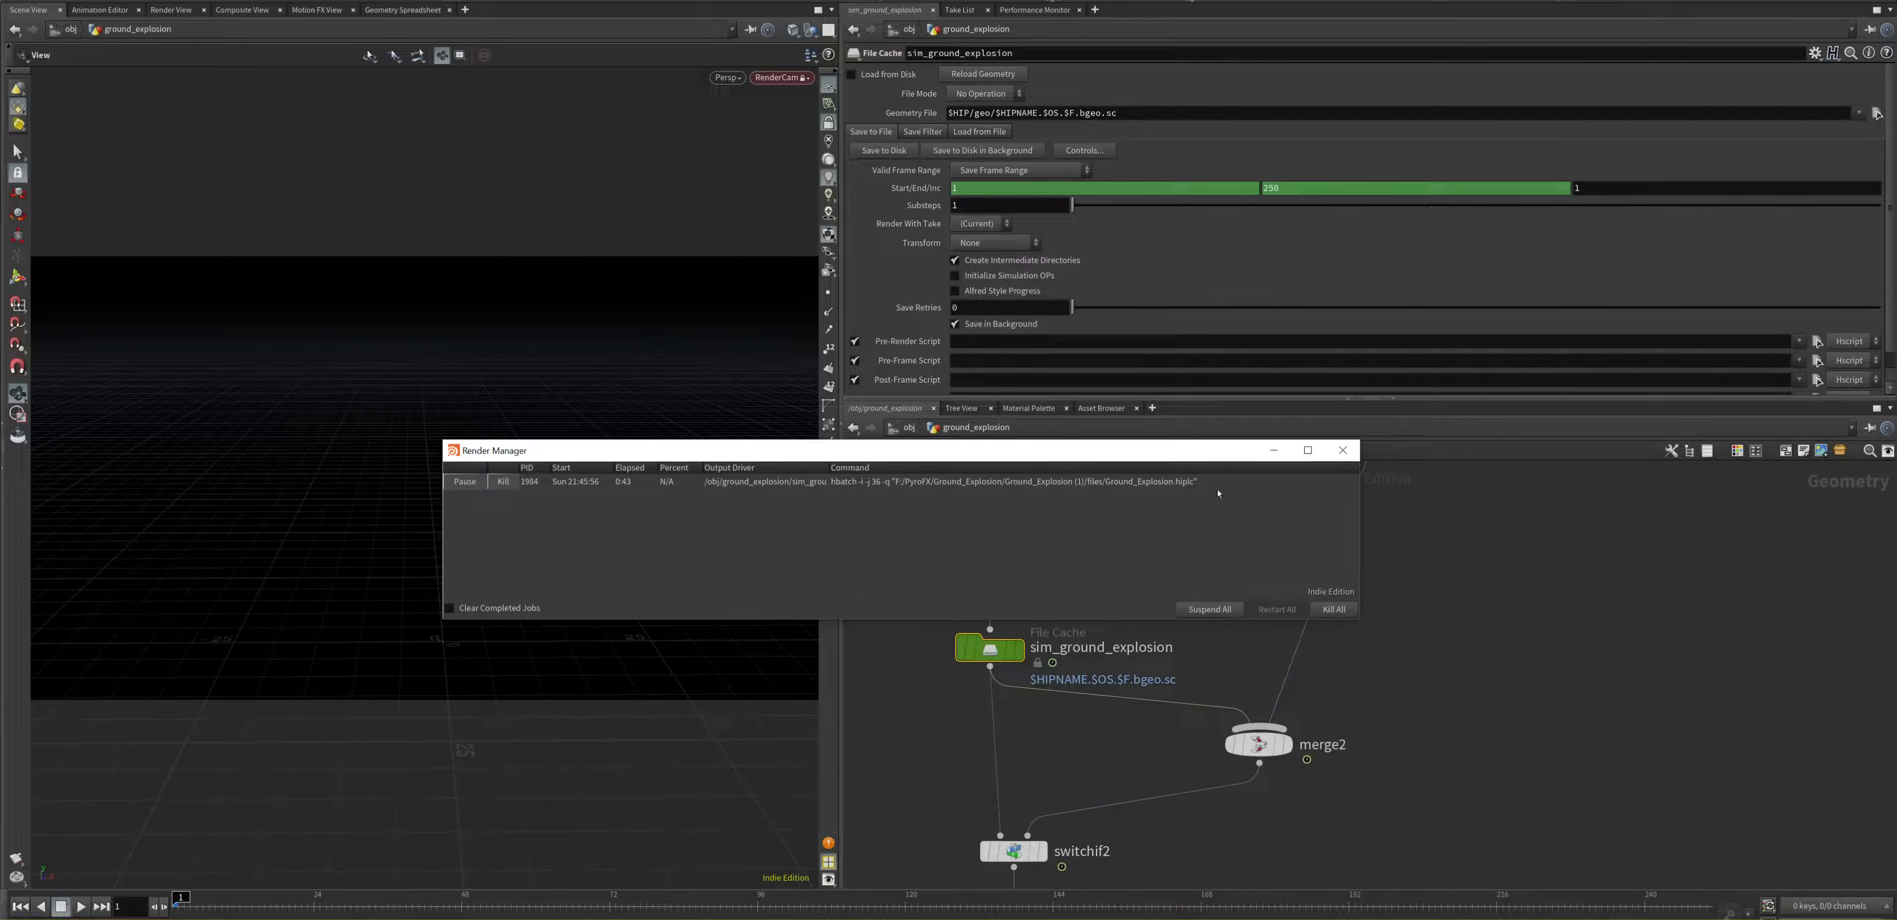